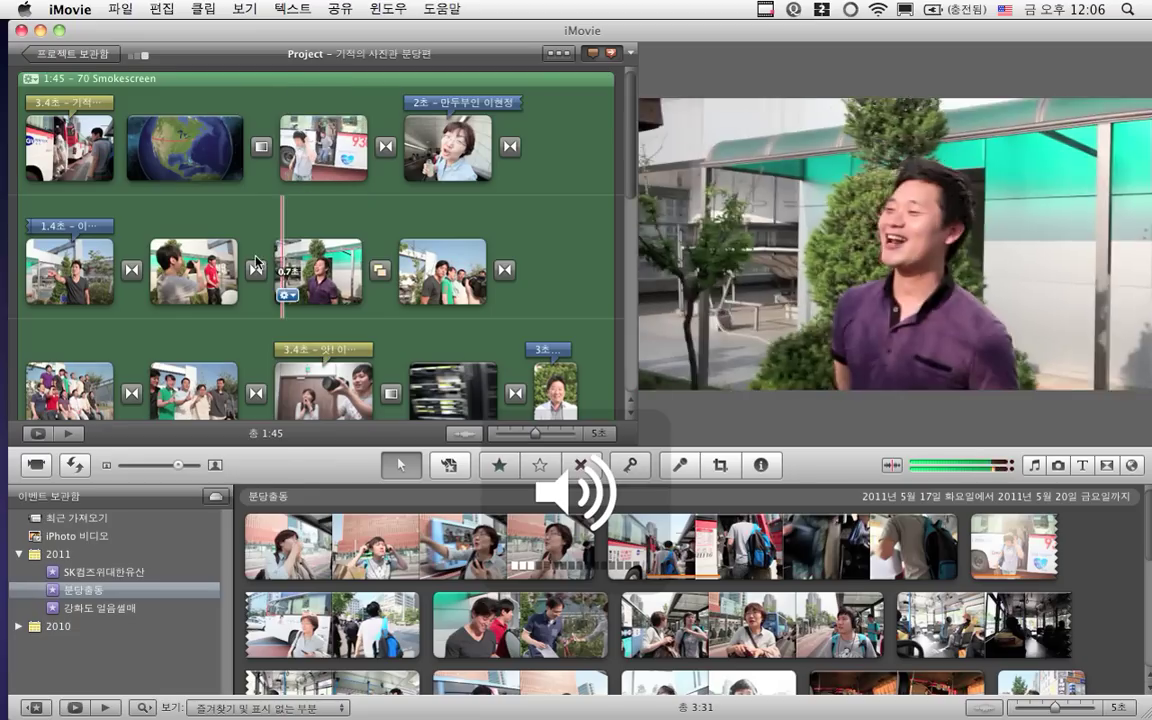
Return to the project library and scroll through its list of 11 projects
{"action": "left_click", "coordinate": [84, 62]}
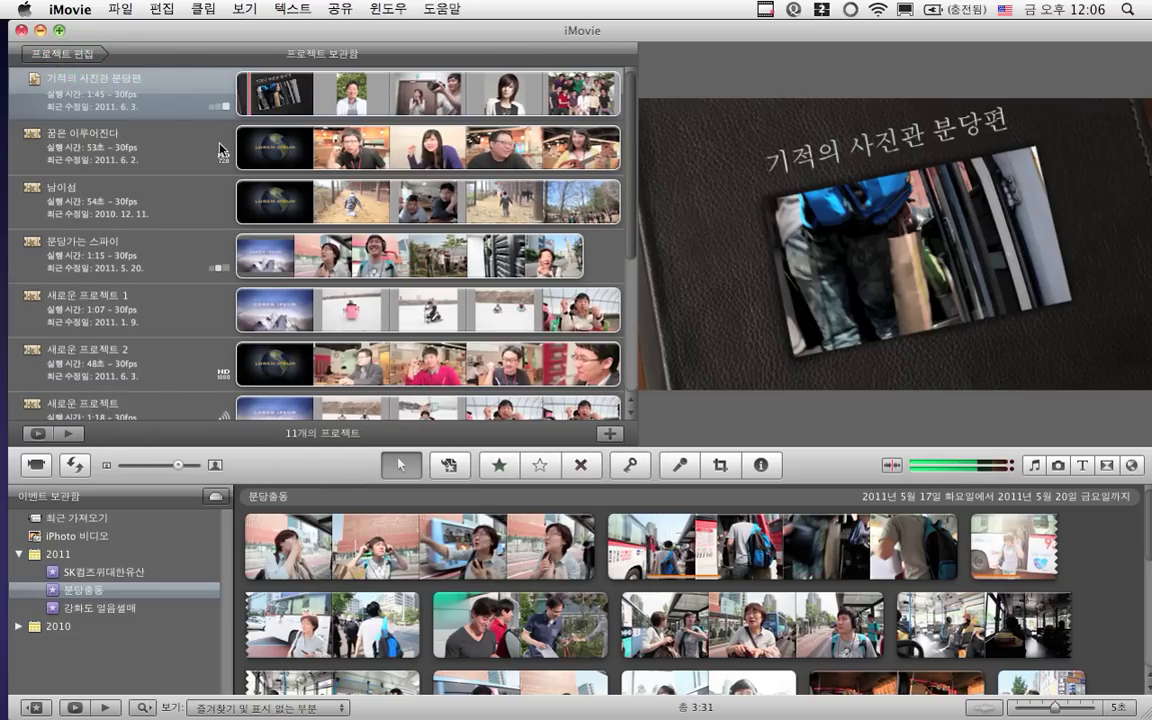
{"action": "scroll", "coordinate": [302, 177], "scroll_direction": "down", "scroll_amount": 5}
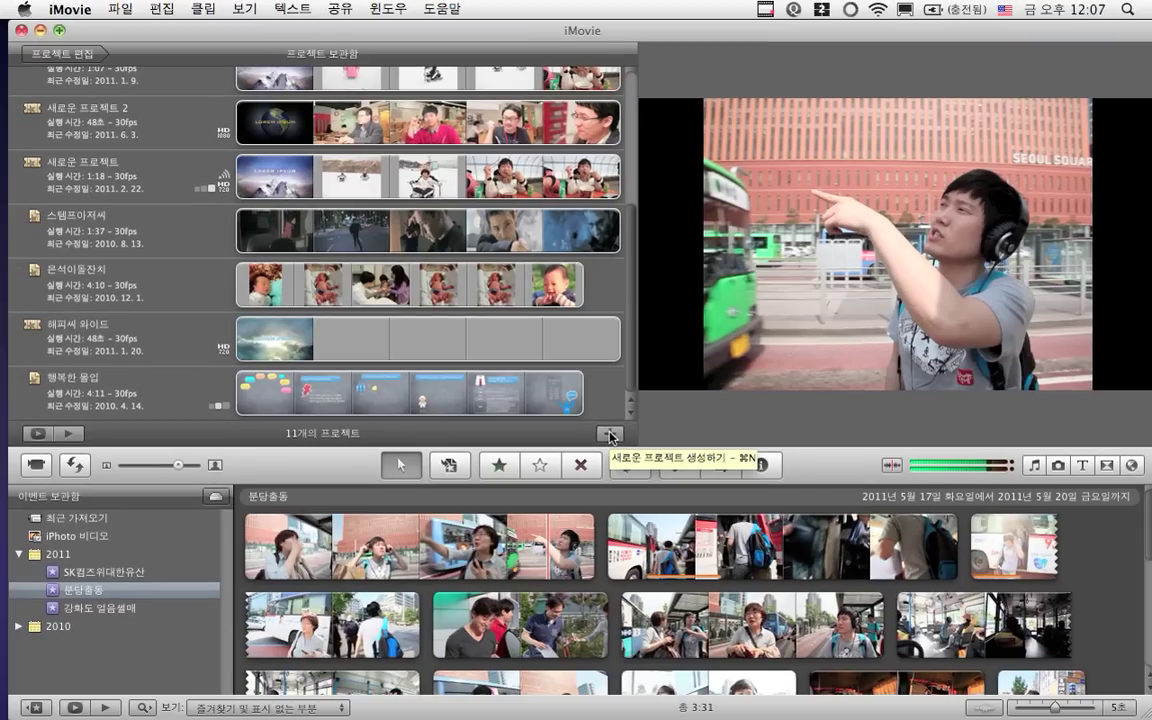
Start a new project with the 사진 앨범 (Photo Album) theme and select its default name
{"action": "left_click", "coordinate": [604, 449]}
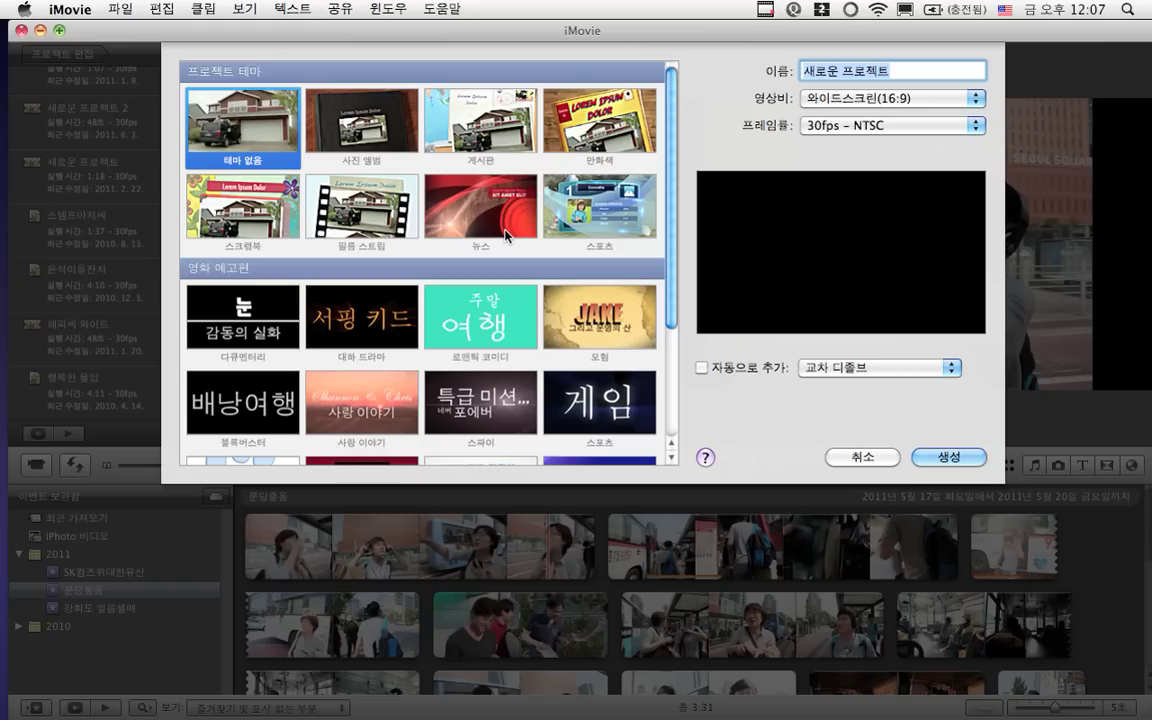
{"action": "left_click", "coordinate": [387, 140]}
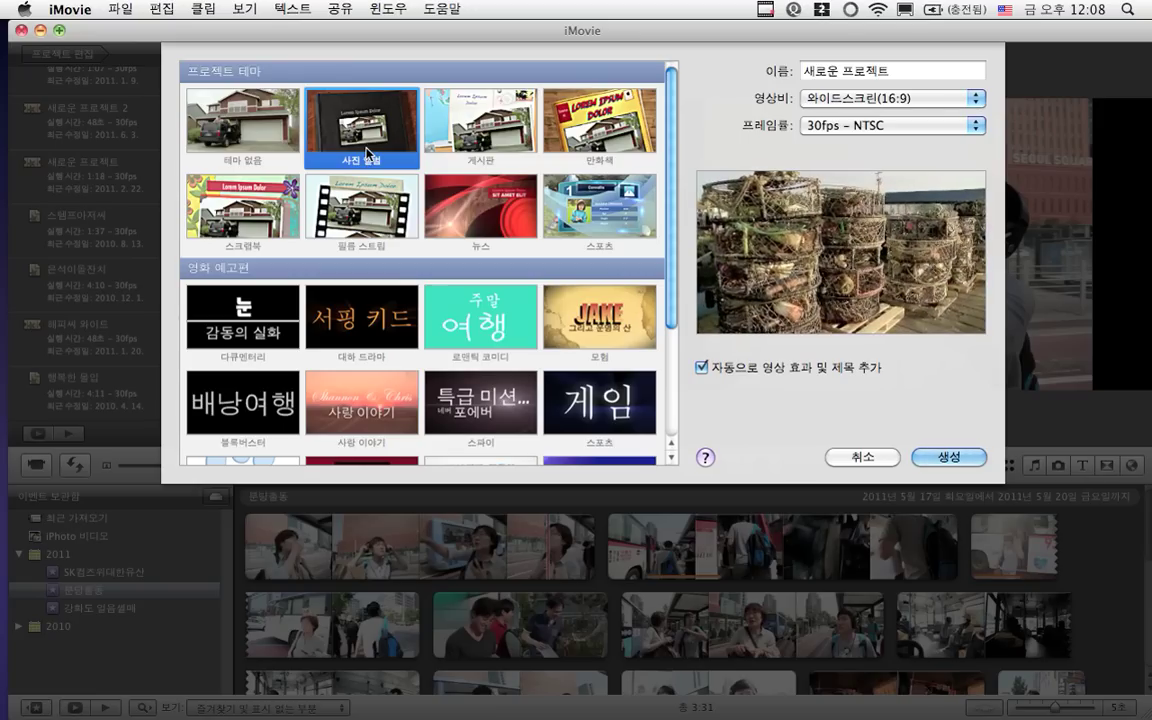
{"action": "left_click", "coordinate": [378, 119]}
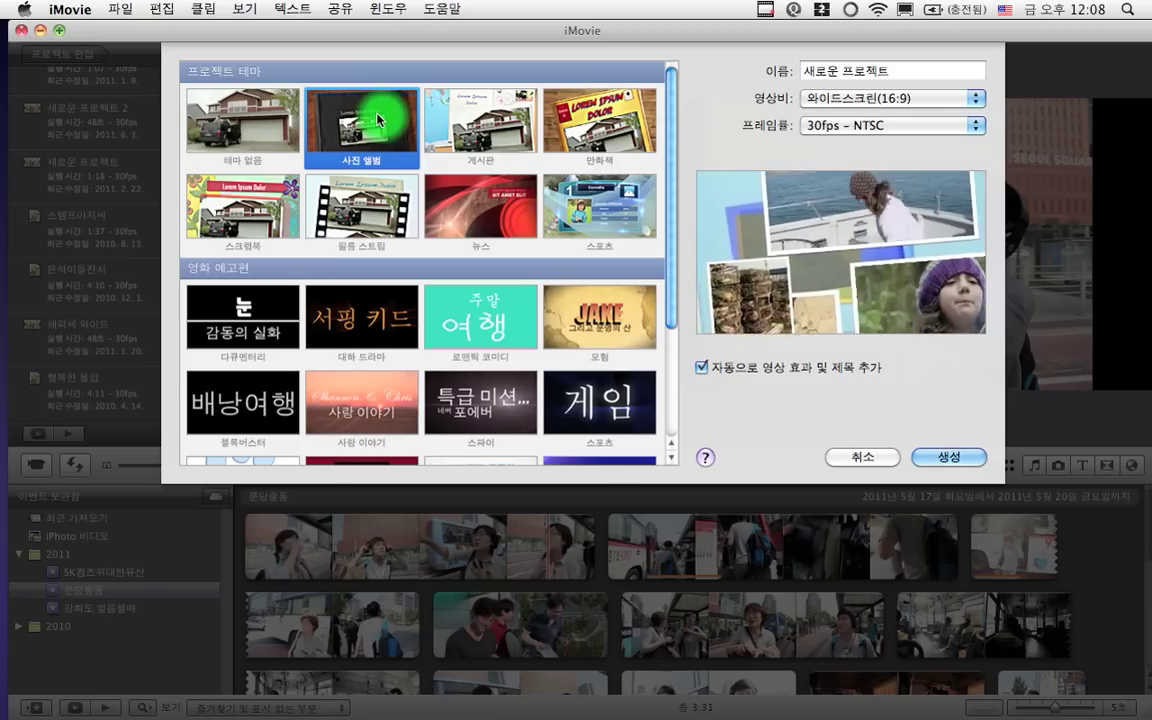
{"action": "triple_click", "coordinate": [901, 70]}
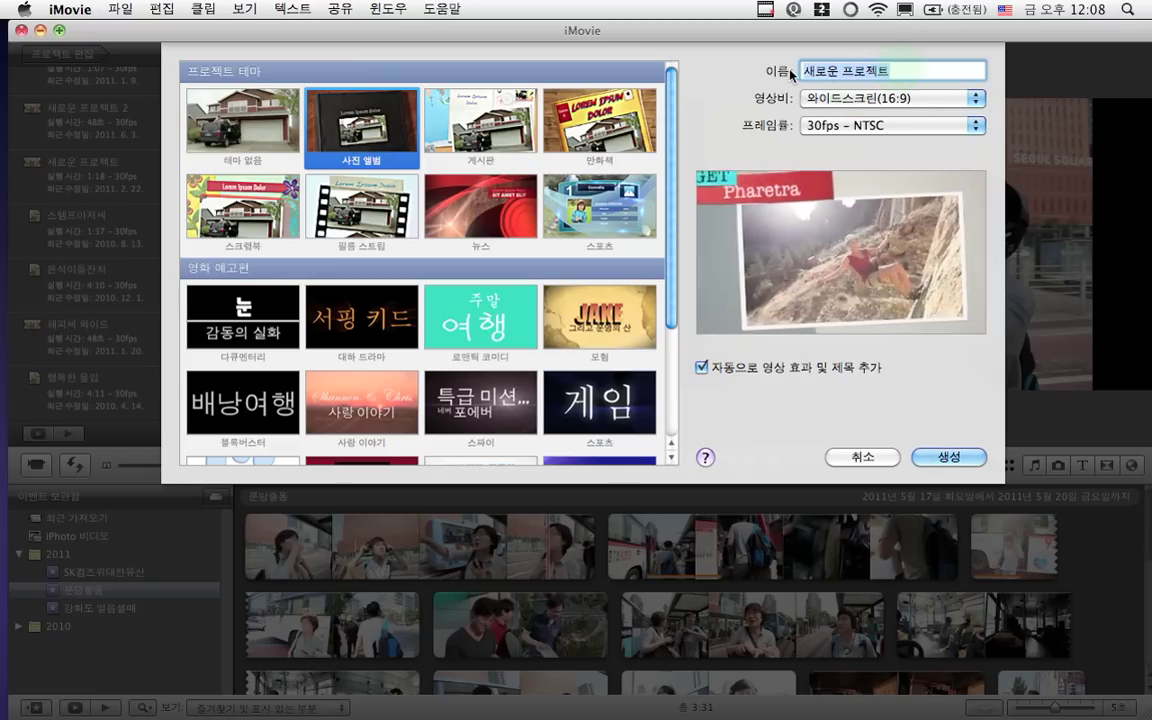
Name the new project 분당 출동 using Korean input
{"action": "key", "text": "BackSpace"}
{"action": "key", "text": "super+space"}
{"action": "type", "text": "분당"}
{"action": "type", "text": "에 갔"}
{"action": "type", "text": " 우리"}
{"action": "key", "text": "BackSpace"}
{"action": "key", "text": "BackSpace"}
{"action": "key", "text": "BackSpace"}
{"action": "key", "text": "BackSpace"}
{"action": "key", "text": "BackSpace"}
{"action": "key", "text": "BackSpace"}
{"action": "type", "text": "초출동"}
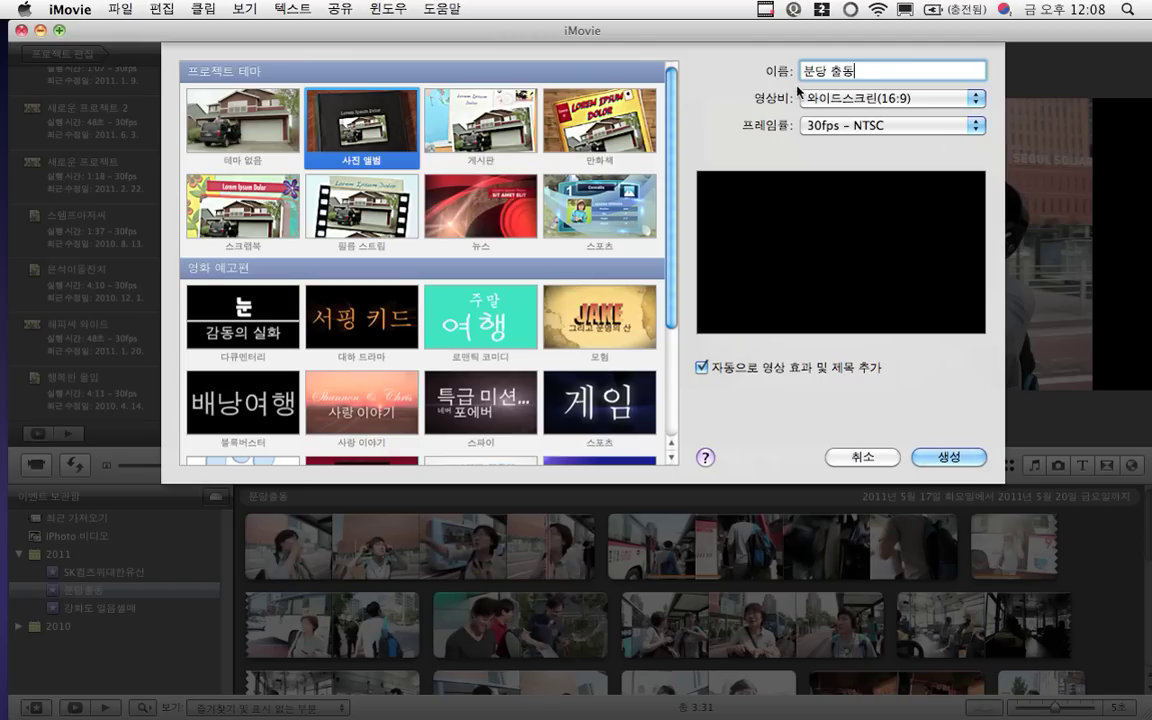
Keep the widescreen 16:9 aspect ratio and create the project
{"action": "left_click", "coordinate": [813, 102]}
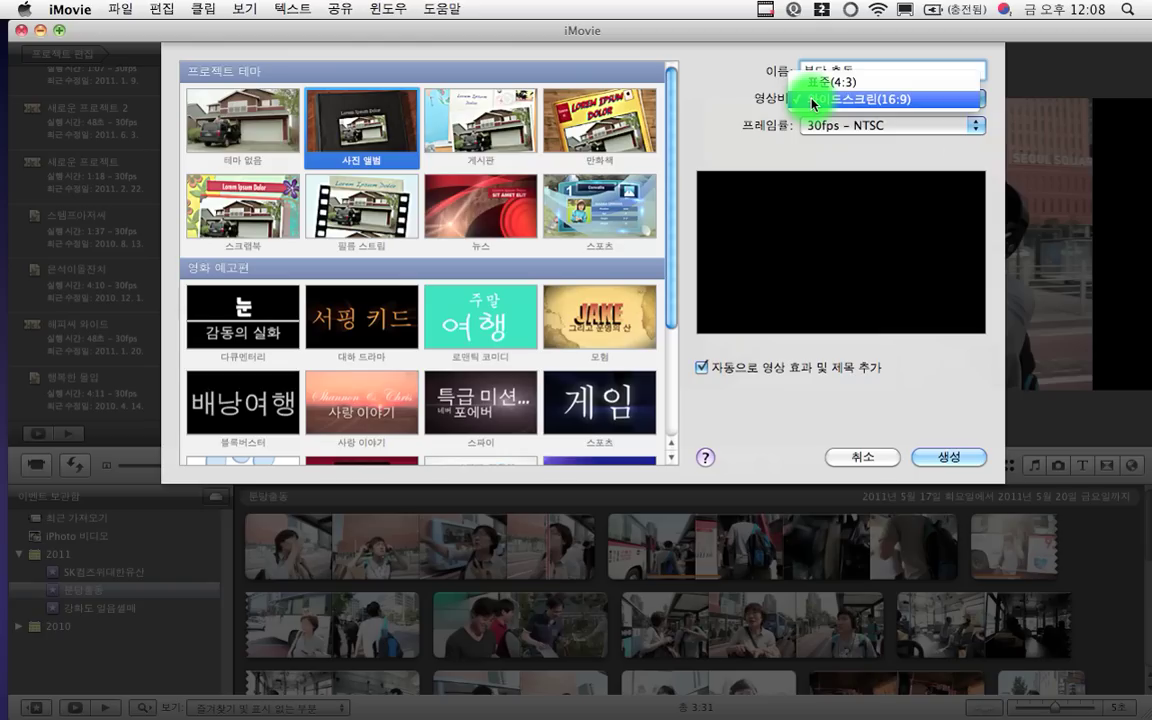
{"action": "left_click", "coordinate": [819, 100]}
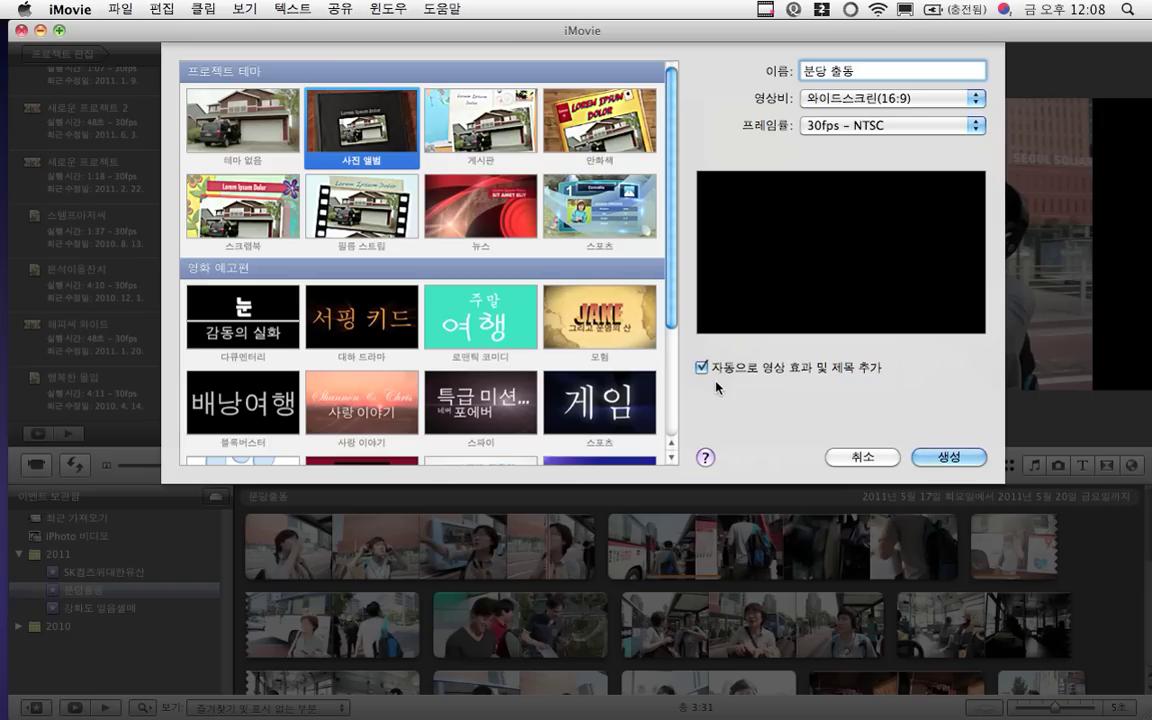
{"action": "left_click", "coordinate": [943, 461]}
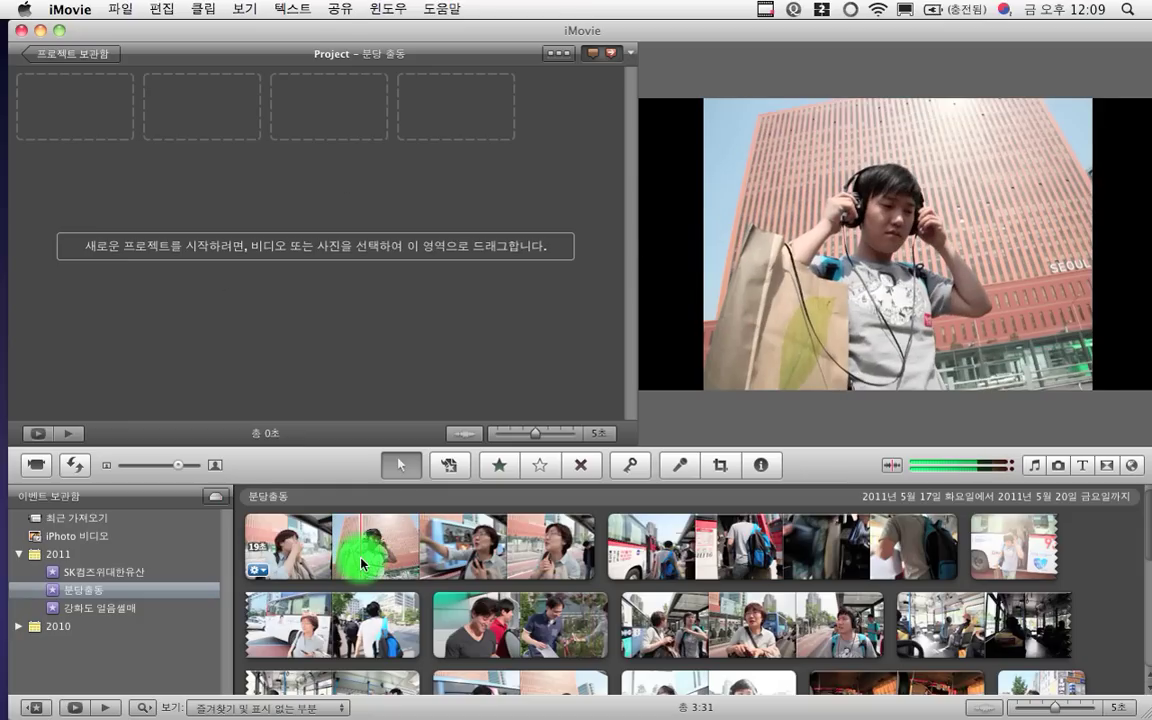
Mark a 3-second range of the first event clip and add it to the project
{"action": "mouse_move", "coordinate": [362, 563]}
{"action": "left_mouse_down"}
{"action": "mouse_move", "coordinate": [403, 565]}
{"action": "mouse_move", "coordinate": [352, 558]}
{"action": "left_mouse_up"}
{"action": "key", "text": "XF86AudioRaiseVolume"}
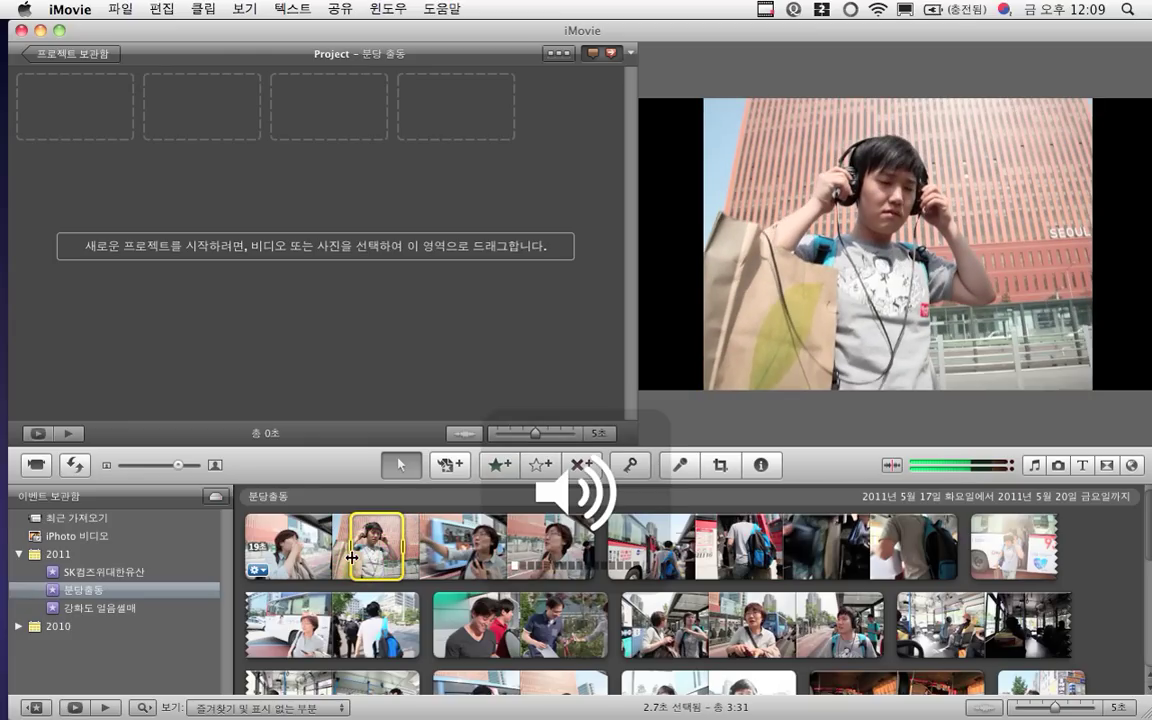
{"action": "key", "text": "XF86AudioRaiseVolume"}
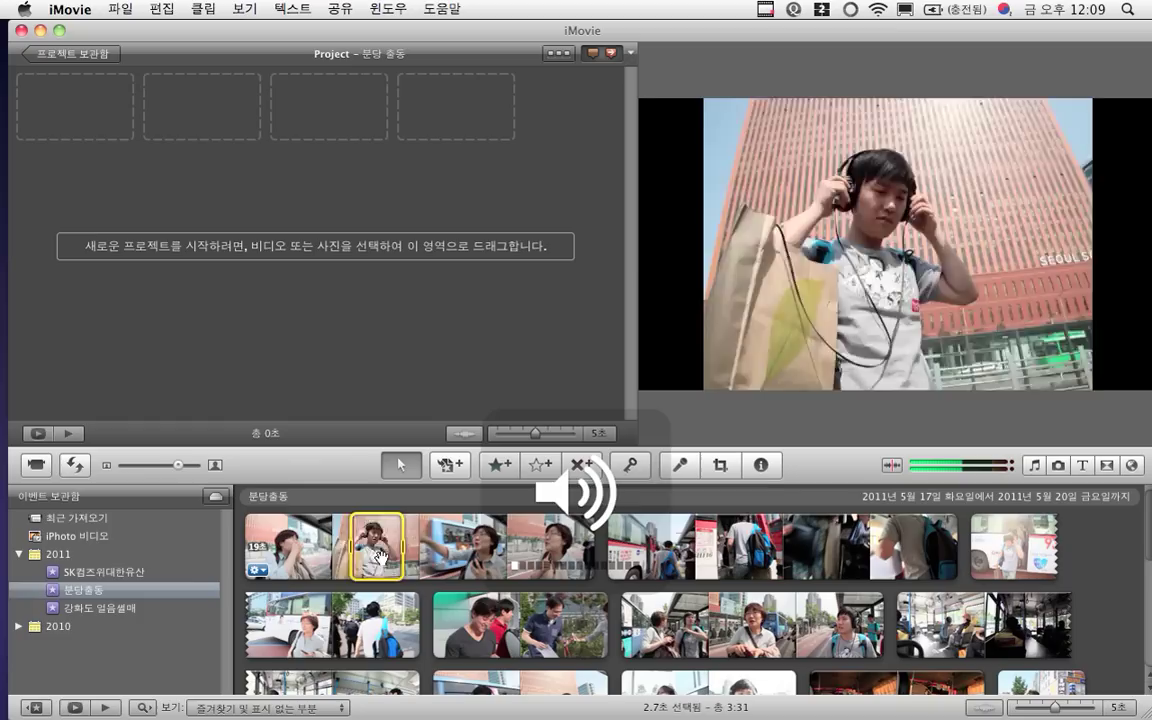
{"action": "left_click_drag", "start_coordinate": [400, 549], "coordinate": [408, 549]}
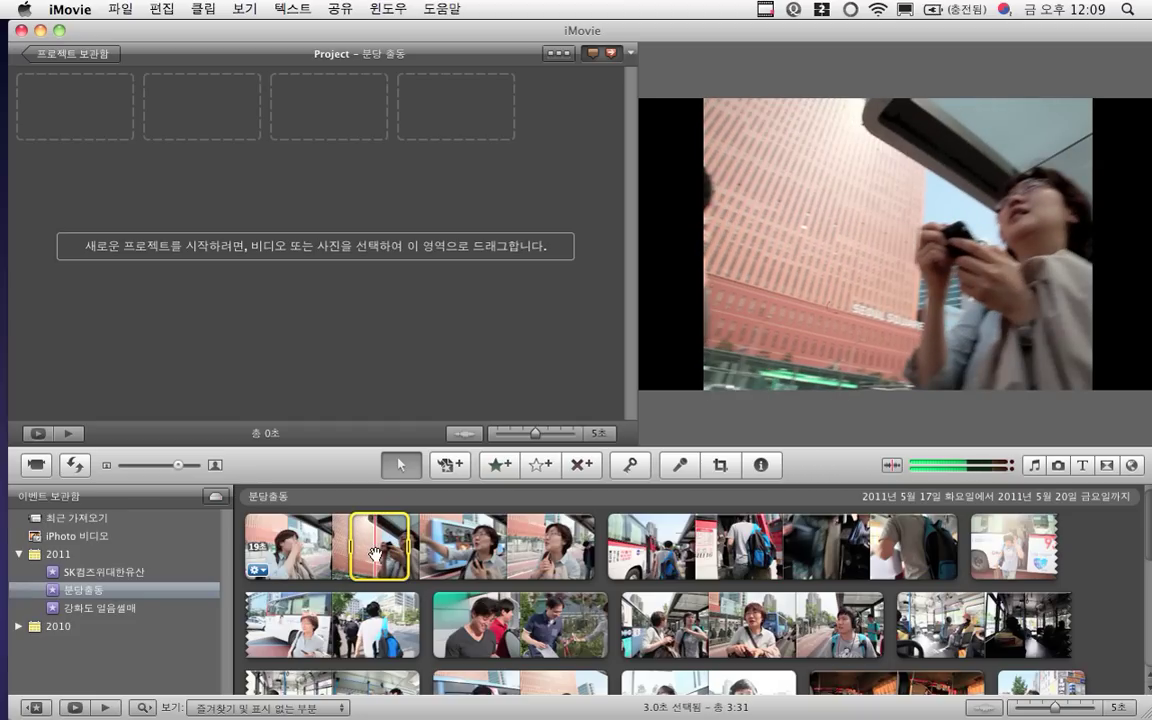
{"action": "left_click_drag", "start_coordinate": [375, 550], "coordinate": [62, 99]}
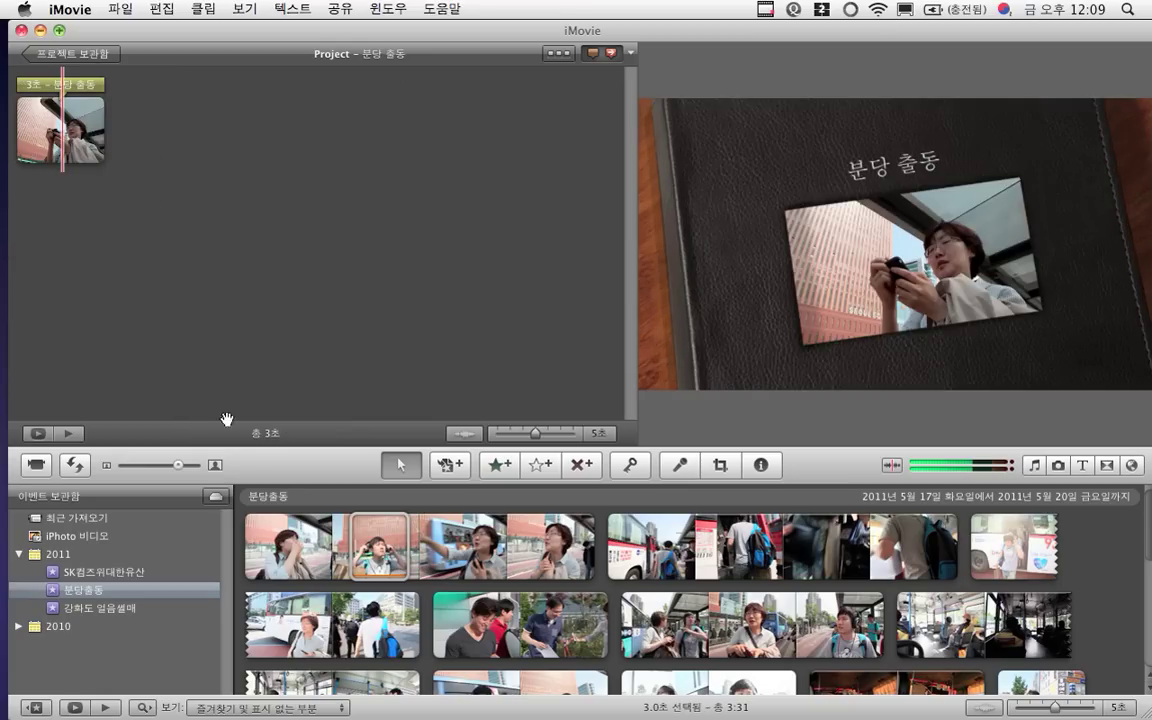
Add bus clip ranges and a 4.1-second bus-interior range, bringing the project to 14 seconds
{"action": "left_click_drag", "start_coordinate": [448, 565], "coordinate": [504, 553]}
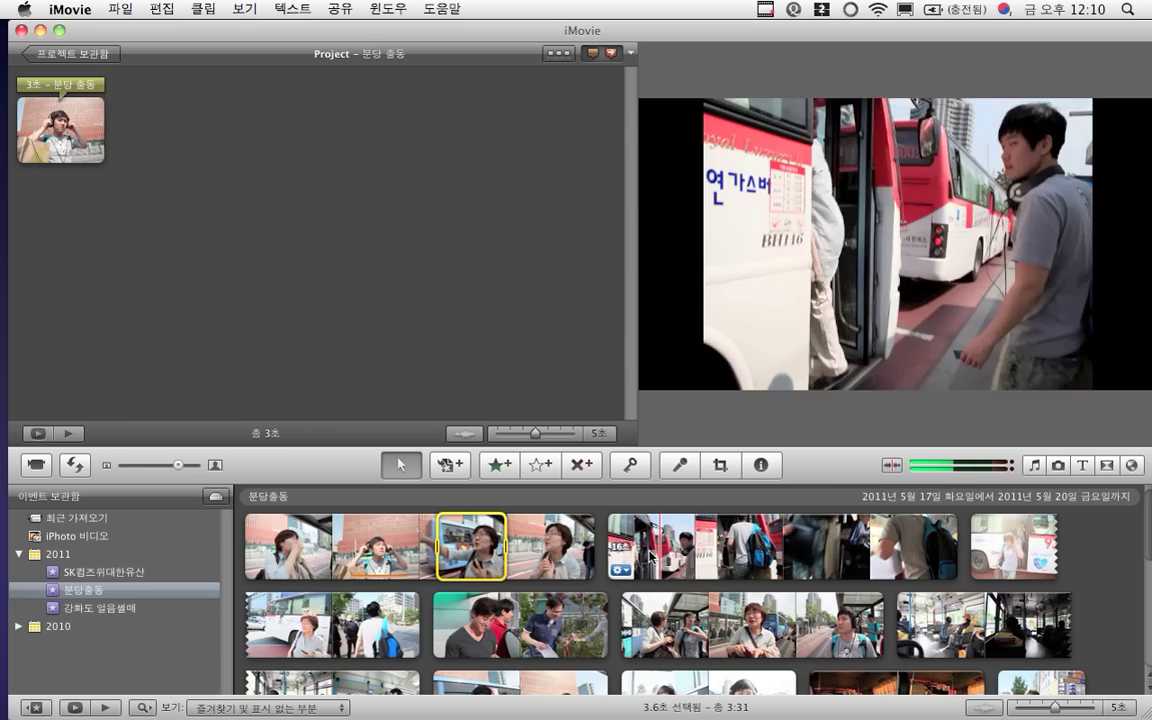
{"action": "left_click", "coordinate": [652, 556]}
{"action": "left_click_drag", "start_coordinate": [652, 556], "coordinate": [172, 141]}
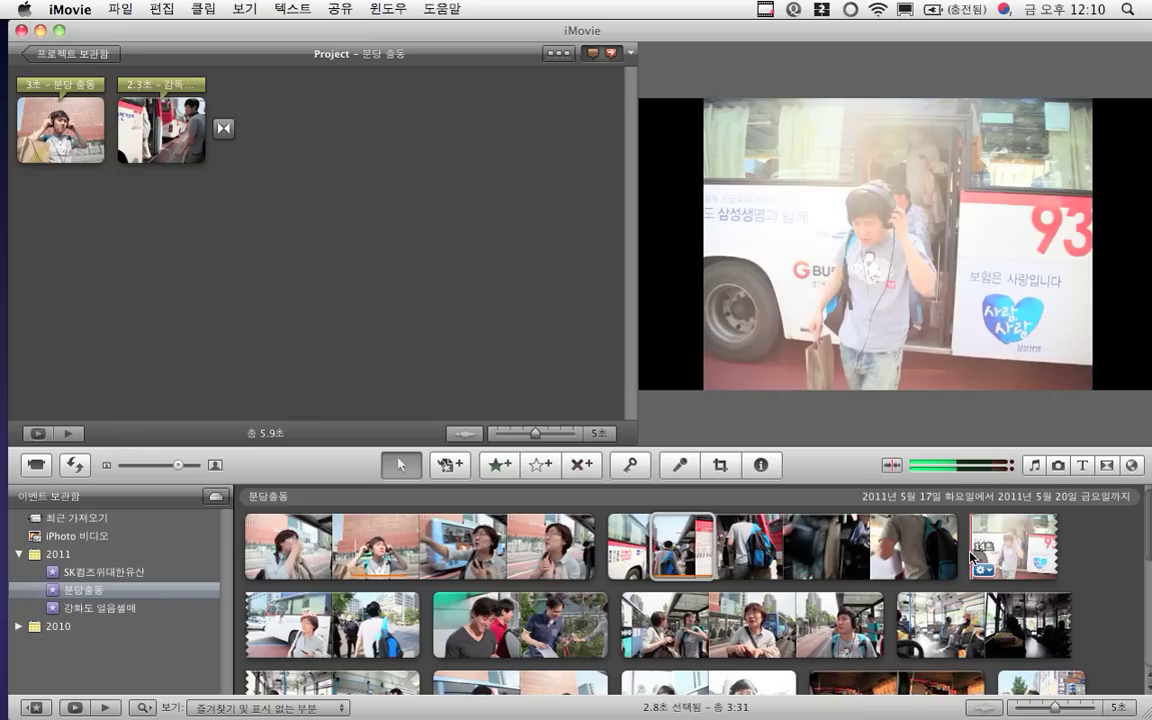
{"action": "mouse_move", "coordinate": [972, 557]}
{"action": "left_mouse_down"}
{"action": "mouse_move", "coordinate": [1043, 546]}
{"action": "mouse_move", "coordinate": [977, 548]}
{"action": "mouse_move", "coordinate": [663, 200]}
{"action": "mouse_move", "coordinate": [318, 112]}
{"action": "mouse_move", "coordinate": [152, 127]}
{"action": "mouse_move", "coordinate": [90, 105]}
{"action": "mouse_move", "coordinate": [113, 123]}
{"action": "left_mouse_up"}
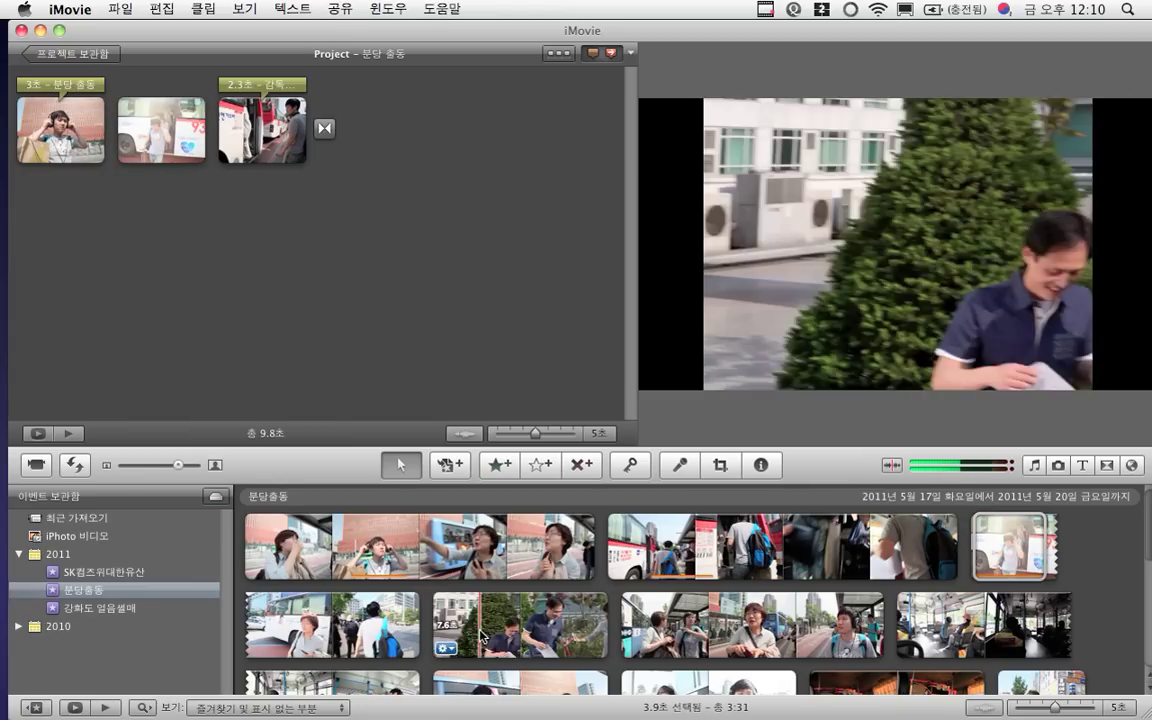
{"action": "scroll", "coordinate": [641, 630], "scroll_direction": "down", "scroll_amount": 3}
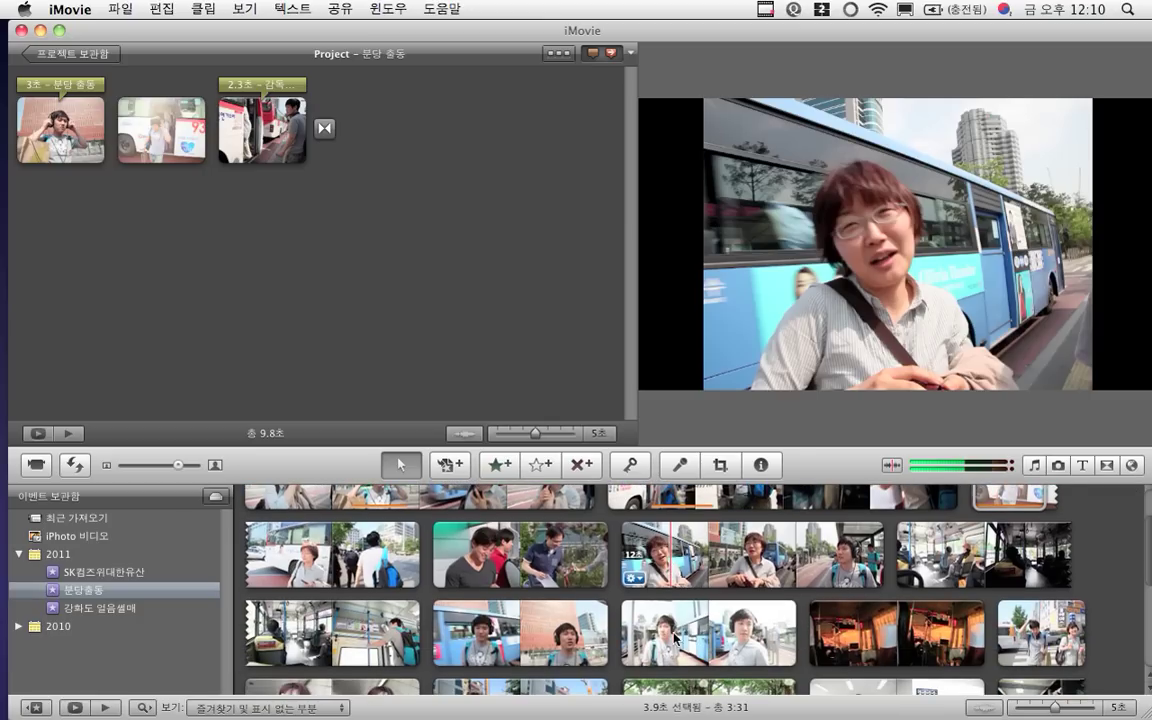
{"action": "left_click_drag", "start_coordinate": [830, 640], "coordinate": [115, 137]}
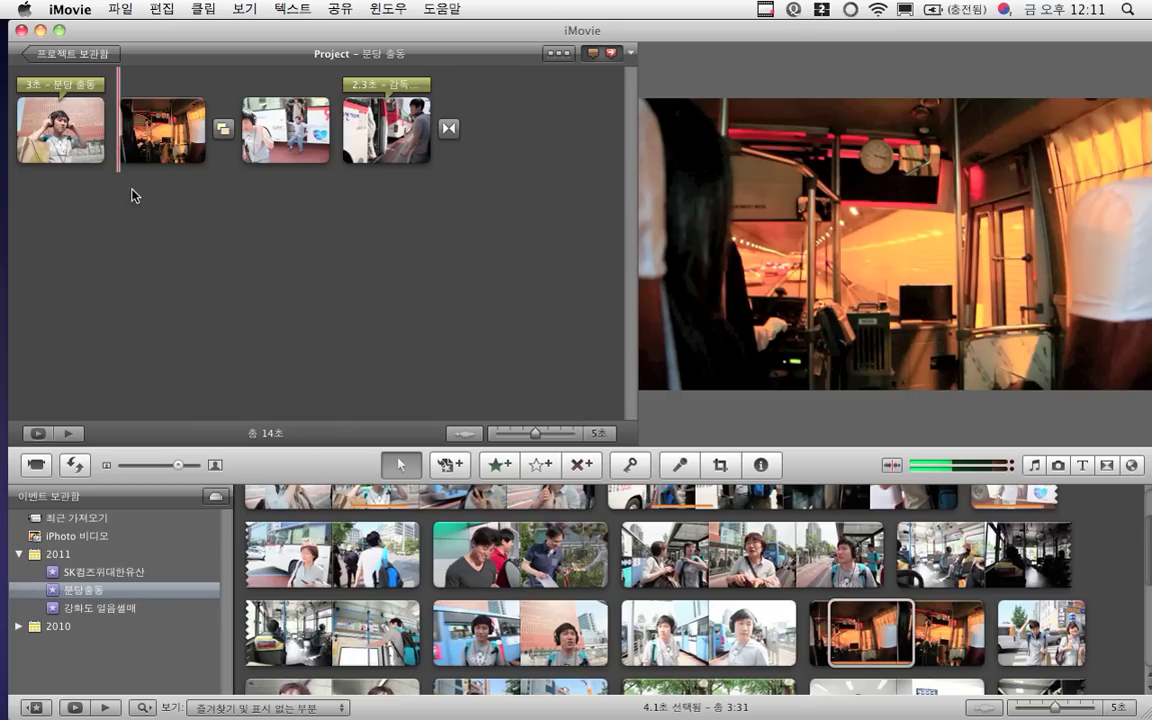
{"action": "scroll", "coordinate": [420, 565], "scroll_direction": "down", "scroll_amount": 2}
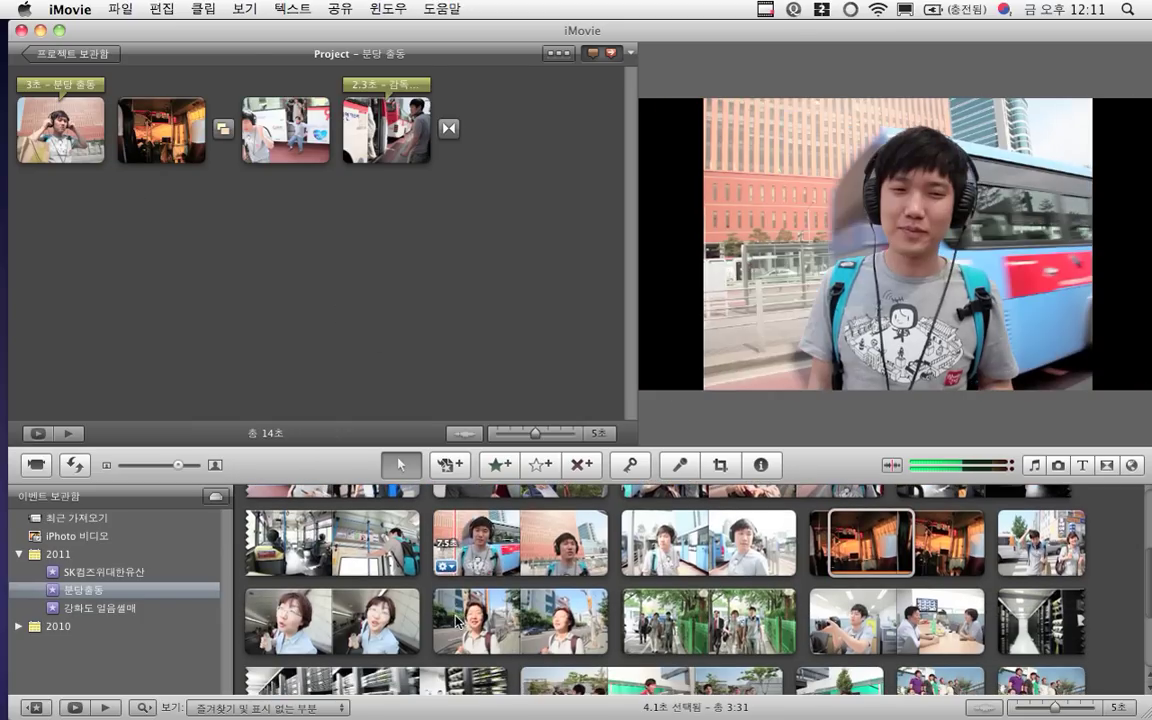
Add a 3-second event range and a server-rack clip range to the project's end
{"action": "mouse_move", "coordinate": [350, 620]}
{"action": "left_mouse_down"}
{"action": "mouse_move", "coordinate": [418, 618]}
{"action": "mouse_move", "coordinate": [405, 608]}
{"action": "mouse_move", "coordinate": [424, 316]}
{"action": "mouse_move", "coordinate": [509, 167]}
{"action": "left_mouse_up"}
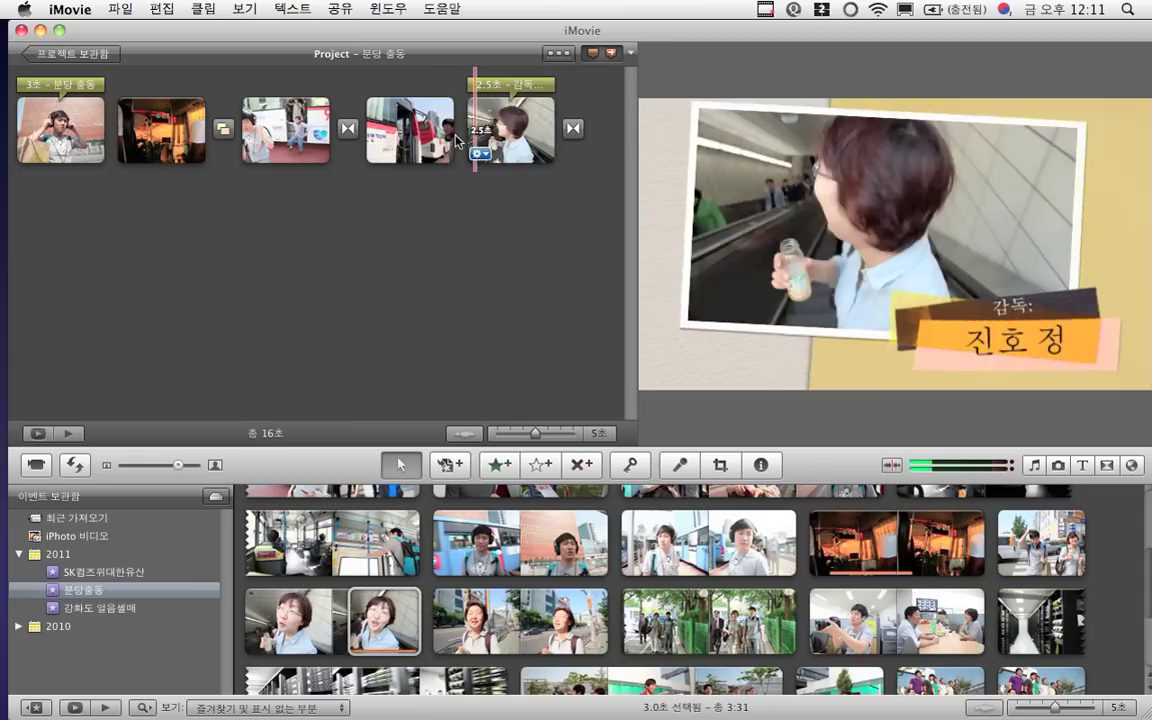
{"action": "left_click", "coordinate": [289, 133]}
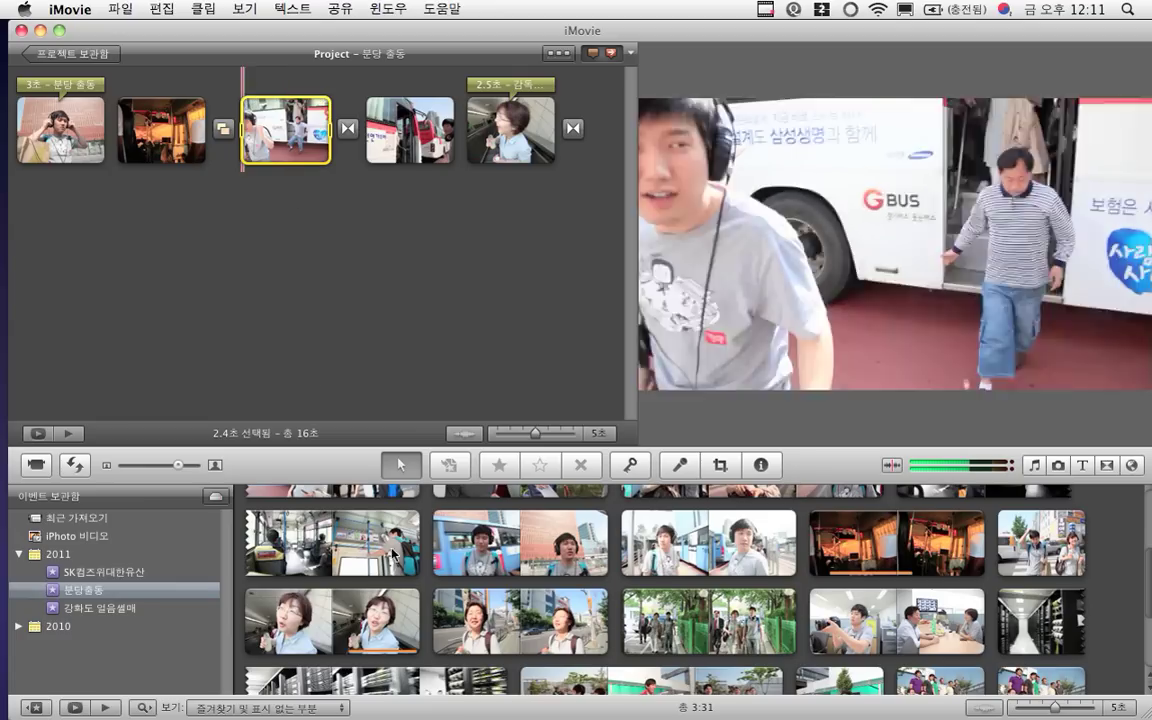
{"action": "scroll", "coordinate": [515, 625], "scroll_direction": "down", "scroll_amount": 3}
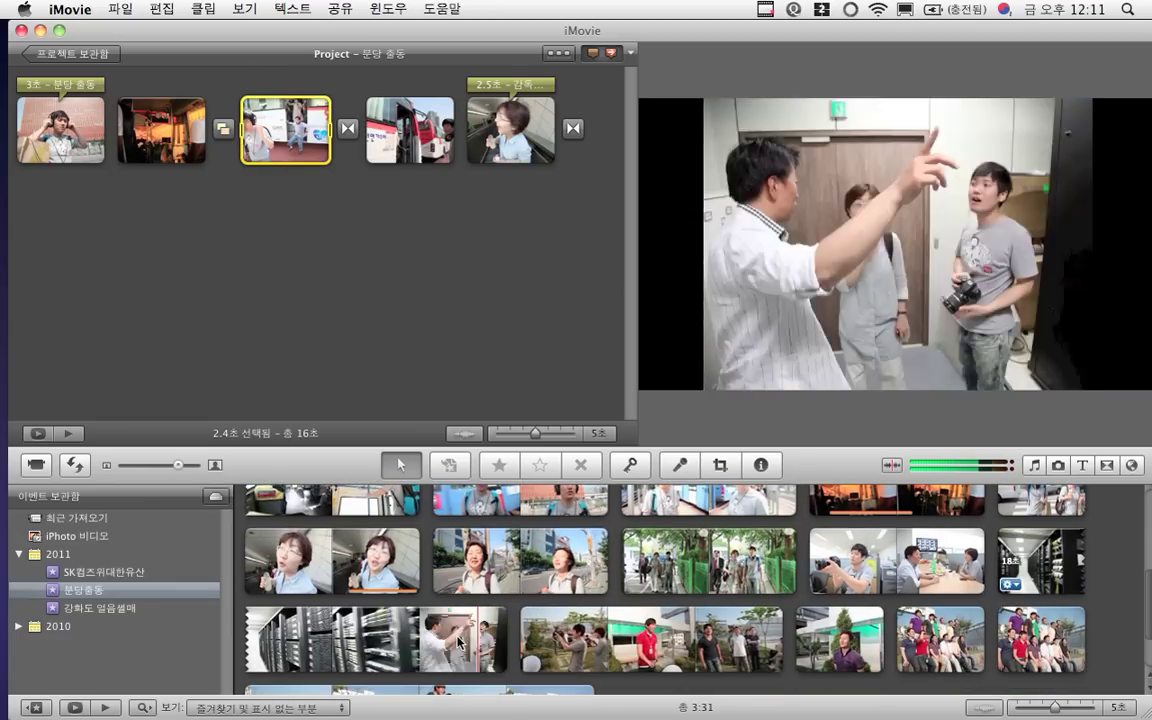
{"action": "left_click_drag", "start_coordinate": [349, 645], "coordinate": [427, 640]}
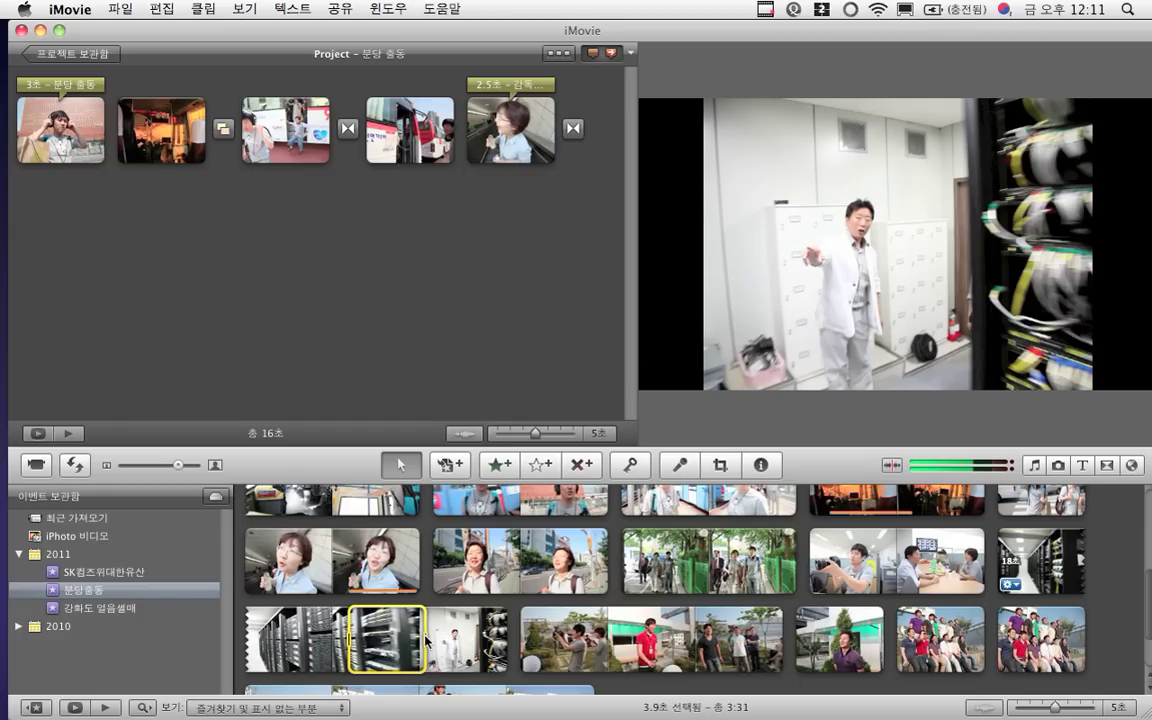
{"action": "left_click_drag", "start_coordinate": [410, 635], "coordinate": [72, 215]}
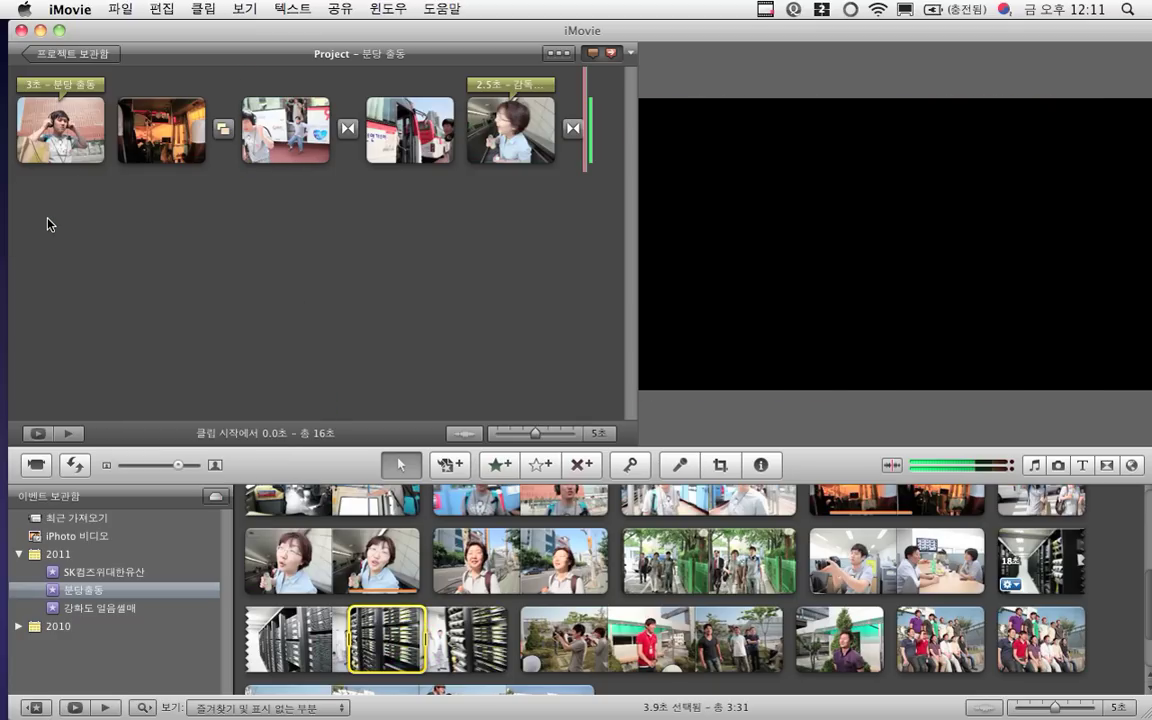
Mark a 3.6-second range of the 7.5-second bus clip and drop it onto the second project clip
{"action": "scroll", "coordinate": [669, 617], "scroll_direction": "down", "scroll_amount": 3}
{"action": "scroll", "coordinate": [672, 620], "scroll_direction": "up", "scroll_amount": 1}
{"action": "scroll", "coordinate": [672, 620], "scroll_direction": "up", "scroll_amount": 3}
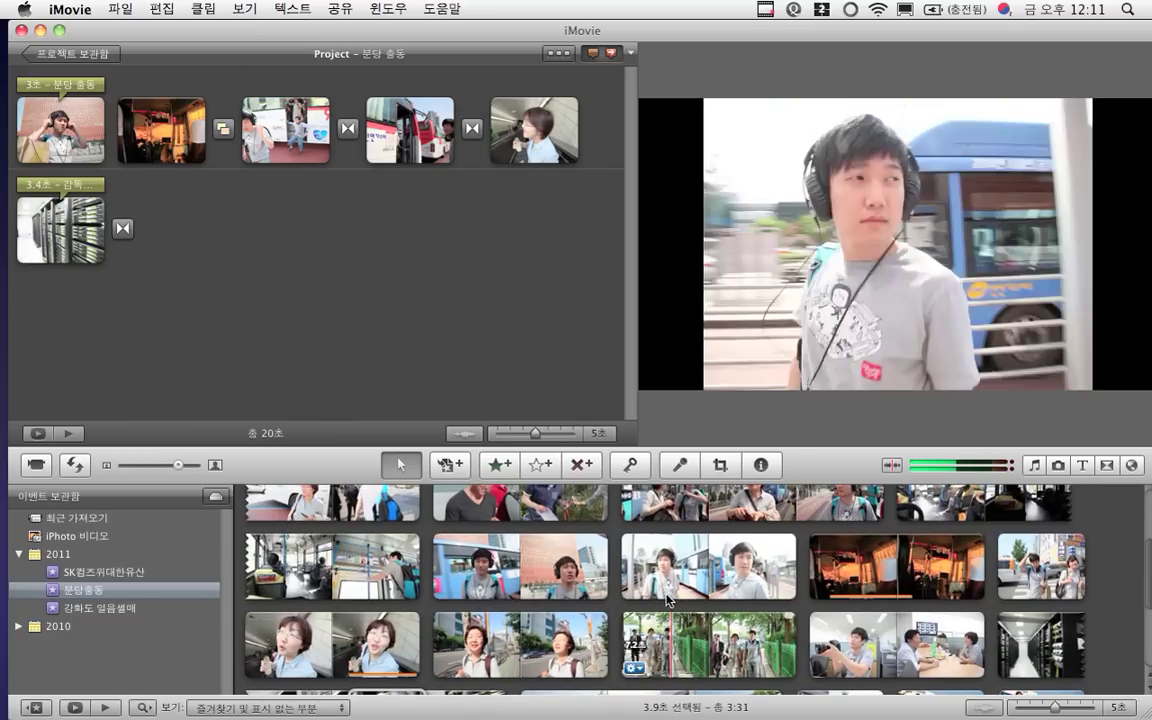
{"action": "left_click", "coordinate": [543, 585]}
{"action": "left_click_drag", "start_coordinate": [543, 585], "coordinate": [609, 567]}
{"action": "left_click", "coordinate": [524, 574]}
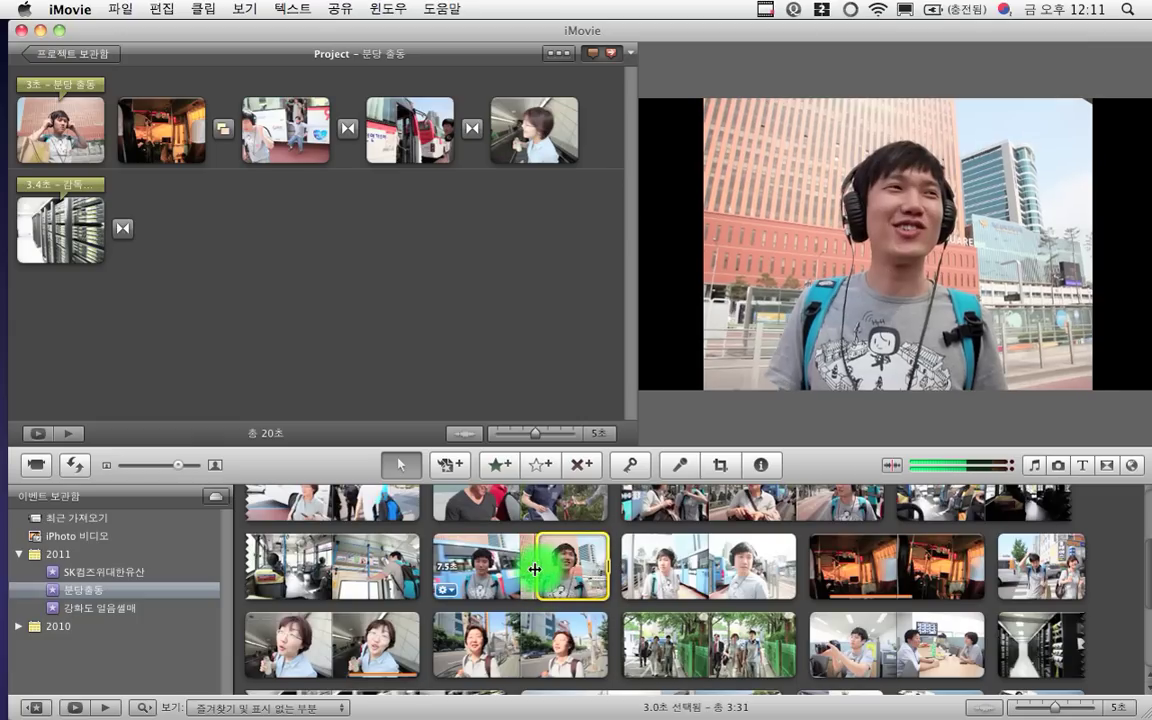
{"action": "left_click_drag", "start_coordinate": [524, 574], "coordinate": [107, 119]}
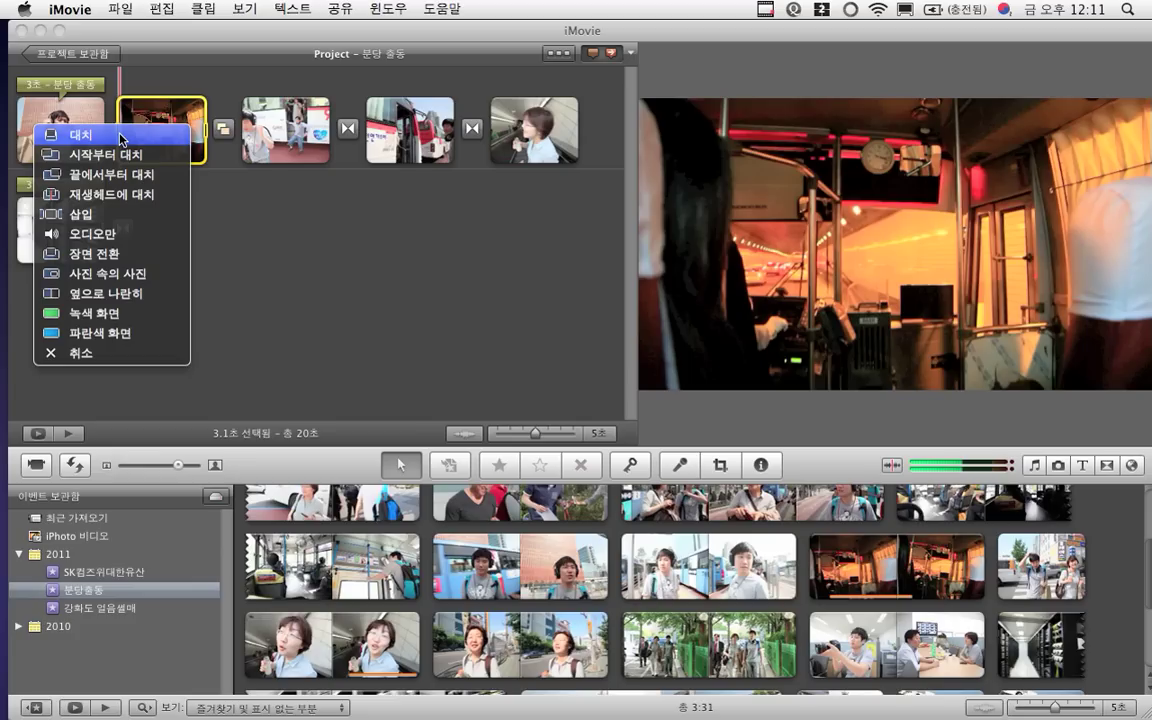
Insert a 3.5-second event range after the third project clip
{"action": "left_click", "coordinate": [76, 352]}
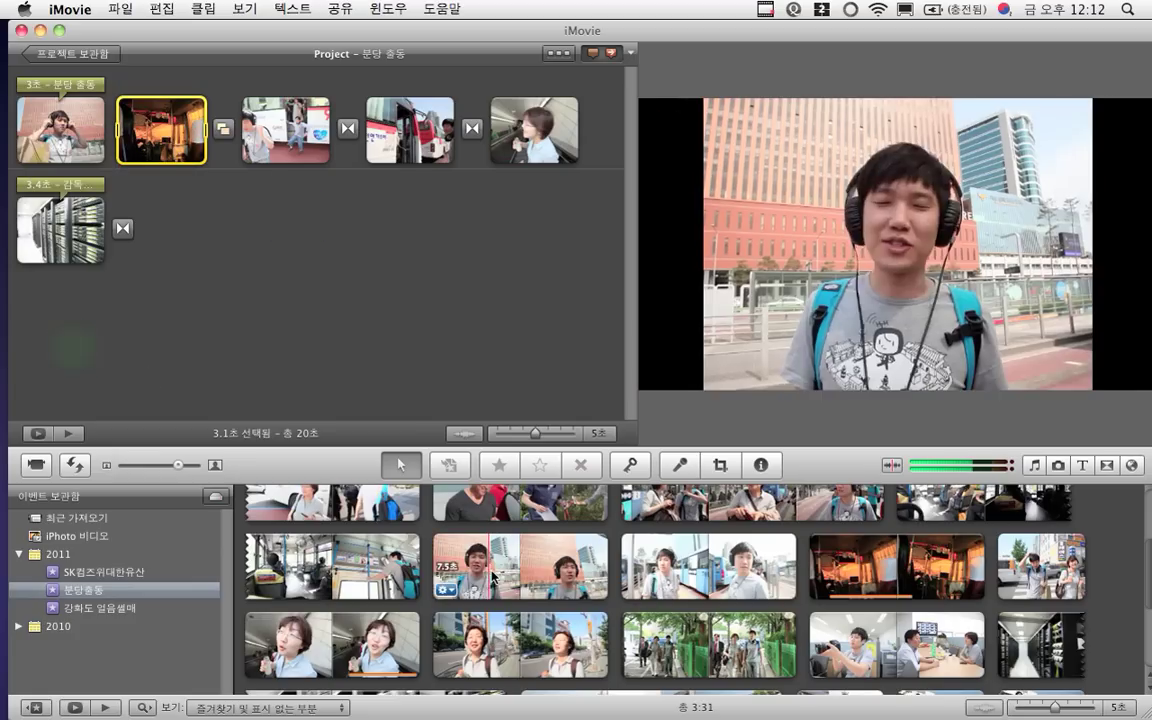
{"action": "left_click", "coordinate": [501, 575]}
{"action": "mouse_move", "coordinate": [533, 573]}
{"action": "left_mouse_down"}
{"action": "mouse_move", "coordinate": [554, 572]}
{"action": "mouse_move", "coordinate": [278, 133]}
{"action": "mouse_move", "coordinate": [366, 150]}
{"action": "left_mouse_up"}
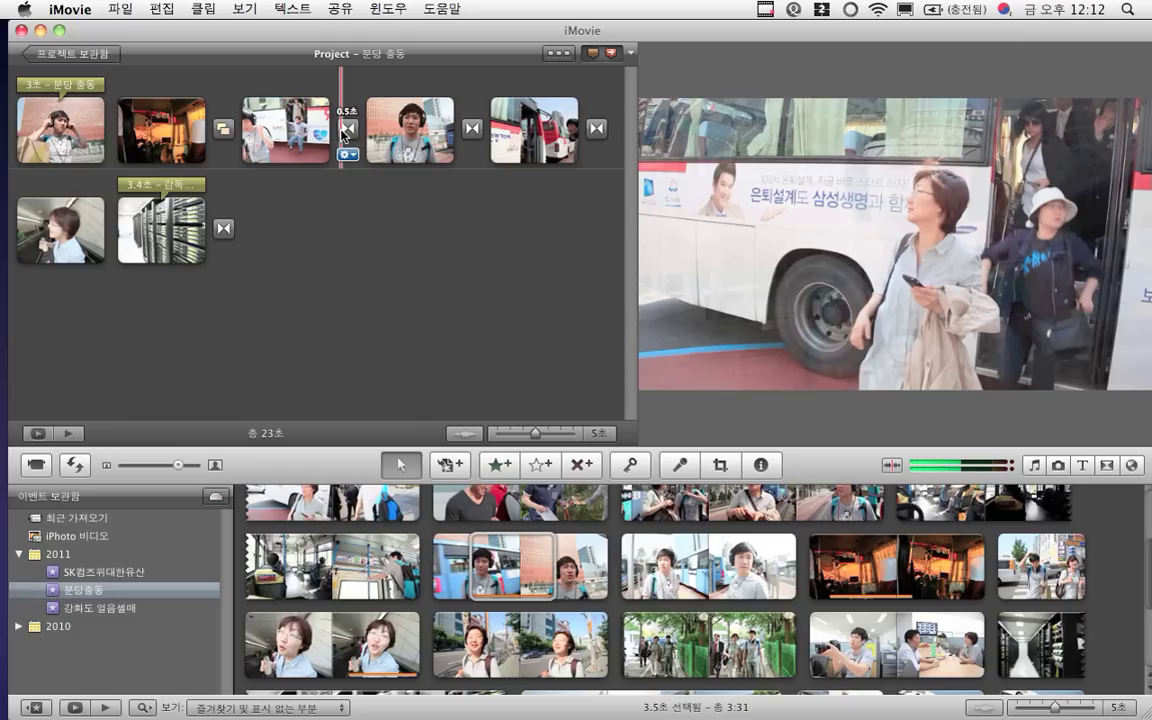
Add a meeting-room clip range to the project's end, bringing it to 27 seconds
{"action": "scroll", "coordinate": [775, 622], "scroll_direction": "down", "scroll_amount": 1}
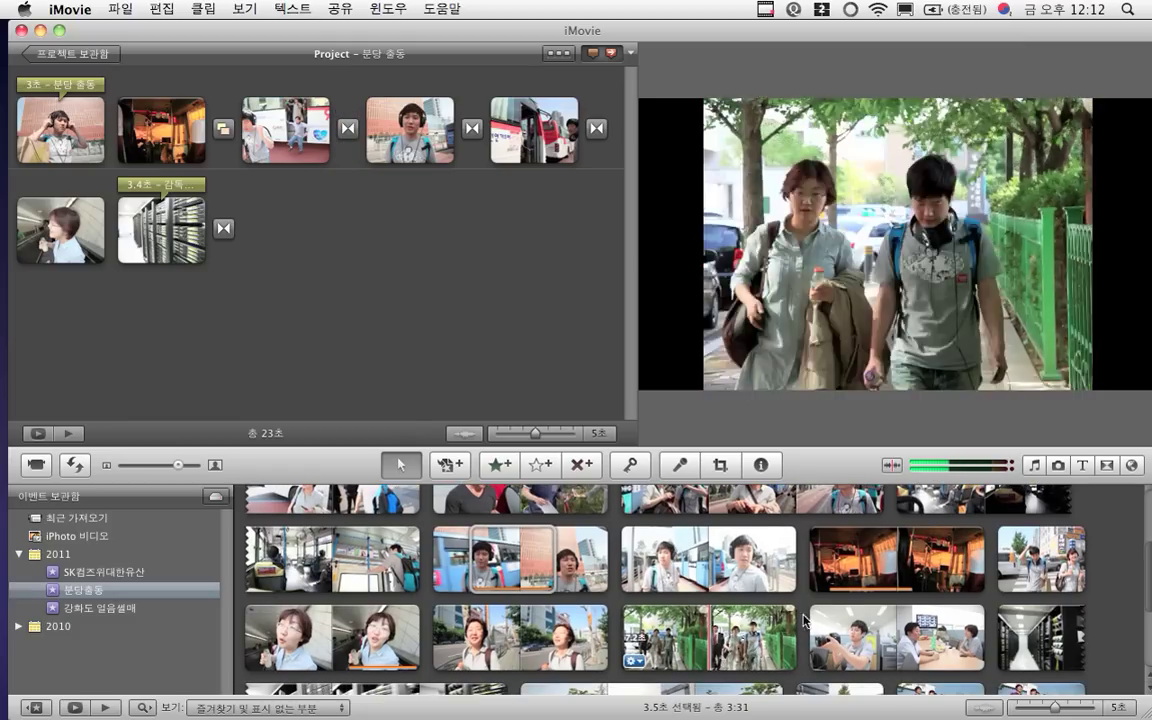
{"action": "left_click_drag", "start_coordinate": [826, 616], "coordinate": [297, 265]}
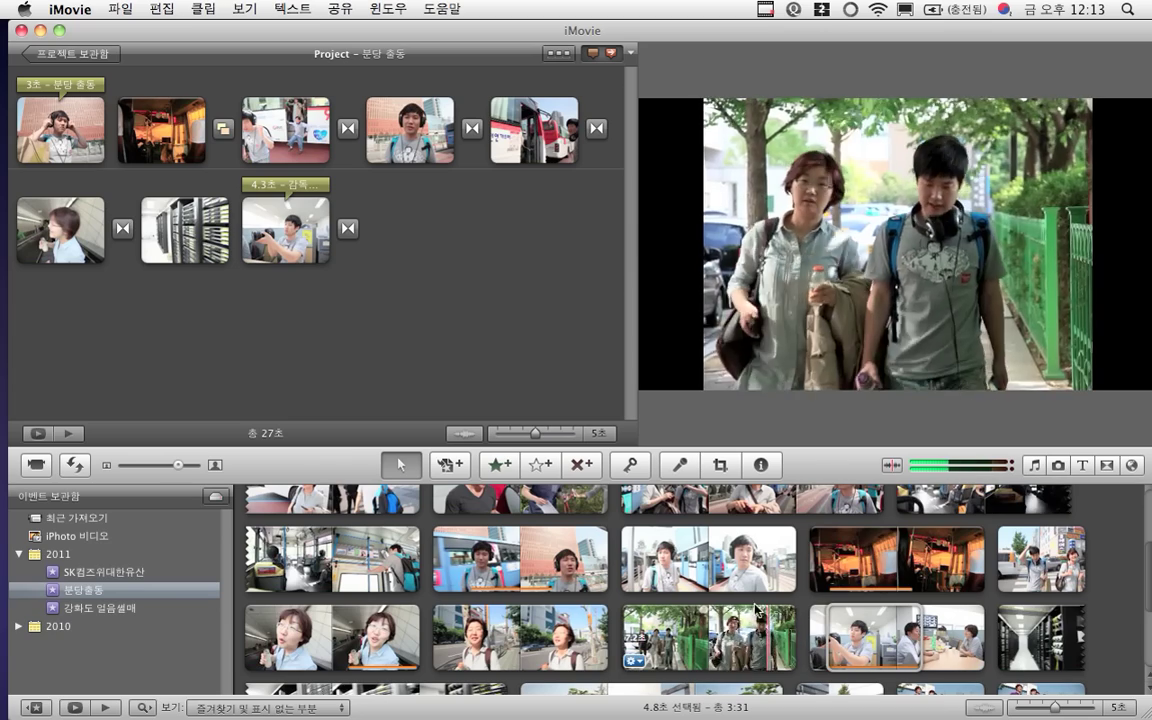
{"action": "scroll", "coordinate": [642, 608], "scroll_direction": "down", "scroll_amount": 2}
{"action": "scroll", "coordinate": [641, 606], "scroll_direction": "down", "scroll_amount": 3}
{"action": "scroll", "coordinate": [641, 606], "scroll_direction": "up", "scroll_amount": 2}
{"action": "scroll", "coordinate": [641, 606], "scroll_direction": "up", "scroll_amount": 4}
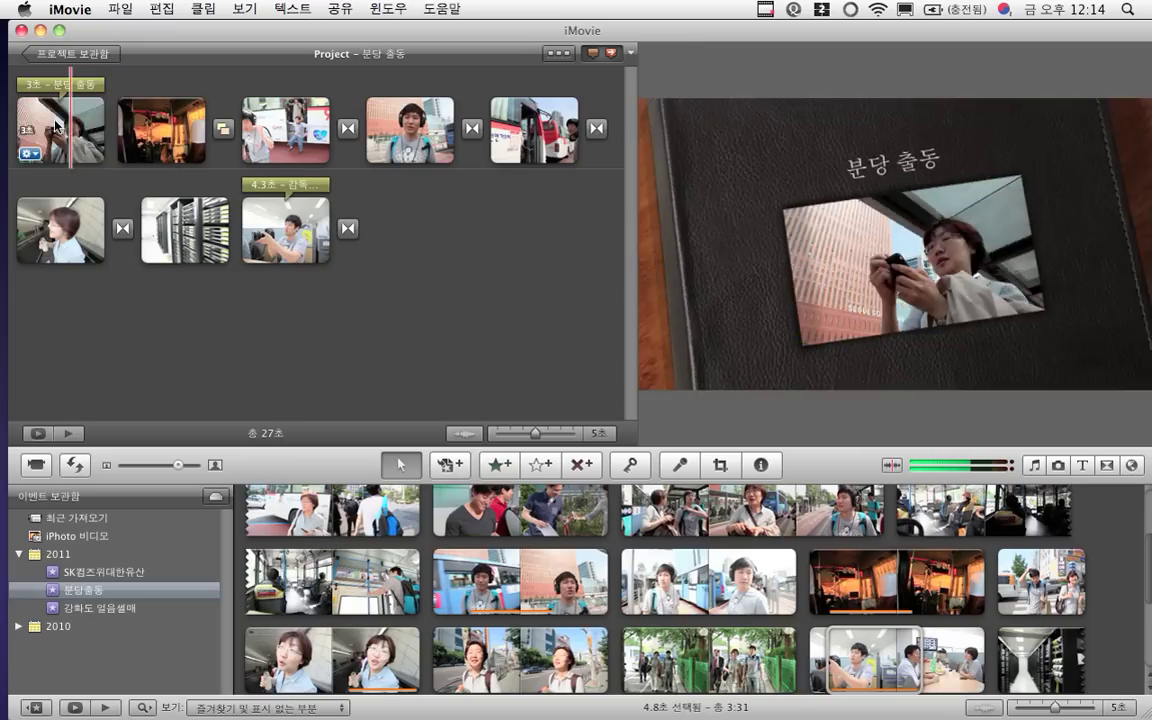
Play the 27-second 분당 출동 project from the beginning through to the end
{"action": "left_click", "coordinate": [68, 434]}
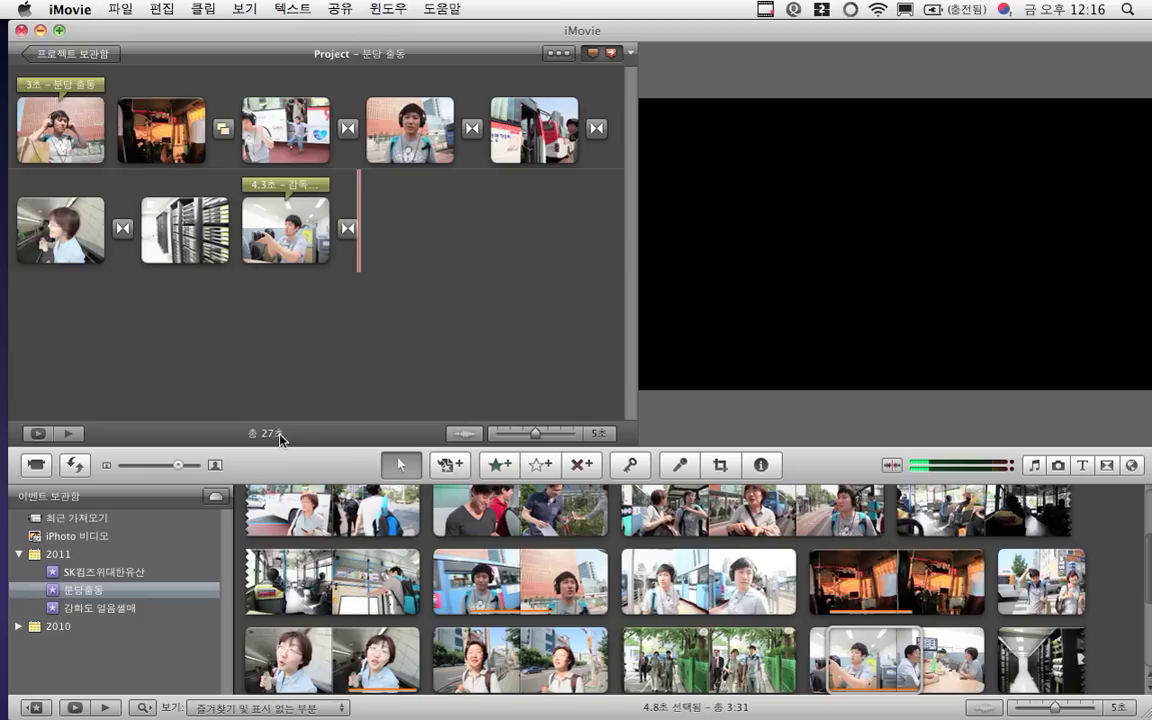
Select the first project clip and open its 분당 출동 title for text editing
{"action": "left_click", "coordinate": [42, 150]}
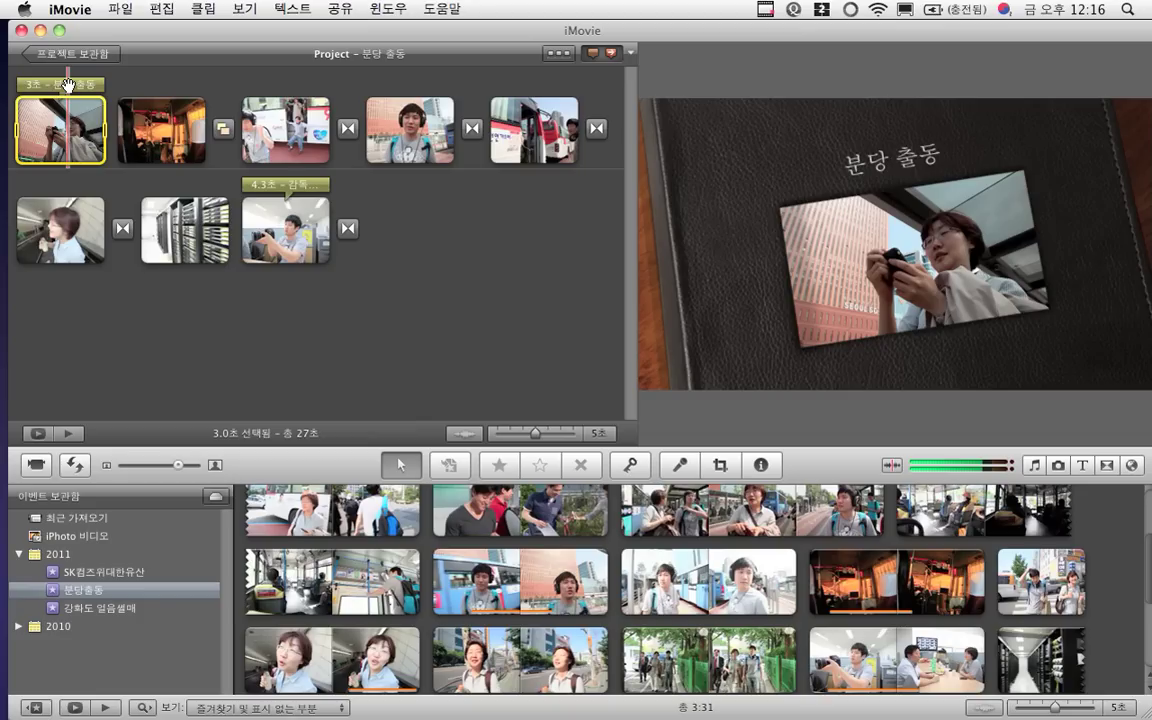
{"action": "left_click", "coordinate": [67, 86]}
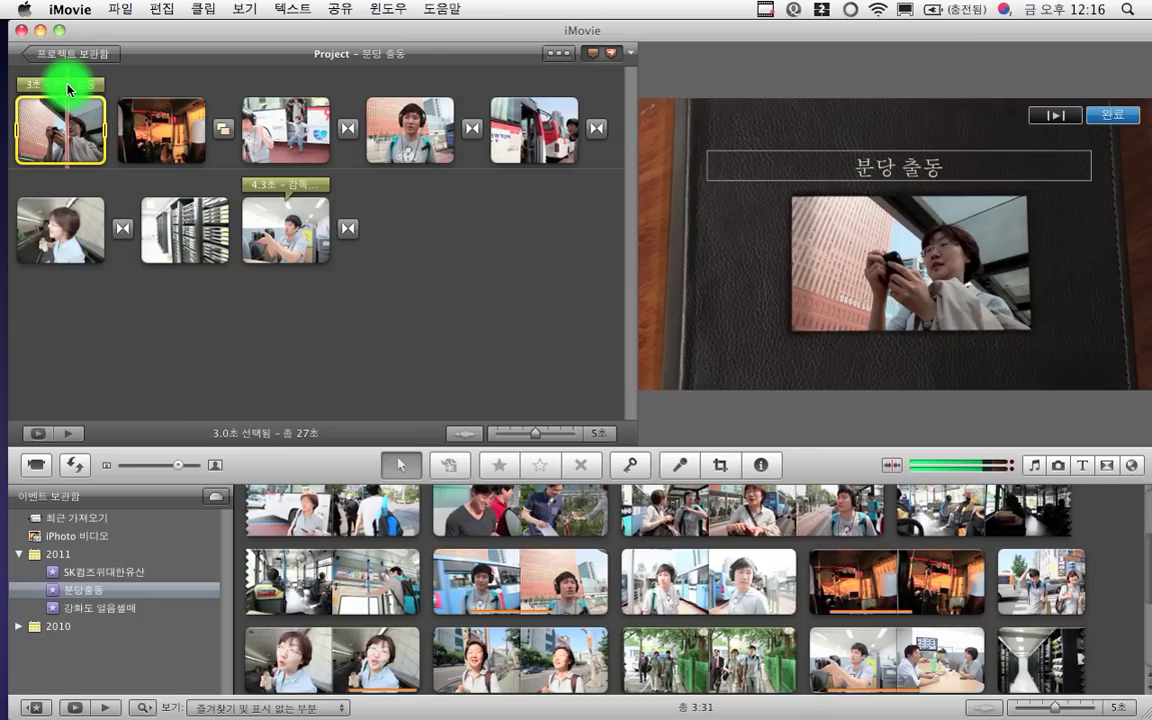
{"action": "double_click", "coordinate": [67, 88]}
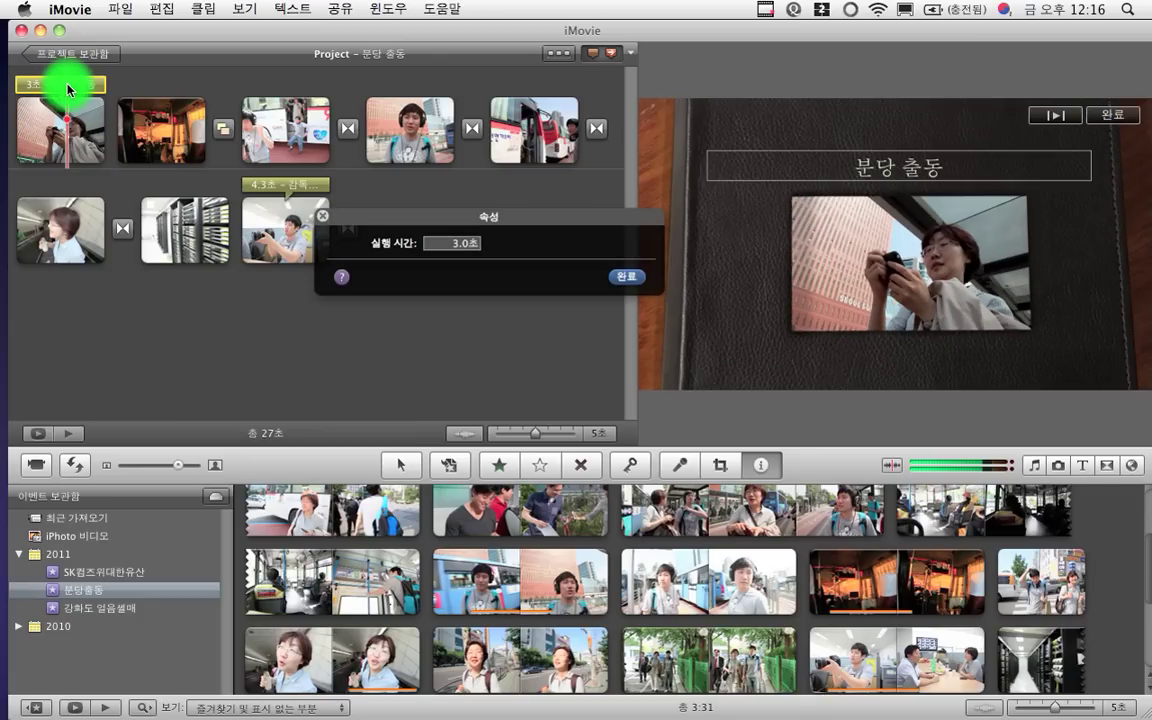
{"action": "left_click", "coordinate": [233, 110]}
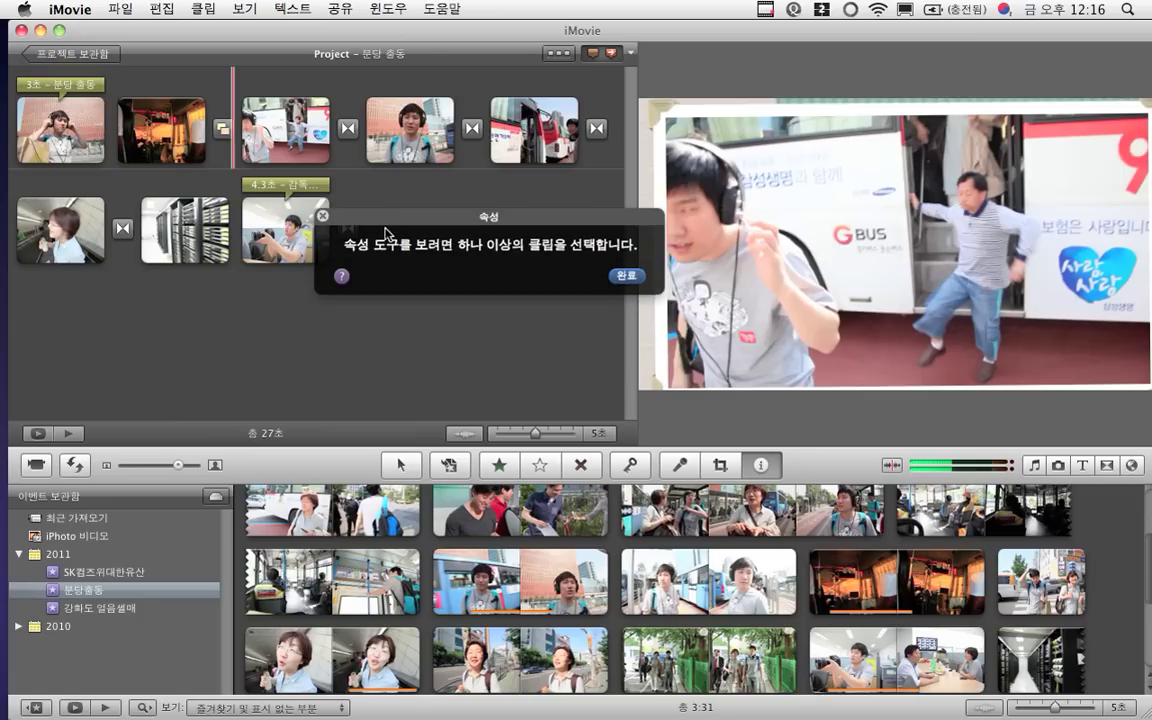
{"action": "left_click", "coordinate": [95, 86]}
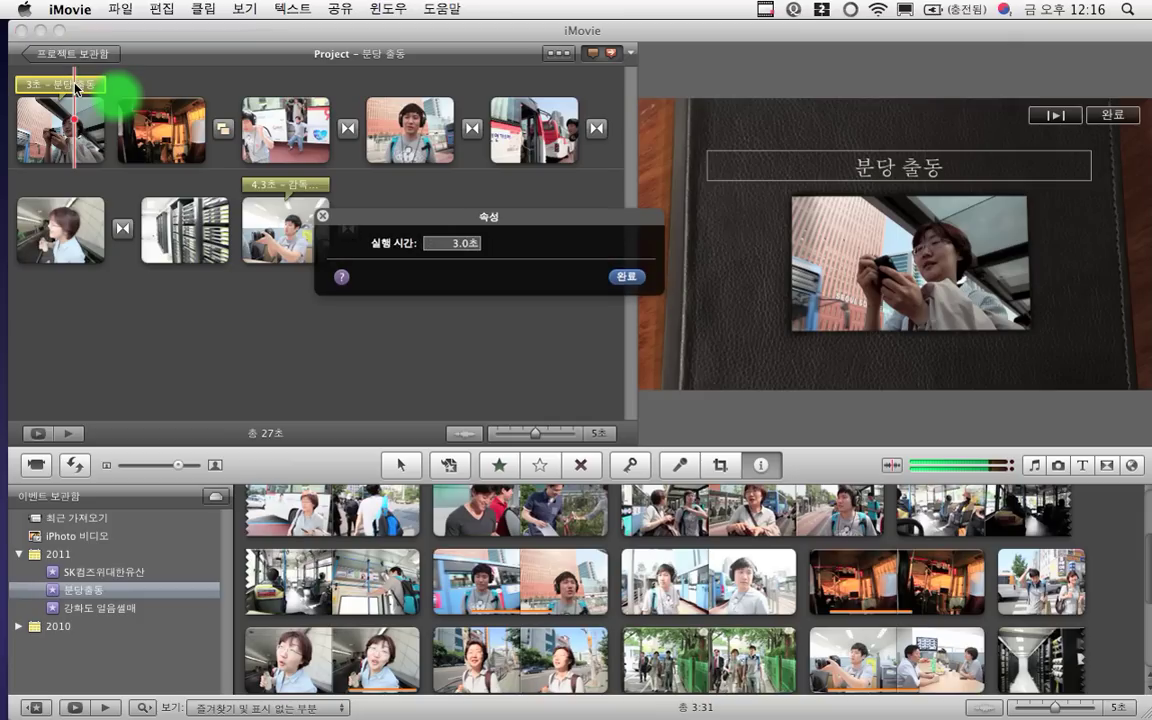
{"action": "left_click", "coordinate": [569, 57]}
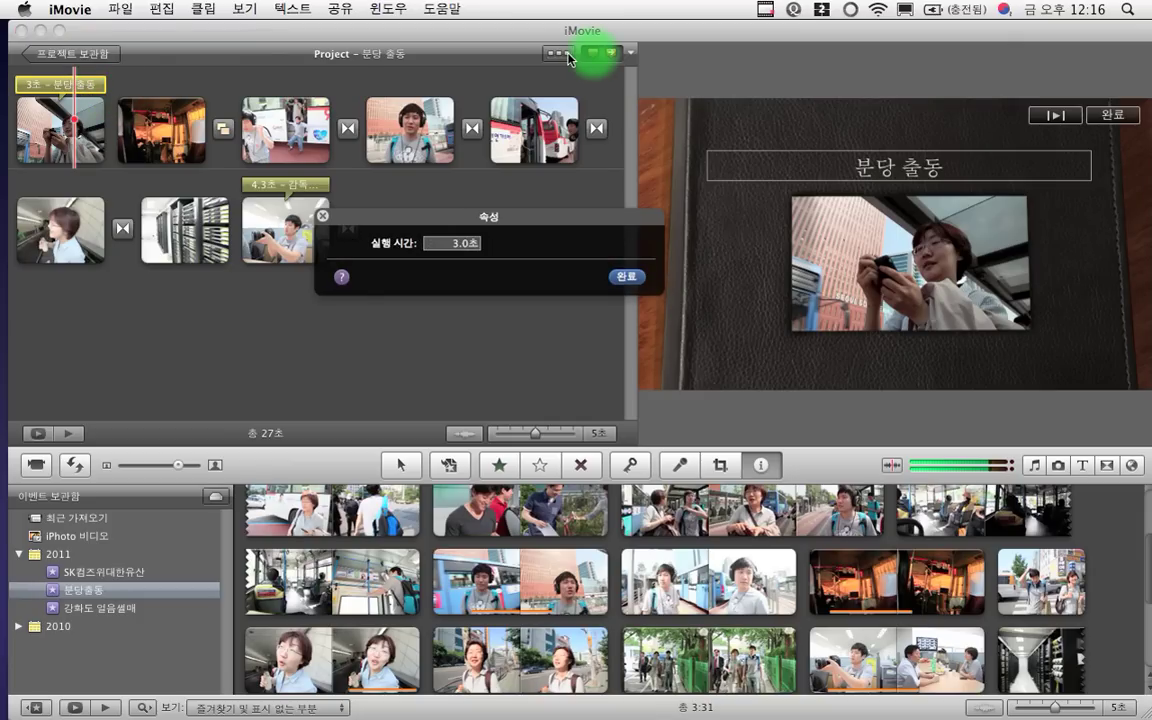
{"action": "left_click", "coordinate": [562, 55]}
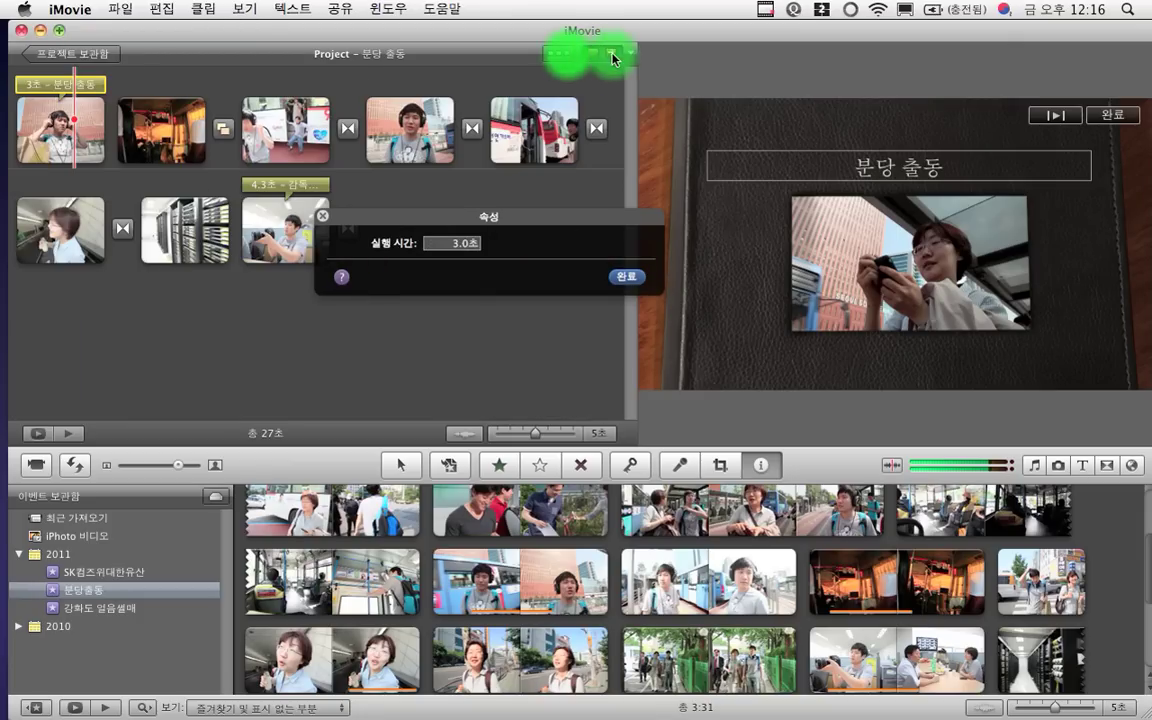
{"action": "left_click", "coordinate": [633, 272]}
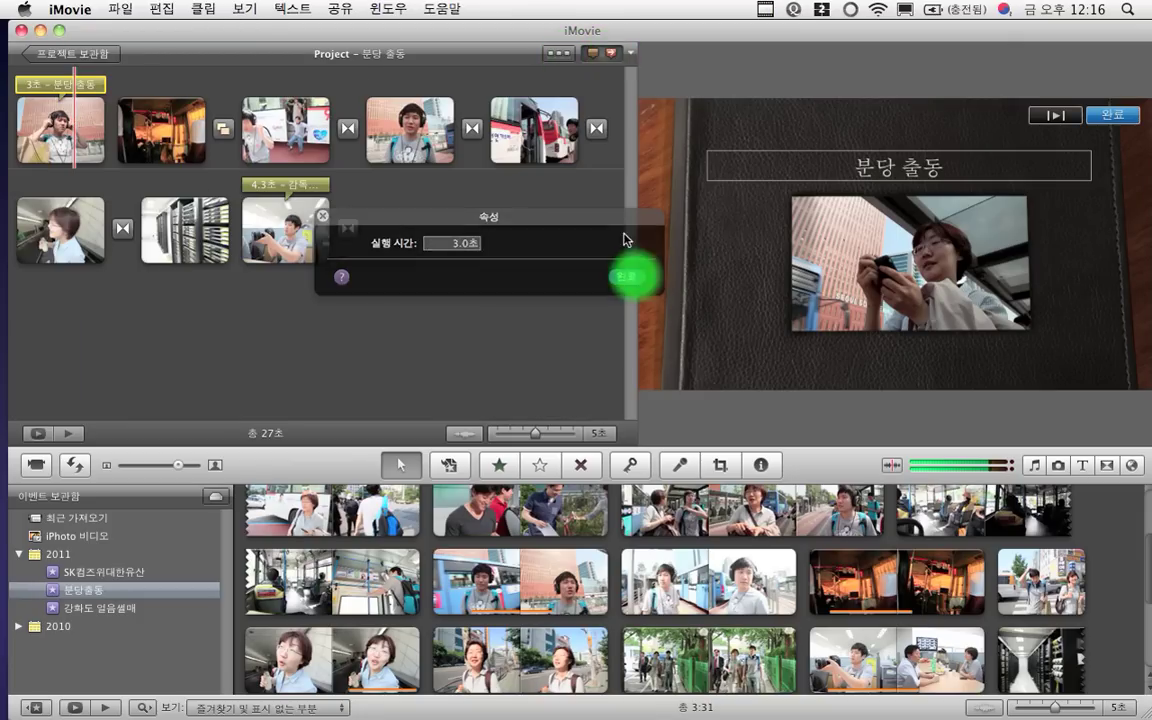
{"action": "left_click", "coordinate": [631, 58]}
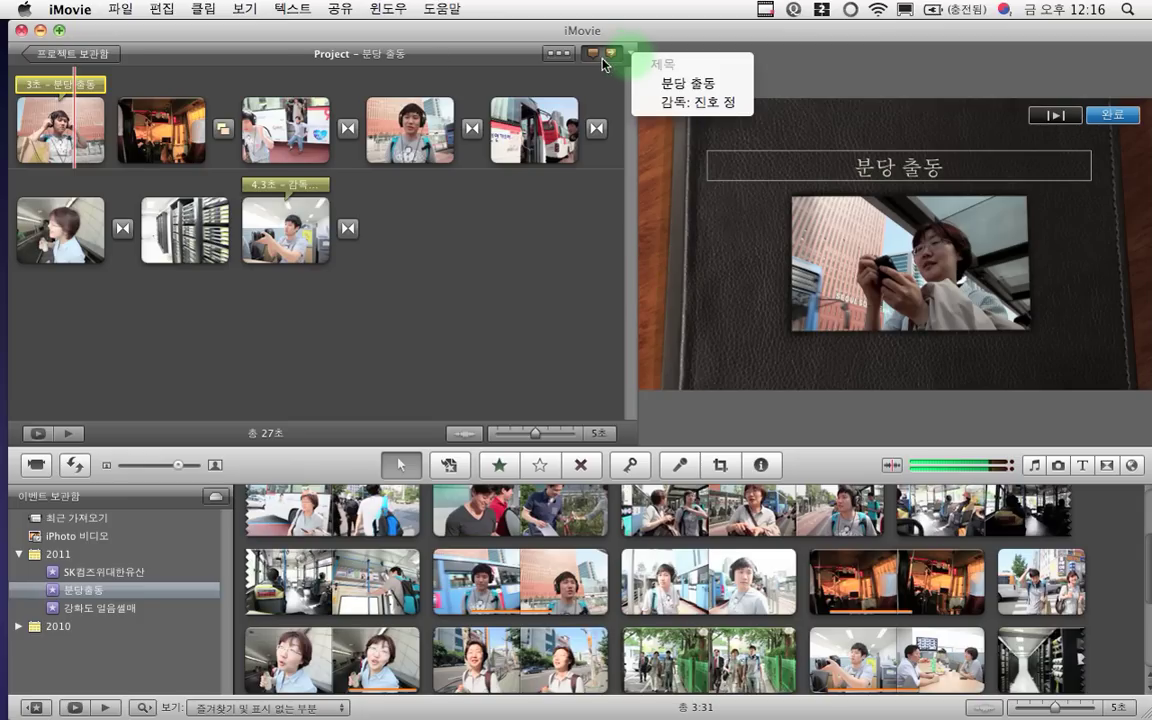
{"action": "left_click", "coordinate": [62, 89]}
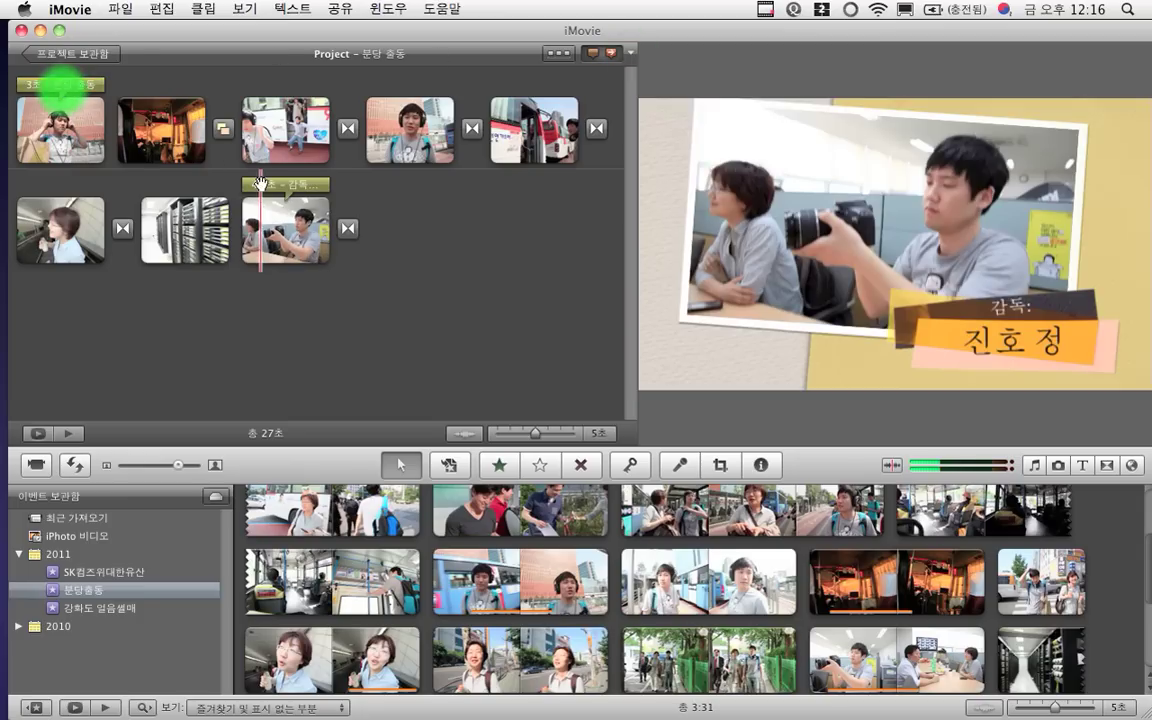
{"action": "left_click", "coordinate": [71, 85]}
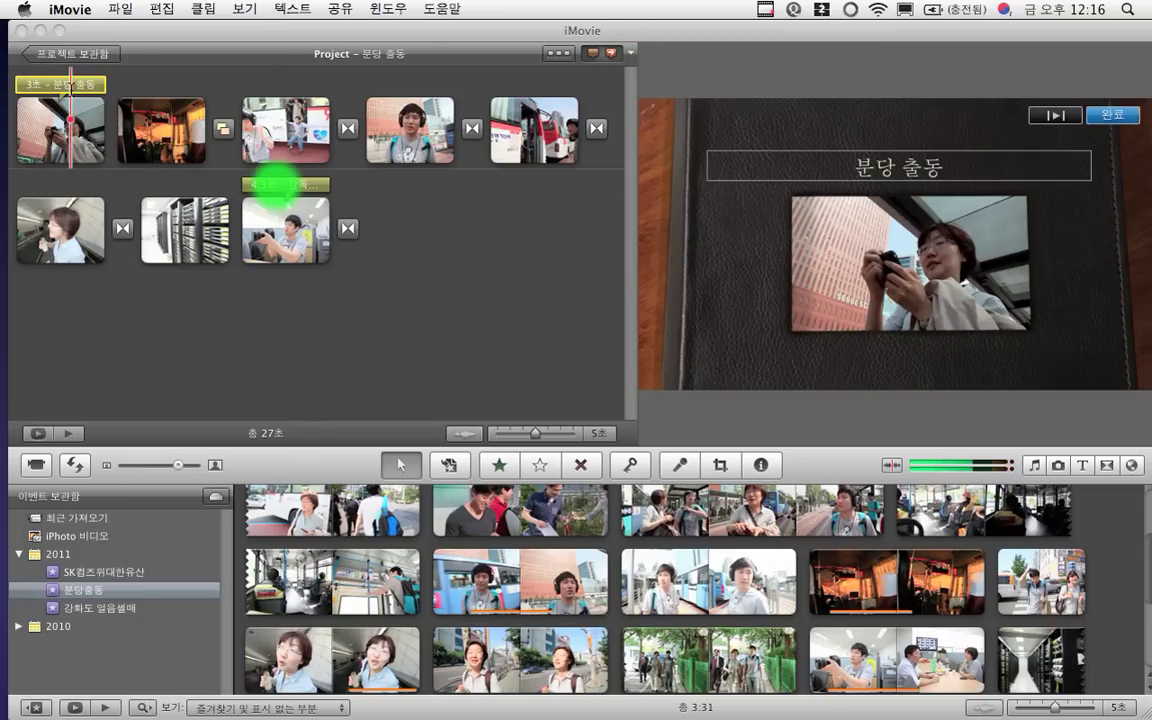
{"action": "left_click", "coordinate": [875, 167]}
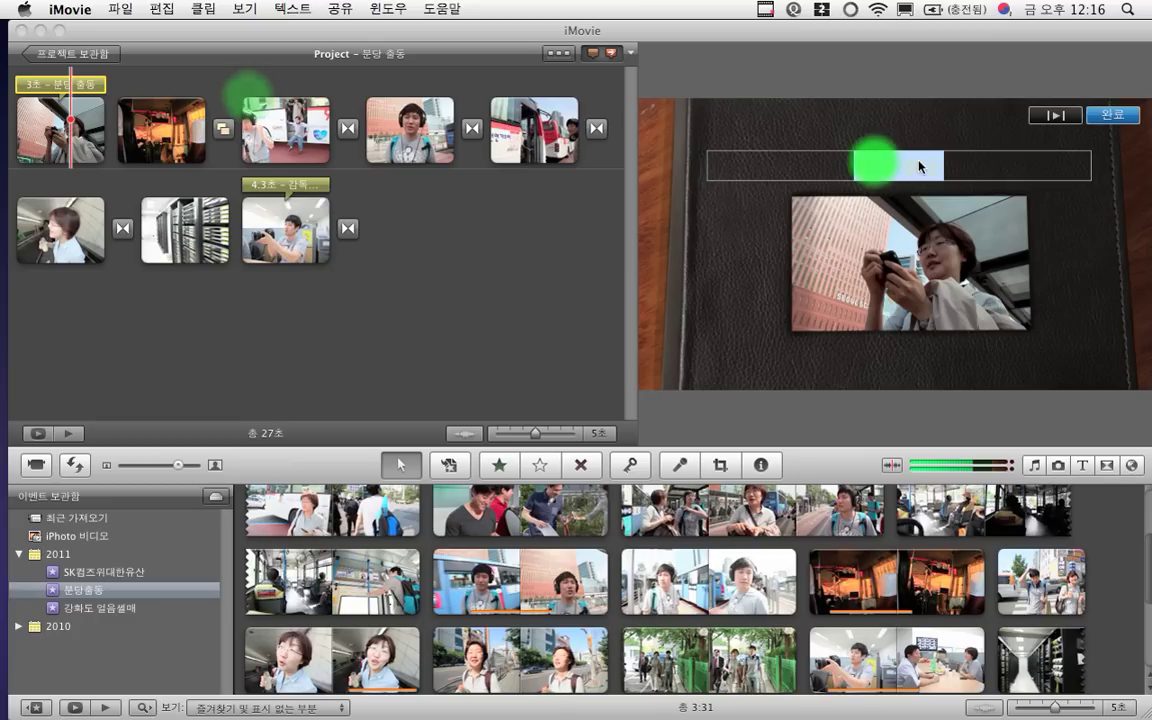
Insert 기업문화팀! before 분당 so the opening title reads 기업문화팀! 분당 출동
{"action": "left_click", "coordinate": [40, 76]}
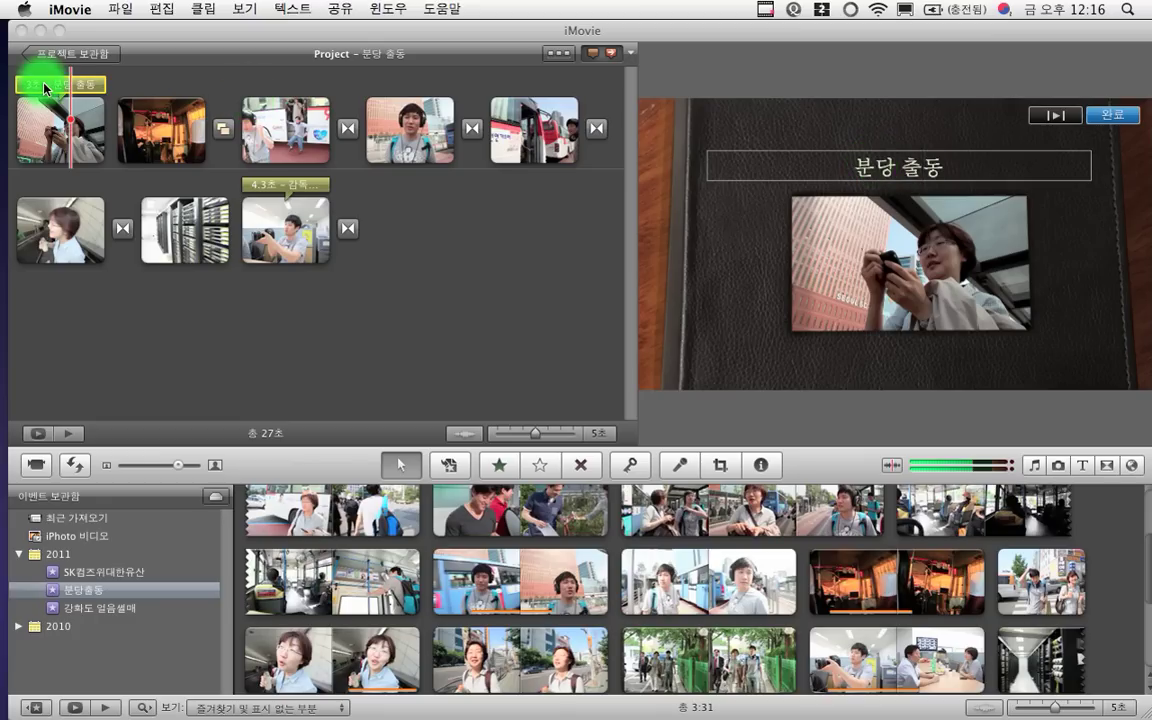
{"action": "left_click", "coordinate": [848, 172]}
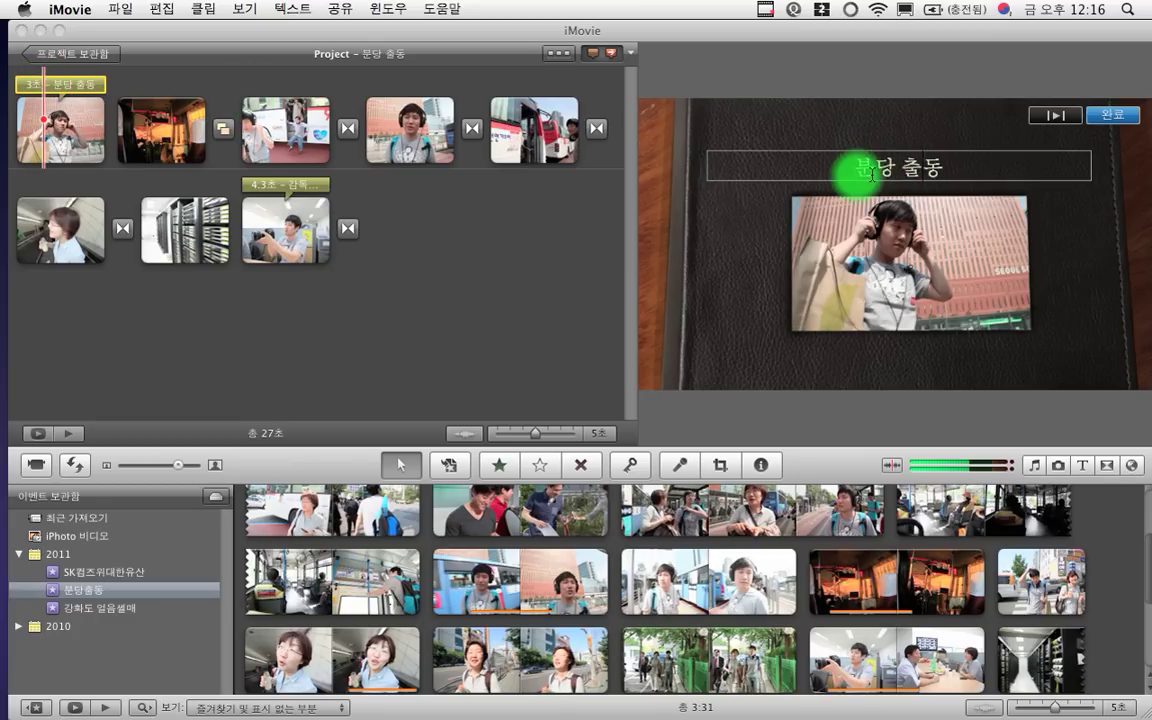
{"action": "left_click_drag", "start_coordinate": [874, 170], "coordinate": [960, 164]}
{"action": "left_click", "coordinate": [960, 164]}
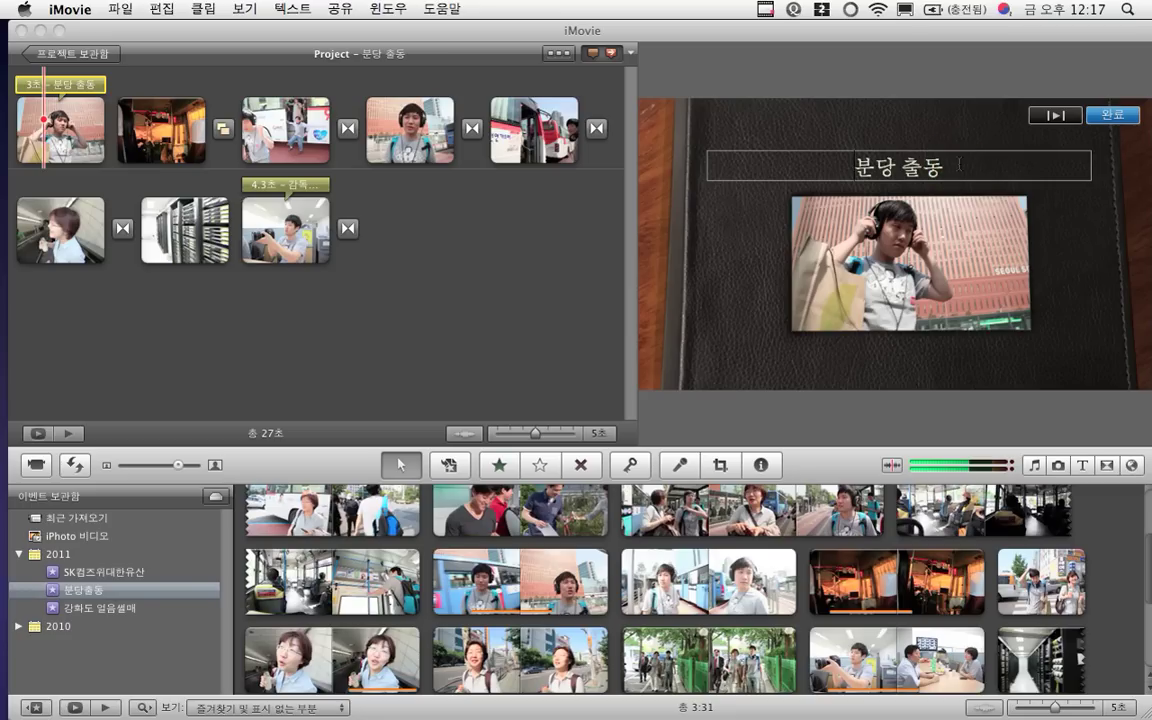
{"action": "type", "text": "프로"}
{"action": "key", "text": "BackSpace"}
{"action": "key", "text": "BackSpace"}
{"action": "type", "text": "기업"}
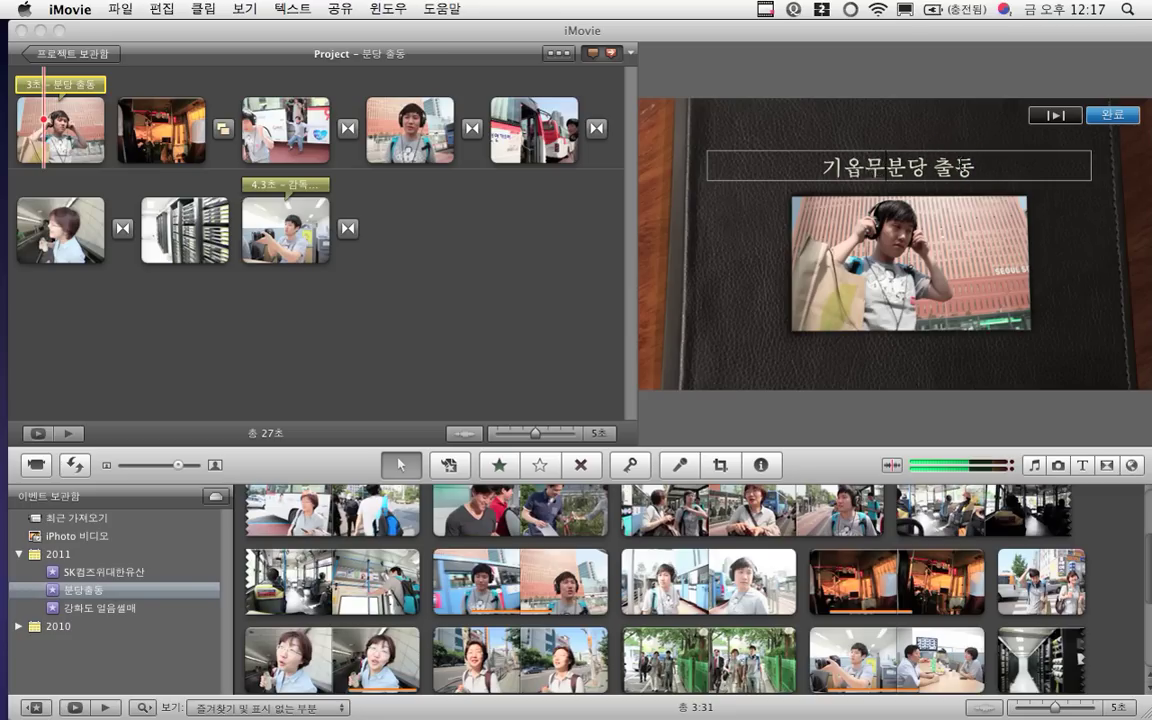
{"action": "type", "text": "문화팀!"}
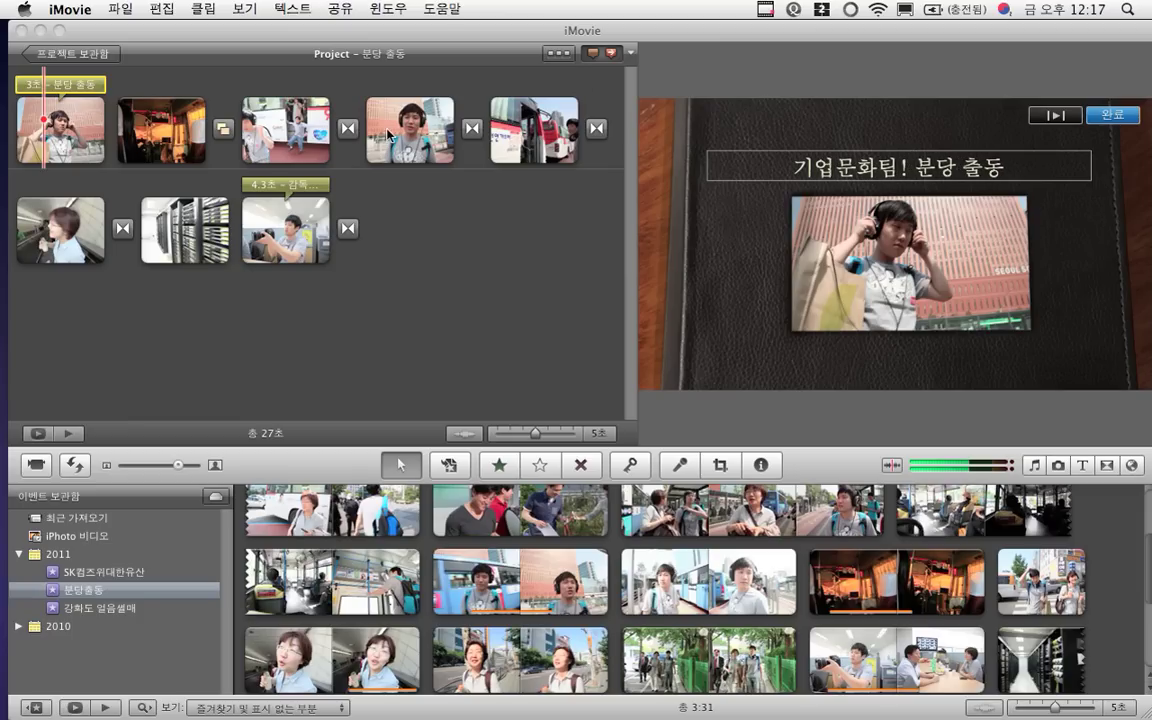
{"action": "left_click", "coordinate": [292, 190]}
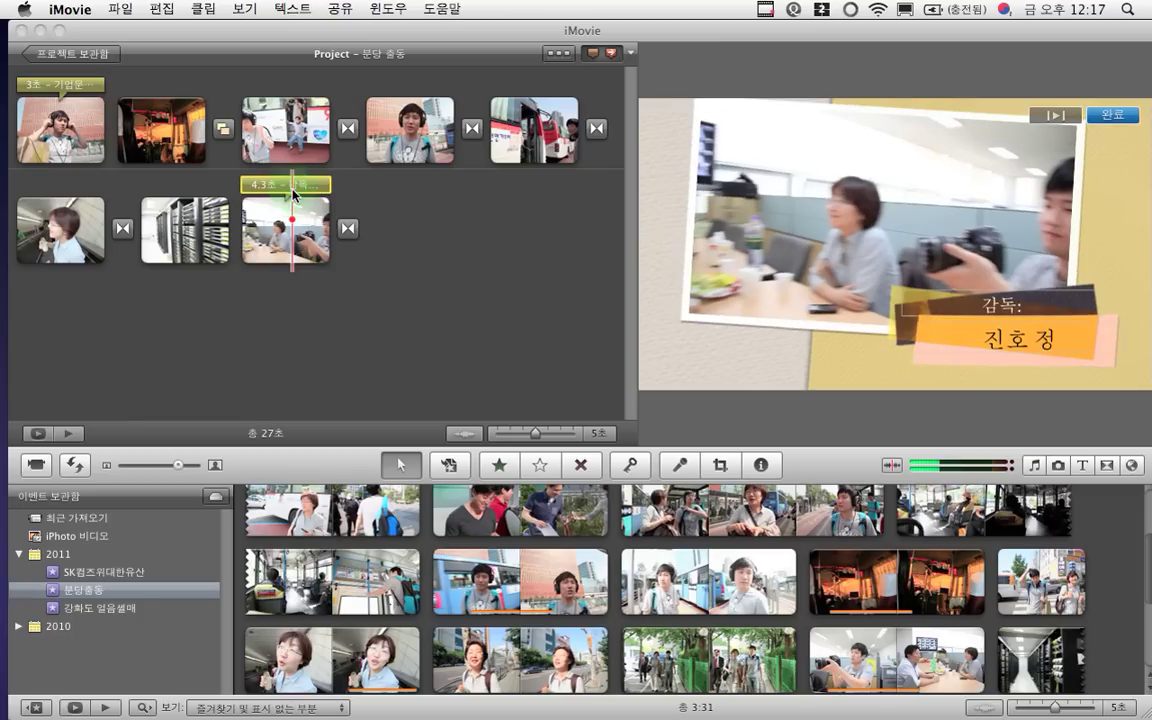
Move the director's surname in front of the given name in the closing credits title
{"action": "left_click", "coordinate": [294, 188]}
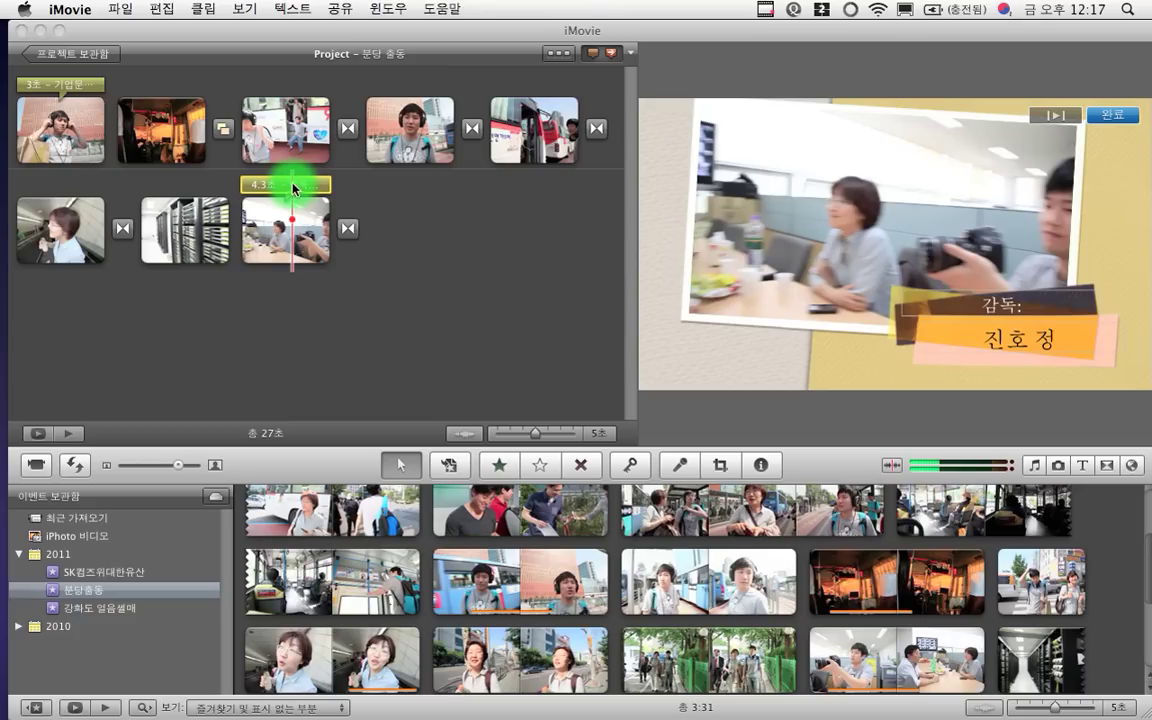
{"action": "left_click", "coordinate": [895, 363]}
{"action": "key", "text": "Right"}
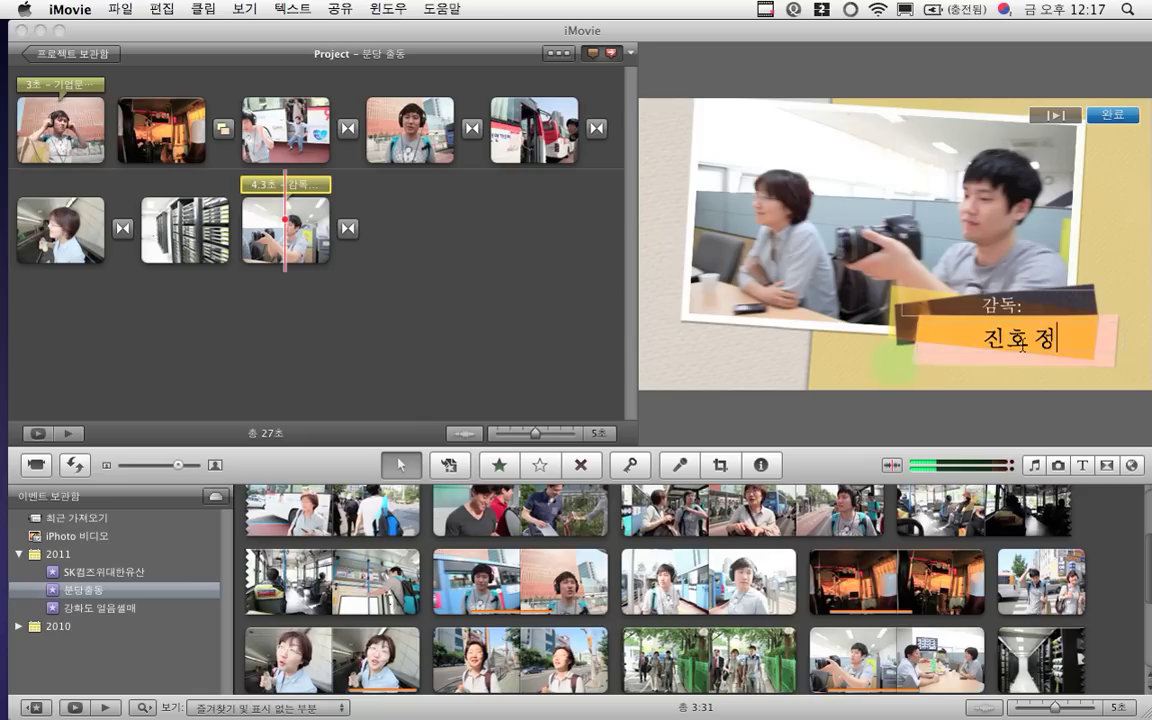
{"action": "key", "text": "shift+Left"}
{"action": "key", "text": "super+x"}
{"action": "key", "text": "Left"}
{"action": "key", "text": "Left"}
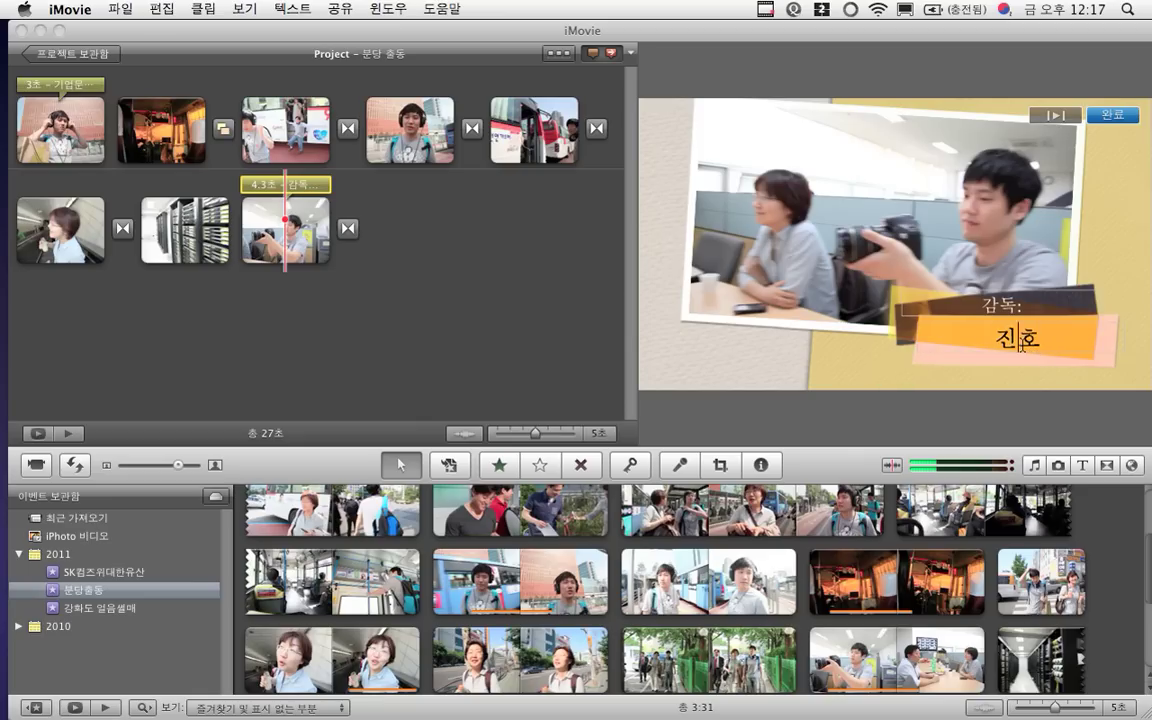
{"action": "key", "text": "super+v"}
{"action": "type", "text": "선생!"}
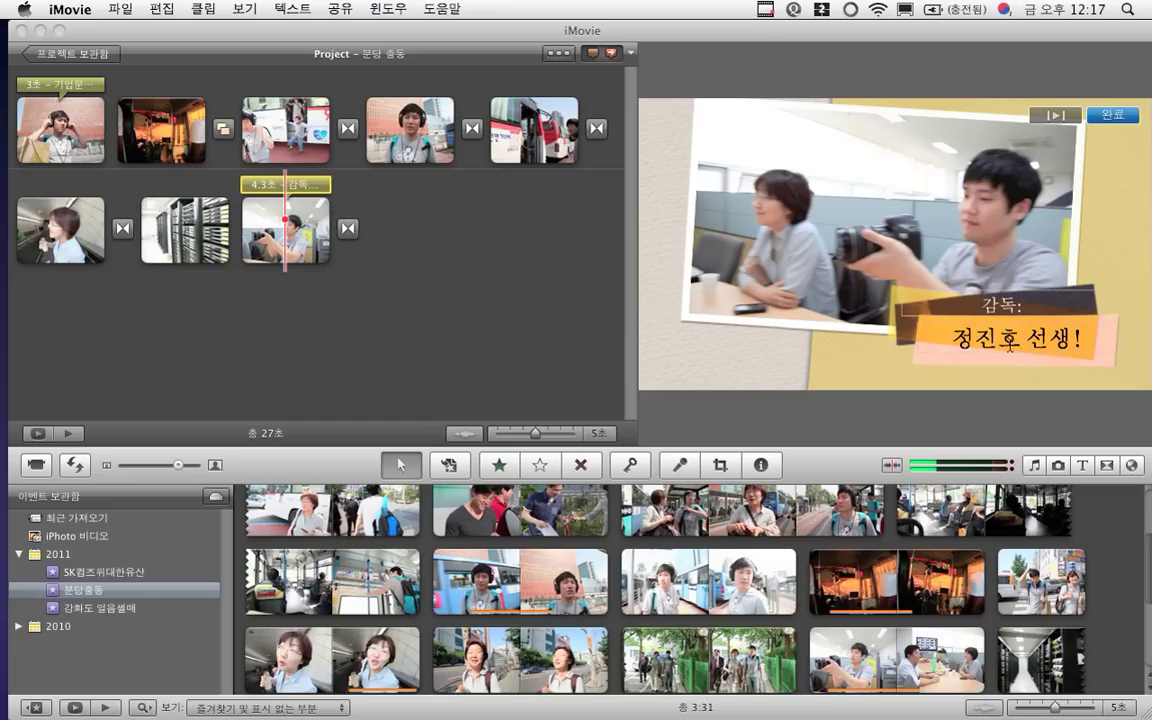
{"action": "key", "text": "BackSpace"}
{"action": "key", "text": "BackSpace"}
{"action": "key", "text": "BackSpace"}
{"action": "key", "text": "BackSpace"}
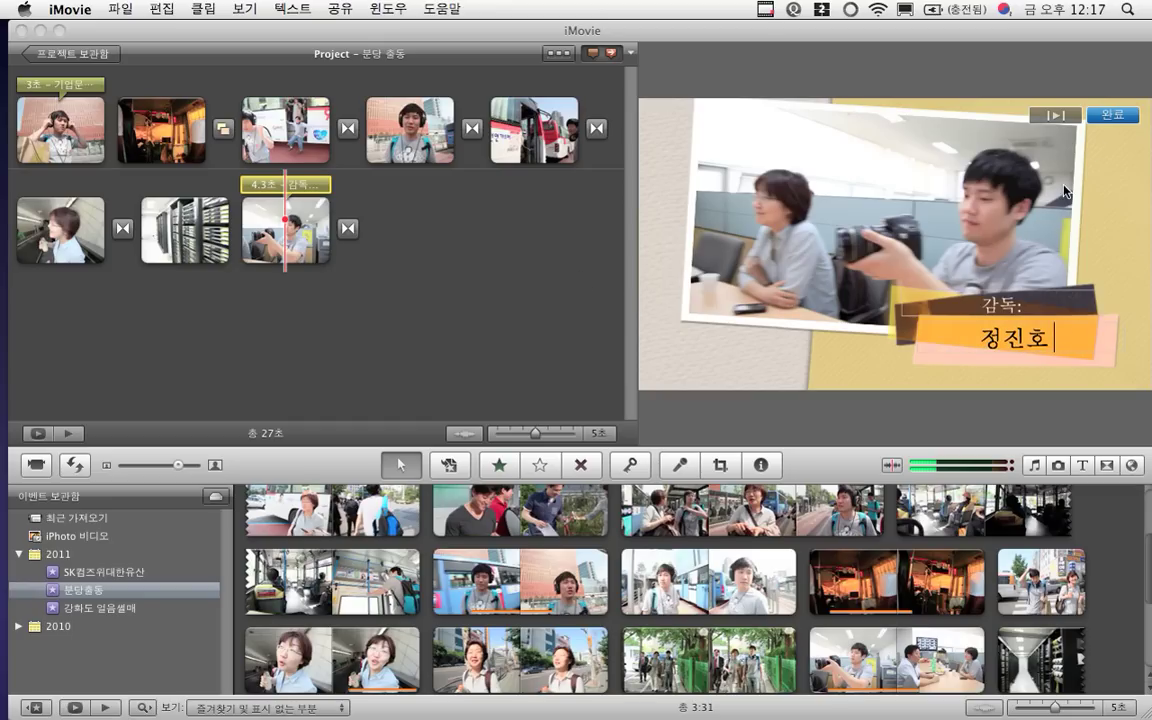
Play back the edited credits title to preview it, then stop playback
{"action": "left_click", "coordinate": [1056, 116]}
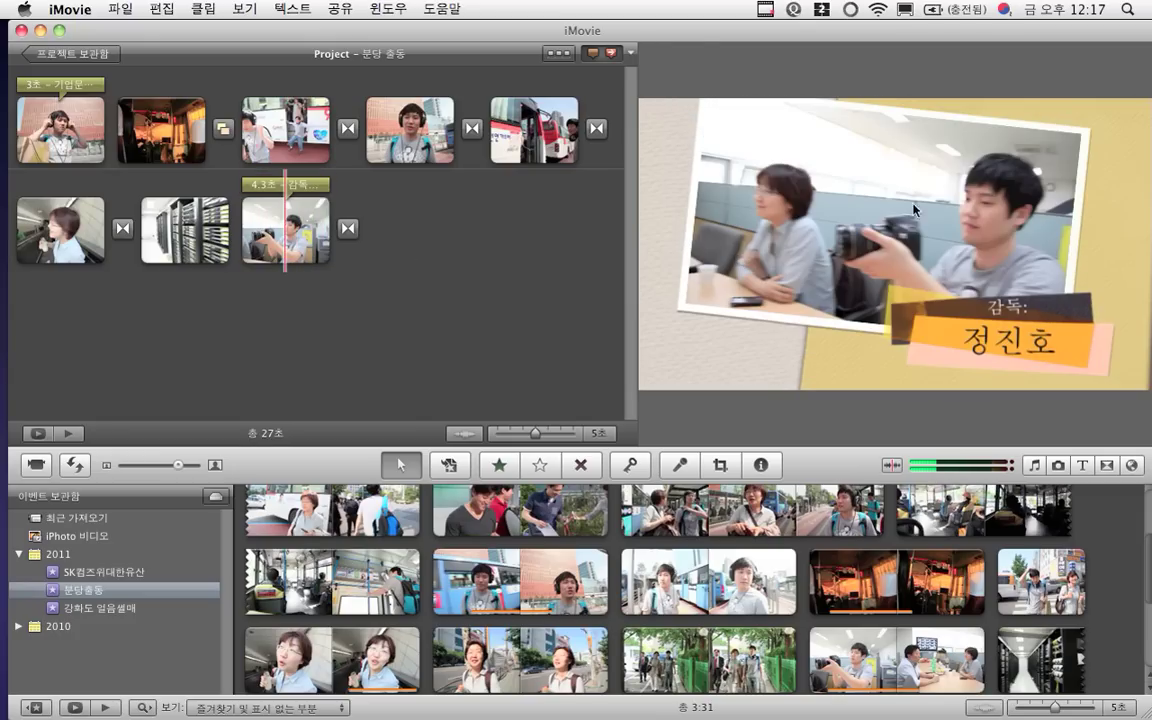
{"action": "left_click", "coordinate": [297, 186]}
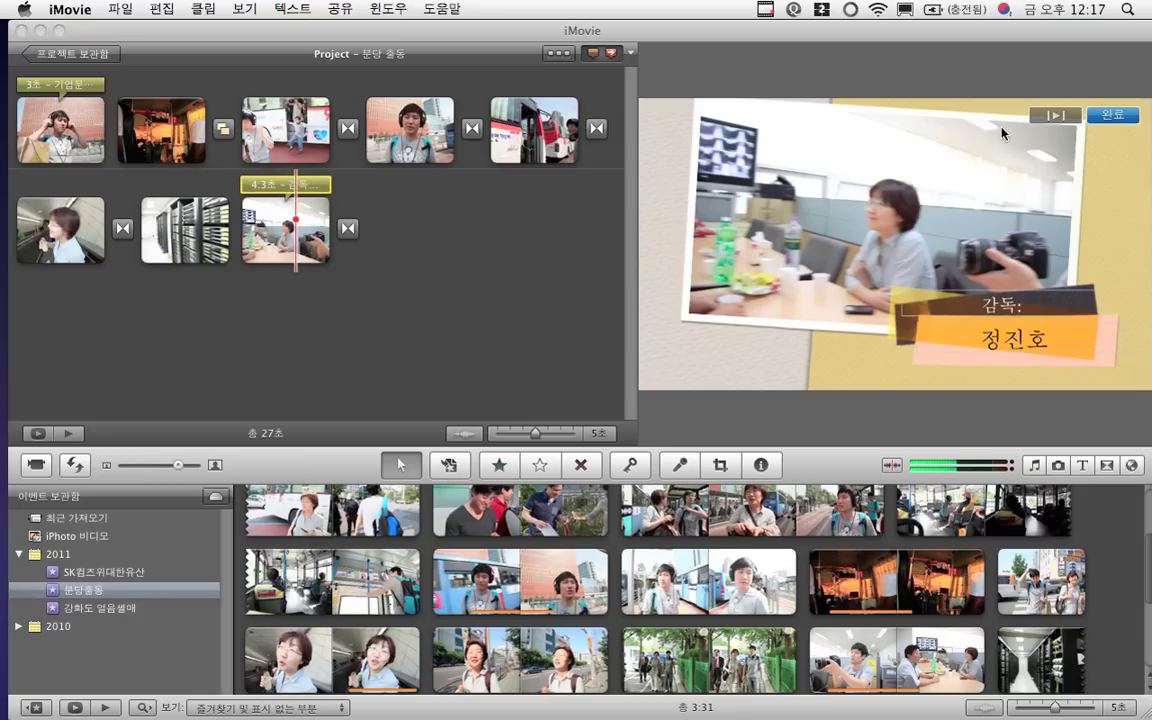
{"action": "left_click", "coordinate": [1055, 122]}
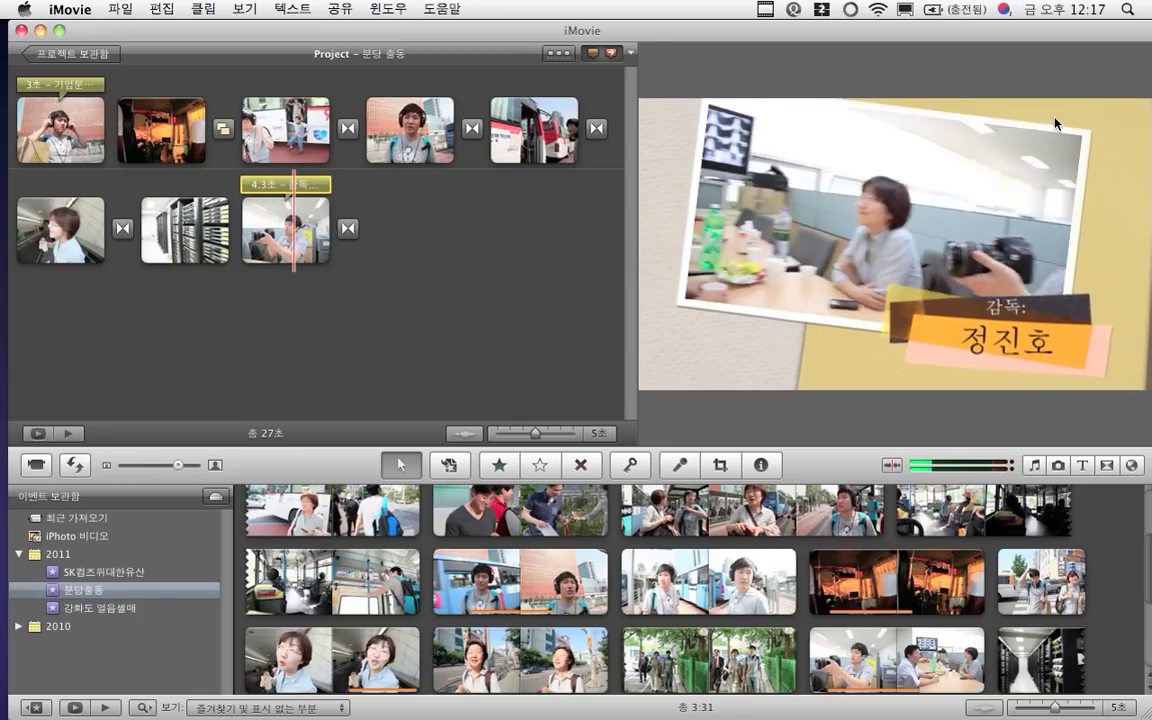
{"action": "left_click", "coordinate": [205, 115]}
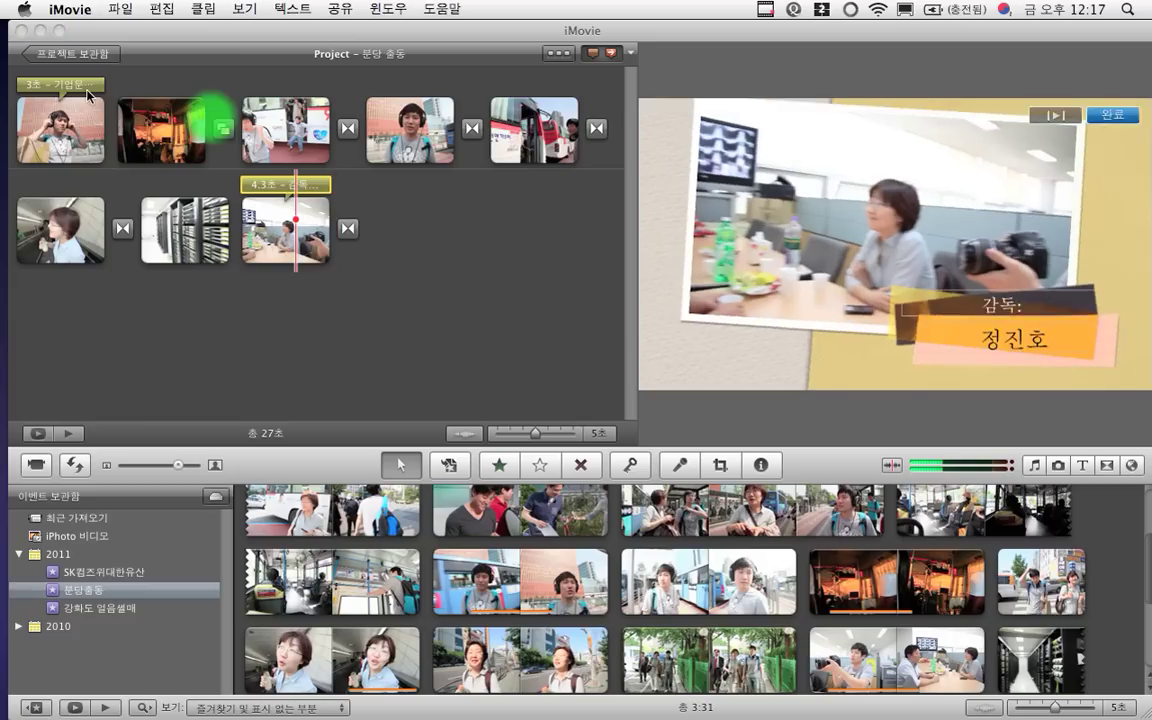
{"action": "left_click", "coordinate": [290, 185]}
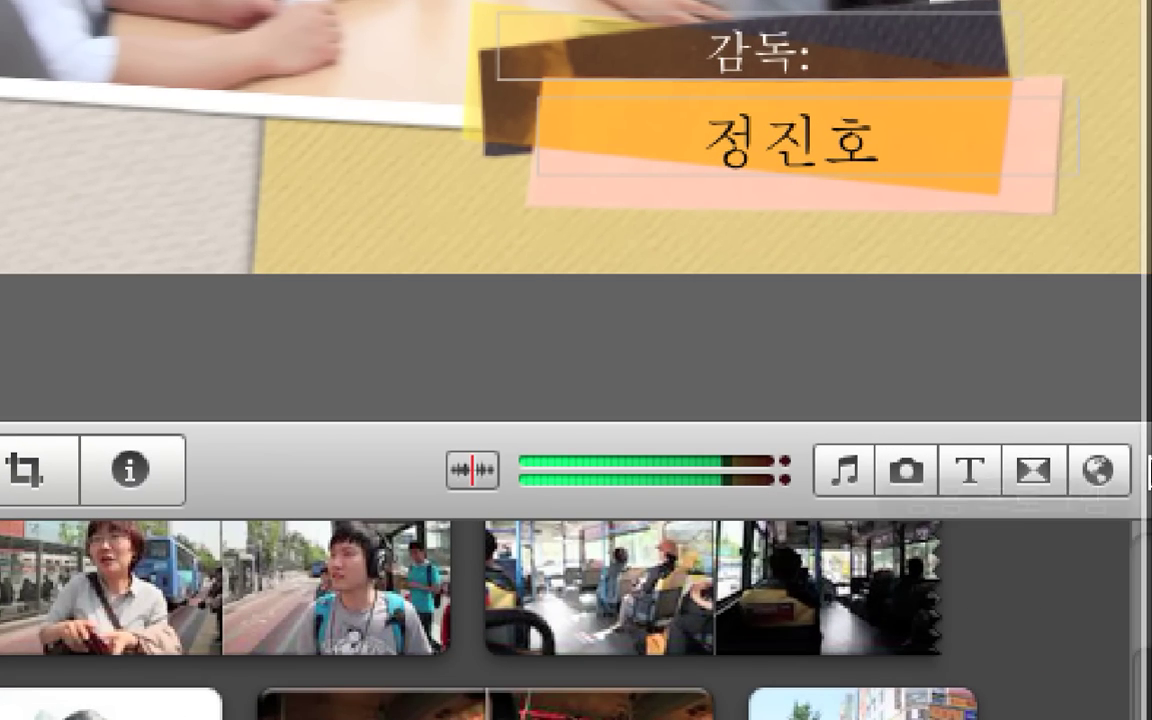
{"action": "mouse_move", "coordinate": [1119, 487]}
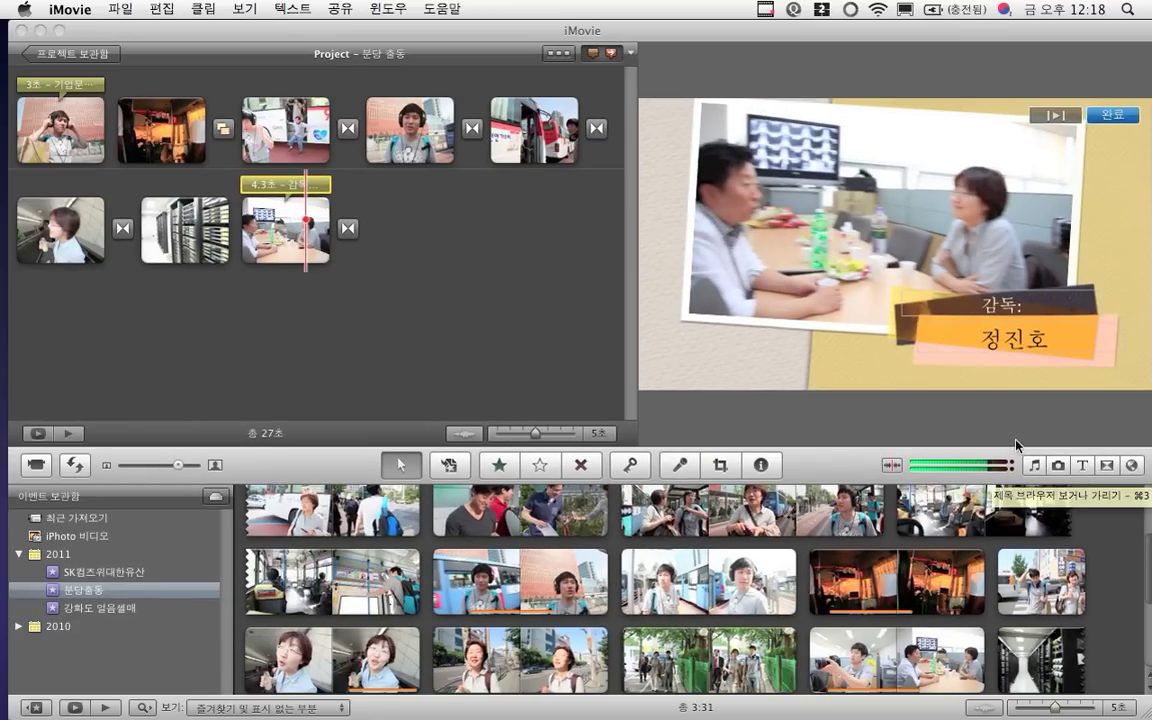
Show the title browser and scroll to the Photo Album titles such as 크레딧 1, 크레딧 2 and 심플
{"action": "left_click", "coordinate": [1083, 466]}
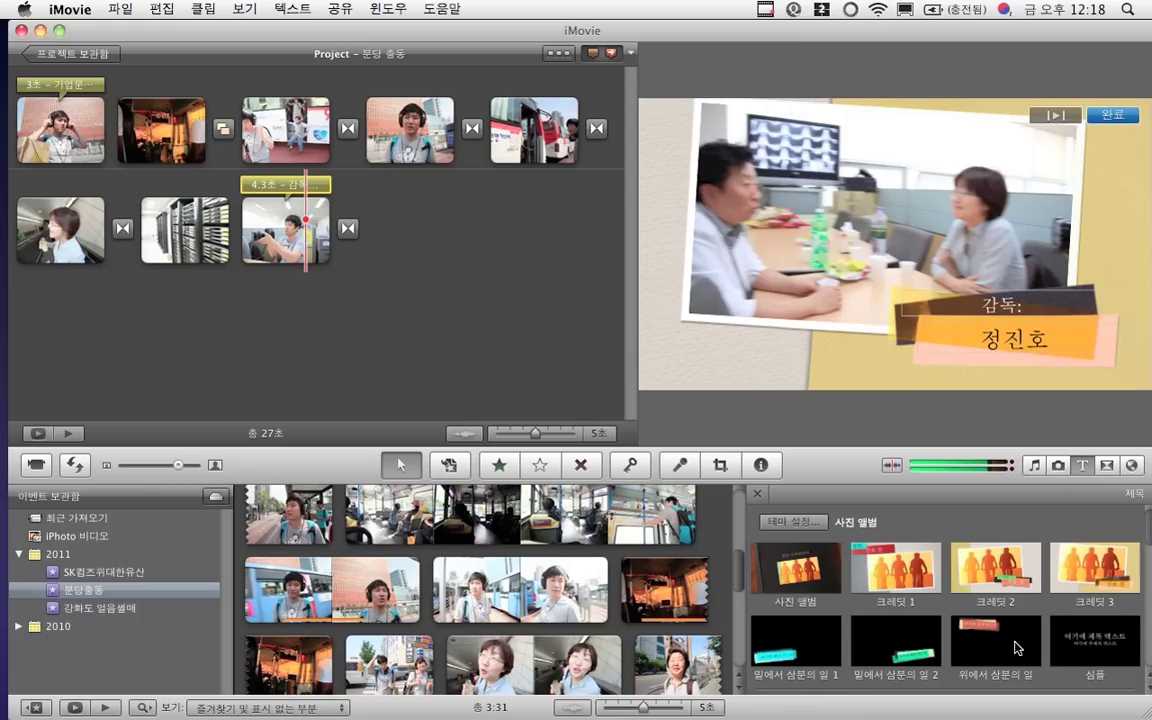
{"action": "scroll", "coordinate": [1016, 648], "scroll_direction": "down", "scroll_amount": 3}
{"action": "scroll", "coordinate": [1016, 648], "scroll_direction": "down", "scroll_amount": 5}
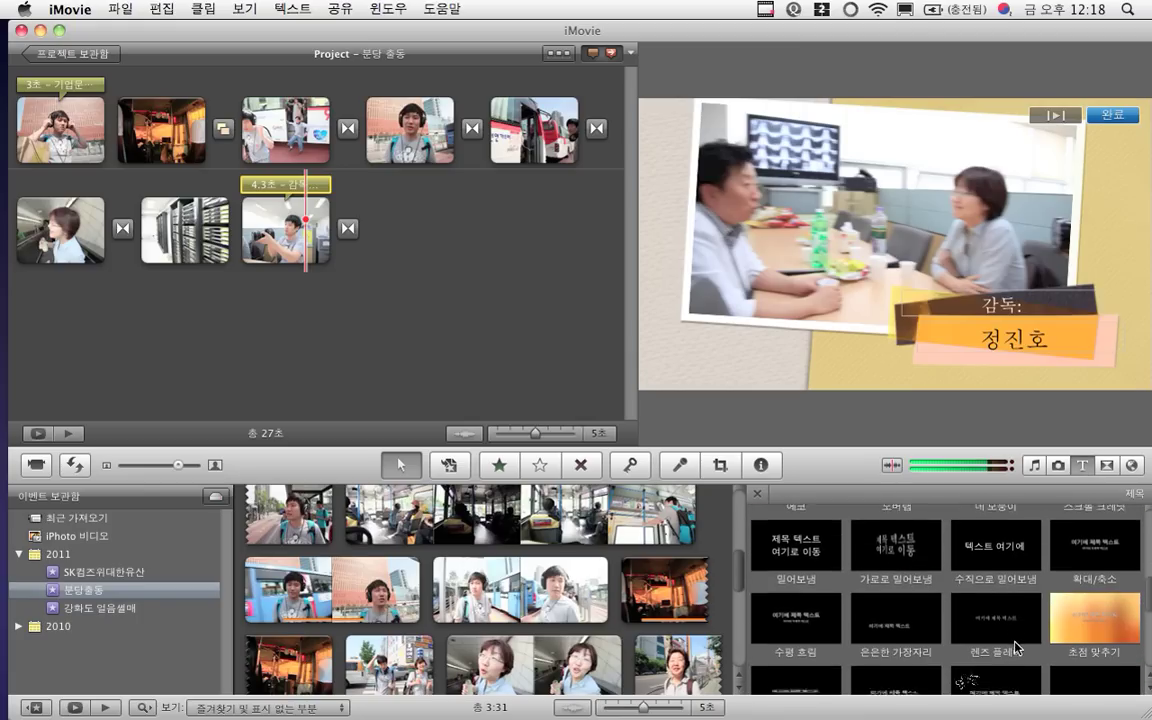
{"action": "scroll", "coordinate": [1016, 648], "scroll_direction": "down", "scroll_amount": 3}
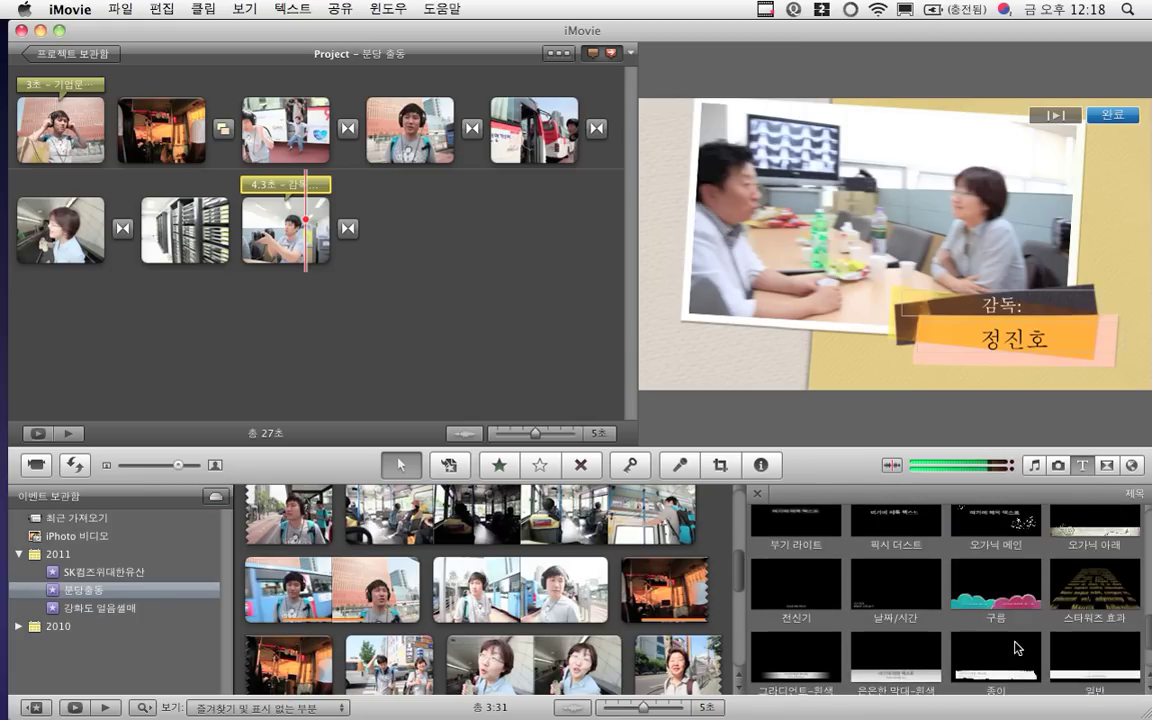
{"action": "scroll", "coordinate": [1016, 648], "scroll_direction": "up", "scroll_amount": 3}
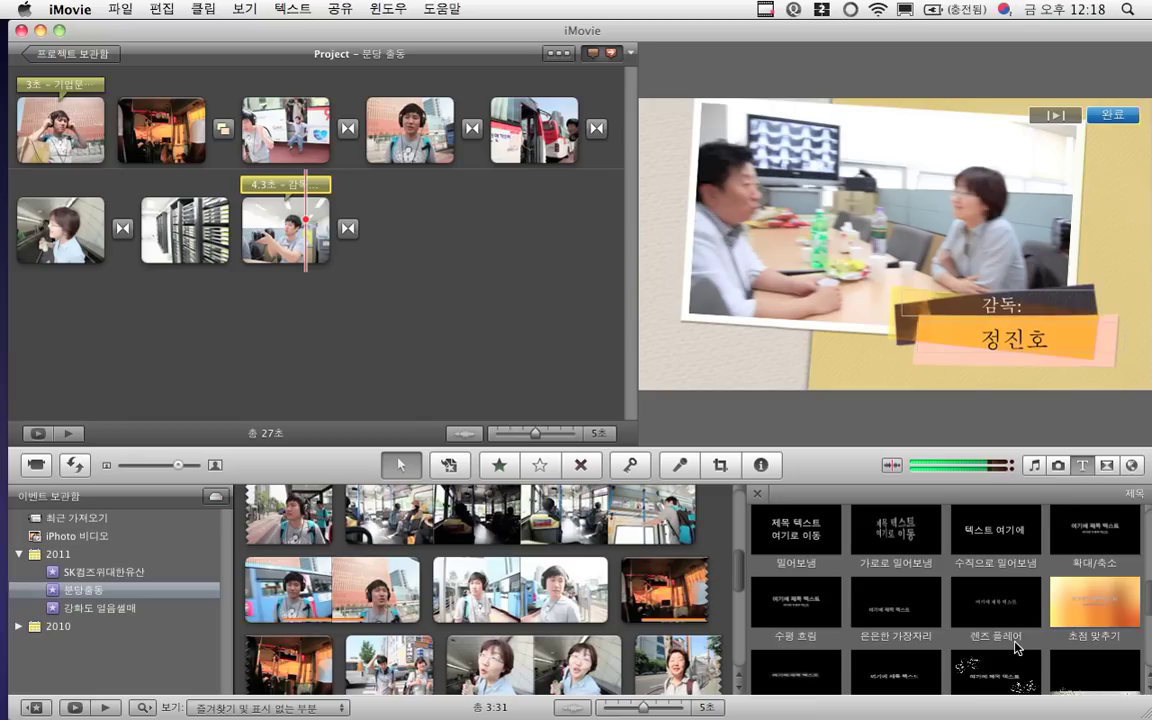
{"action": "scroll", "coordinate": [1016, 648], "scroll_direction": "down", "scroll_amount": 5}
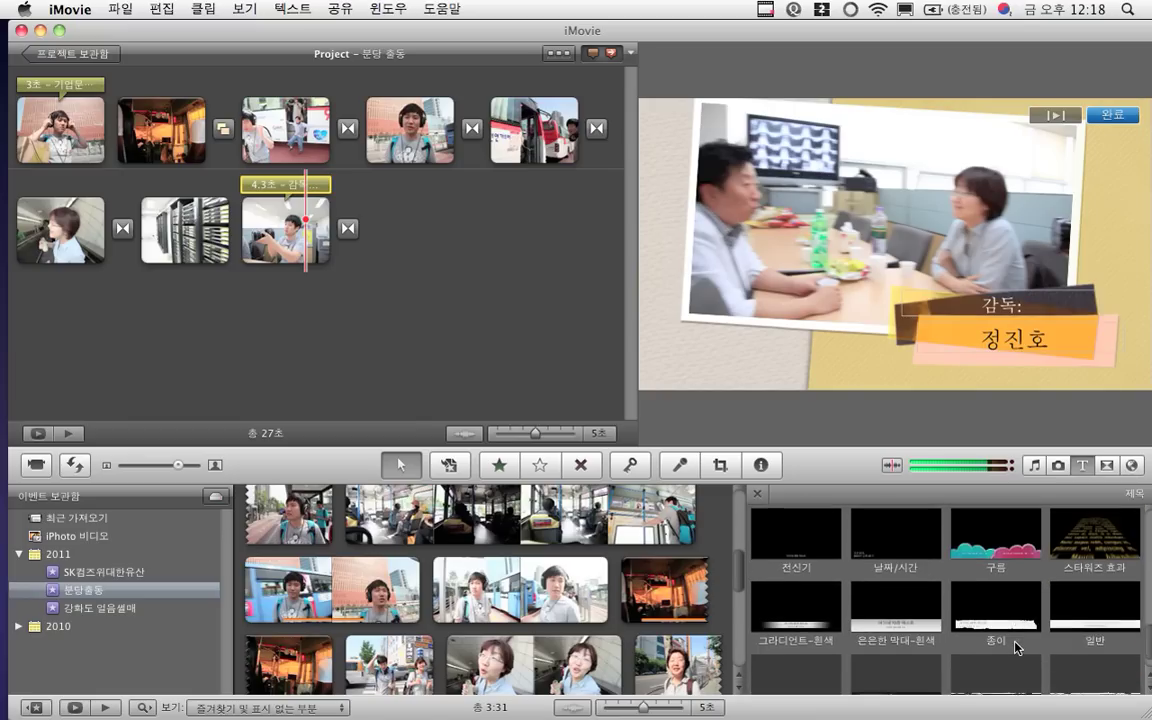
{"action": "scroll", "coordinate": [1016, 648], "scroll_direction": "down", "scroll_amount": 5}
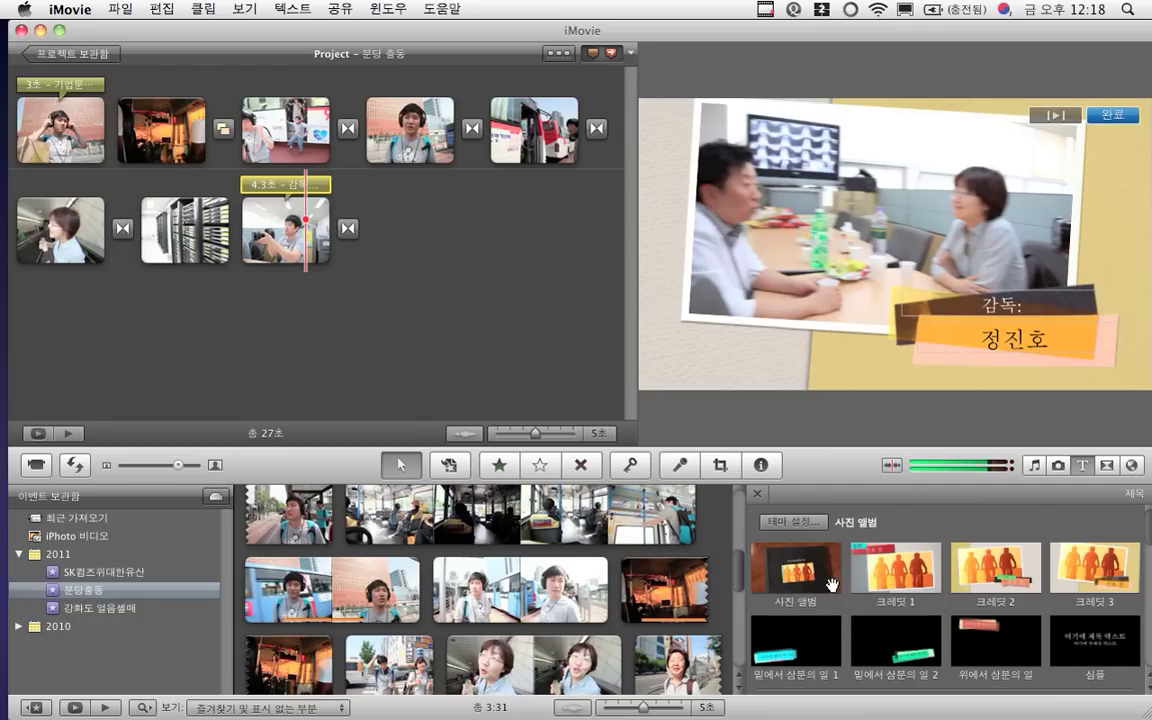
Add the 밑에서 삼분의 일 1 lower-third title over the bus clip, reading 분당가는 버스안
{"action": "left_click", "coordinate": [790, 652]}
{"action": "left_click_drag", "start_coordinate": [790, 652], "coordinate": [160, 155]}
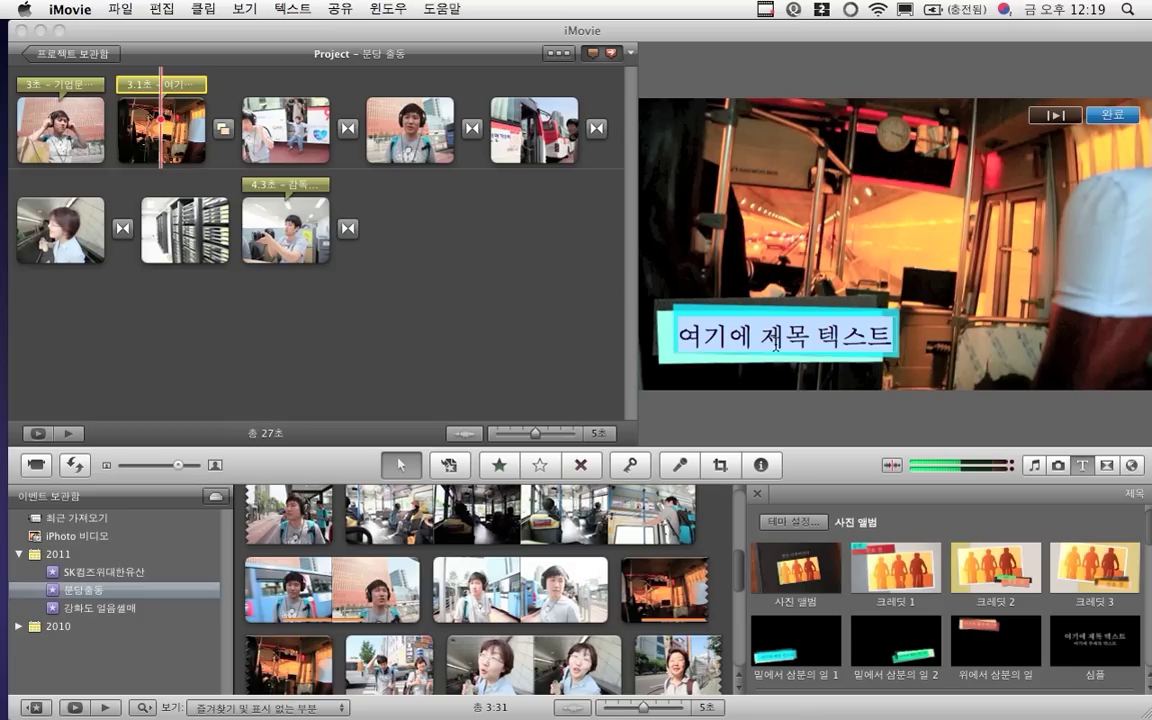
{"action": "left_click", "coordinate": [776, 345]}
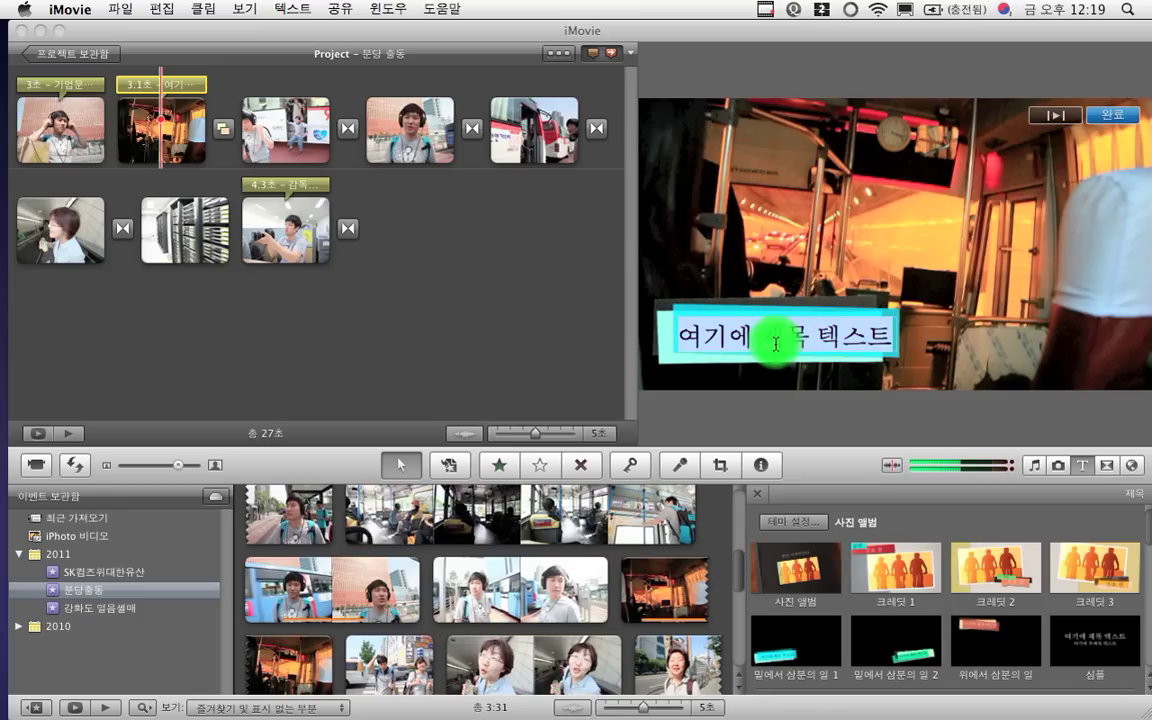
{"action": "key", "text": "BackSpace"}
{"action": "type", "text": "분당가는 버스!"}
{"action": "key", "text": "BackSpace"}
{"action": "type", "text": "안"}
{"action": "left_click", "coordinate": [497, 380]}
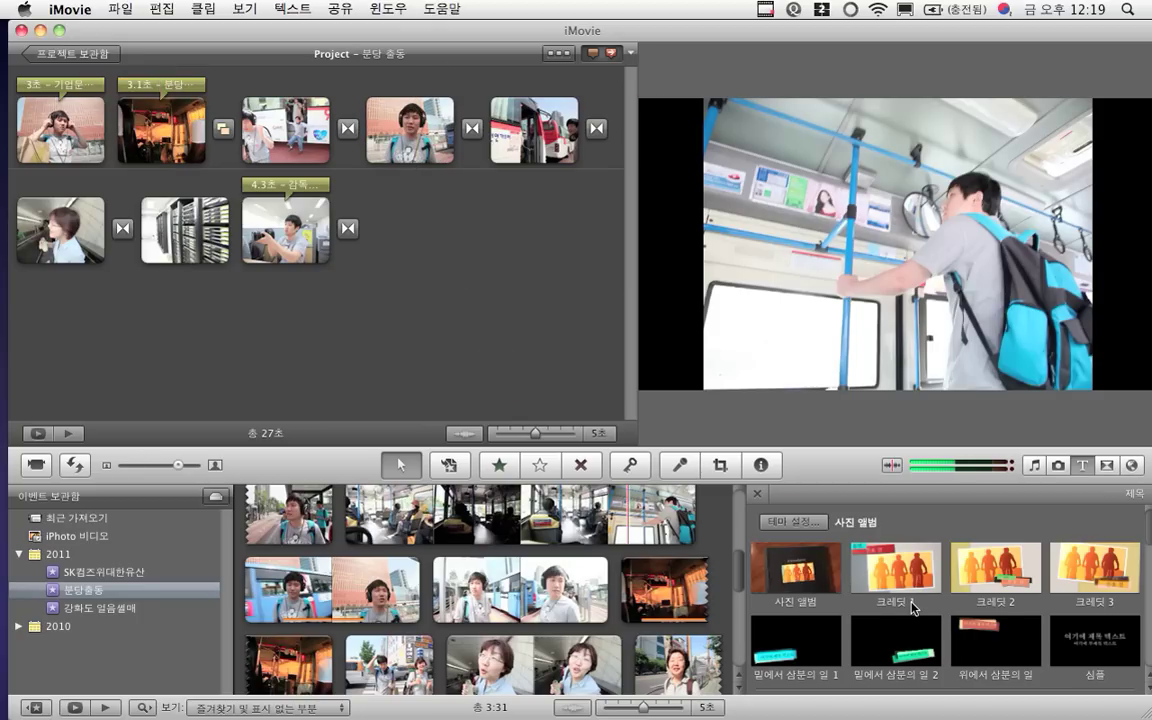
{"action": "scroll", "coordinate": [880, 580], "scroll_direction": "down", "scroll_amount": 3}
{"action": "scroll", "coordinate": [911, 608], "scroll_direction": "down", "scroll_amount": 10}
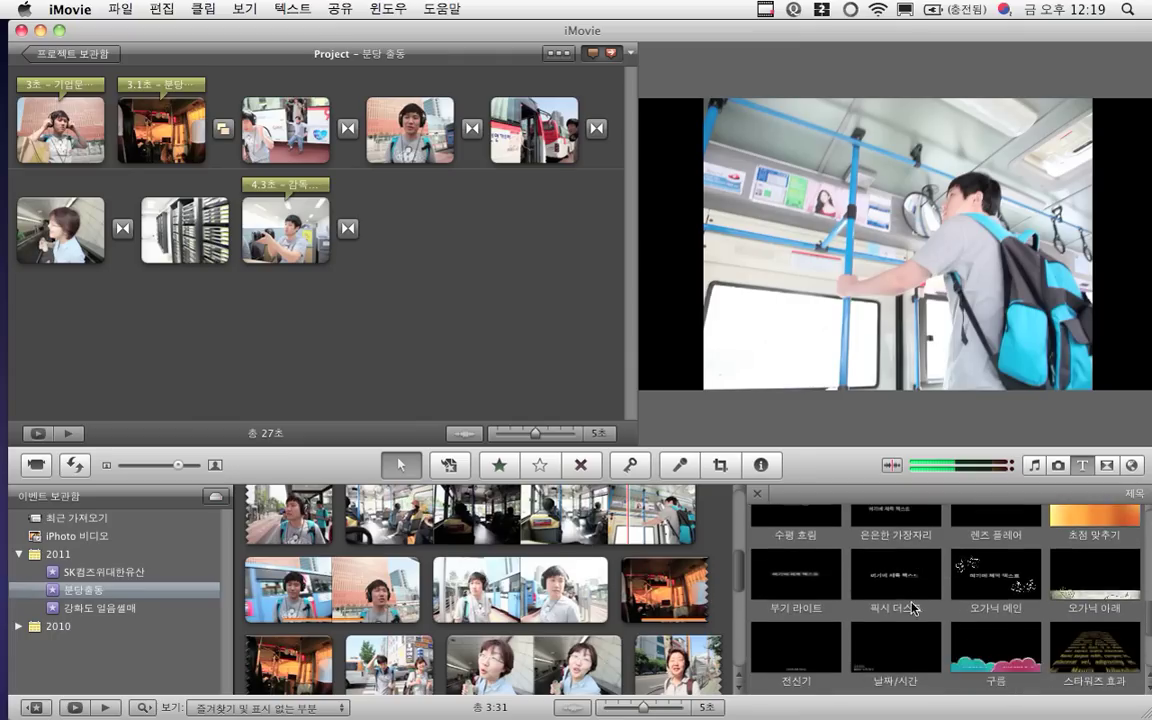
{"action": "scroll", "coordinate": [911, 608], "scroll_direction": "down", "scroll_amount": 2}
Place the 종이 title style over the headphones clip
{"action": "left_click", "coordinate": [910, 595]}
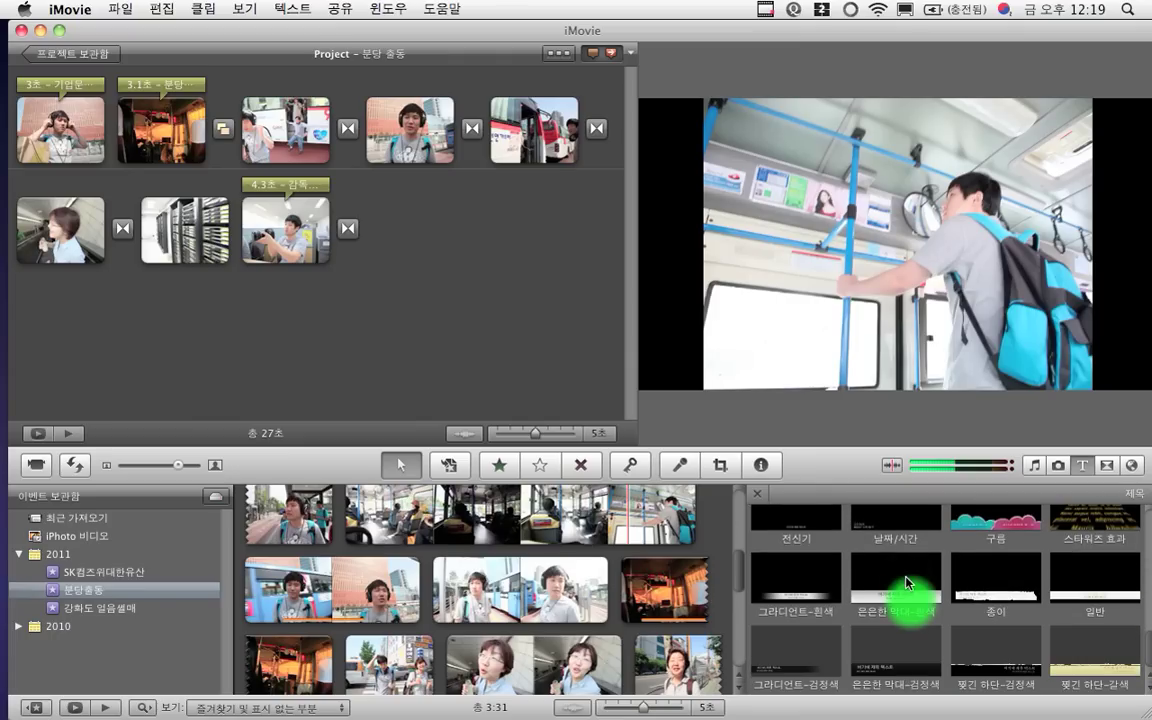
{"action": "left_click", "coordinate": [985, 585]}
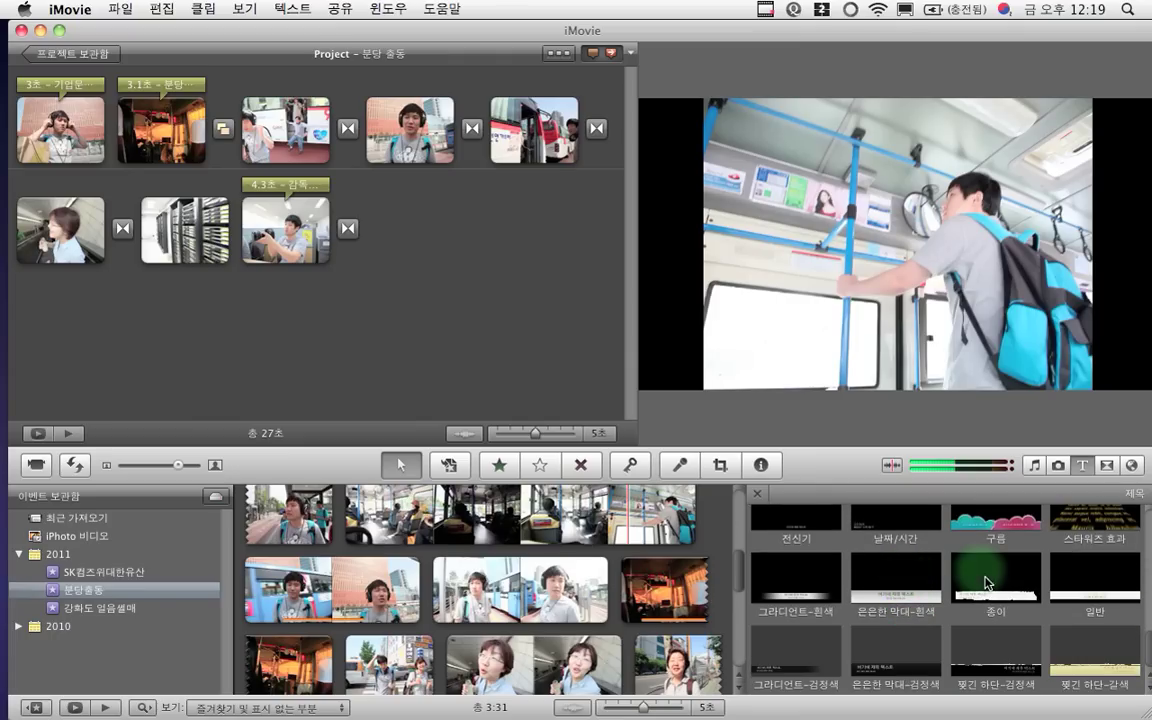
{"action": "mouse_move", "coordinate": [995, 585]}
{"action": "left_mouse_down"}
{"action": "mouse_move", "coordinate": [882, 514]}
{"action": "mouse_move", "coordinate": [897, 526]}
{"action": "mouse_move", "coordinate": [920, 518]}
{"action": "mouse_move", "coordinate": [730, 420]}
{"action": "mouse_move", "coordinate": [548, 236]}
{"action": "mouse_move", "coordinate": [425, 162]}
{"action": "mouse_move", "coordinate": [438, 152]}
{"action": "mouse_move", "coordinate": [411, 165]}
{"action": "mouse_move", "coordinate": [432, 152]}
{"action": "mouse_move", "coordinate": [410, 152]}
{"action": "left_mouse_up"}
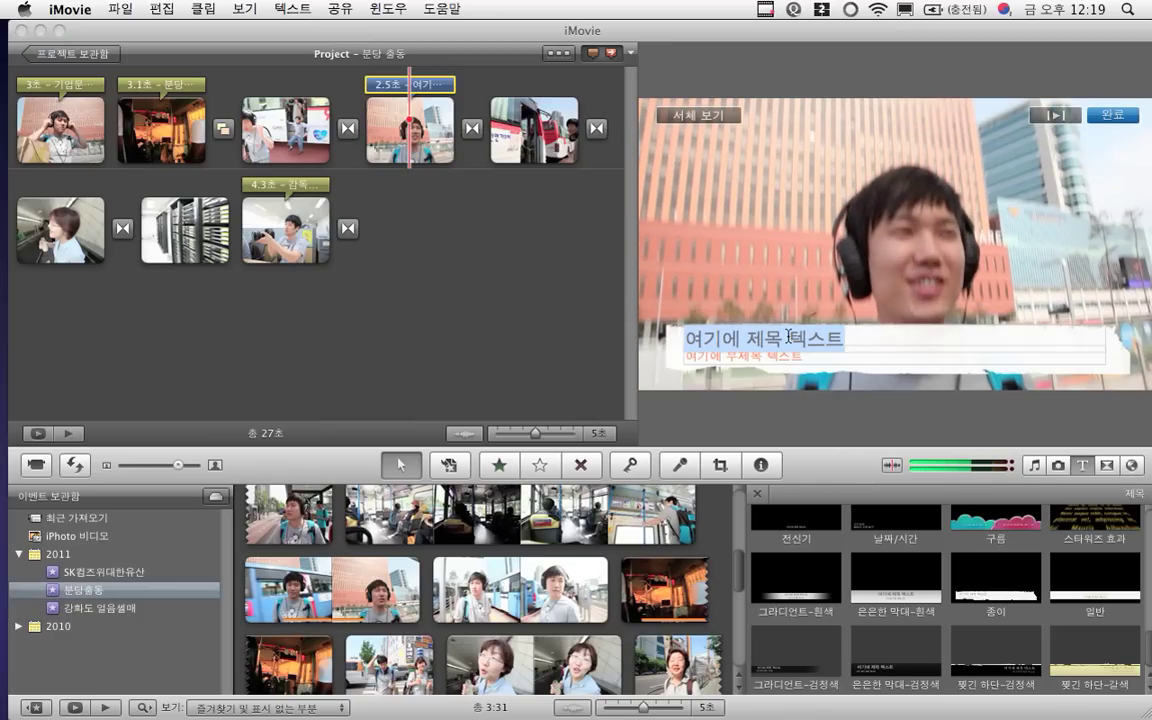
Title it 분당 처음 가는 시골 청년 시민! with the subtitle SK컴즈 기업문화팀
{"action": "left_click", "coordinate": [789, 336]}
{"action": "type", "text": "ㅂ당 처음 가는"}
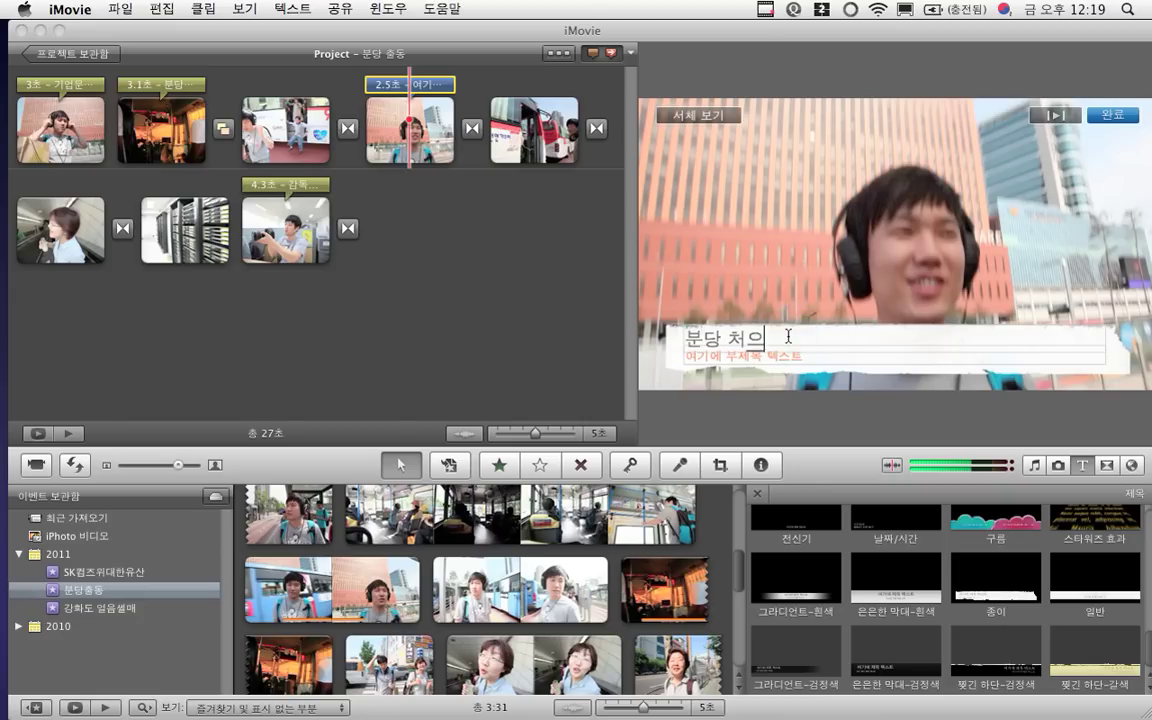
{"action": "type", "text": " 시ㄱ"}
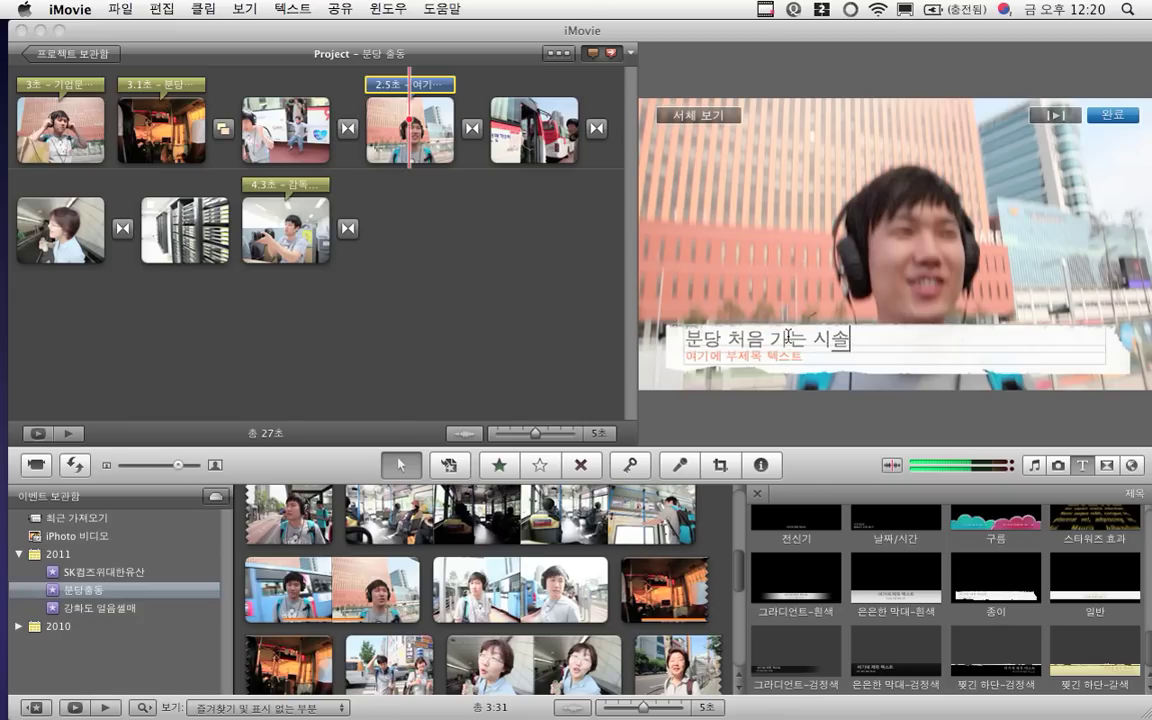
{"action": "type", "text": "골 촌ㄴ"}
{"action": "key", "text": "BackSpace"}
{"action": "key", "text": "BackSpace"}
{"action": "key", "text": "BackSpace"}
{"action": "key", "text": "BackSpace"}
{"action": "type", "text": "청년"}
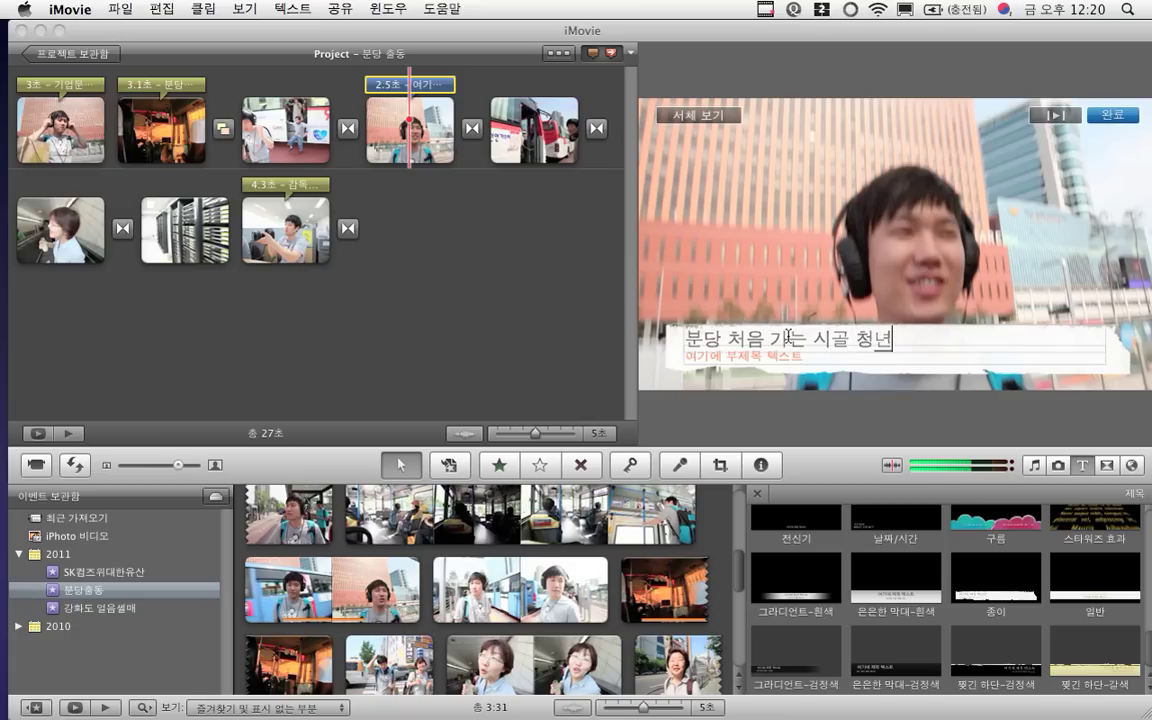
{"action": "type", "text": " 시몬!"}
{"action": "left_click_drag", "start_coordinate": [688, 354], "coordinate": [773, 358]}
{"action": "type", "text": "SK"}
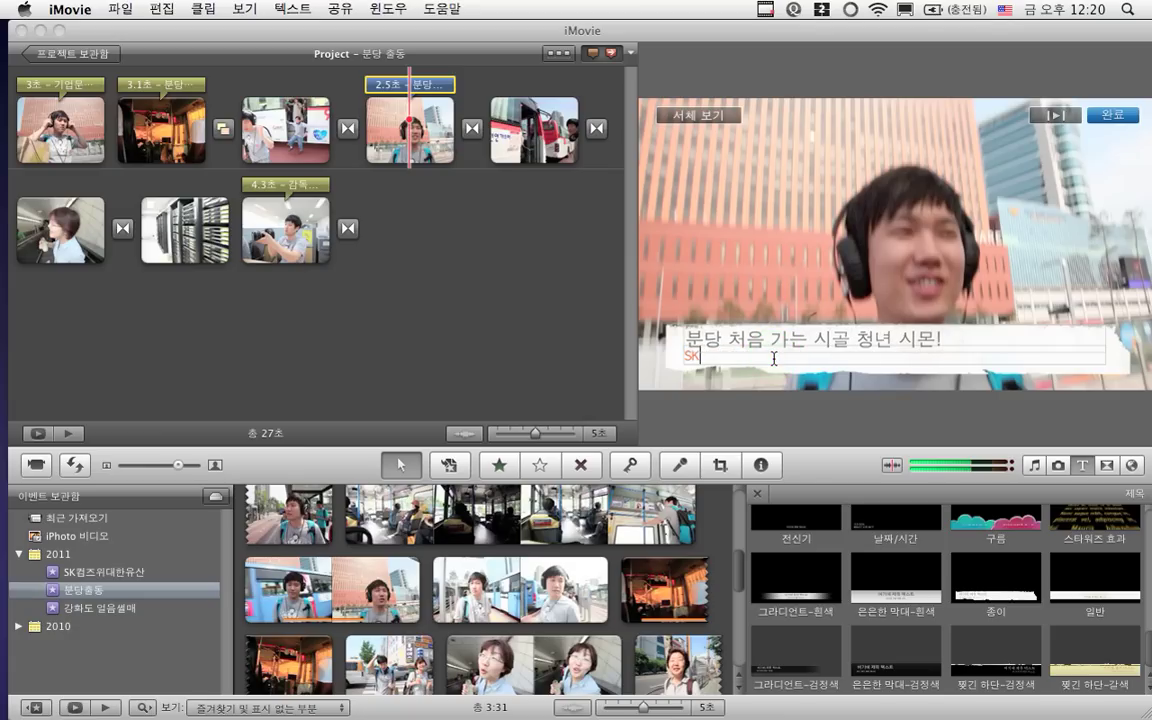
{"action": "type", "text": "컴즈 기"}
{"action": "type", "text": "화"}
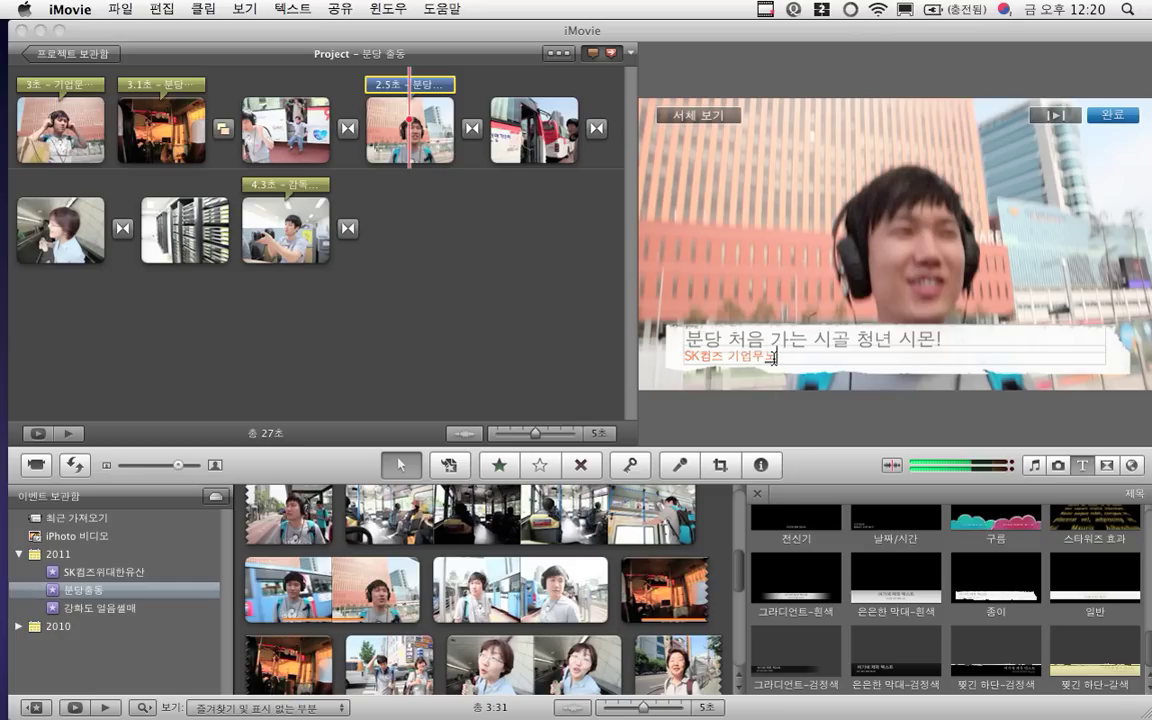
{"action": "type", "text": "화"}
{"action": "left_click", "coordinate": [1112, 116]}
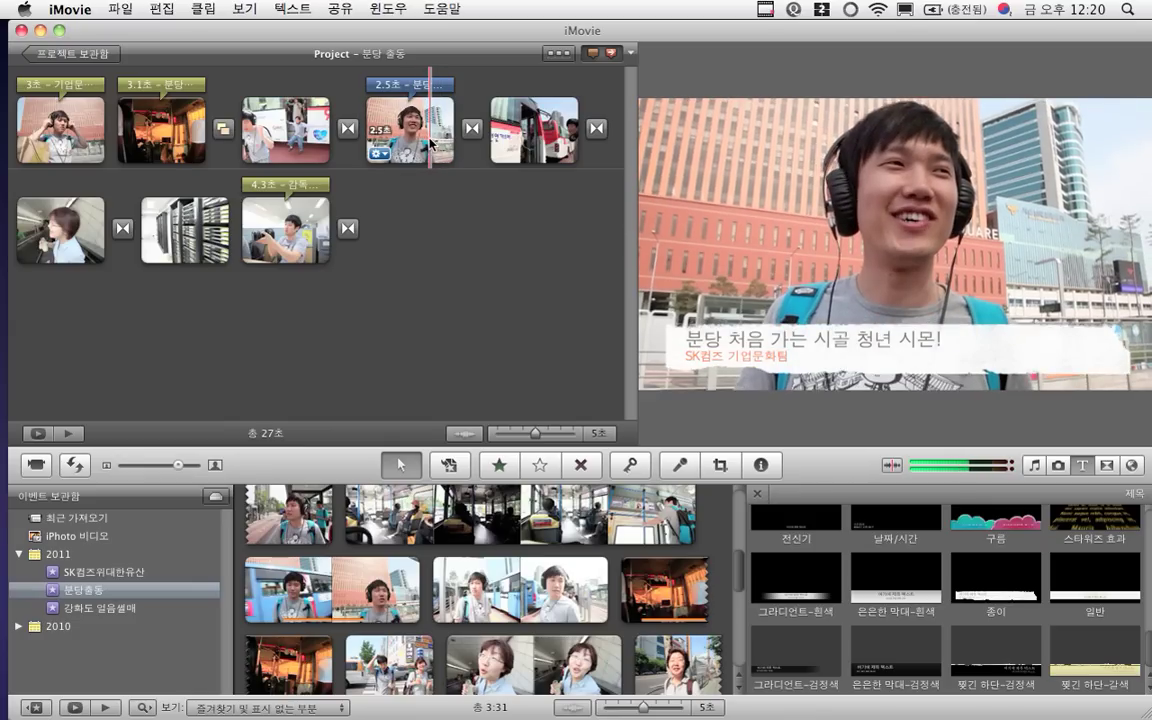
Lengthen the headphones clip's 종이 title from 2.5 to 5 seconds in its properties
{"action": "left_click", "coordinate": [432, 85]}
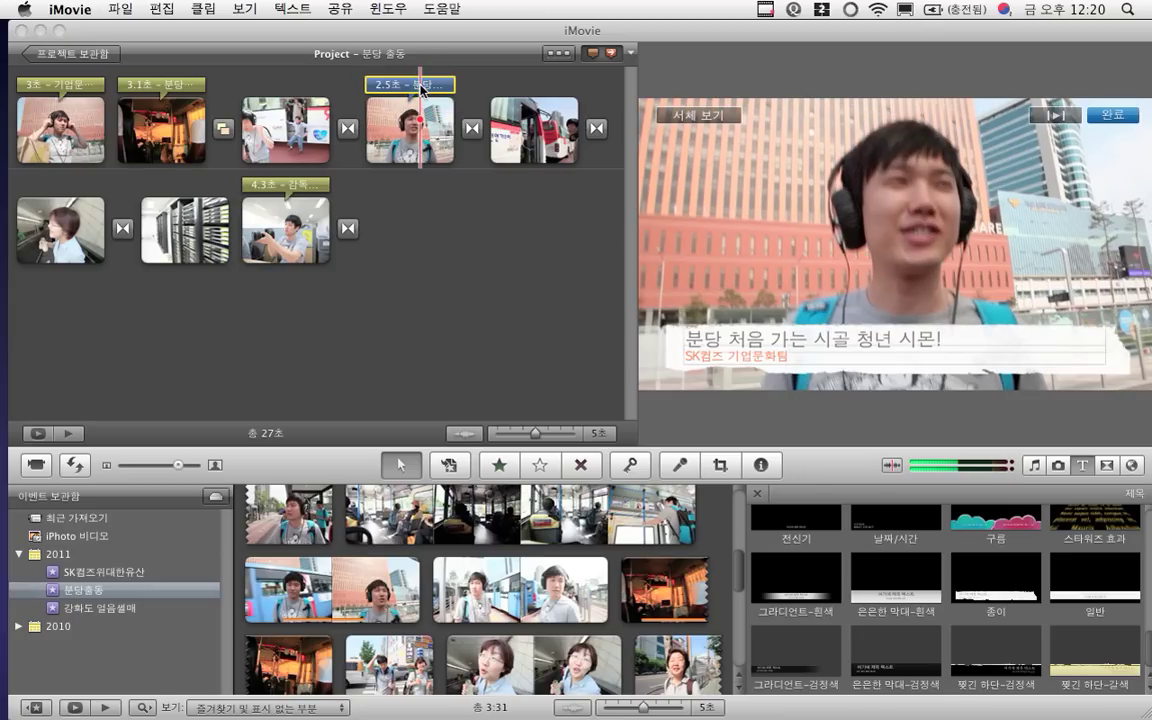
{"action": "double_click", "coordinate": [421, 90]}
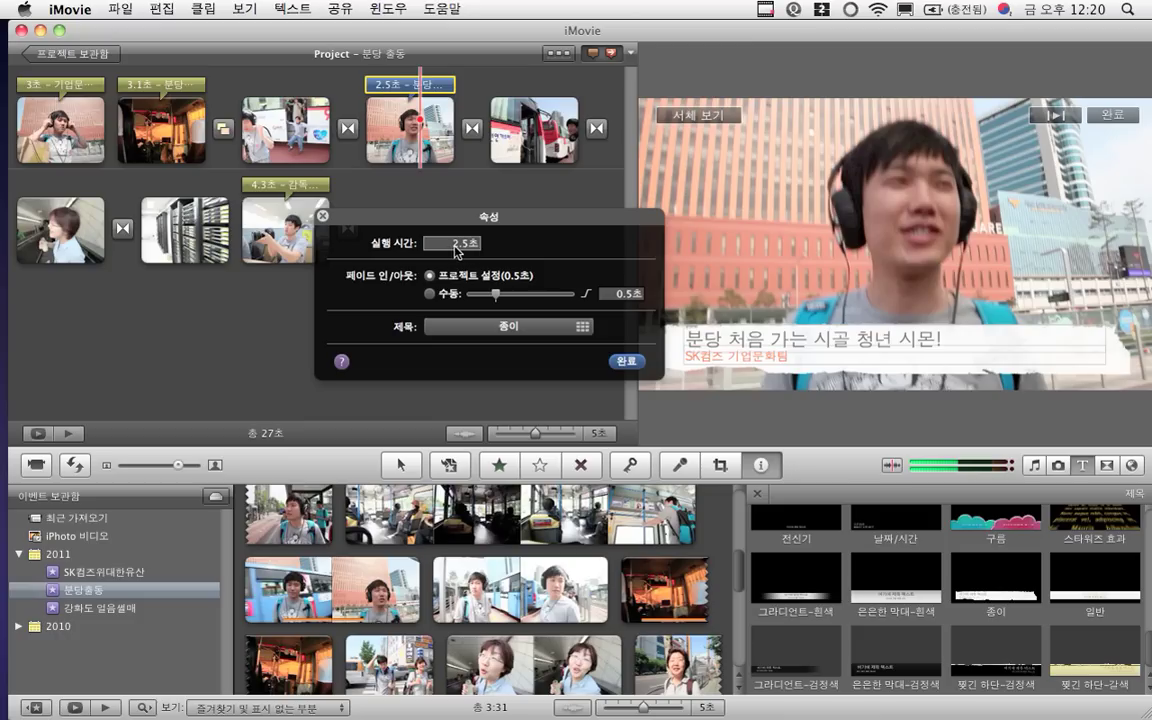
{"action": "left_click", "coordinate": [454, 243]}
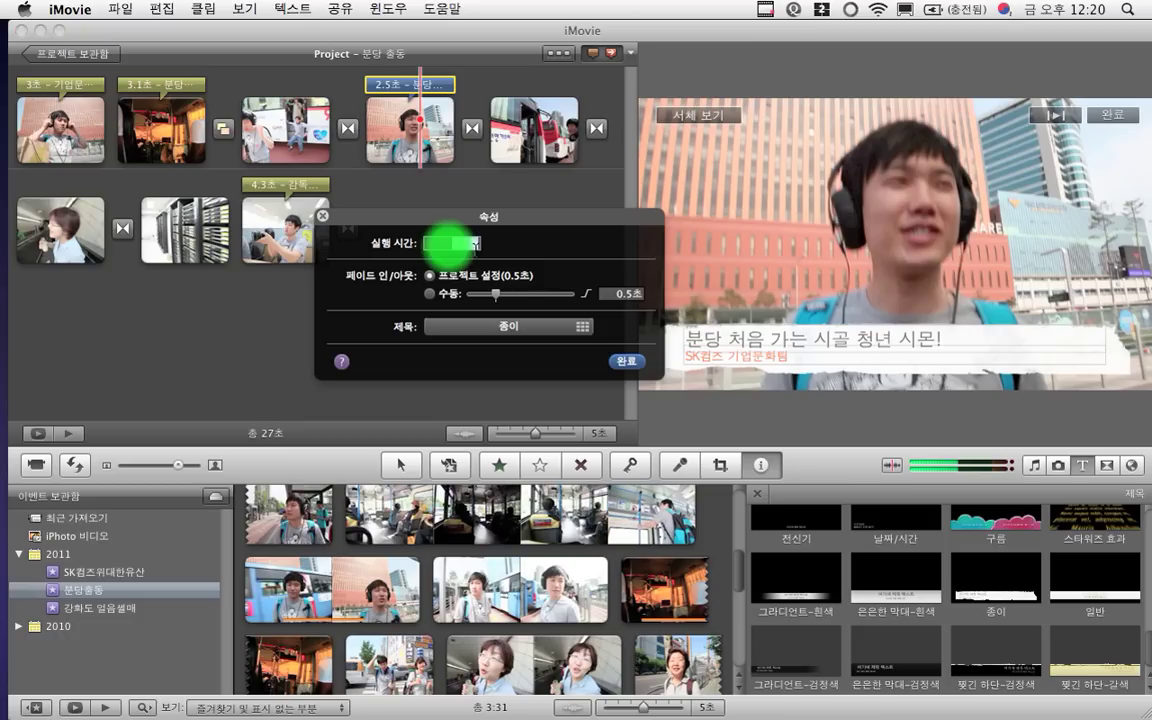
{"action": "type", "text": "5"}
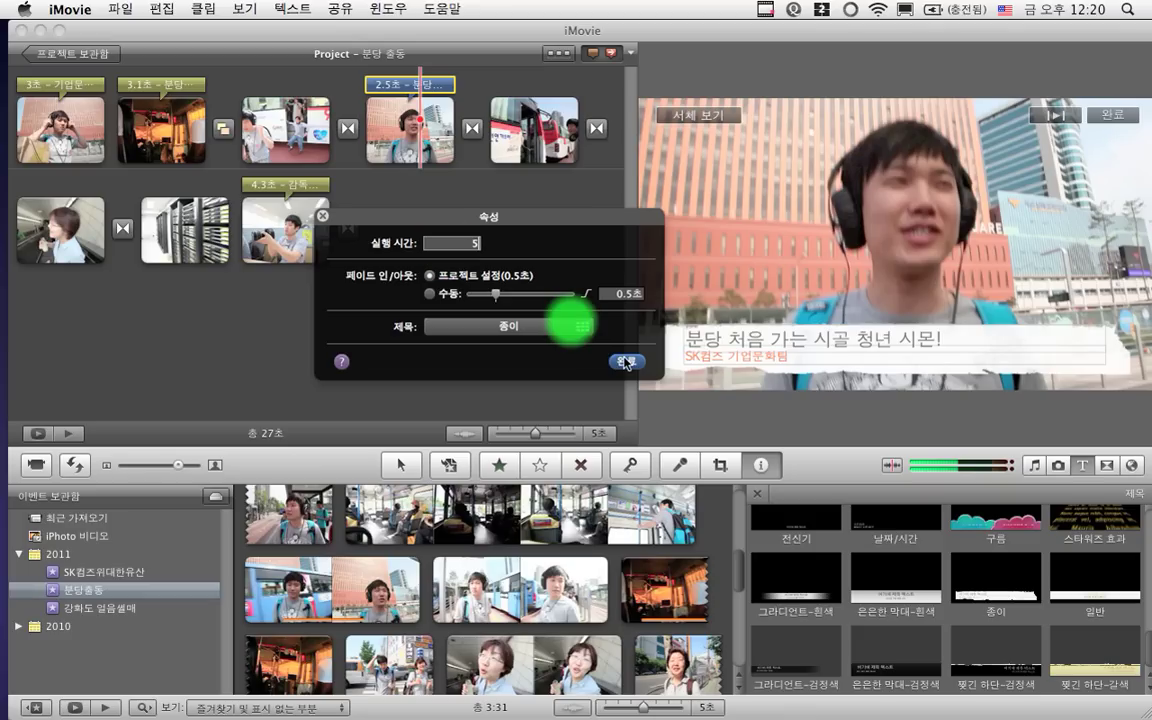
{"action": "left_click", "coordinate": [626, 362]}
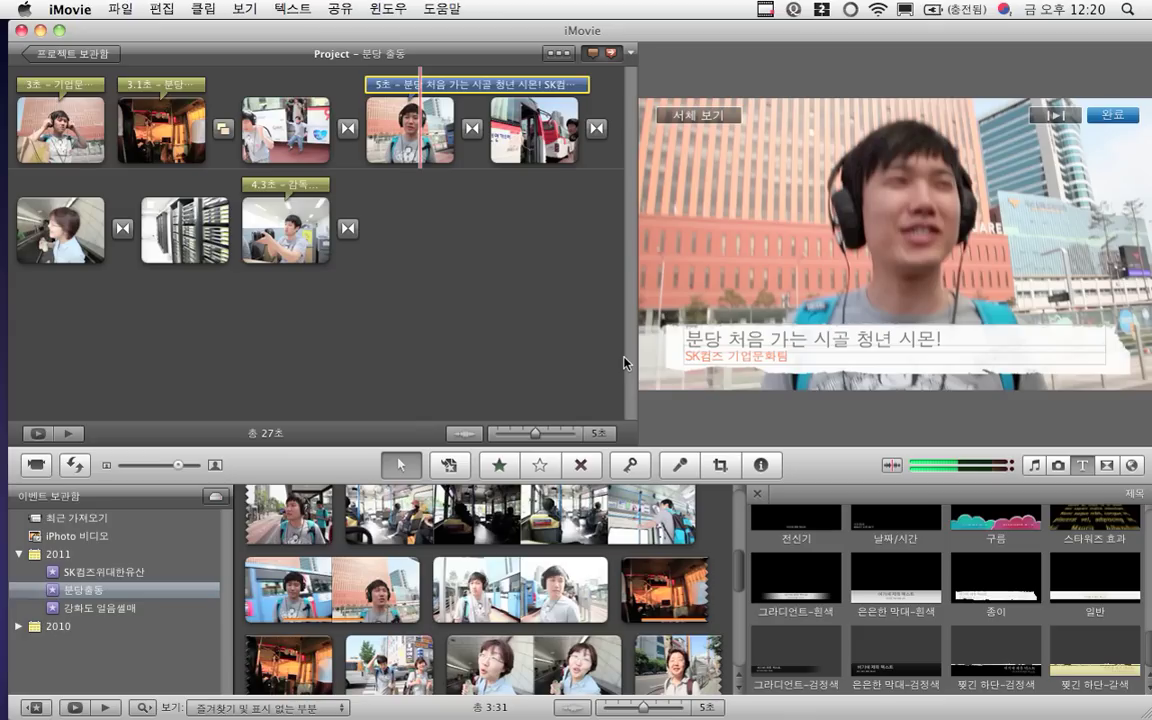
Undo the duration change so the headphones title lasts 2.5 seconds again
{"action": "key", "text": "Escape"}
{"action": "left_click", "coordinate": [540, 212]}
{"action": "left_click", "coordinate": [411, 110]}
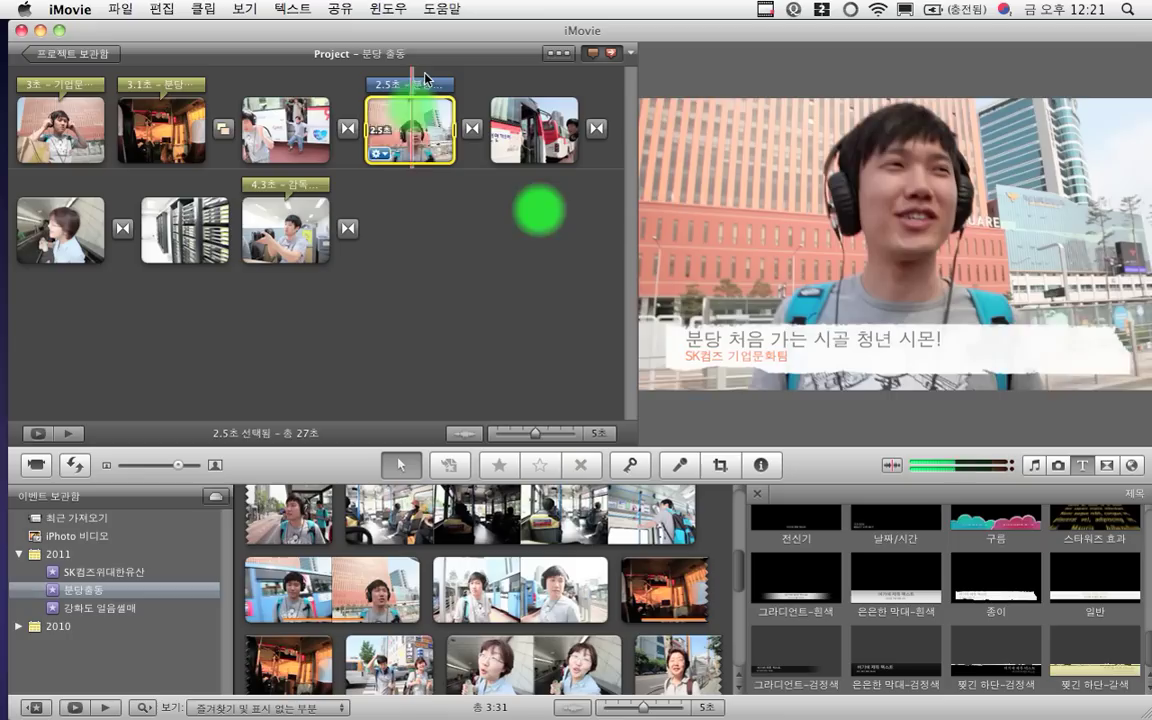
Preview the restored headphones title, then select the server-rack clip
{"action": "left_click", "coordinate": [412, 108]}
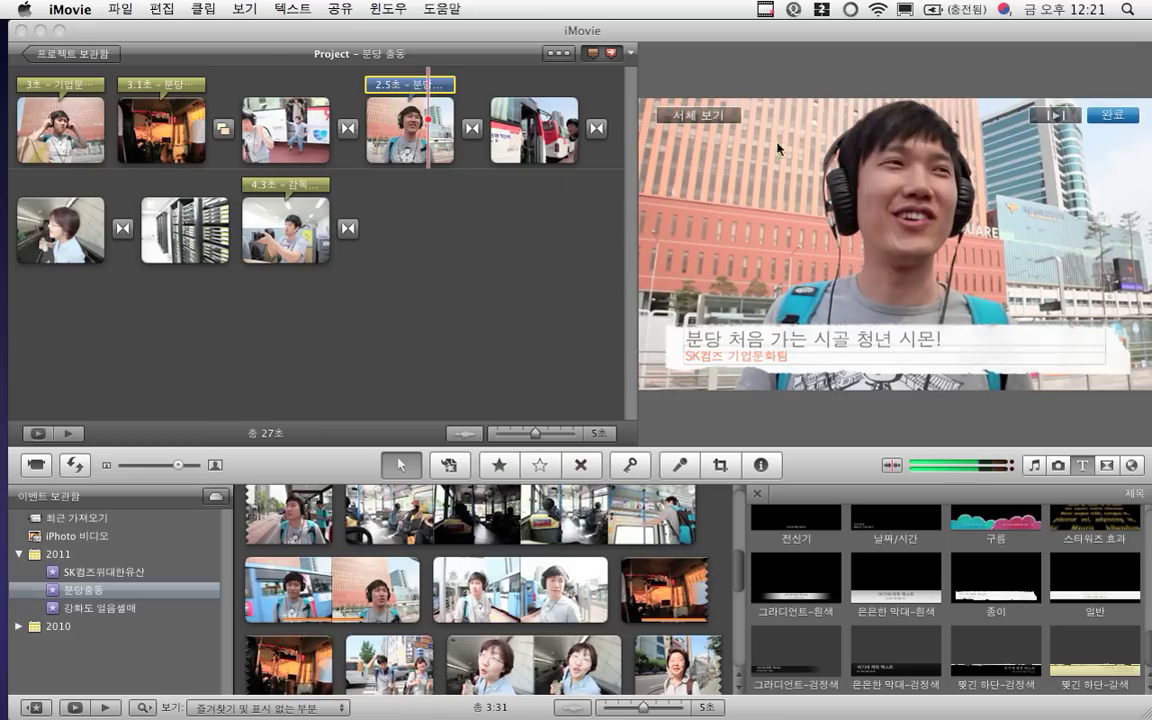
{"action": "left_click", "coordinate": [1047, 118]}
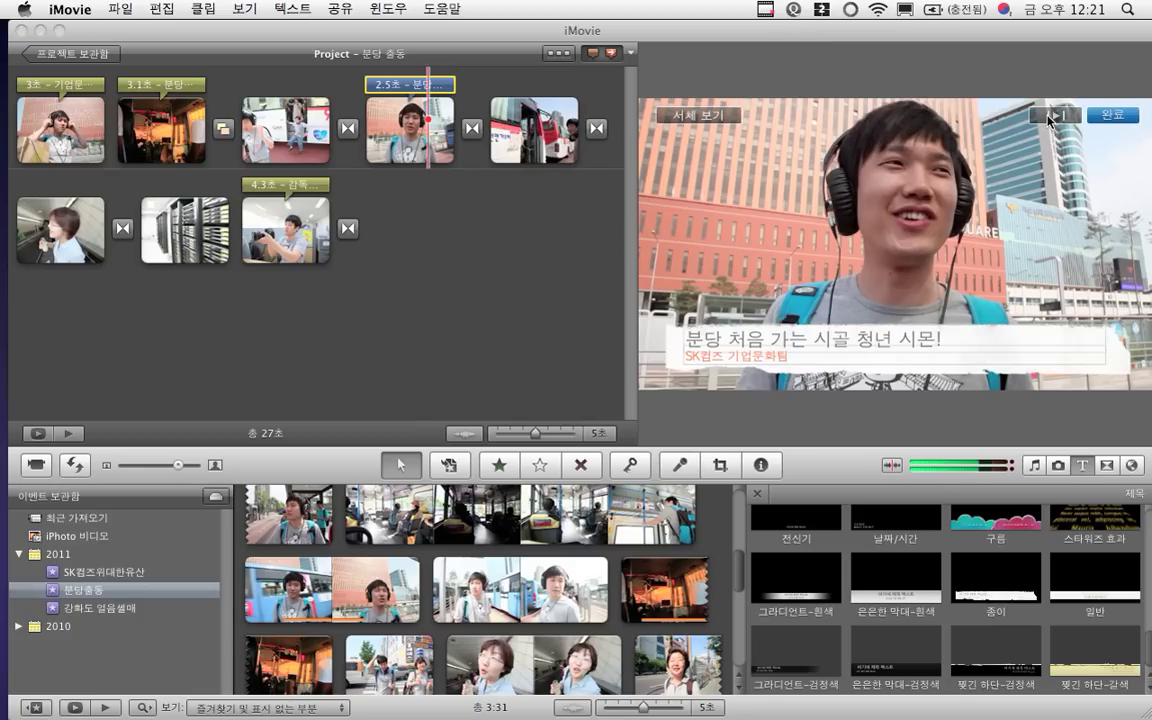
{"action": "left_click", "coordinate": [1113, 115]}
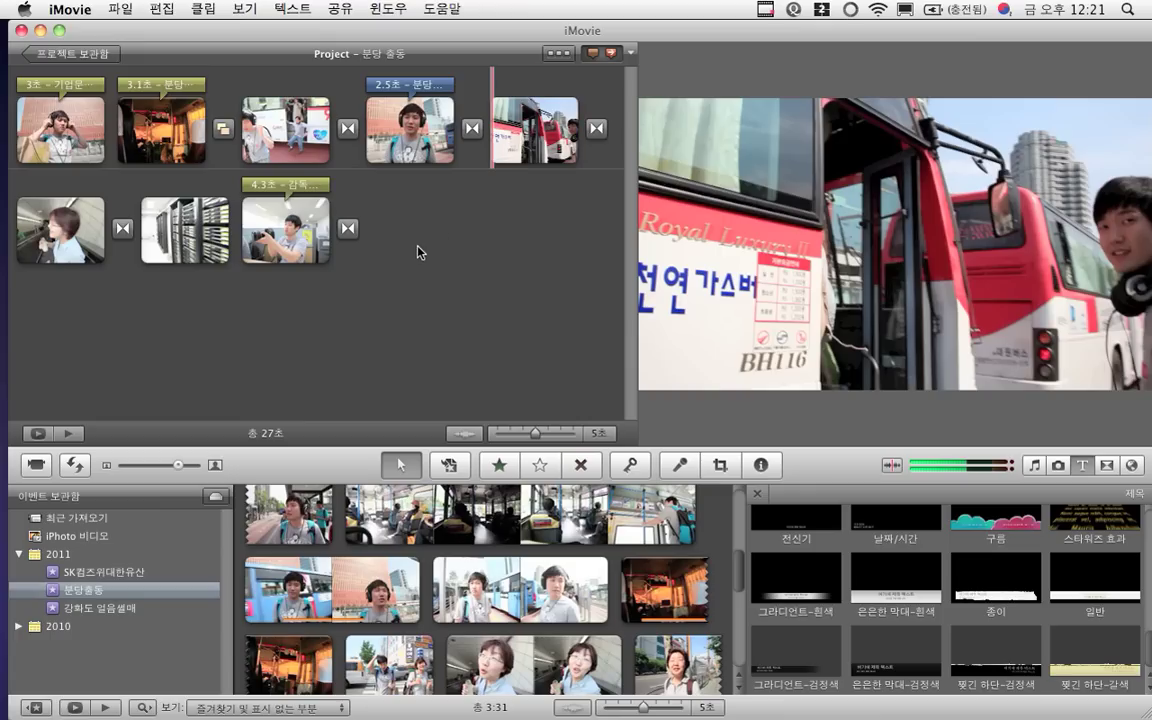
{"action": "left_click", "coordinate": [193, 229]}
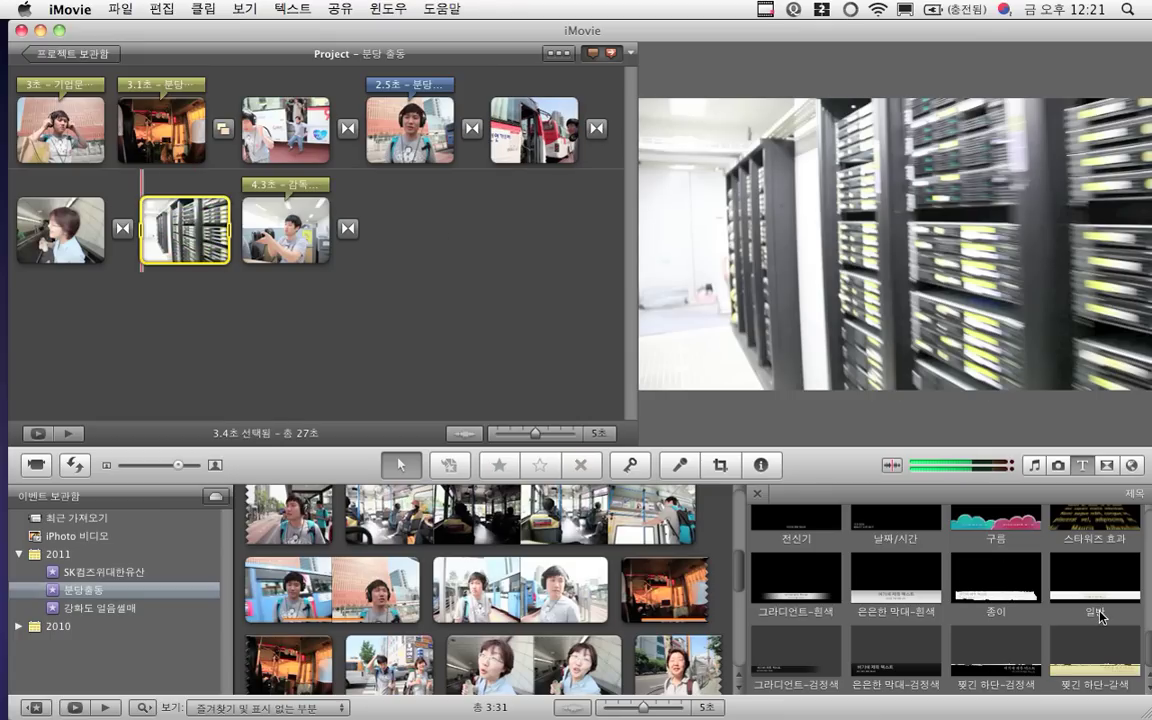
Add a title over the server-rack clip reading 여기가 바로 서버실!
{"action": "left_click_drag", "start_coordinate": [1100, 620], "coordinate": [182, 231]}
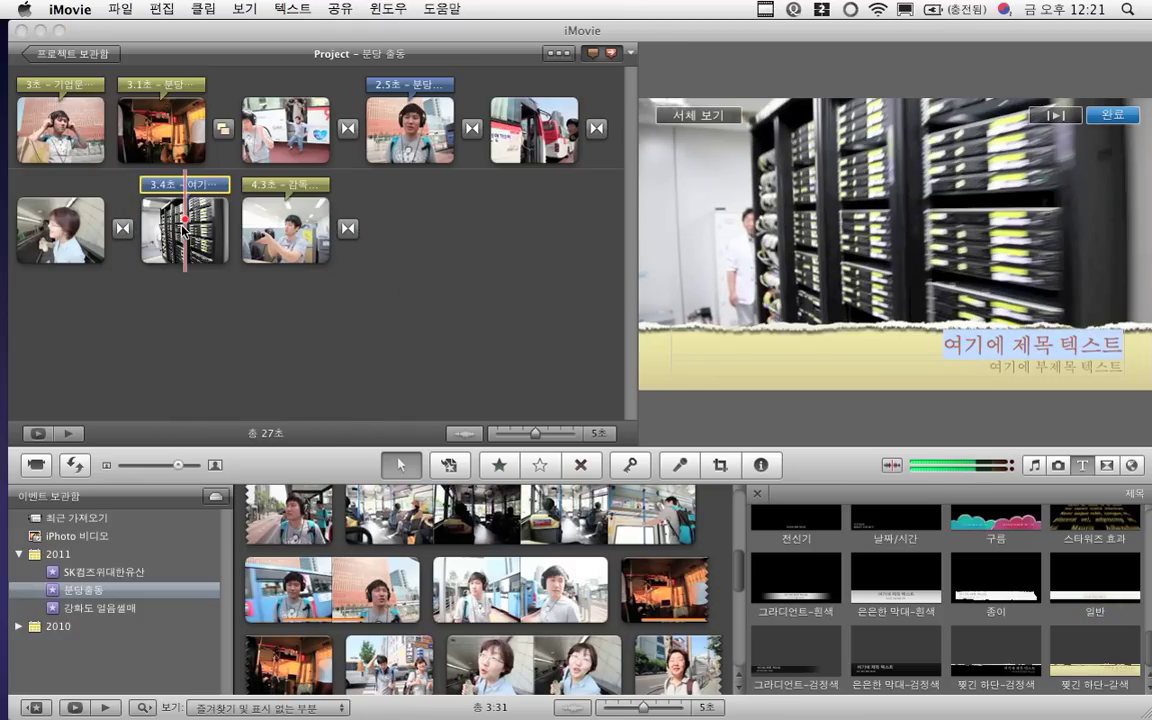
{"action": "left_click", "coordinate": [780, 395]}
{"action": "left_click", "coordinate": [935, 345]}
{"action": "triple_click", "coordinate": [983, 343]}
{"action": "key", "text": "BackSpace"}
{"action": "type", "text": "여기가 바로"}
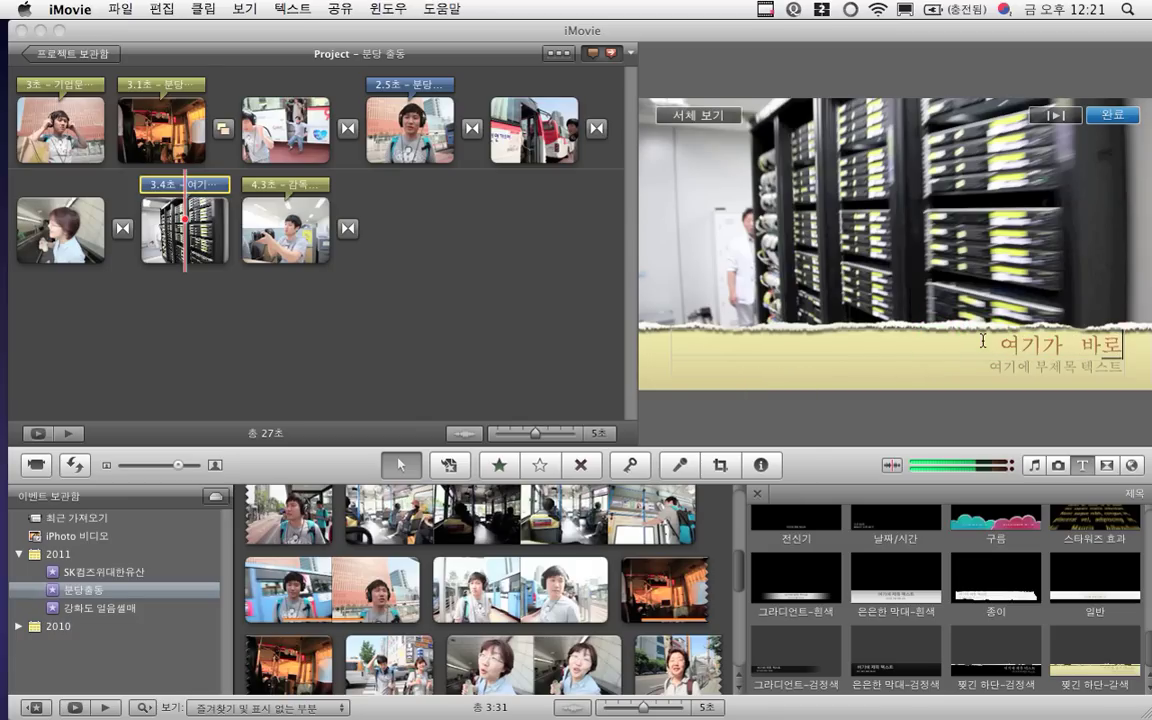
{"action": "type", "text": " 서버실!"}
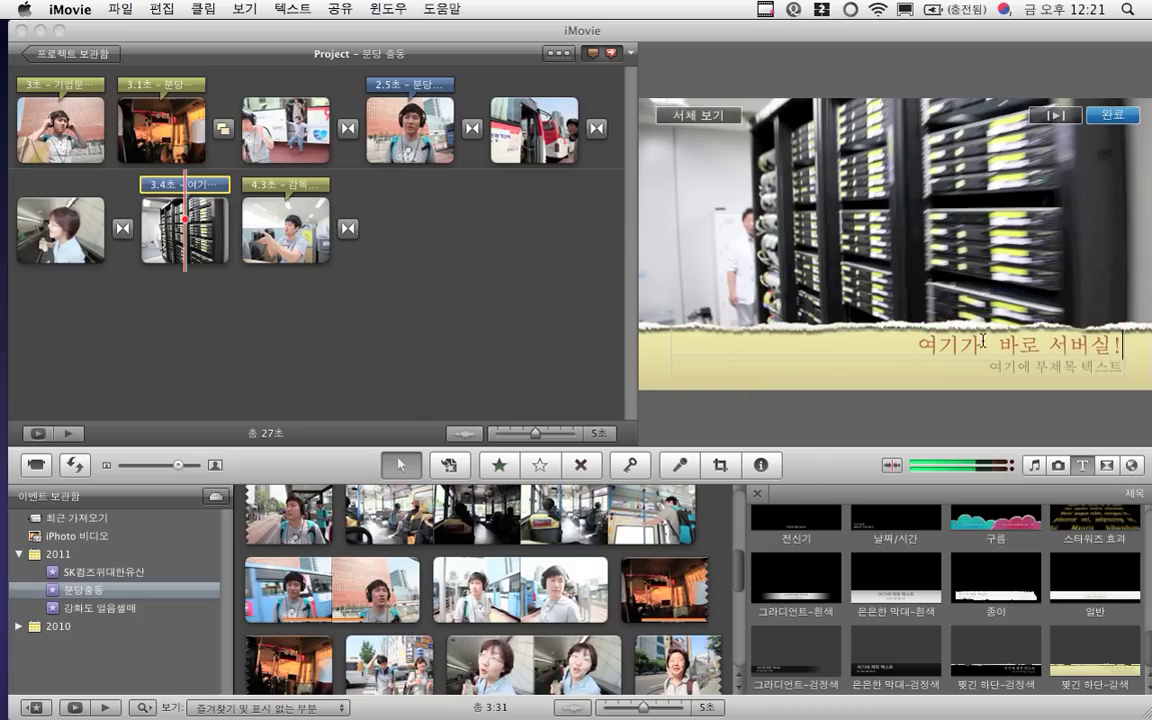
Replace the server-room title's placeholder subtitle with 수천대 있네!
{"action": "triple_click", "coordinate": [1021, 373]}
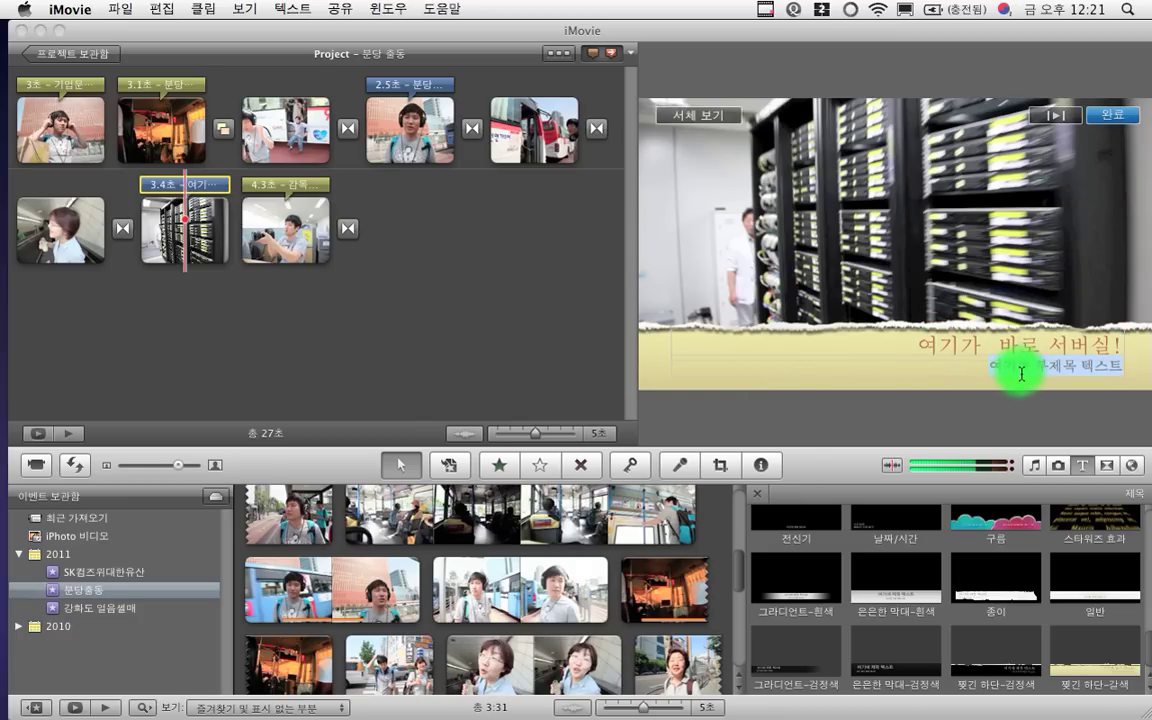
{"action": "type", "text": "5600베"}
{"action": "key", "text": "BackSpace"}
{"action": "key", "text": "BackSpace"}
{"action": "key", "text": "BackSpace"}
{"action": "key", "text": "BackSpace"}
{"action": "key", "text": "BackSpace"}
{"action": "type", "text": "스"}
{"action": "key", "text": "BackSpace"}
{"action": "key", "text": "BackSpace"}
{"action": "type", "text": "슈"}
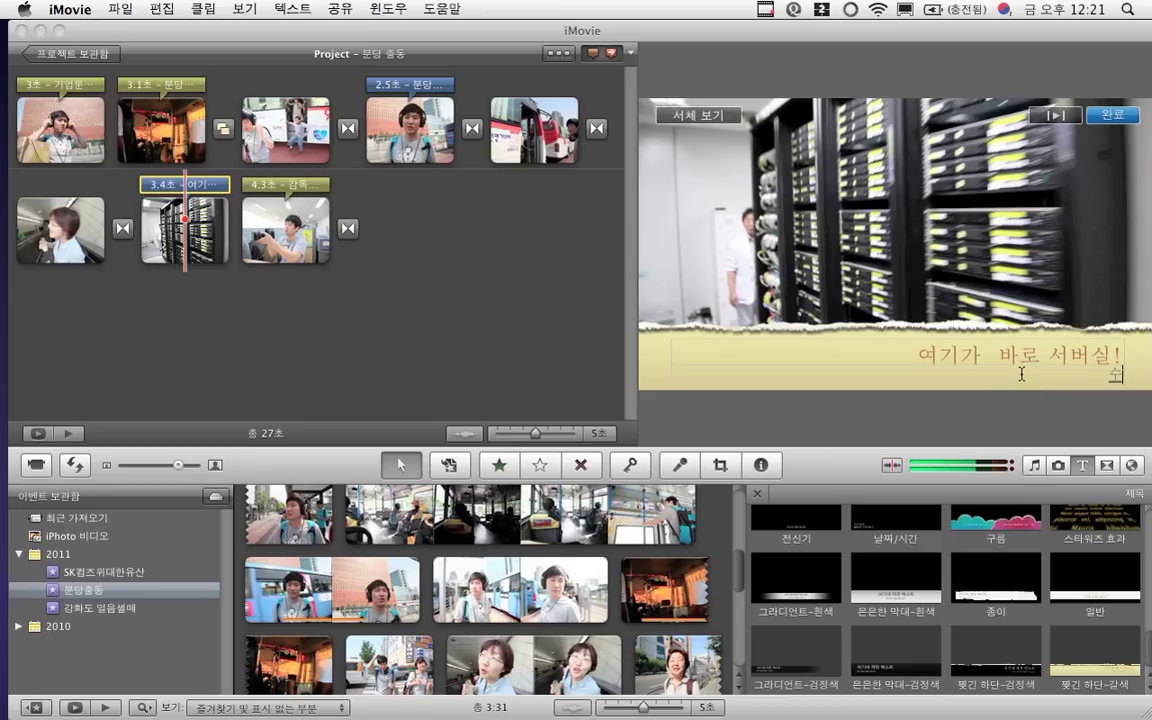
{"action": "type", "text": "천대"}
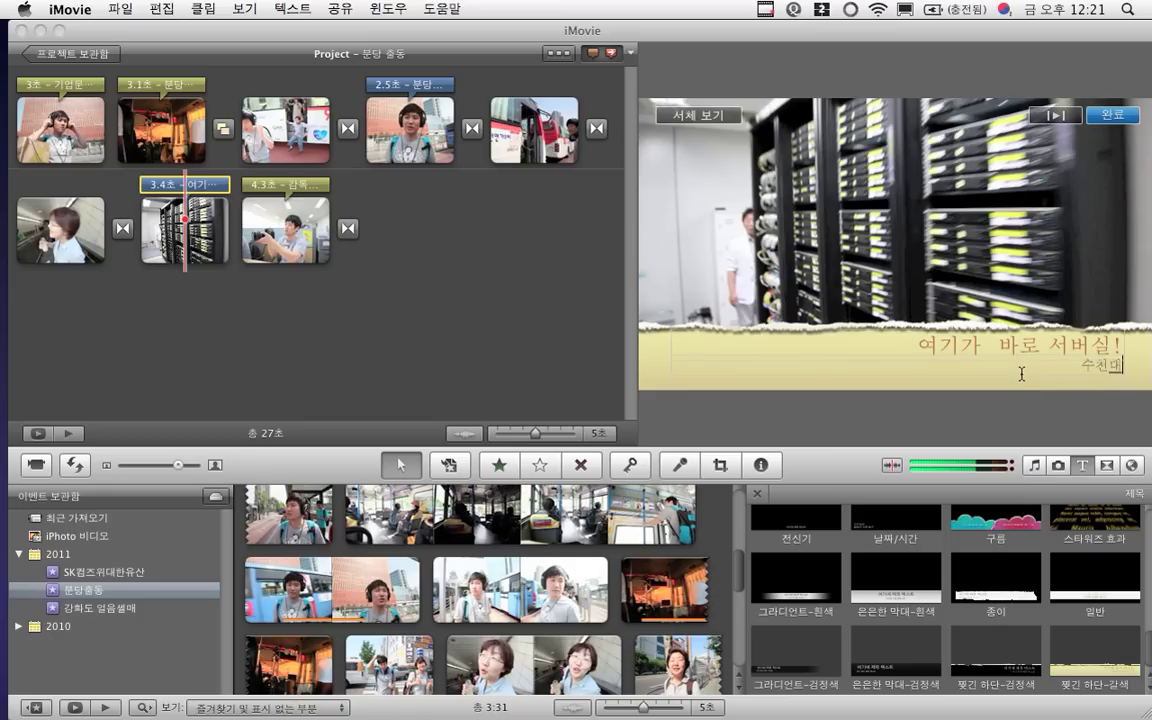
{"action": "type", "text": " 이있네!"}
{"action": "left_click", "coordinate": [735, 347]}
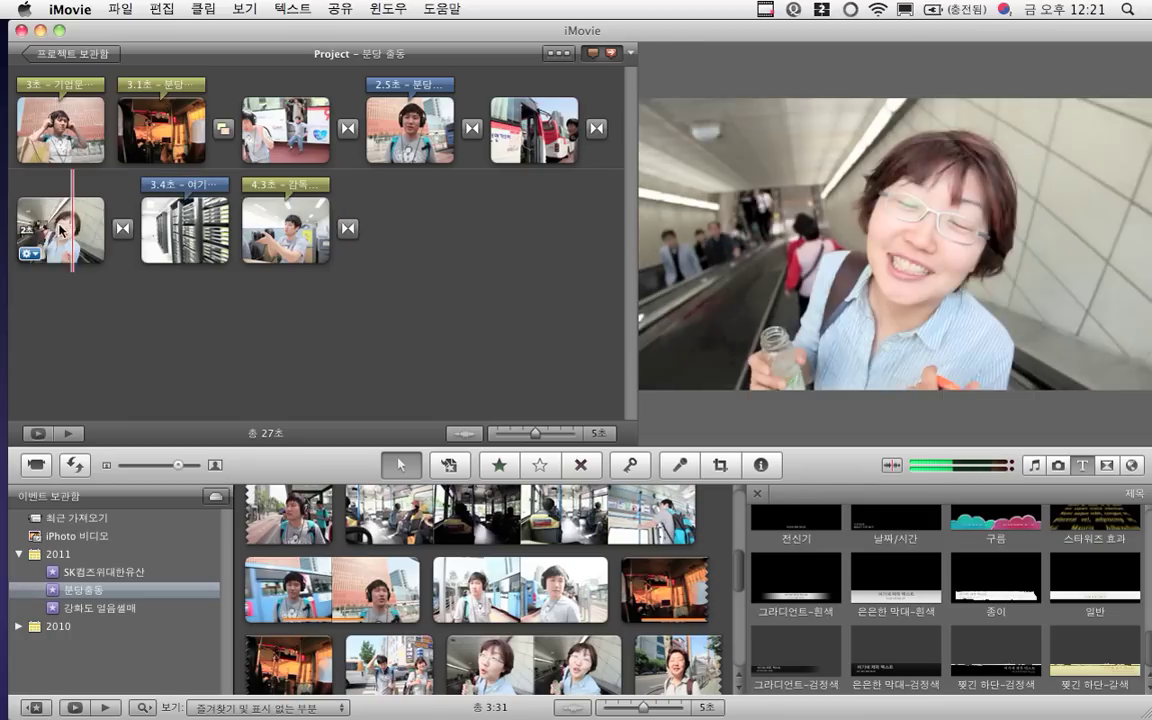
Caption the escalator clip with the 오가닉 아래 title giving the woman's name and position, and preview it
{"action": "left_click", "coordinate": [48, 230]}
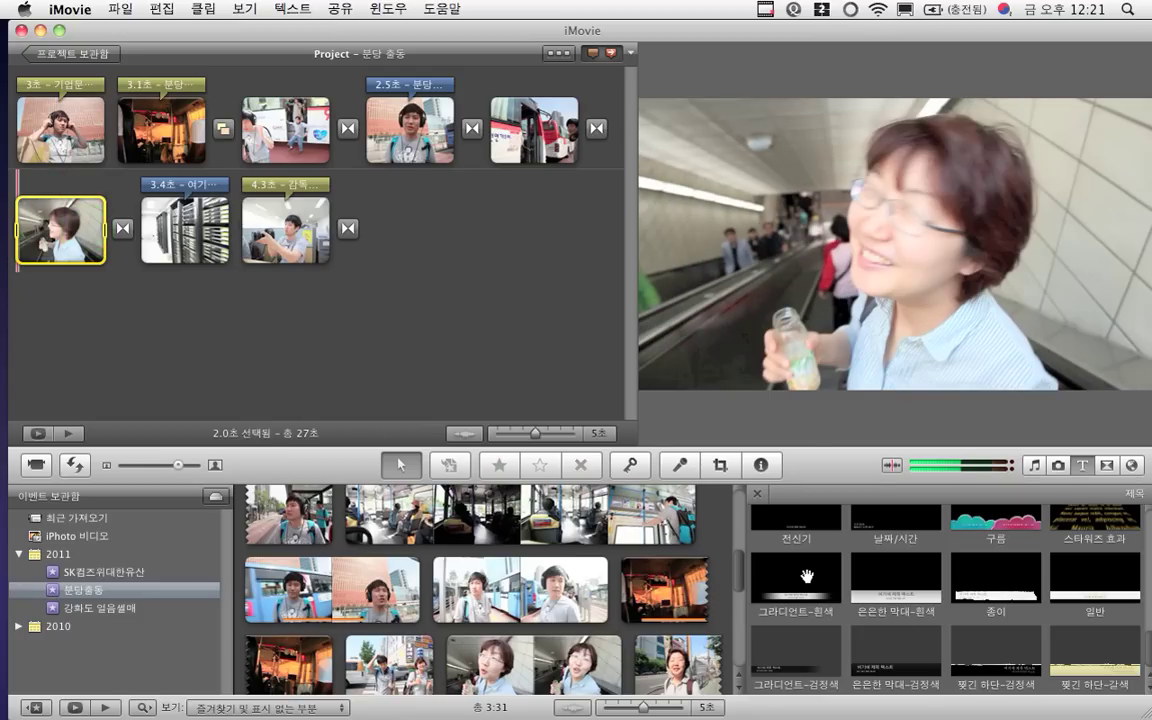
{"action": "scroll", "coordinate": [940, 587], "scroll_direction": "up", "scroll_amount": 3}
{"action": "scroll", "coordinate": [940, 587], "scroll_direction": "down", "scroll_amount": 3}
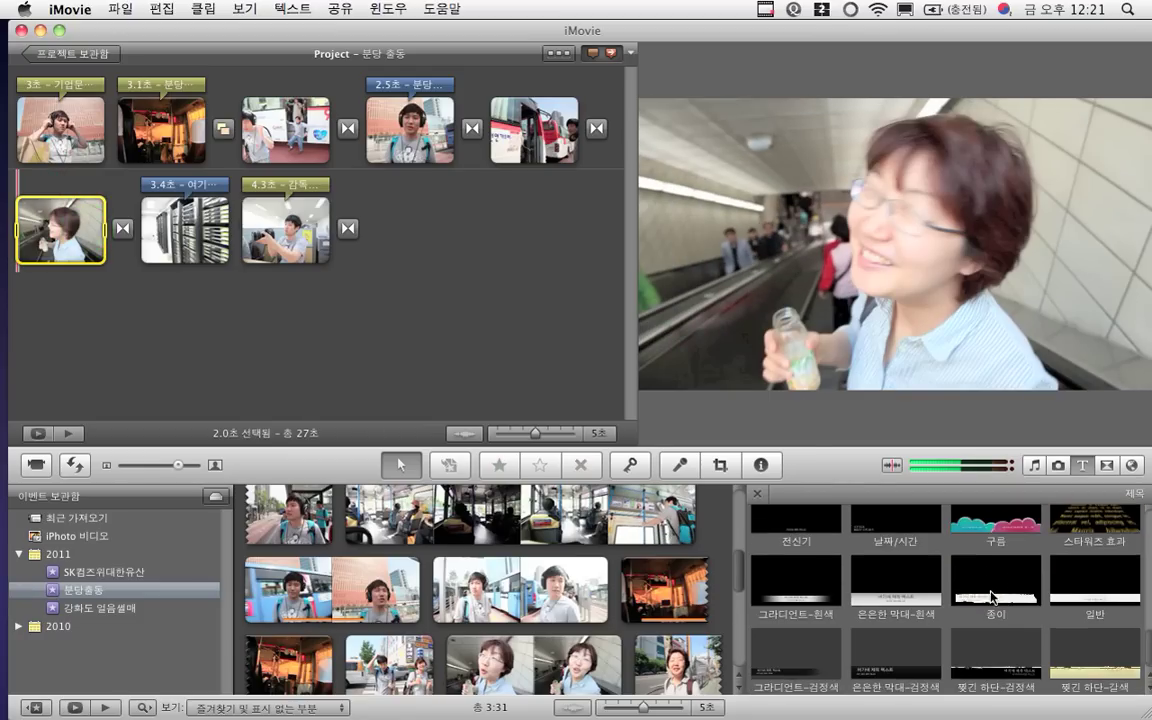
{"action": "scroll", "coordinate": [968, 597], "scroll_direction": "down", "scroll_amount": 5}
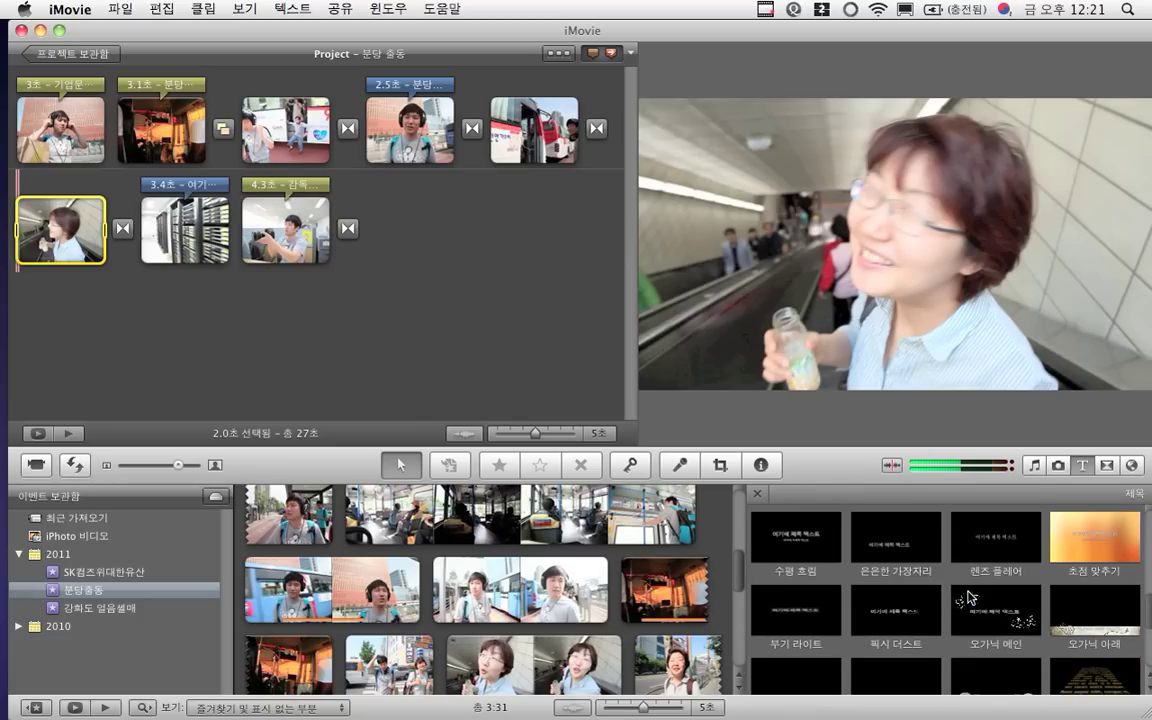
{"action": "left_click_drag", "start_coordinate": [1068, 627], "coordinate": [52, 241]}
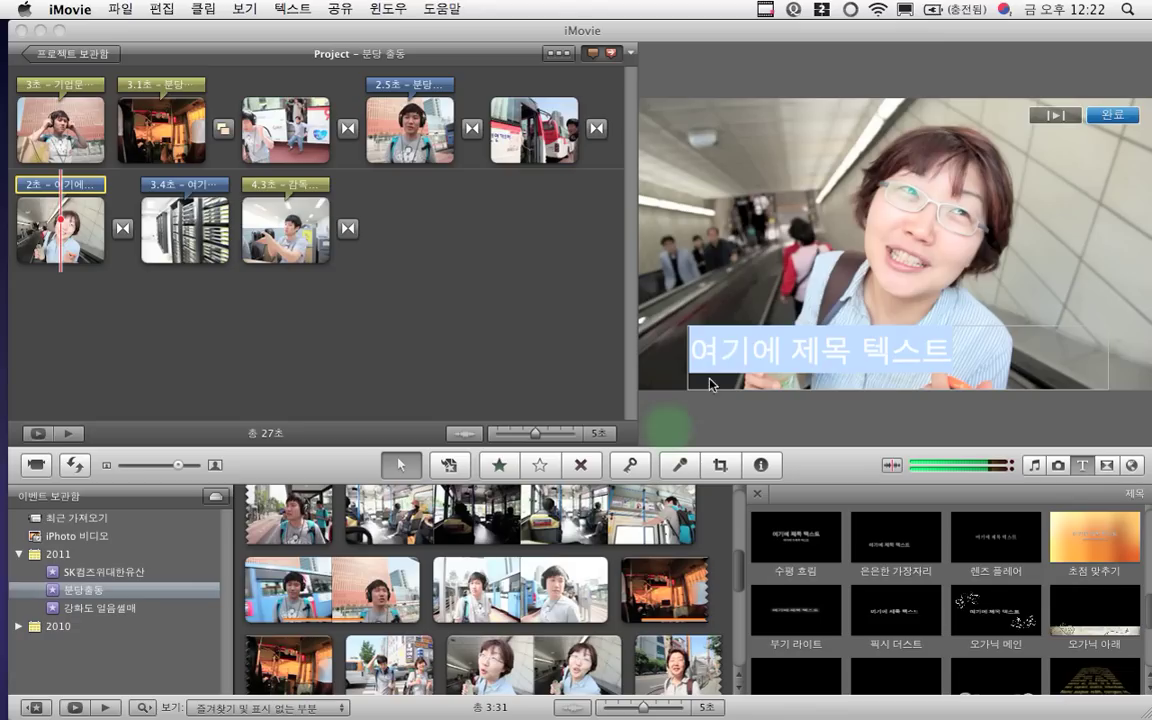
{"action": "left_click", "coordinate": [740, 347]}
{"action": "type", "text": "만"}
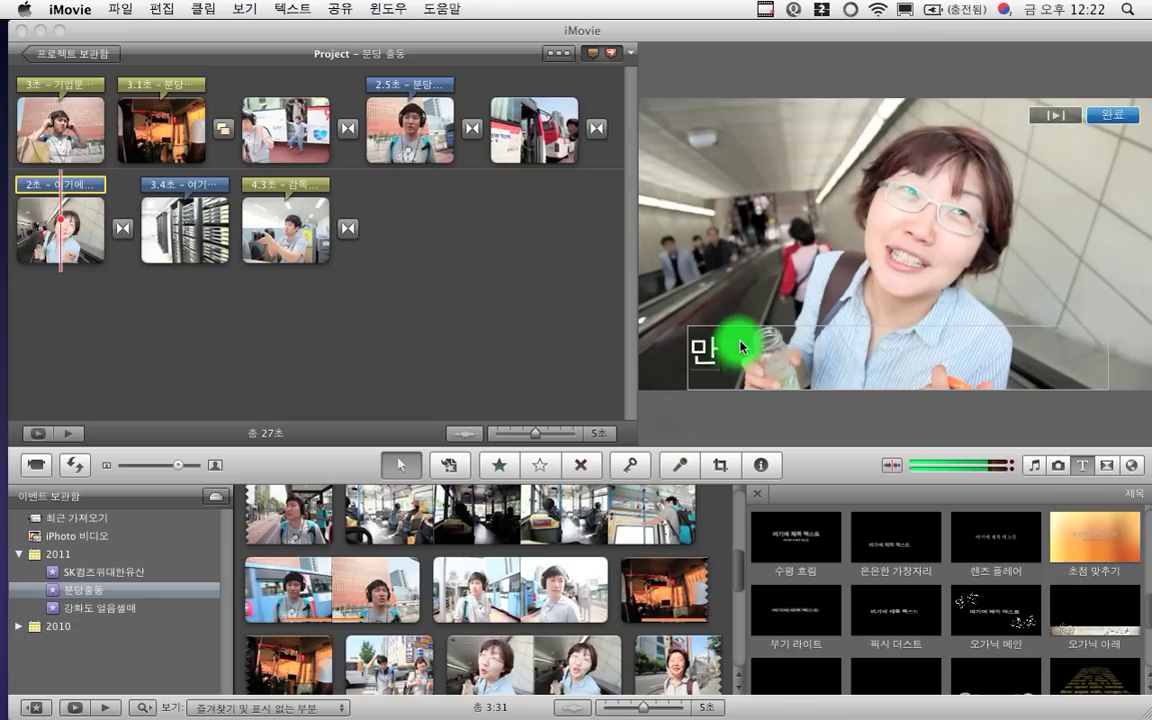
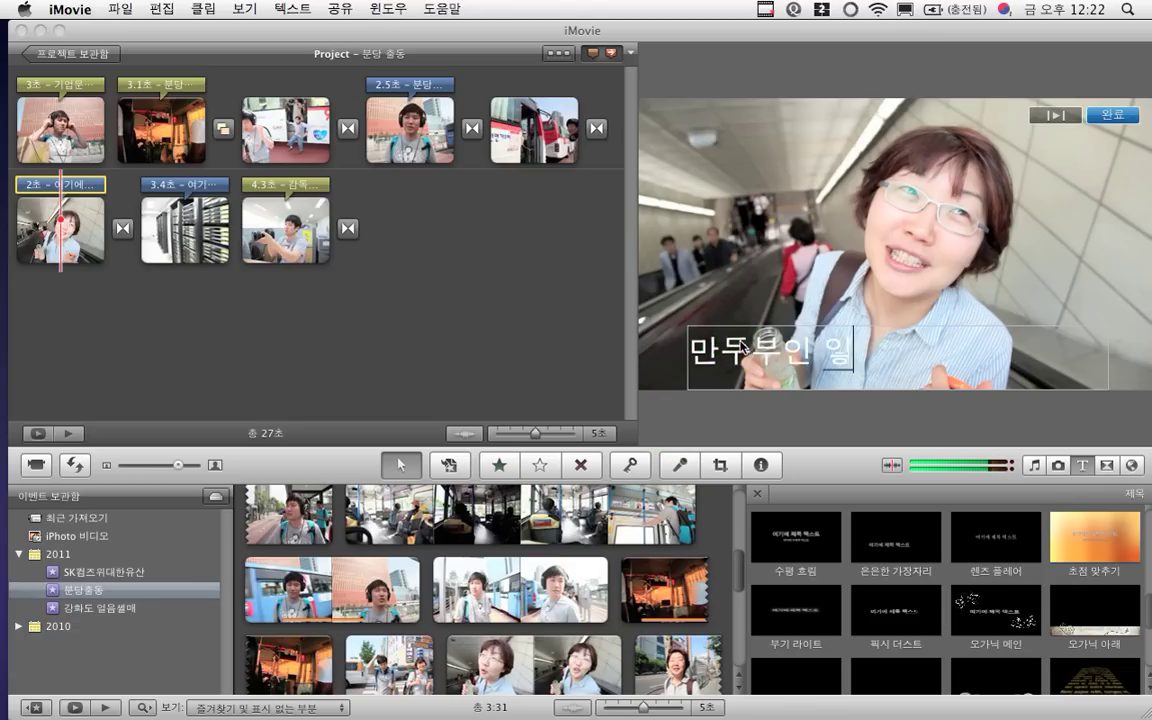
{"action": "type", "text": "장"}
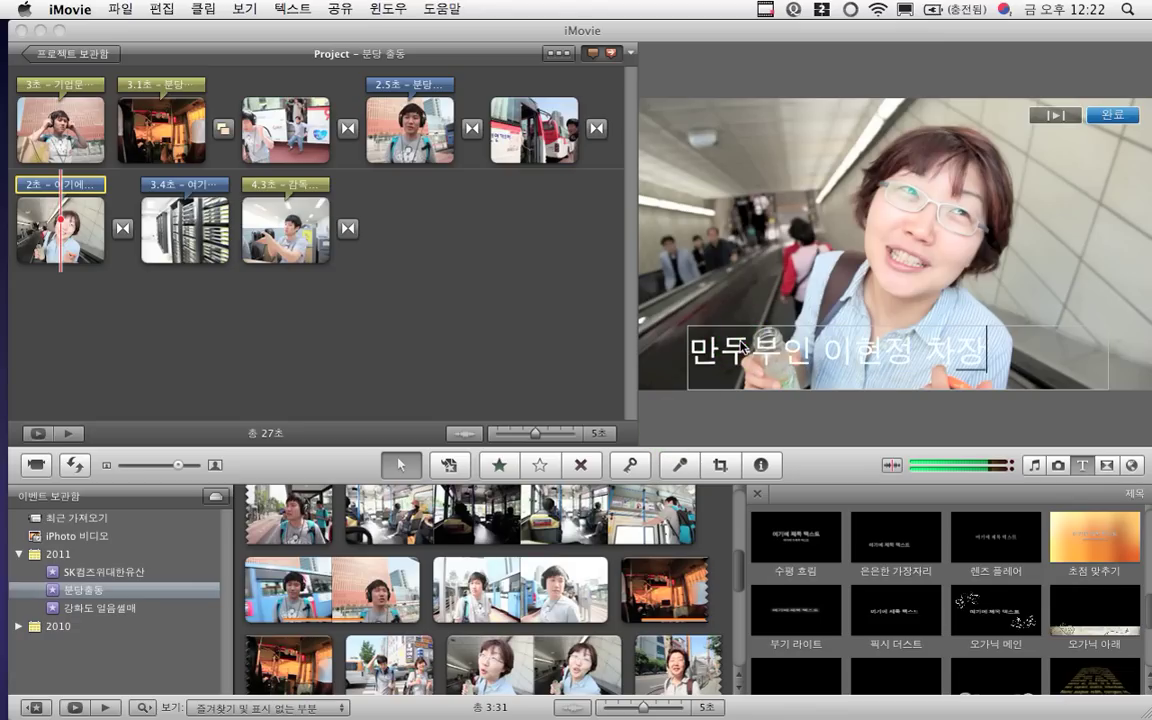
{"action": "left_click", "coordinate": [1047, 113]}
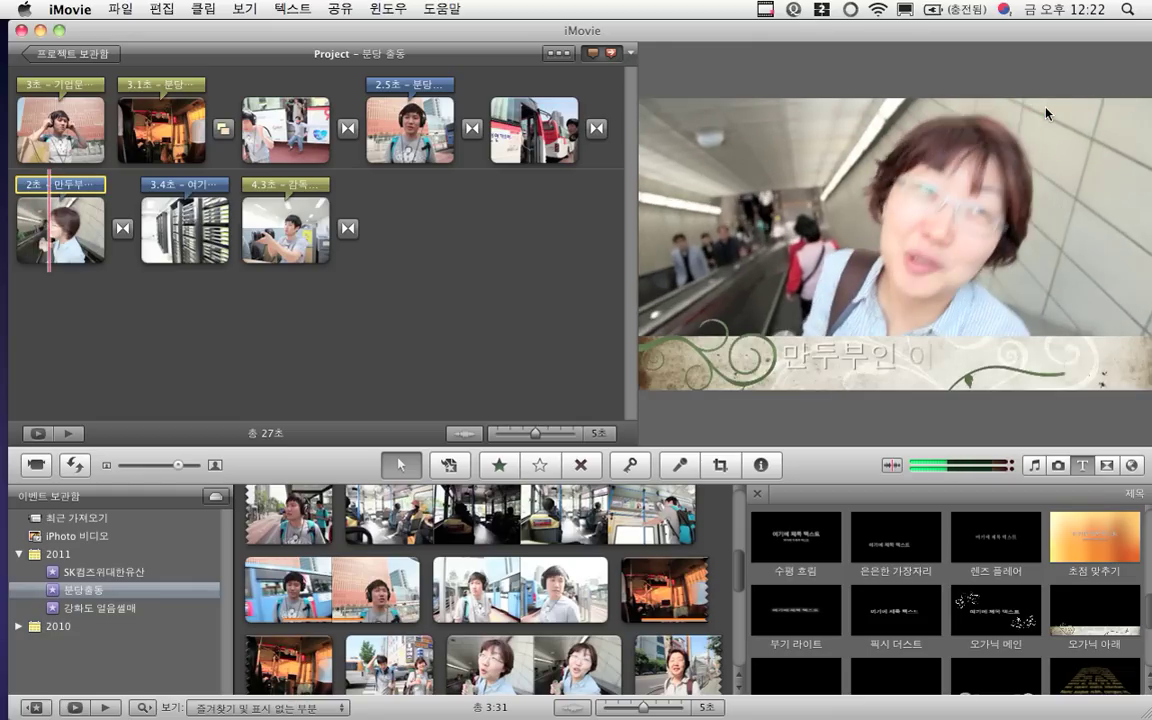
{"action": "left_click", "coordinate": [1045, 111]}
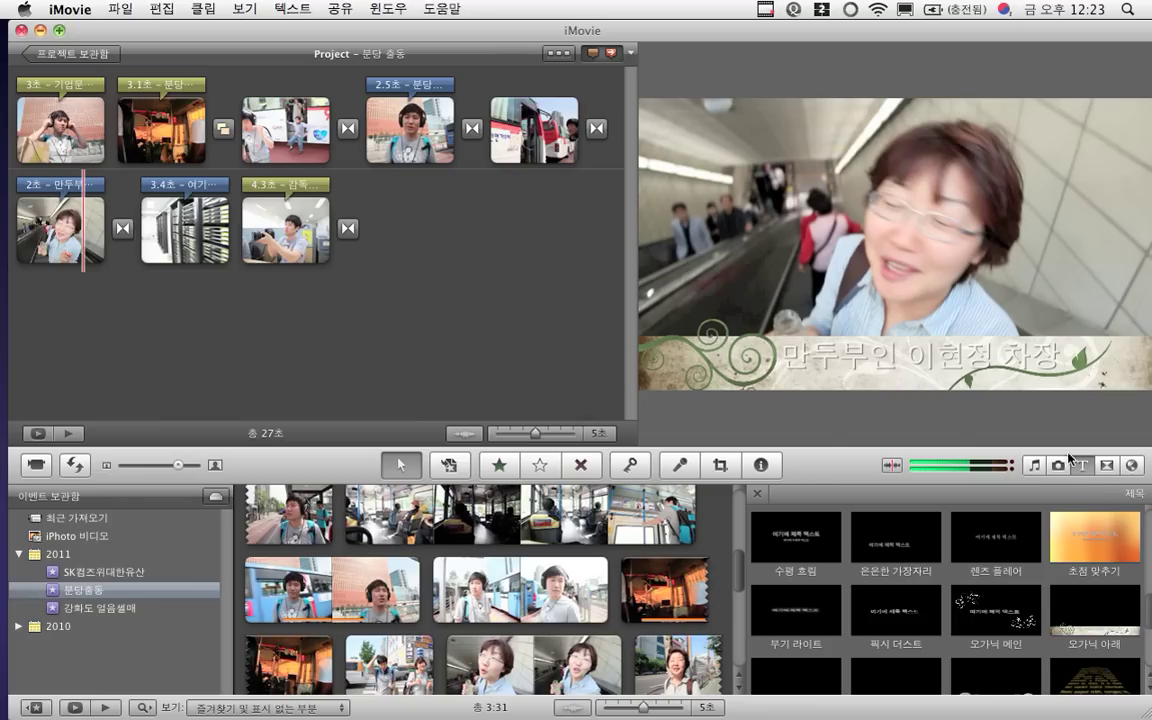
Insert the Blue Marble 지구본 globe as a 3-second clip right after the opening clip
{"action": "left_click", "coordinate": [1133, 466]}
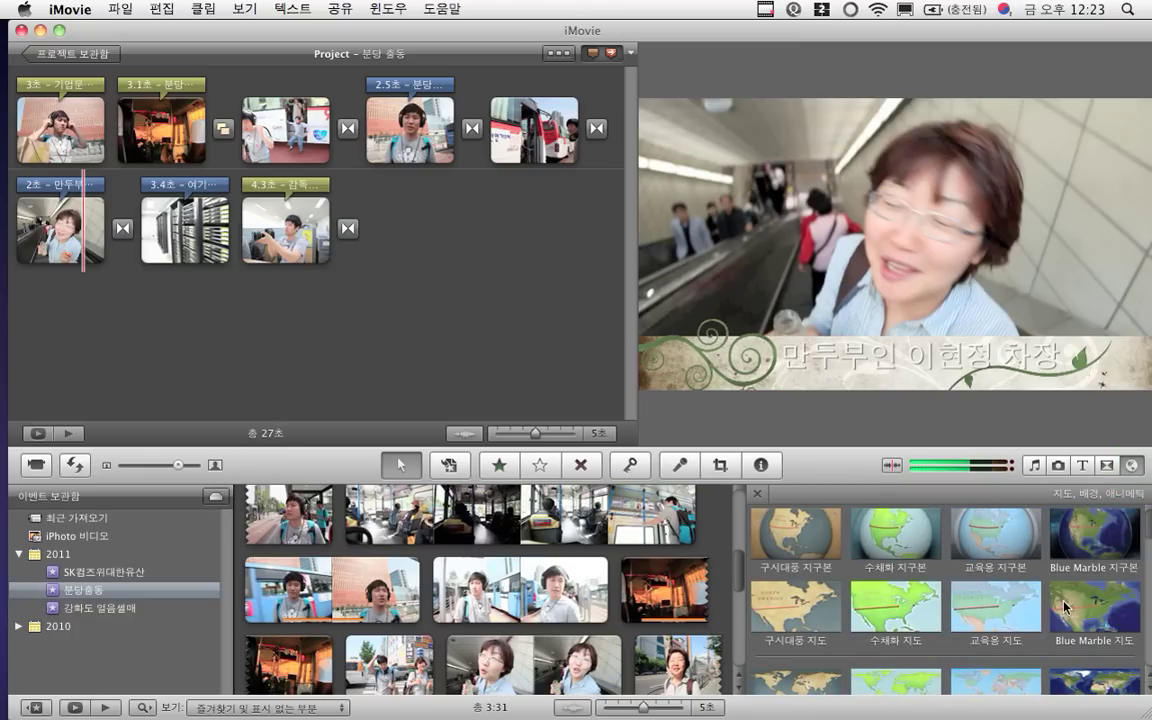
{"action": "scroll", "coordinate": [1066, 605], "scroll_direction": "down", "scroll_amount": 5}
{"action": "scroll", "coordinate": [1066, 605], "scroll_direction": "up", "scroll_amount": 5}
{"action": "left_click", "coordinate": [1097, 544]}
{"action": "mouse_move", "coordinate": [1097, 544]}
{"action": "left_mouse_down"}
{"action": "mouse_move", "coordinate": [985, 490]}
{"action": "mouse_move", "coordinate": [790, 460]}
{"action": "mouse_move", "coordinate": [330, 205]}
{"action": "mouse_move", "coordinate": [198, 180]}
{"action": "mouse_move", "coordinate": [165, 118]}
{"action": "mouse_move", "coordinate": [65, 115]}
{"action": "mouse_move", "coordinate": [55, 133]}
{"action": "mouse_move", "coordinate": [110, 138]}
{"action": "left_mouse_up"}
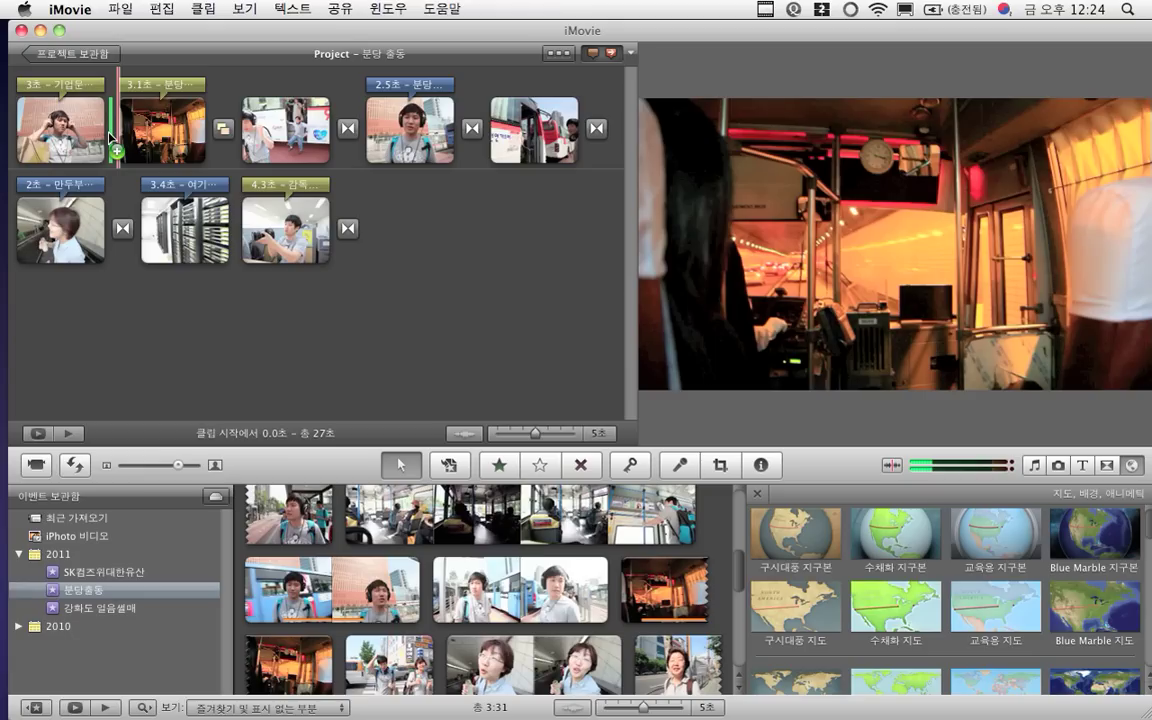
{"action": "left_click_drag", "start_coordinate": [110, 138], "coordinate": [110, 138]}
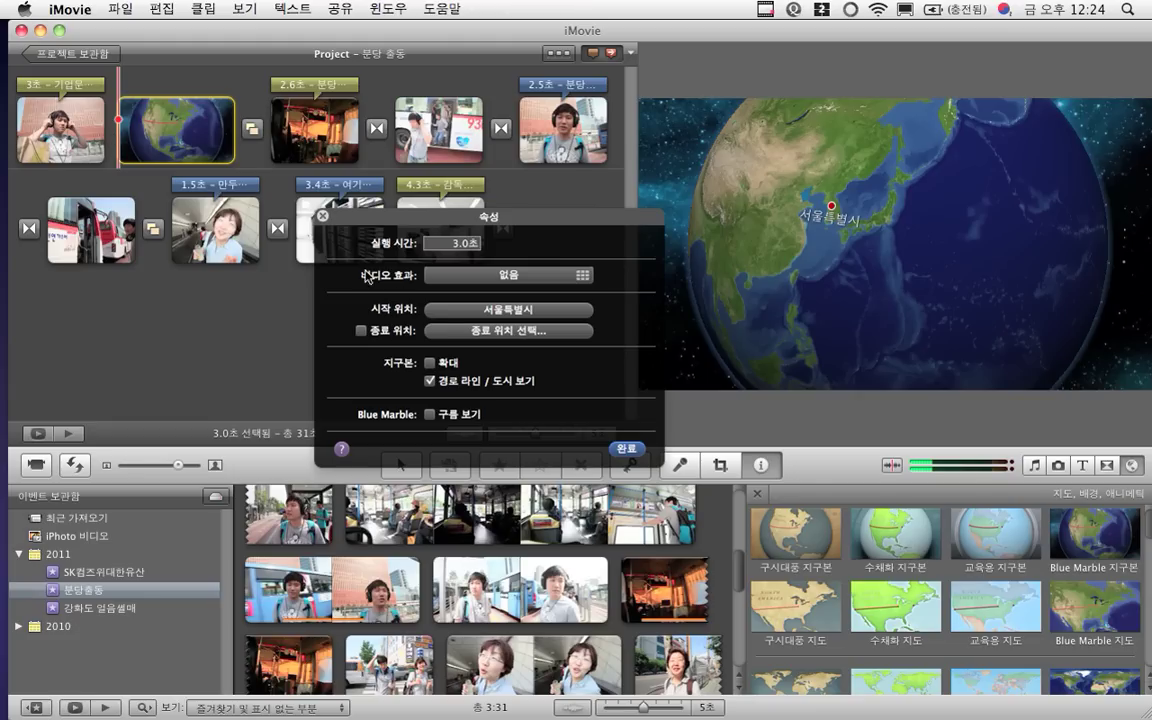
Add 파리 as the globe's end location, then swap so the route runs 파리 to 서울특별시
{"action": "left_click", "coordinate": [362, 331]}
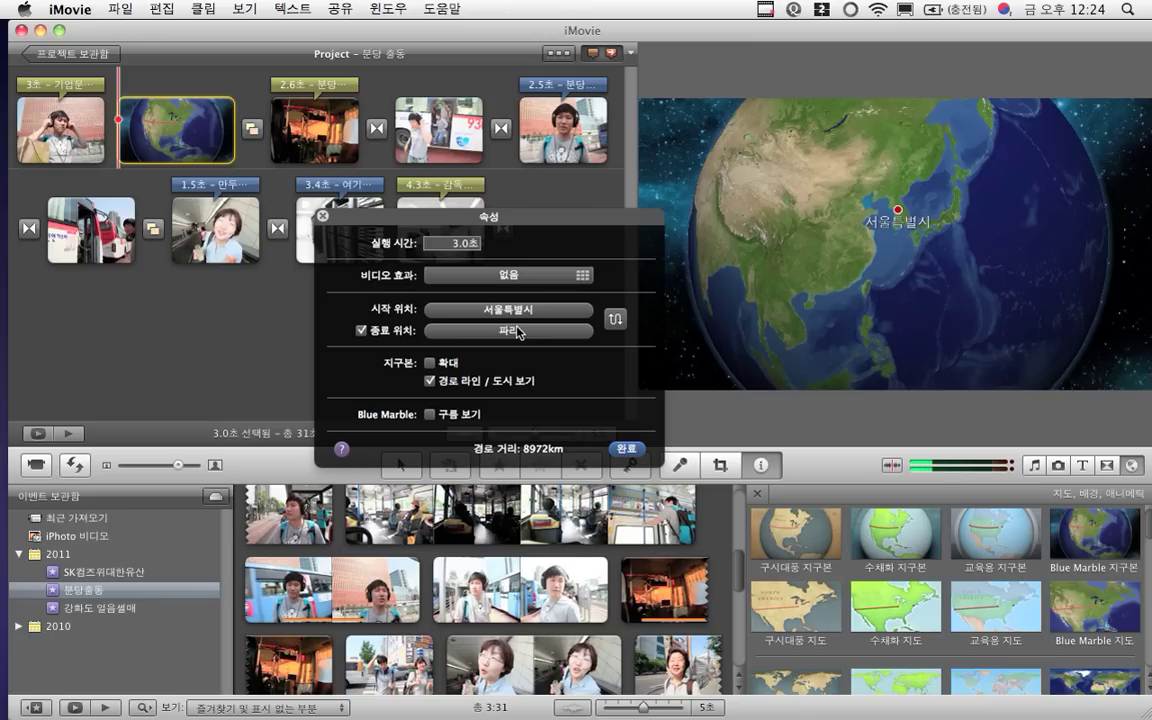
{"action": "left_click", "coordinate": [614, 318]}
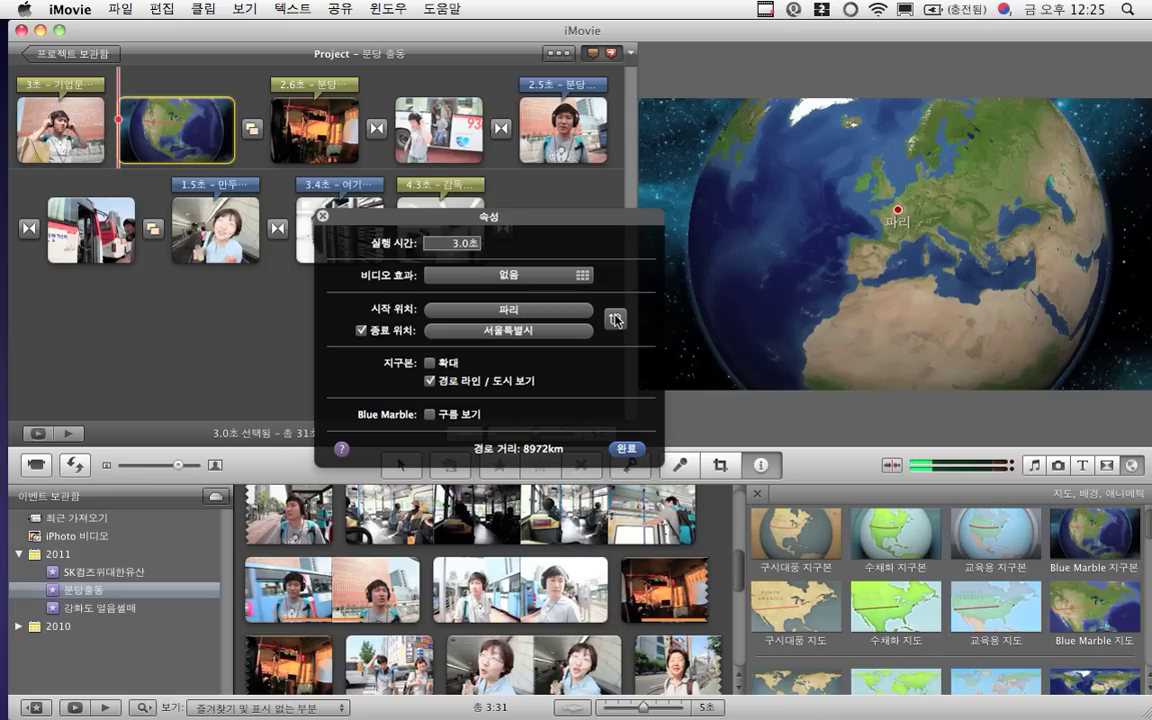
{"action": "left_click", "coordinate": [578, 328]}
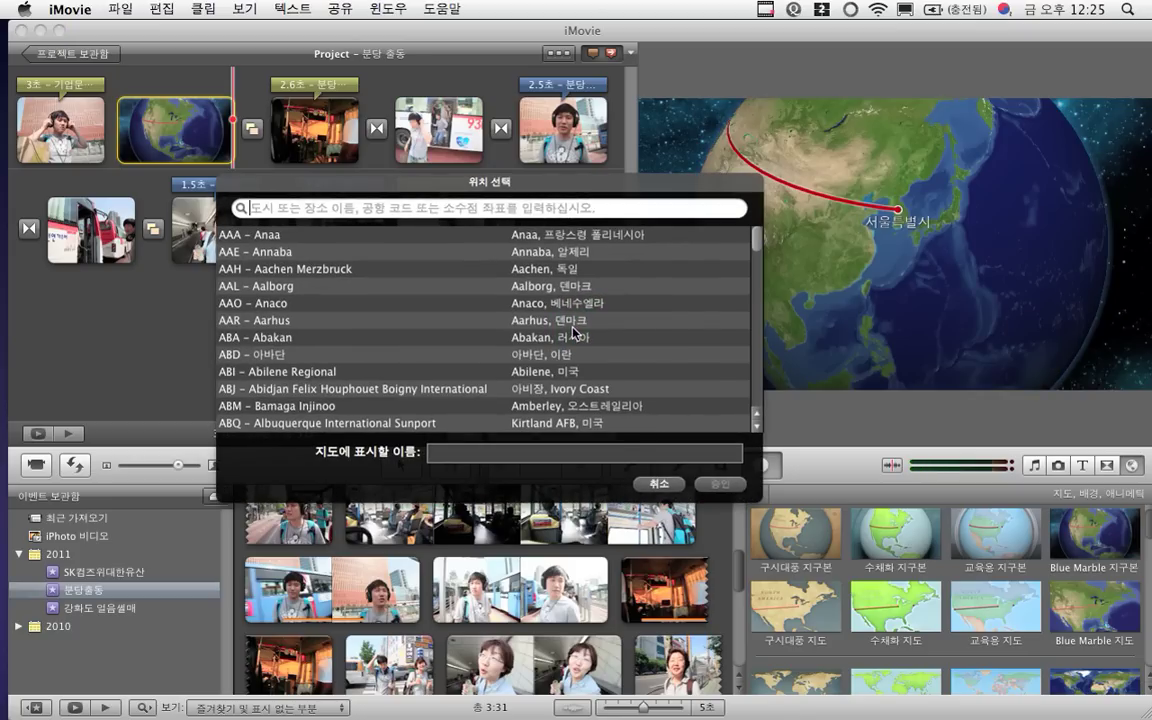
{"action": "scroll", "coordinate": [574, 332], "scroll_direction": "down", "scroll_amount": 20}
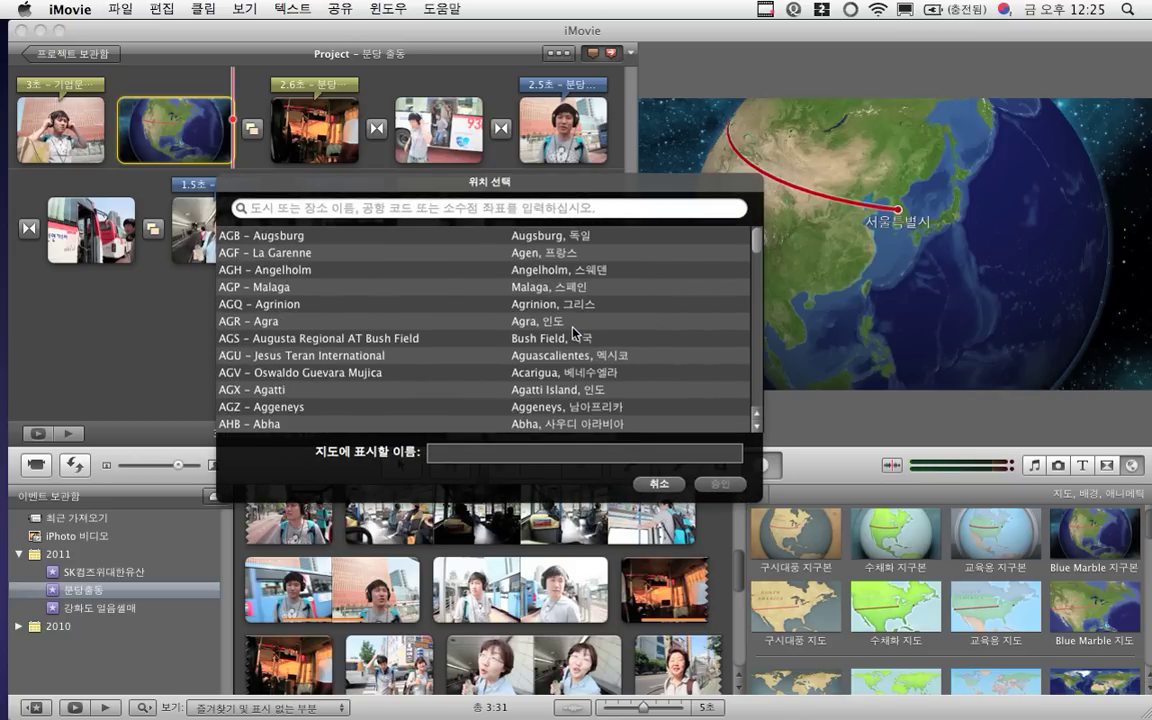
{"action": "scroll", "coordinate": [574, 332], "scroll_direction": "down", "scroll_amount": 20}
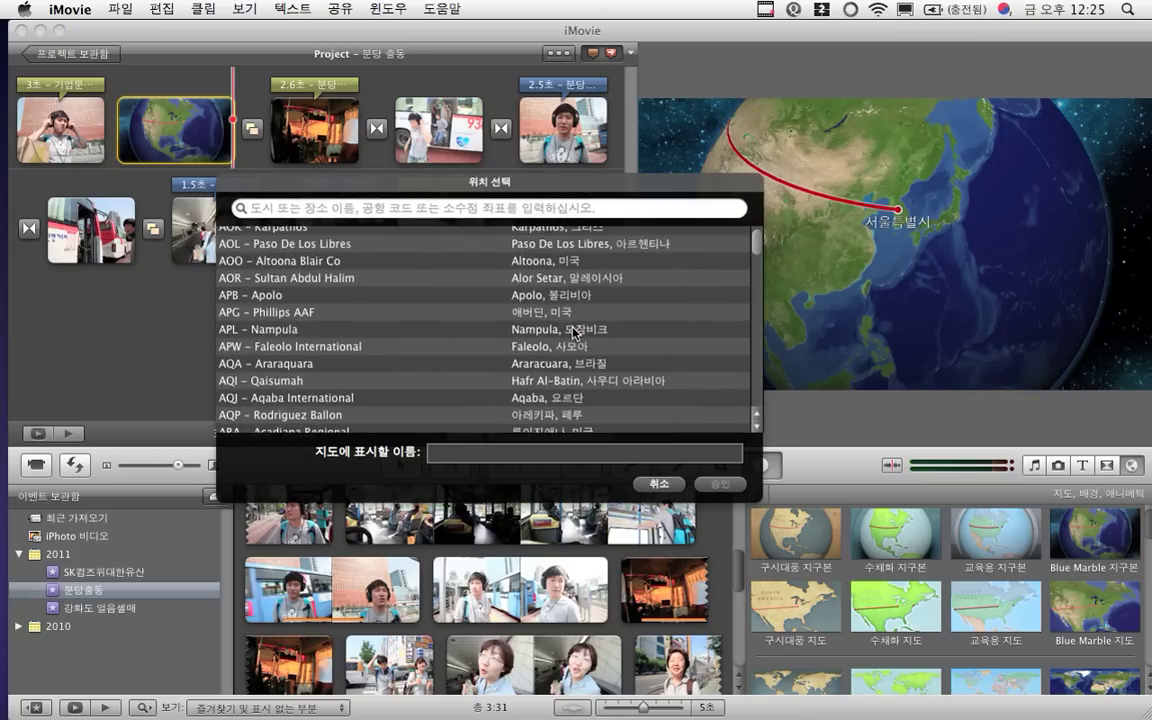
{"action": "scroll", "coordinate": [574, 332], "scroll_direction": "down", "scroll_amount": 5}
{"action": "scroll", "coordinate": [576, 329], "scroll_direction": "up", "scroll_amount": 10}
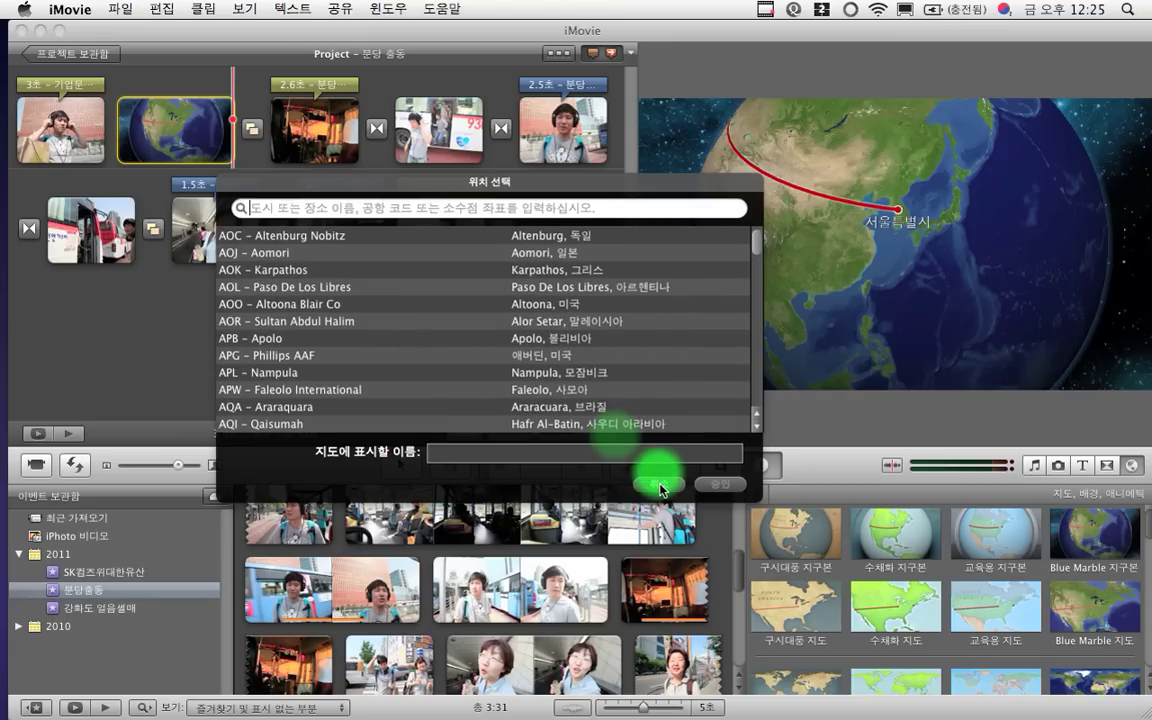
{"action": "left_click", "coordinate": [659, 486]}
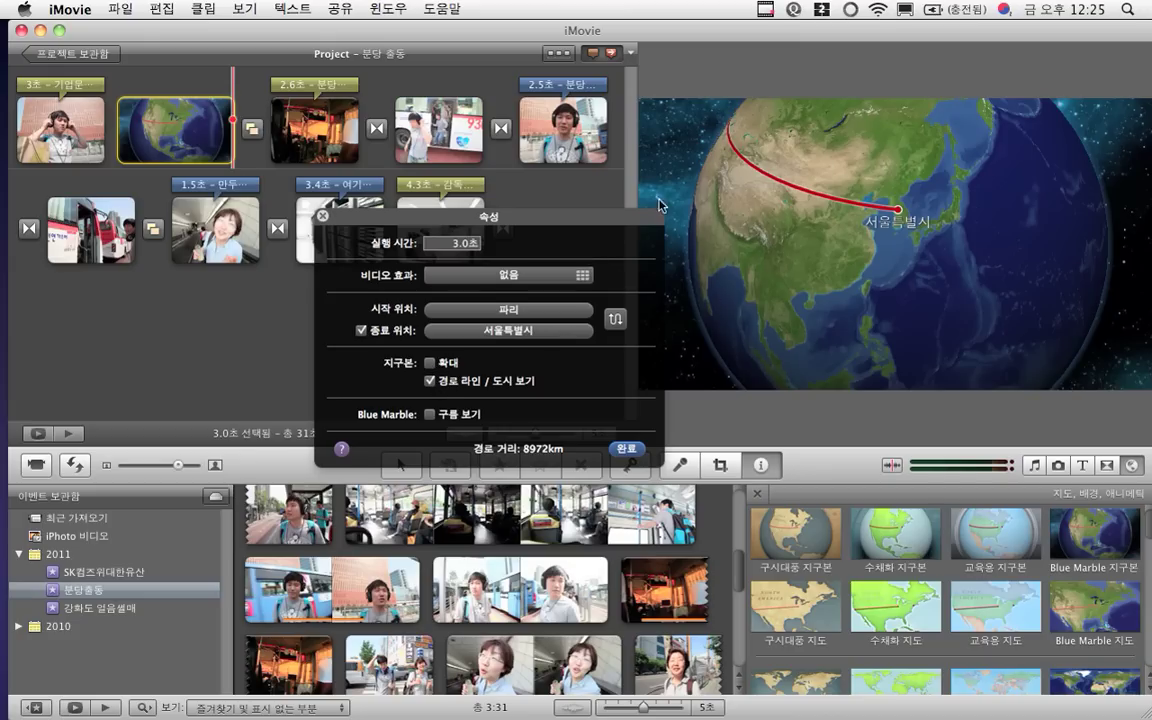
Turn on clouds for the Blue Marble globe, leave zoom off, and close its settings
{"action": "left_click", "coordinate": [429, 363]}
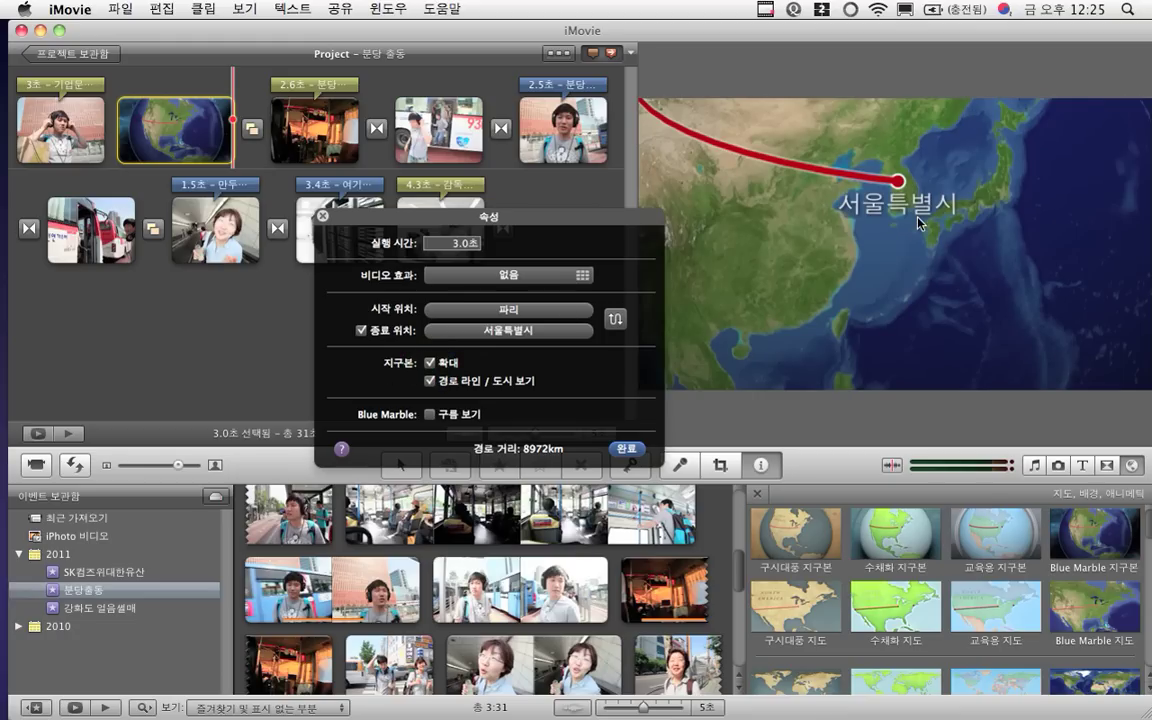
{"action": "left_click", "coordinate": [433, 364]}
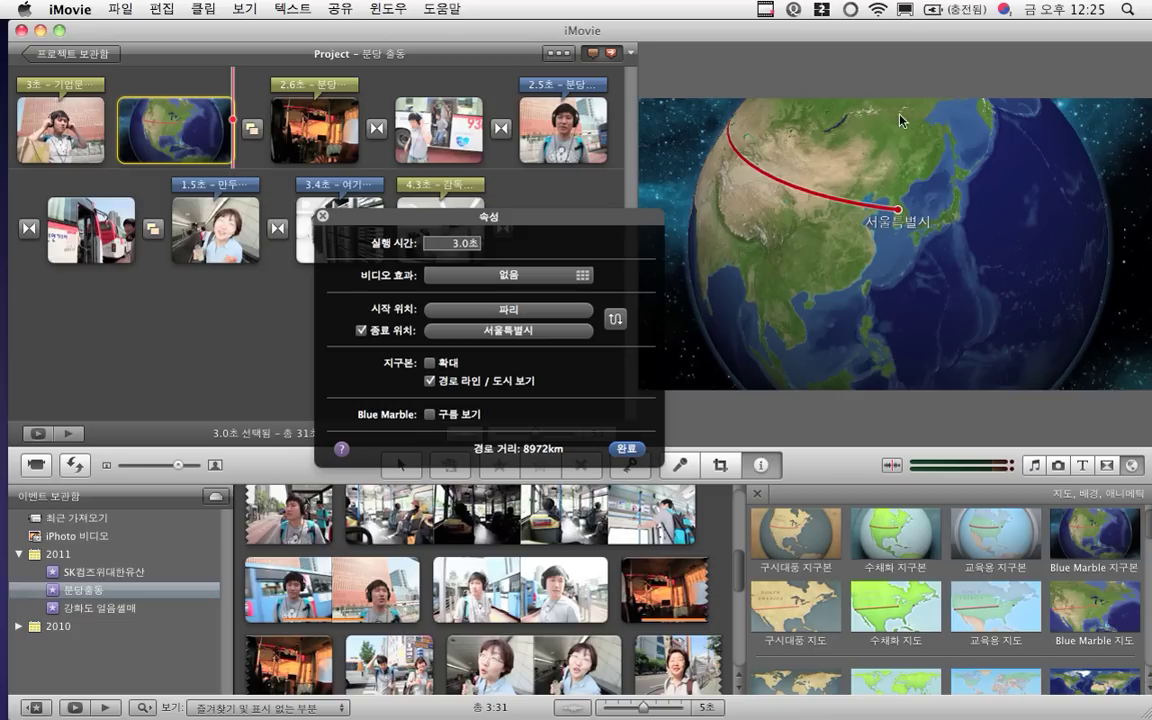
{"action": "left_click", "coordinate": [431, 416]}
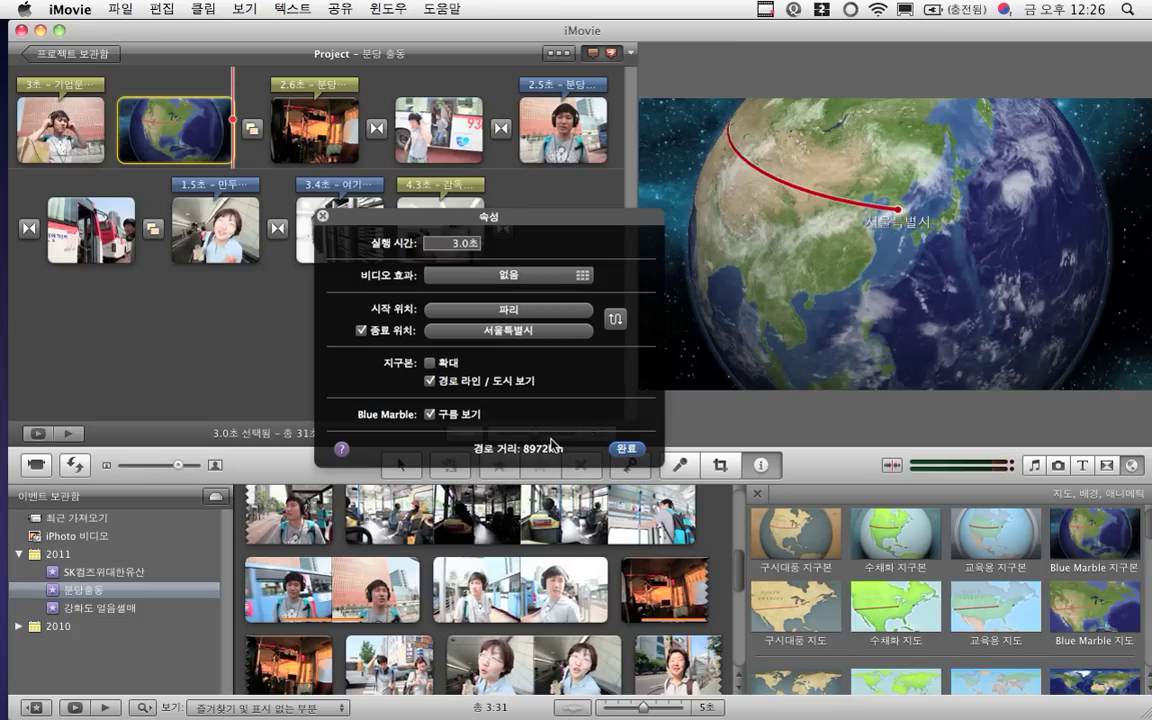
{"action": "left_click", "coordinate": [628, 449]}
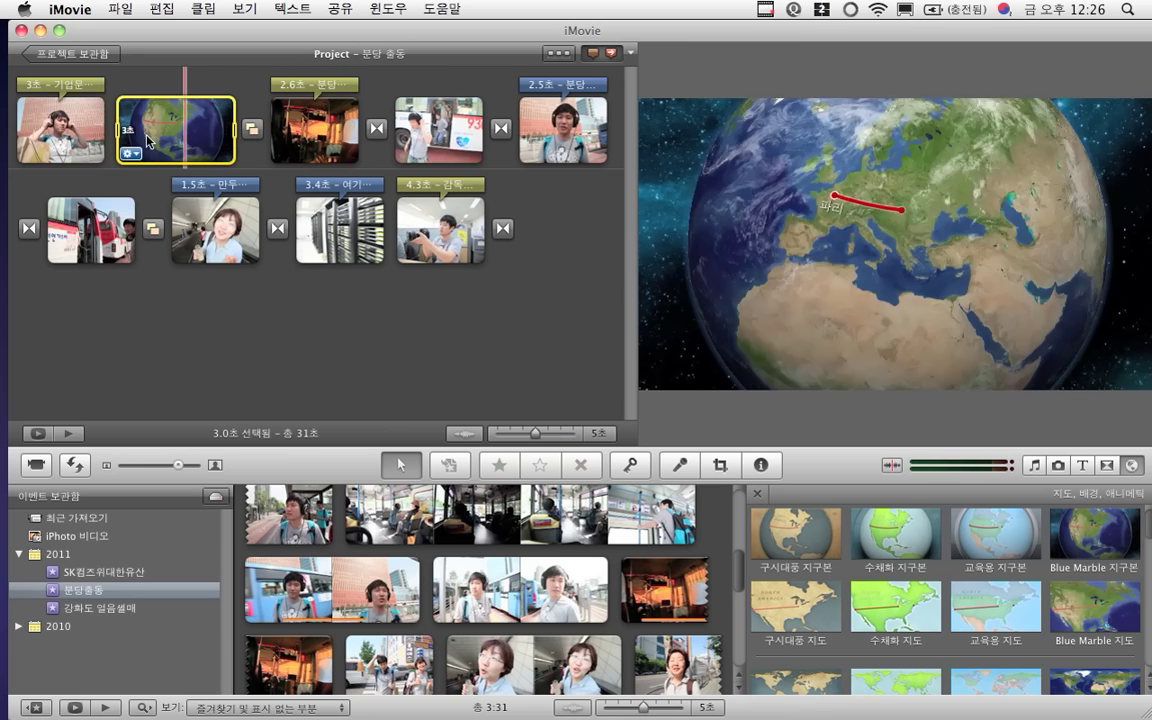
Play the 31-second project from its opening clip, then show the overview of all windows
{"action": "left_click", "coordinate": [96, 137]}
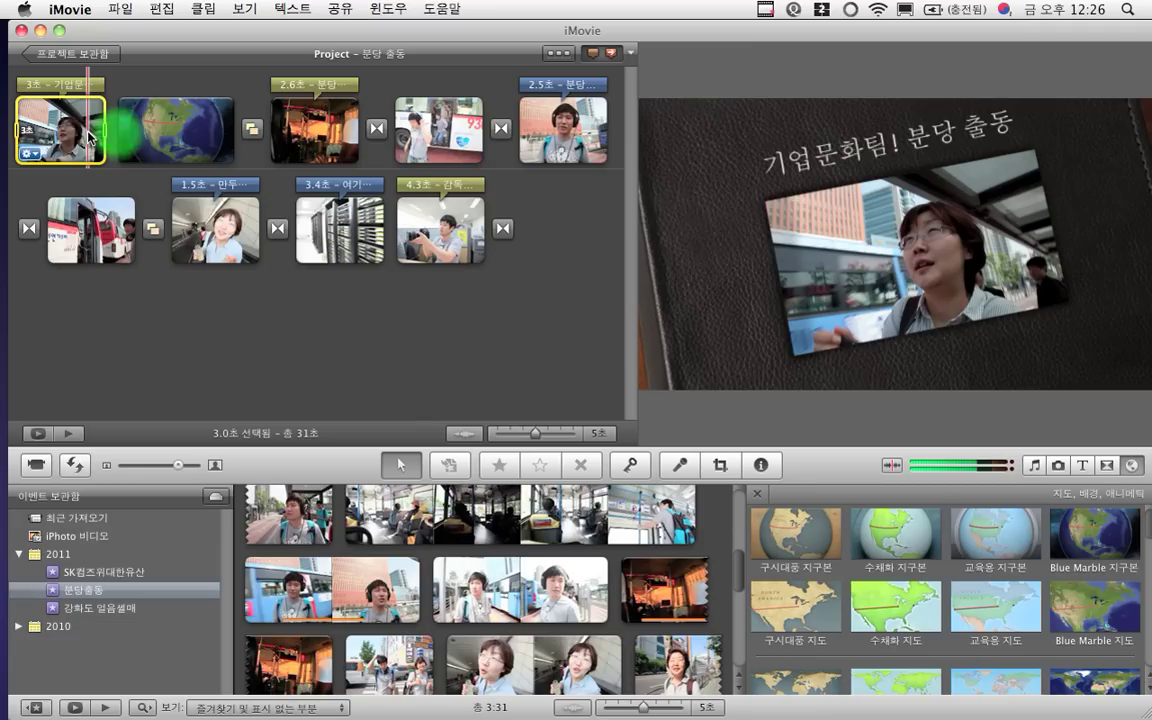
{"action": "key", "text": "space"}
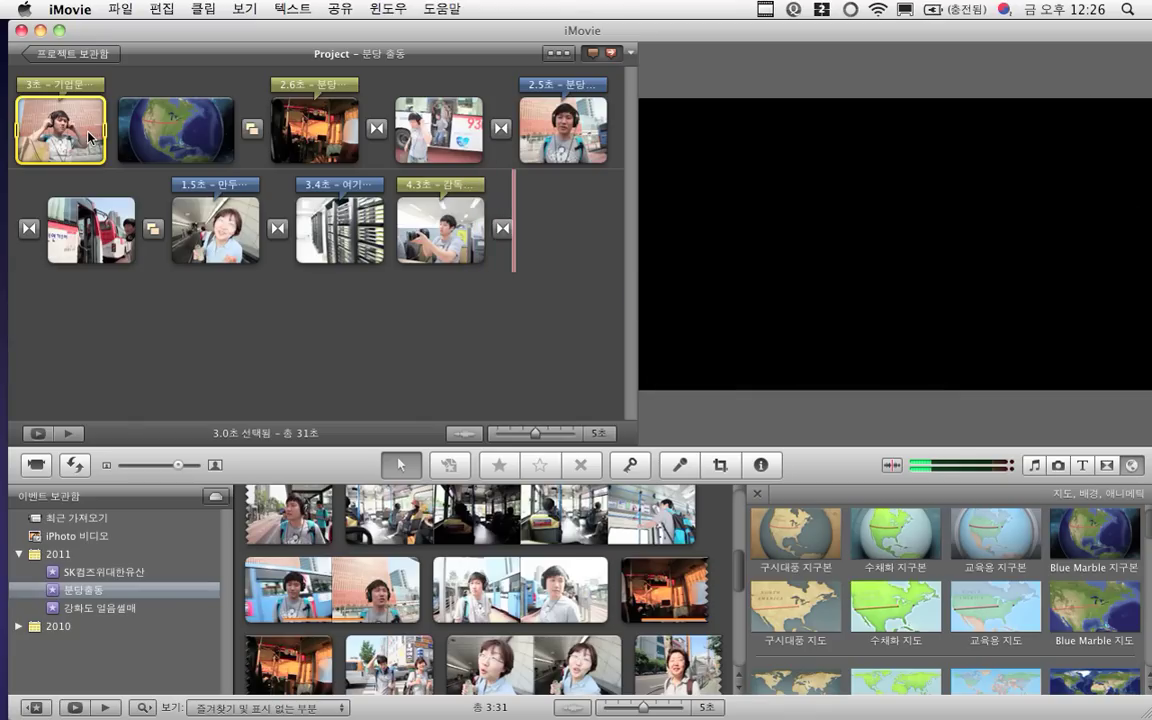
{"action": "key", "text": "ctrl+Down"}
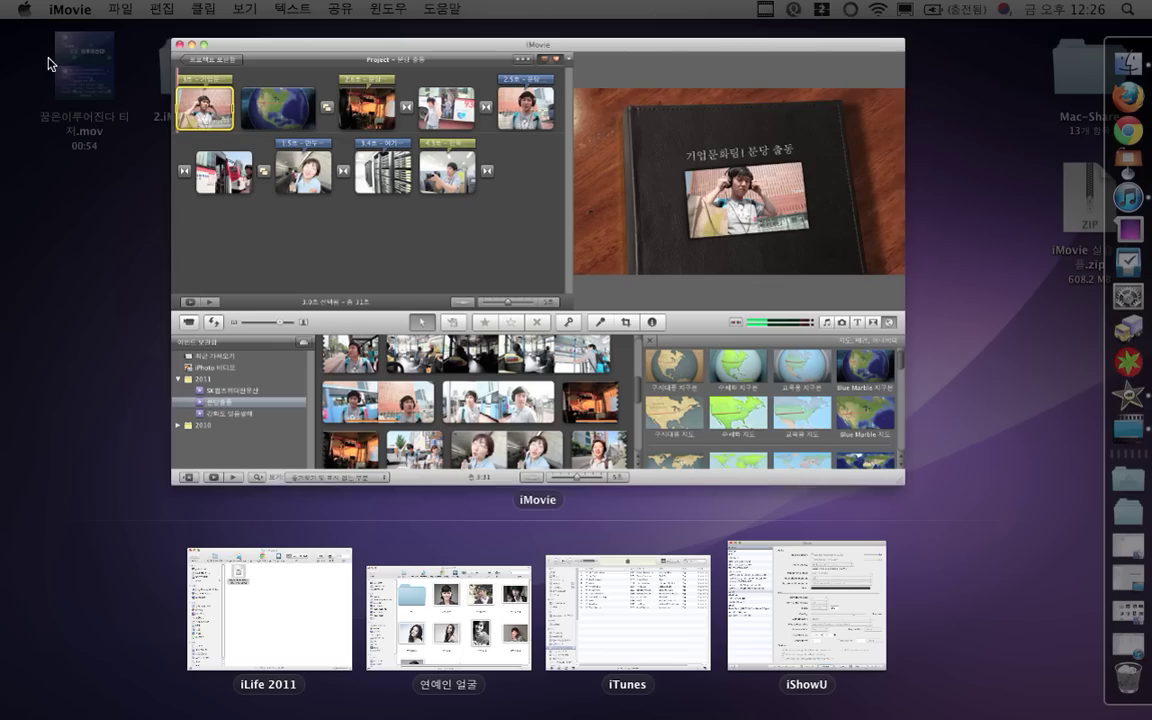
Return to the iMovie window and preview the globe clip with its 파리 marker
{"action": "left_click", "coordinate": [258, 176]}
{"action": "left_click", "coordinate": [197, 137]}
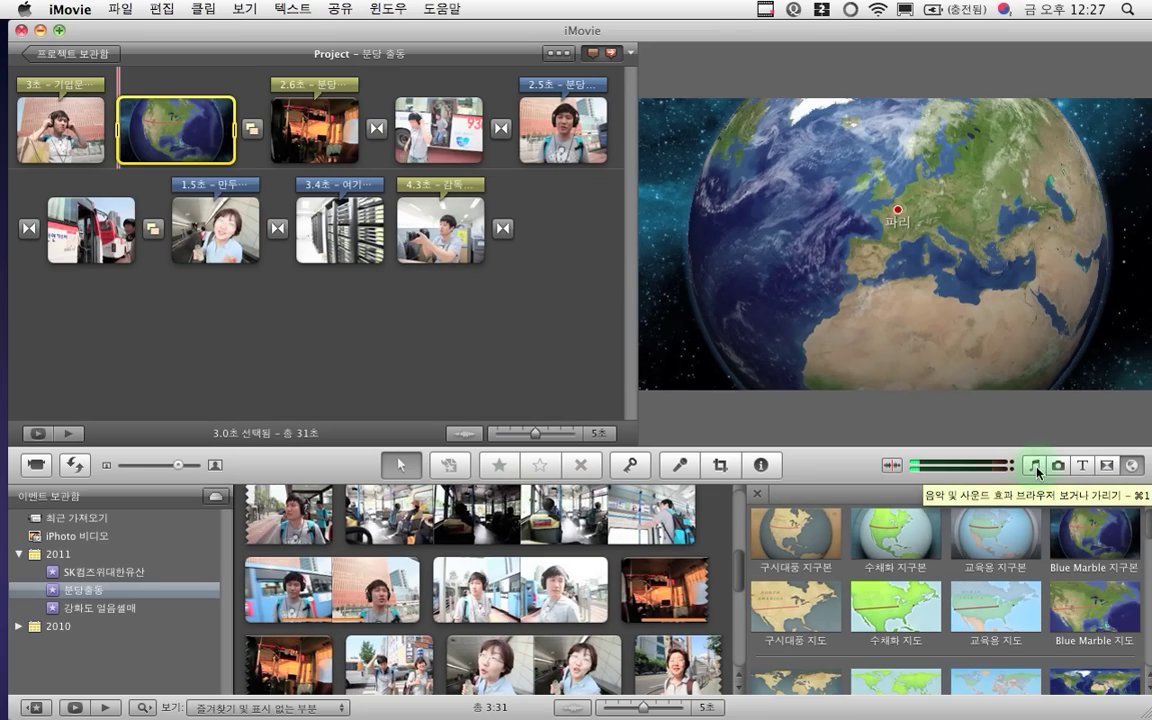
Open the music browser on the 배경음 folder and browse its track list
{"action": "left_click", "coordinate": [1036, 466]}
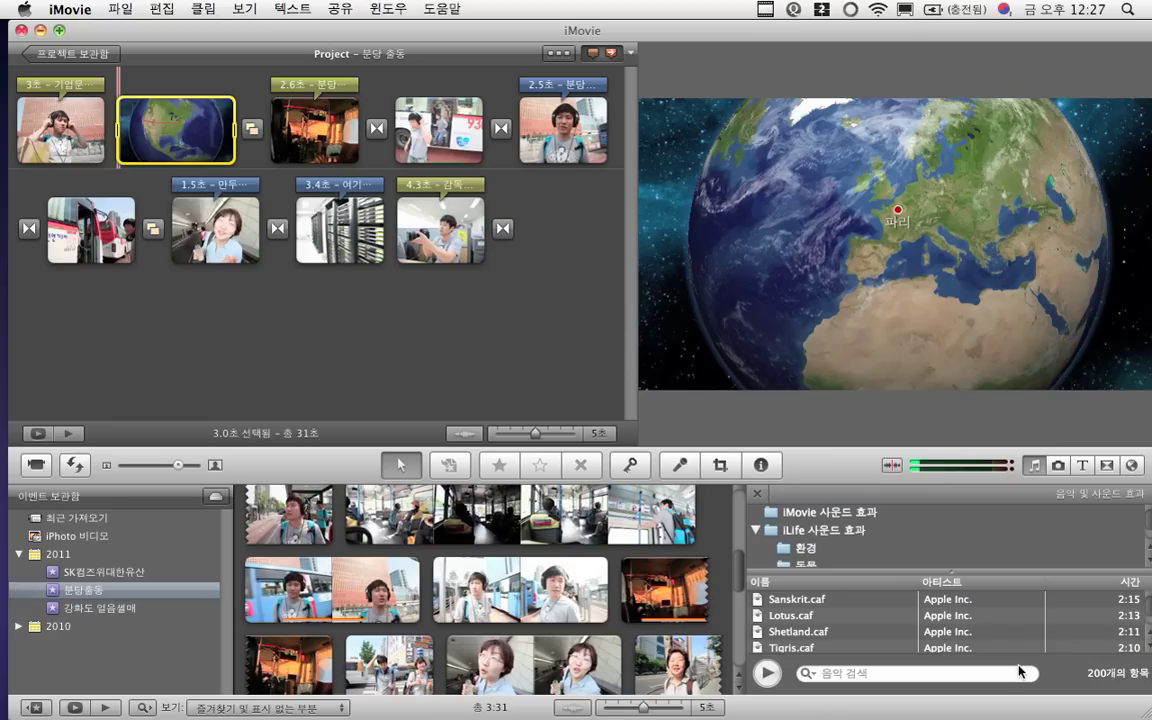
{"action": "scroll", "coordinate": [882, 542], "scroll_direction": "down", "scroll_amount": 5}
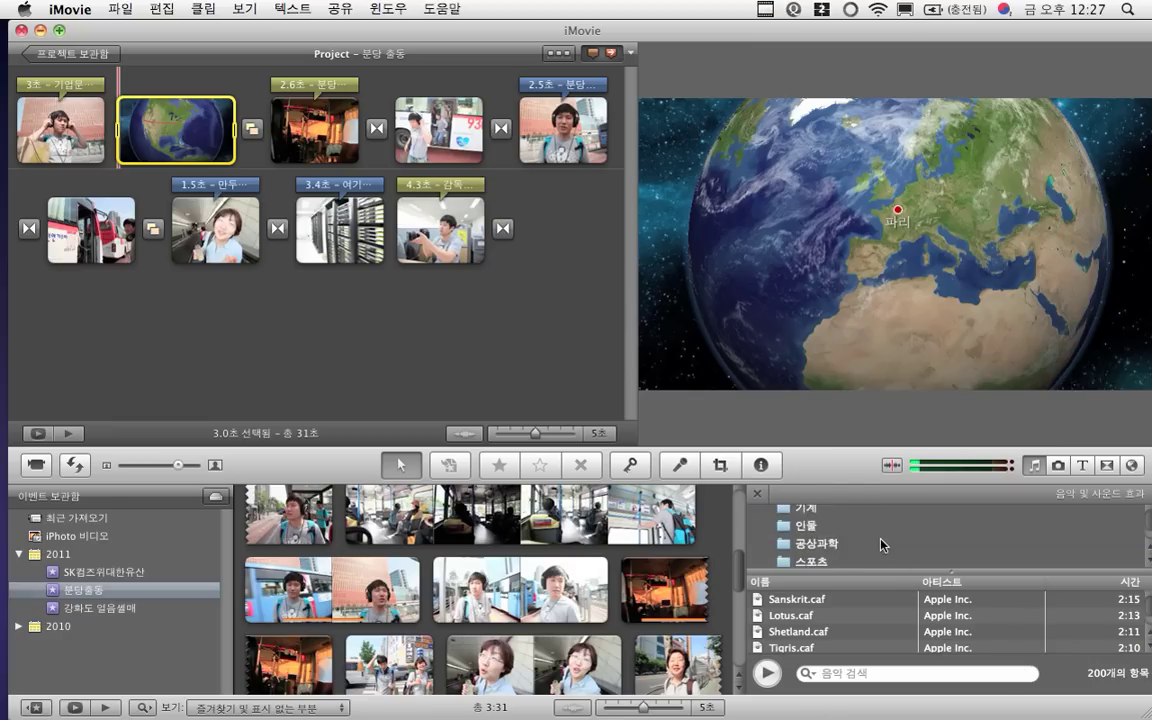
{"action": "left_click", "coordinate": [882, 550]}
{"action": "scroll", "coordinate": [882, 544], "scroll_direction": "up", "scroll_amount": 5}
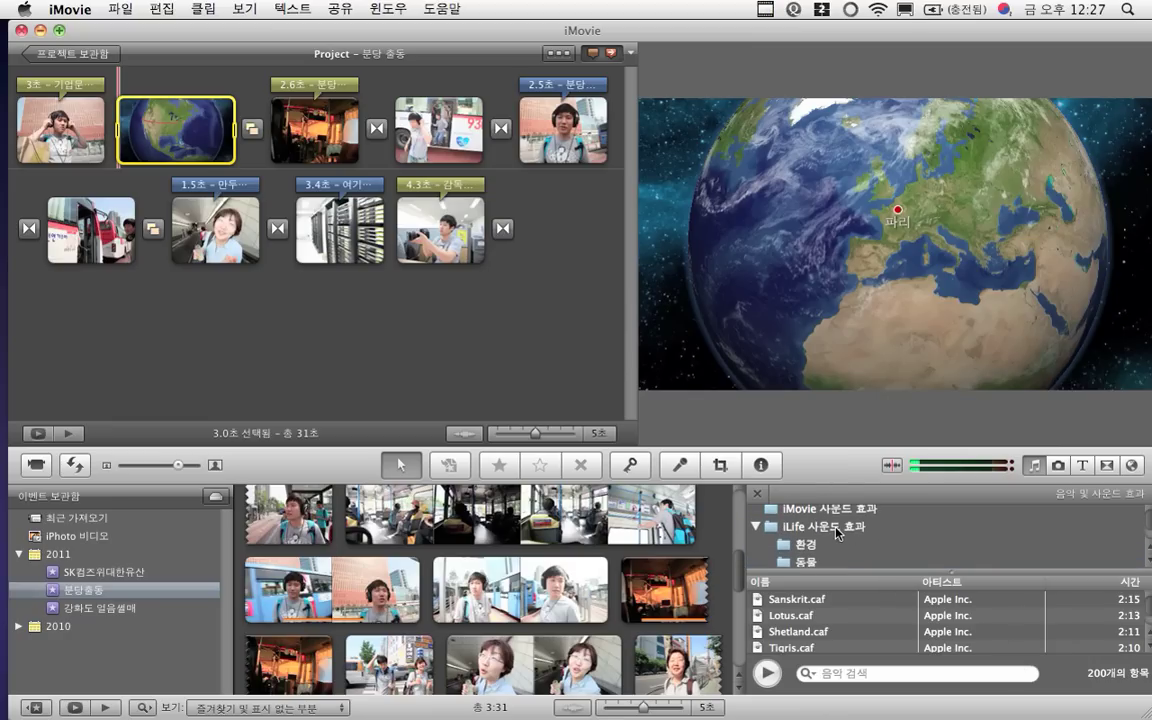
{"action": "scroll", "coordinate": [838, 533], "scroll_direction": "down", "scroll_amount": 5}
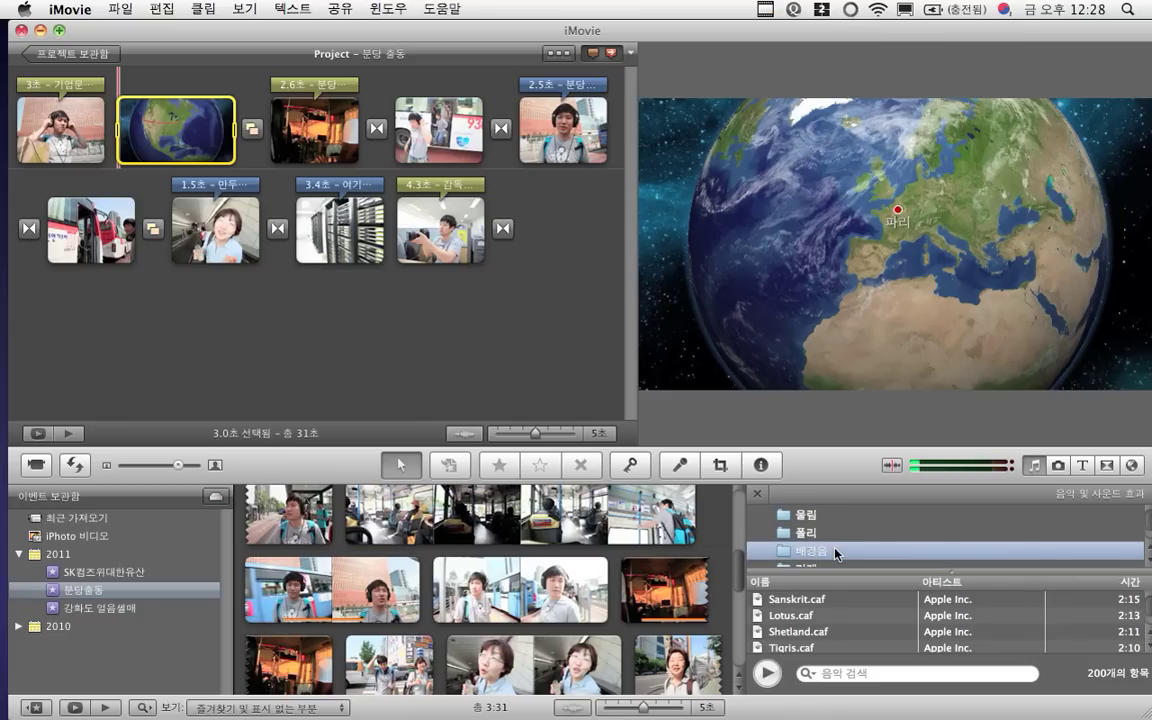
{"action": "scroll", "coordinate": [838, 553], "scroll_direction": "up", "scroll_amount": 5}
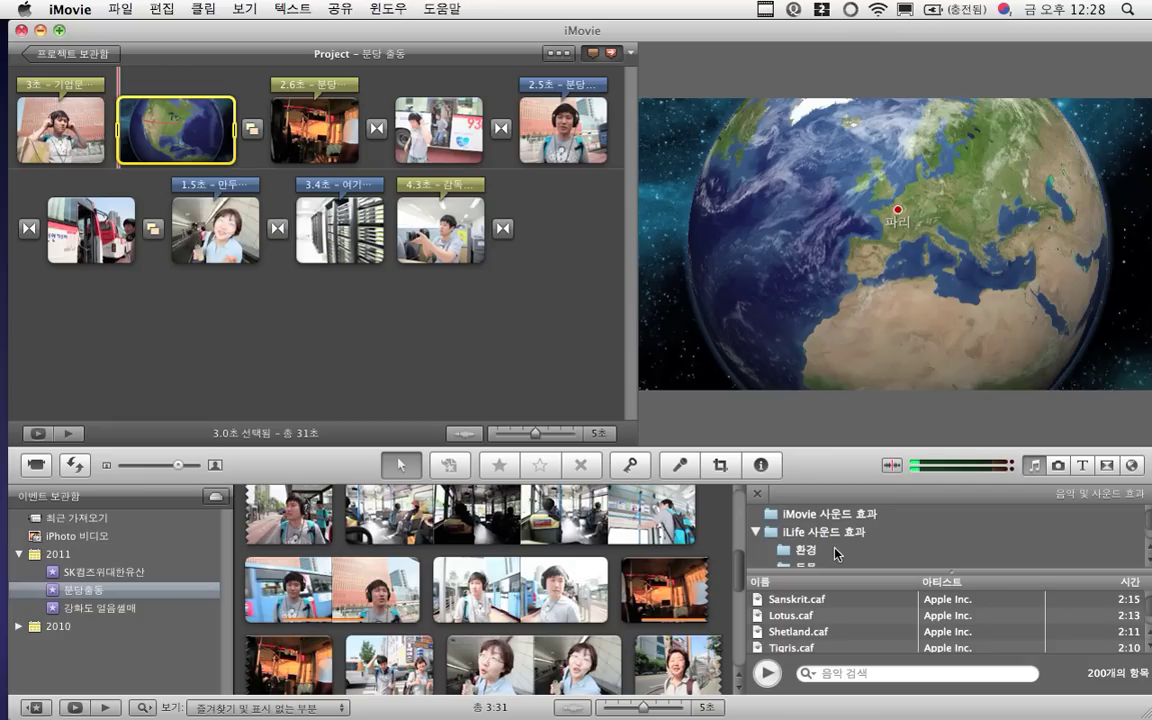
{"action": "scroll", "coordinate": [836, 545], "scroll_direction": "down", "scroll_amount": 5}
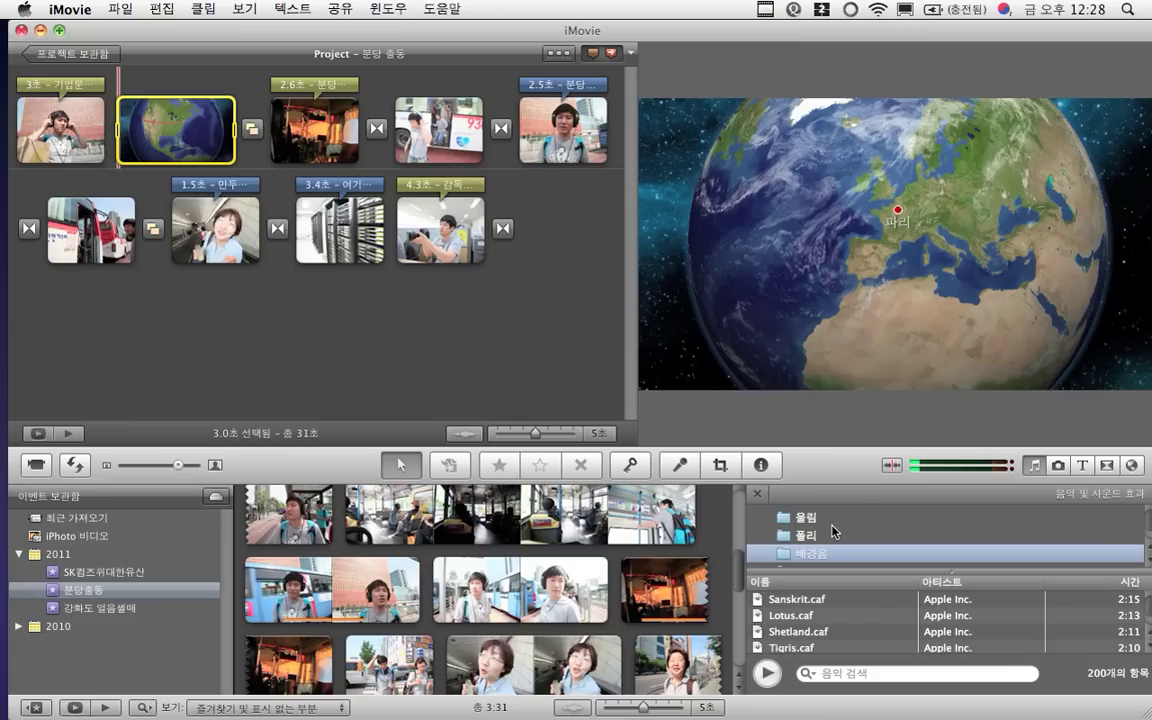
{"action": "scroll", "coordinate": [836, 531], "scroll_direction": "down", "scroll_amount": 1}
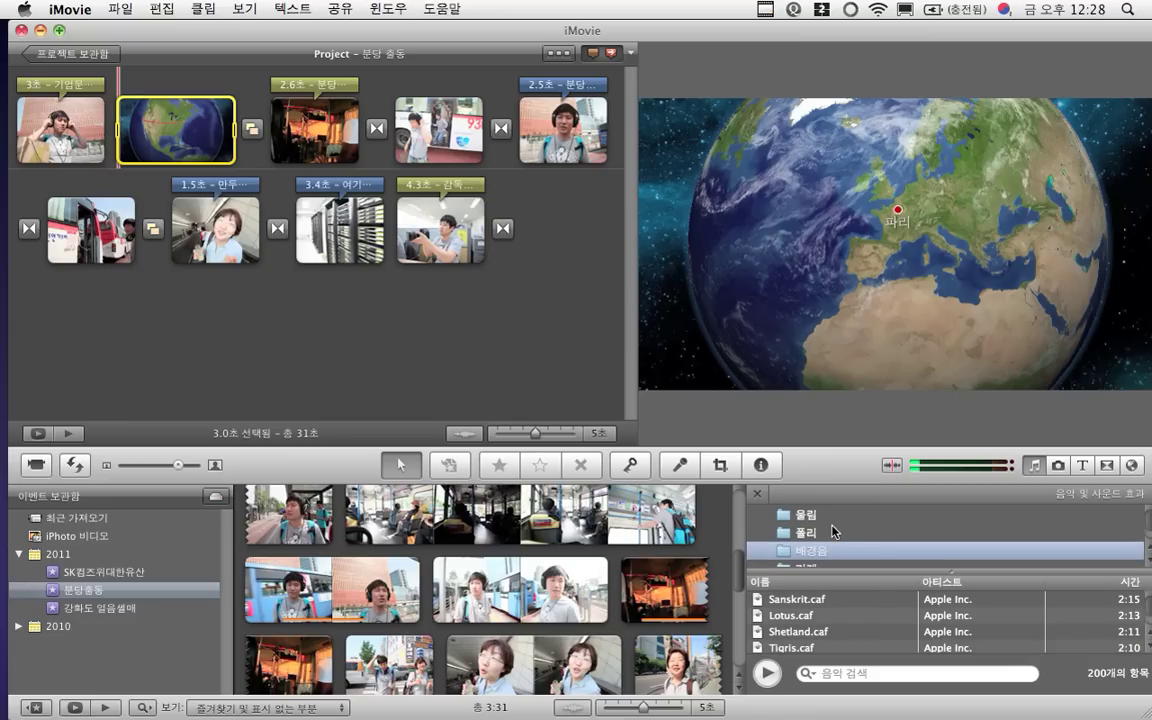
{"action": "scroll", "coordinate": [836, 531], "scroll_direction": "up", "scroll_amount": 5}
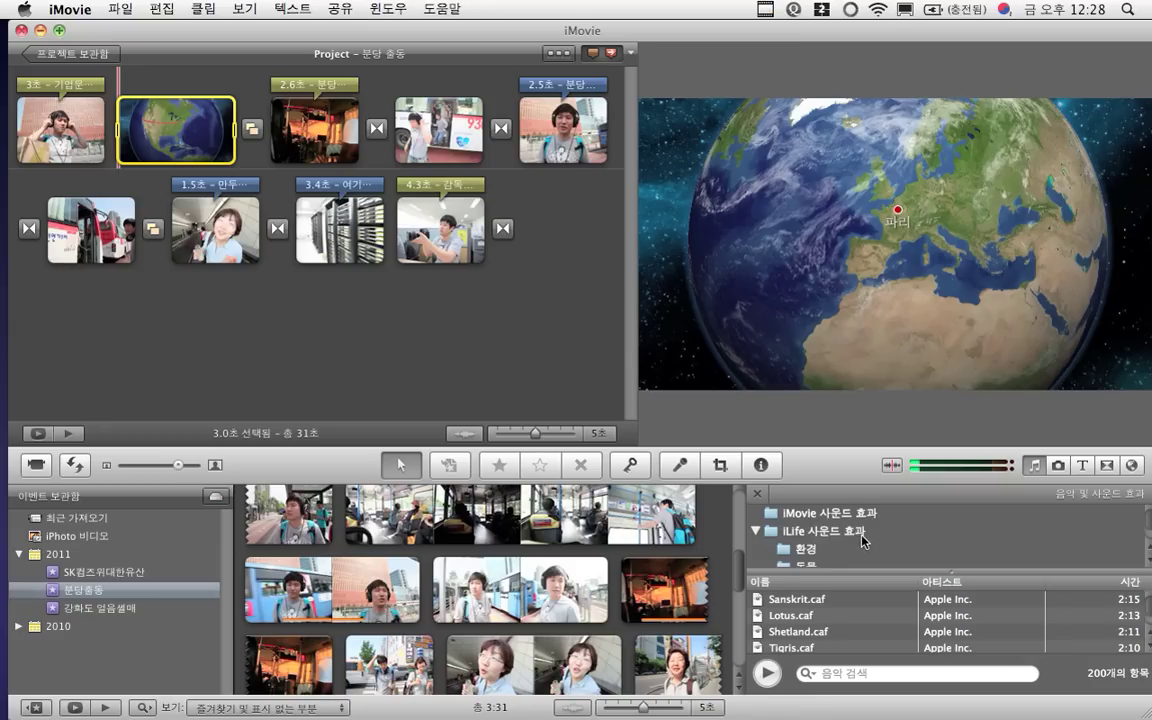
{"action": "scroll", "coordinate": [862, 541], "scroll_direction": "down", "scroll_amount": 5}
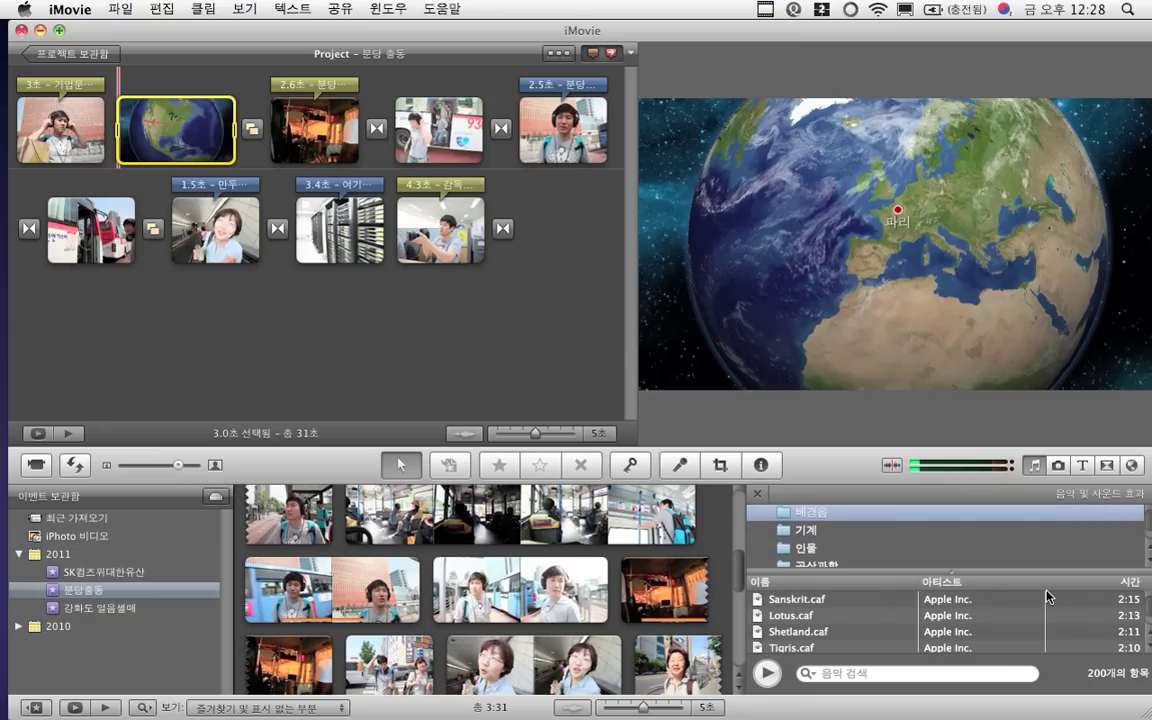
Preview the Sanskrit, Lotus, Shetland, Tigris and Havana tracks
{"action": "left_click", "coordinate": [799, 602]}
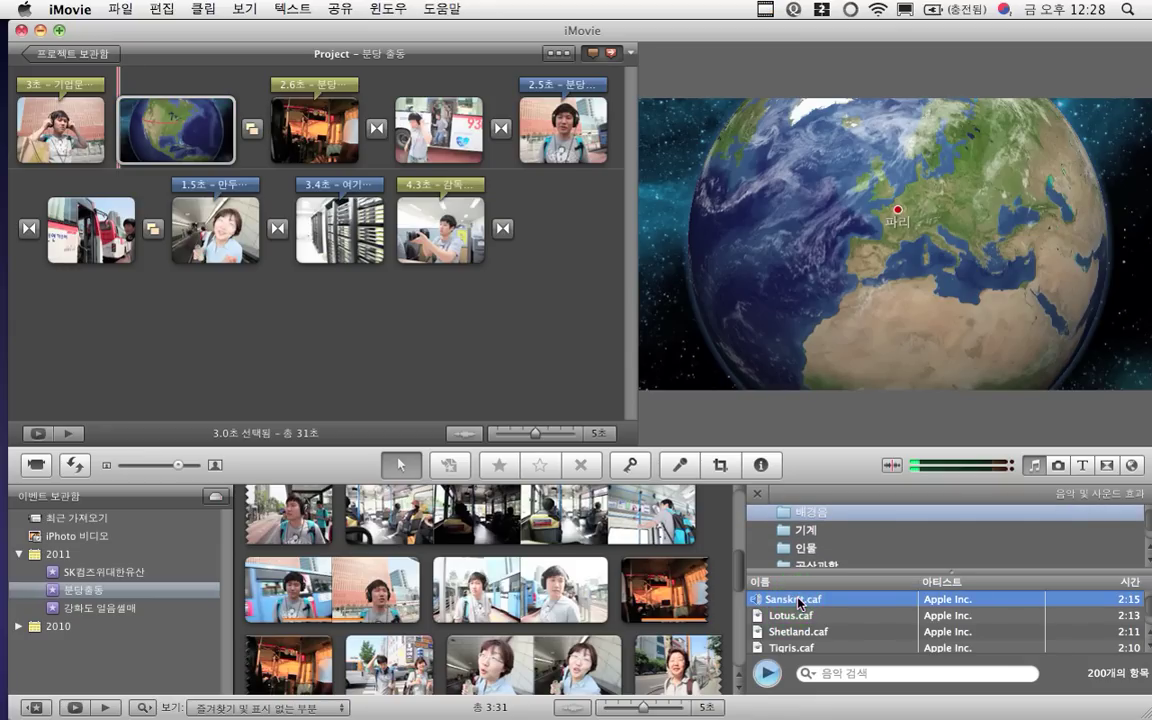
{"action": "left_click", "coordinate": [793, 615]}
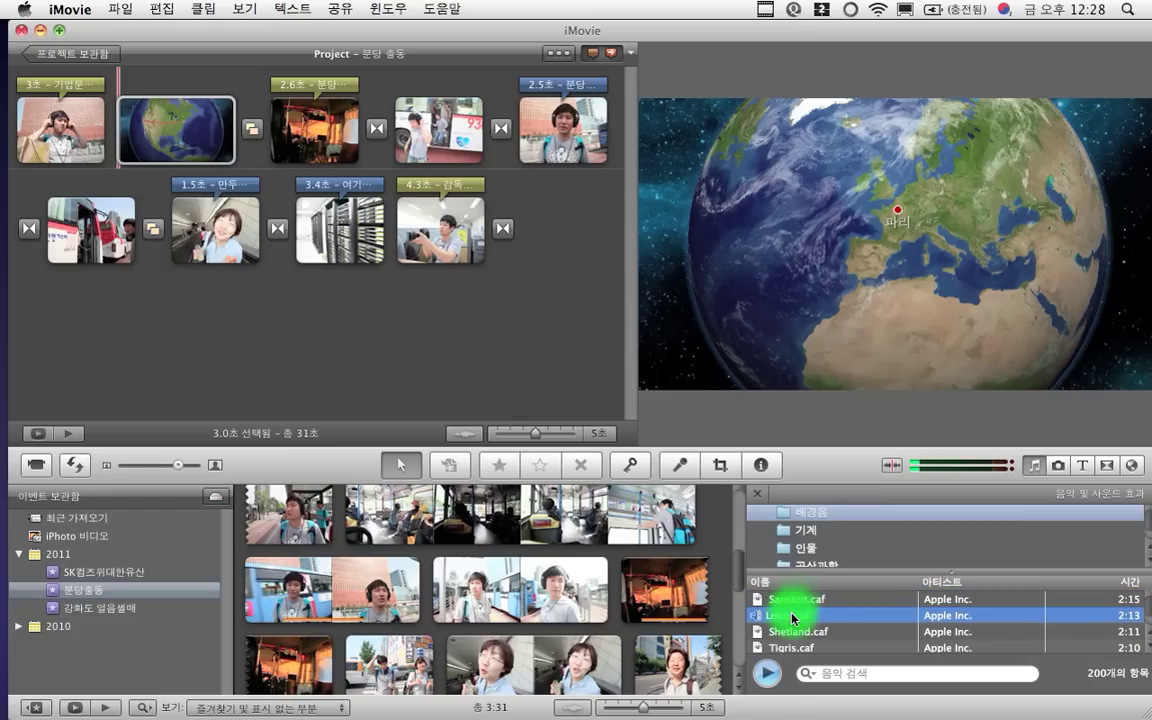
{"action": "scroll", "coordinate": [793, 617], "scroll_direction": "down", "scroll_amount": 1}
{"action": "left_click", "coordinate": [793, 617]}
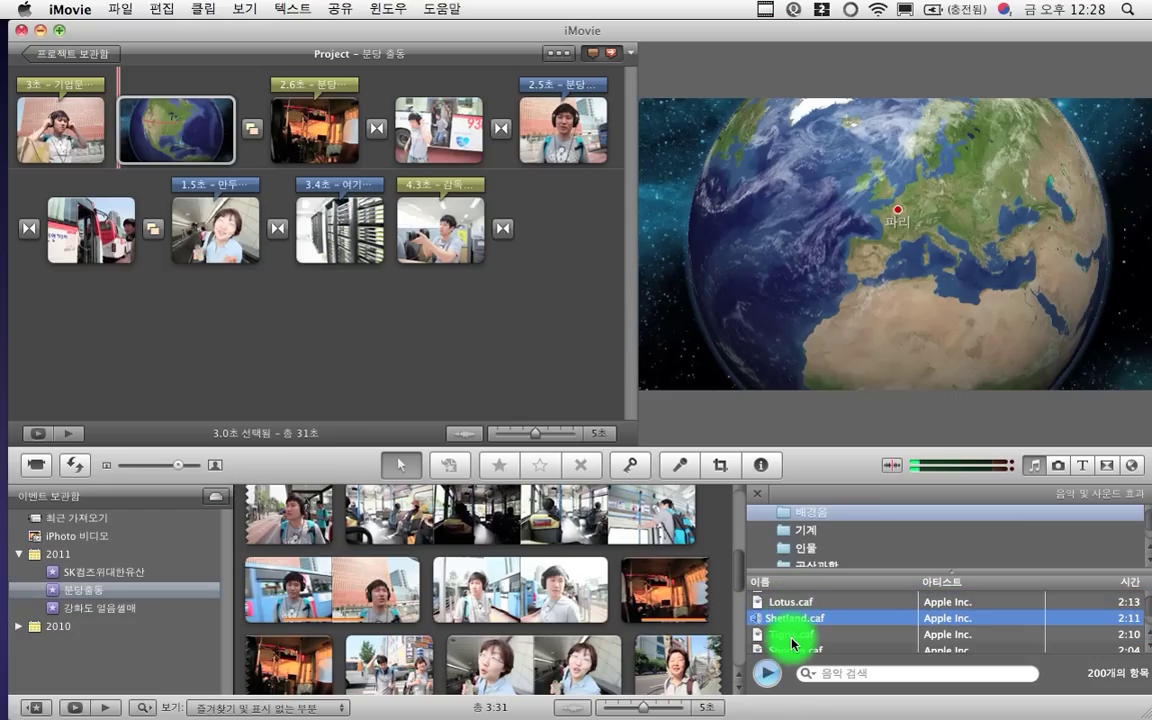
{"action": "scroll", "coordinate": [793, 643], "scroll_direction": "down", "scroll_amount": 1}
{"action": "left_click", "coordinate": [793, 643]}
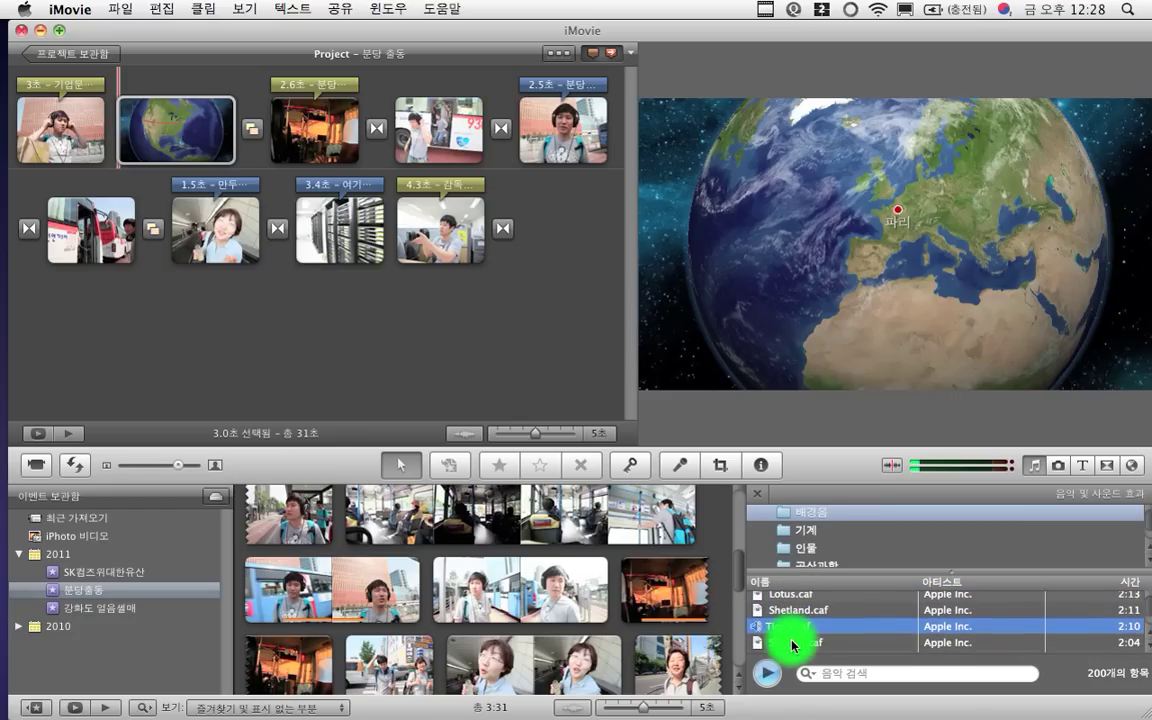
{"action": "scroll", "coordinate": [792, 645], "scroll_direction": "down", "scroll_amount": 1}
{"action": "left_click", "coordinate": [792, 645]}
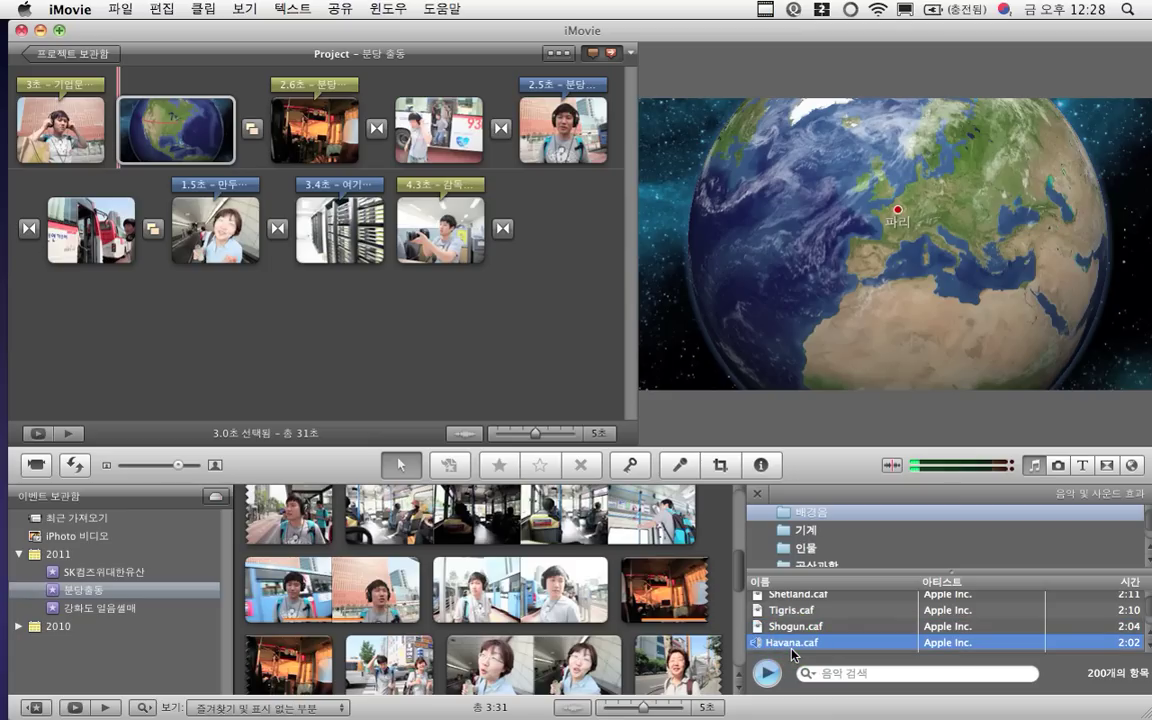
Preview further tracks including Fifth Avenue Stroll, then settle on Peach Cobbler.caf
{"action": "scroll", "coordinate": [792, 650], "scroll_direction": "down", "scroll_amount": 1}
{"action": "left_click", "coordinate": [792, 650]}
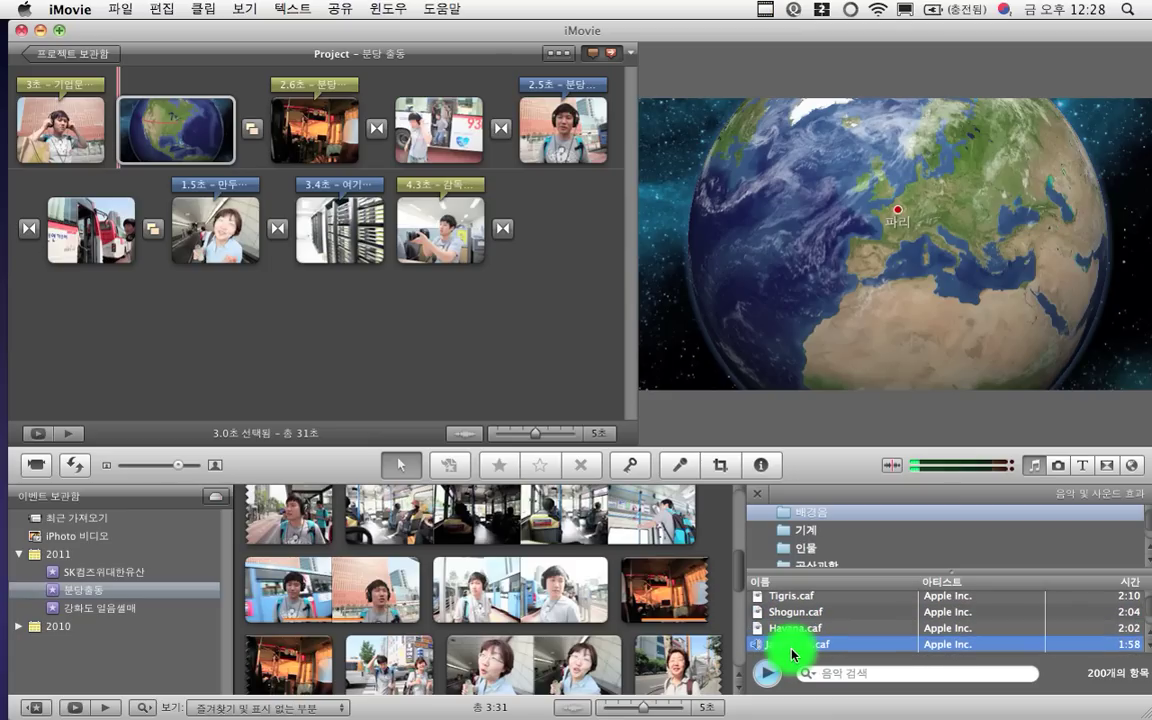
{"action": "scroll", "coordinate": [792, 645], "scroll_direction": "down", "scroll_amount": 2}
{"action": "left_click", "coordinate": [792, 643]}
{"action": "scroll", "coordinate": [792, 643], "scroll_direction": "down", "scroll_amount": 2}
{"action": "left_click", "coordinate": [792, 631]}
{"action": "scroll", "coordinate": [792, 631], "scroll_direction": "down", "scroll_amount": 1}
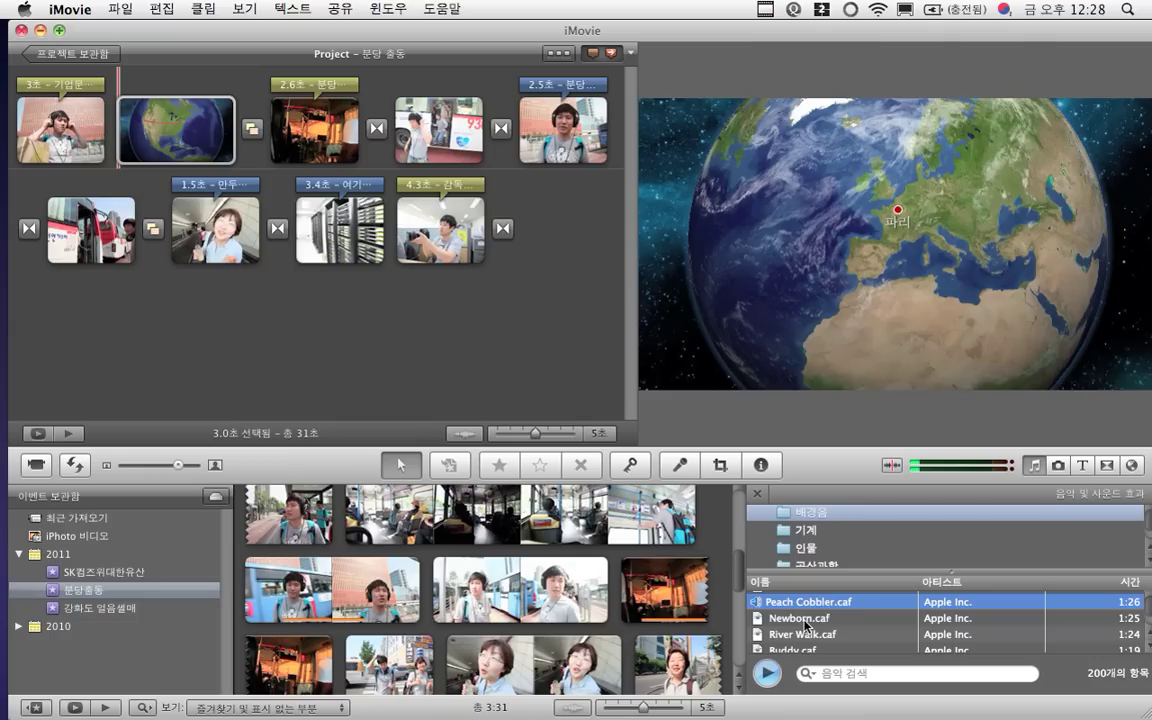
{"action": "left_click", "coordinate": [767, 672]}
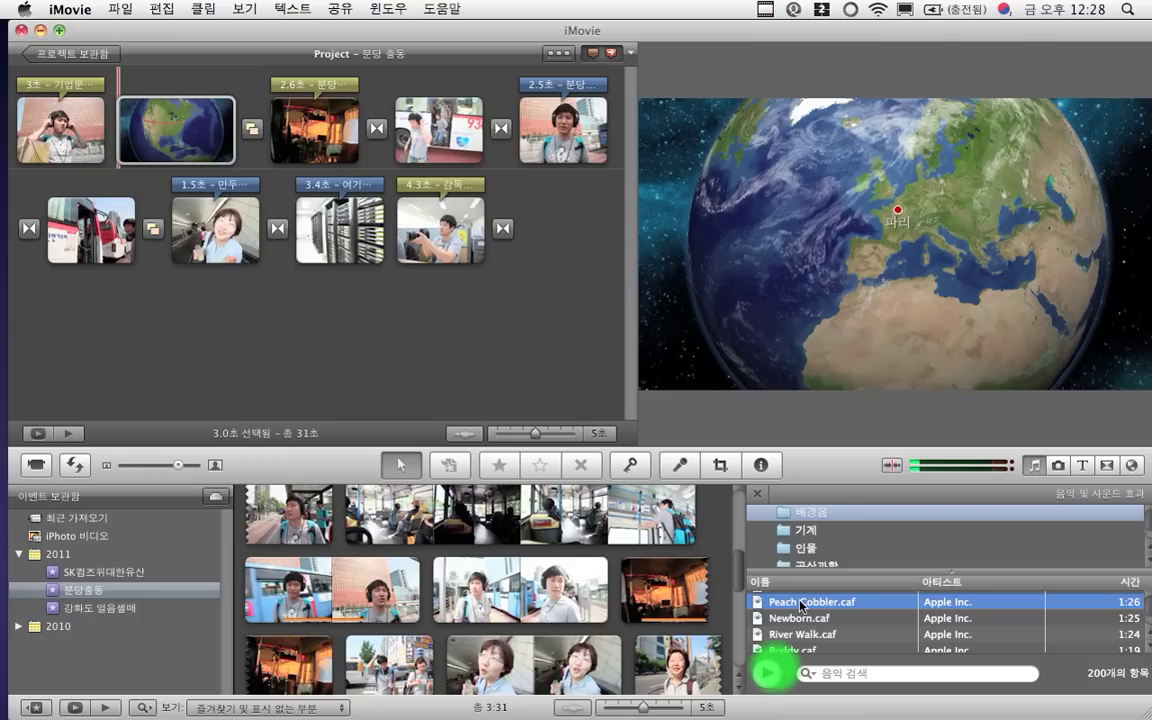
Drop Peach Cobbler.caf onto the project background so it spans all 31 seconds
{"action": "mouse_move", "coordinate": [803, 605]}
{"action": "left_mouse_down"}
{"action": "mouse_move", "coordinate": [612, 452]}
{"action": "mouse_move", "coordinate": [566, 375]}
{"action": "left_mouse_up"}
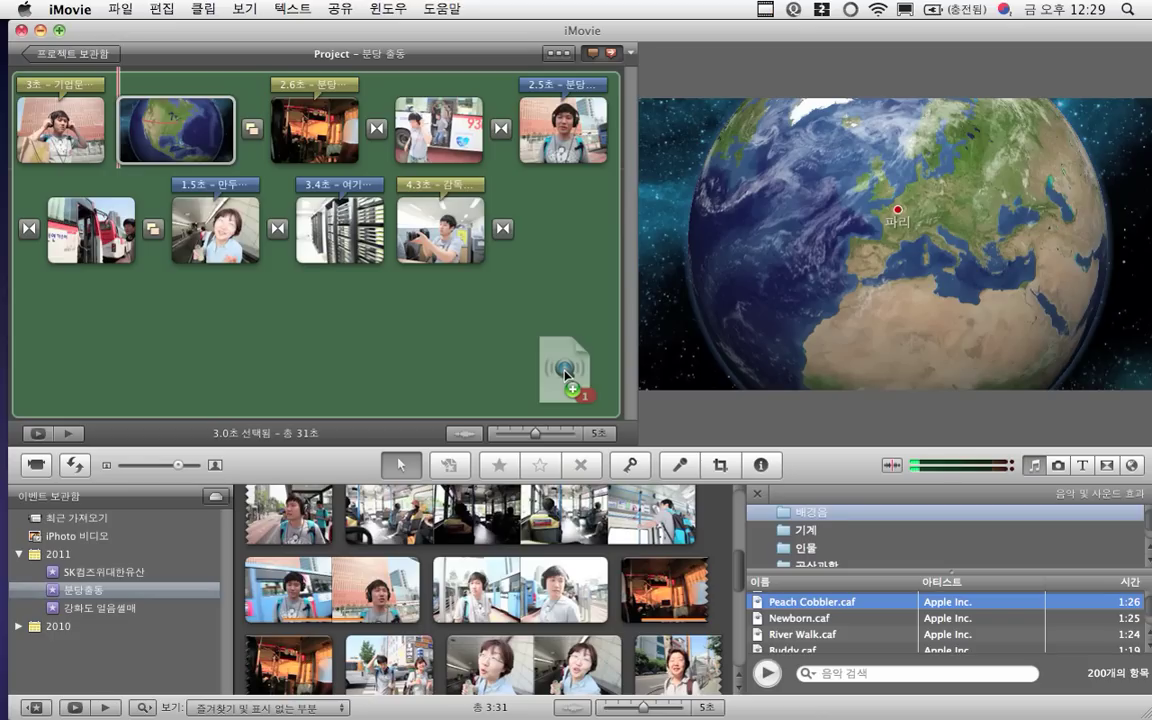
{"action": "left_click_drag", "start_coordinate": [565, 375], "coordinate": [565, 377]}
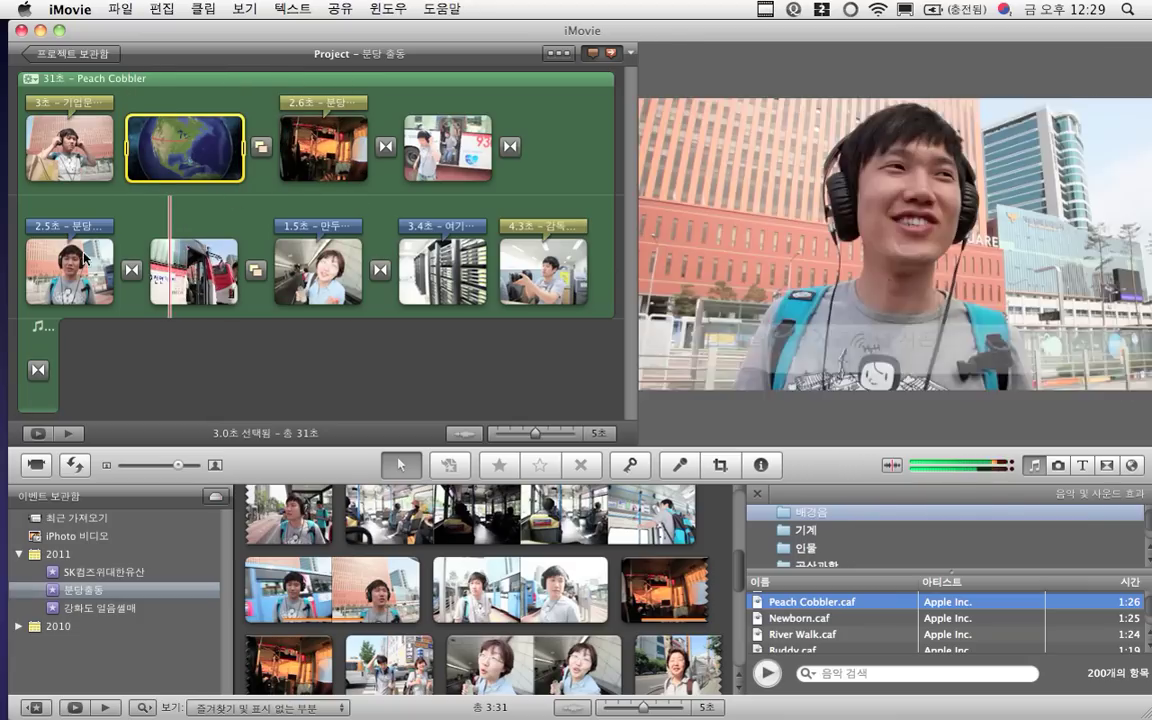
Play the project with its new music from the first clip, then move the window aside
{"action": "left_click", "coordinate": [96, 178]}
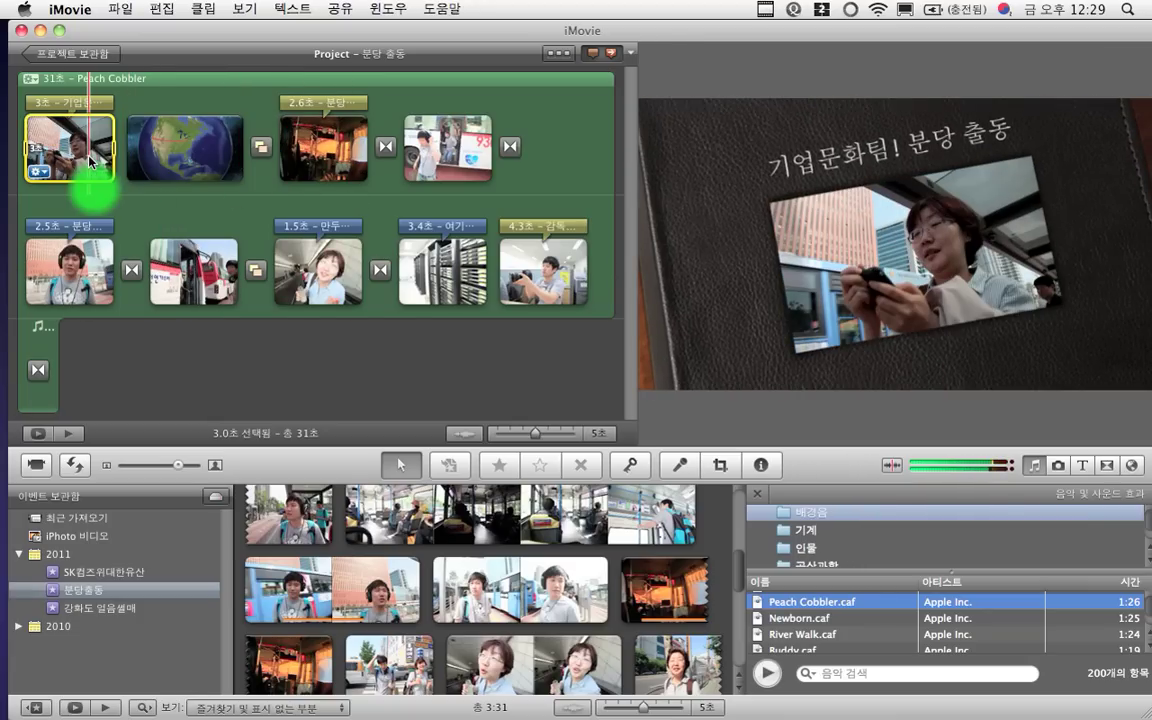
{"action": "key", "text": "space"}
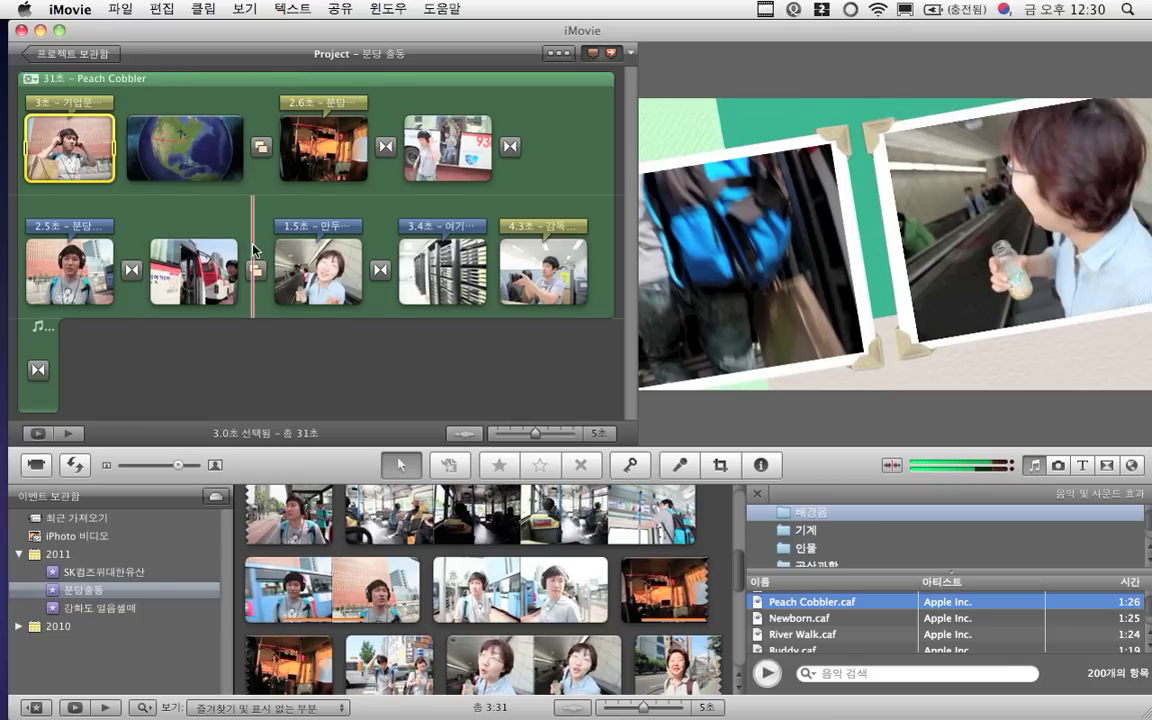
{"action": "left_click_drag", "start_coordinate": [190, 32], "coordinate": [344, 218]}
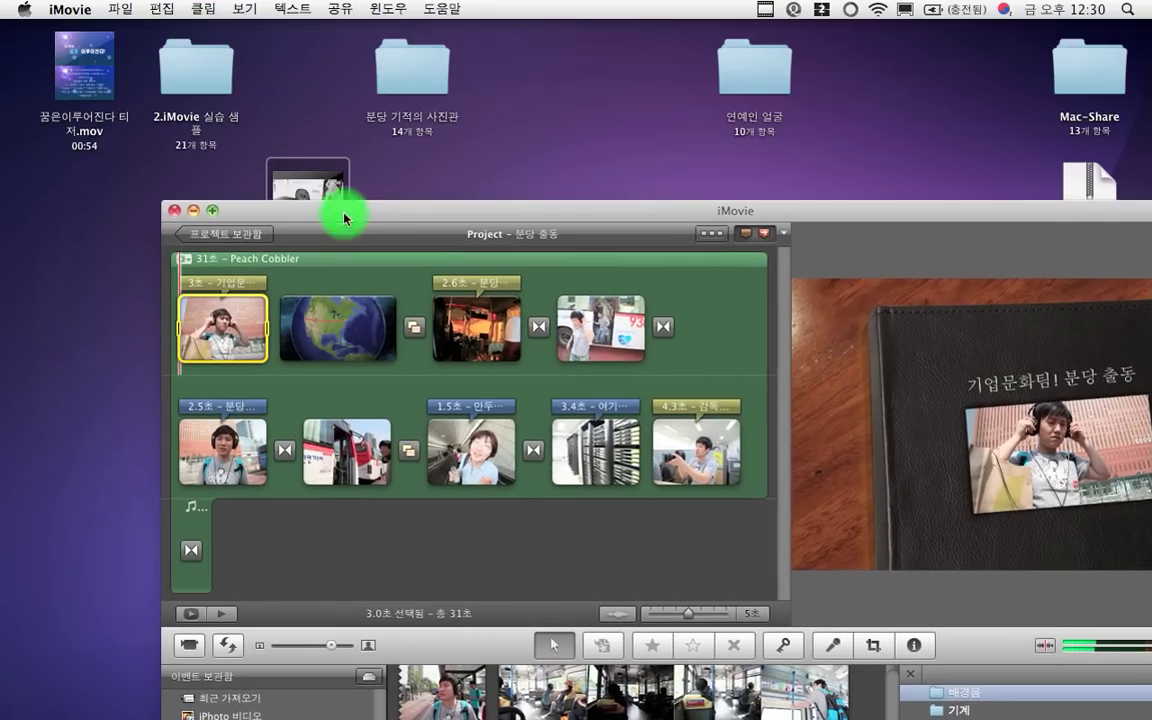
Open the 연예인 얼굴 folder, shrink its icons, and arrange it beside the iMovie window
{"action": "double_click", "coordinate": [754, 62]}
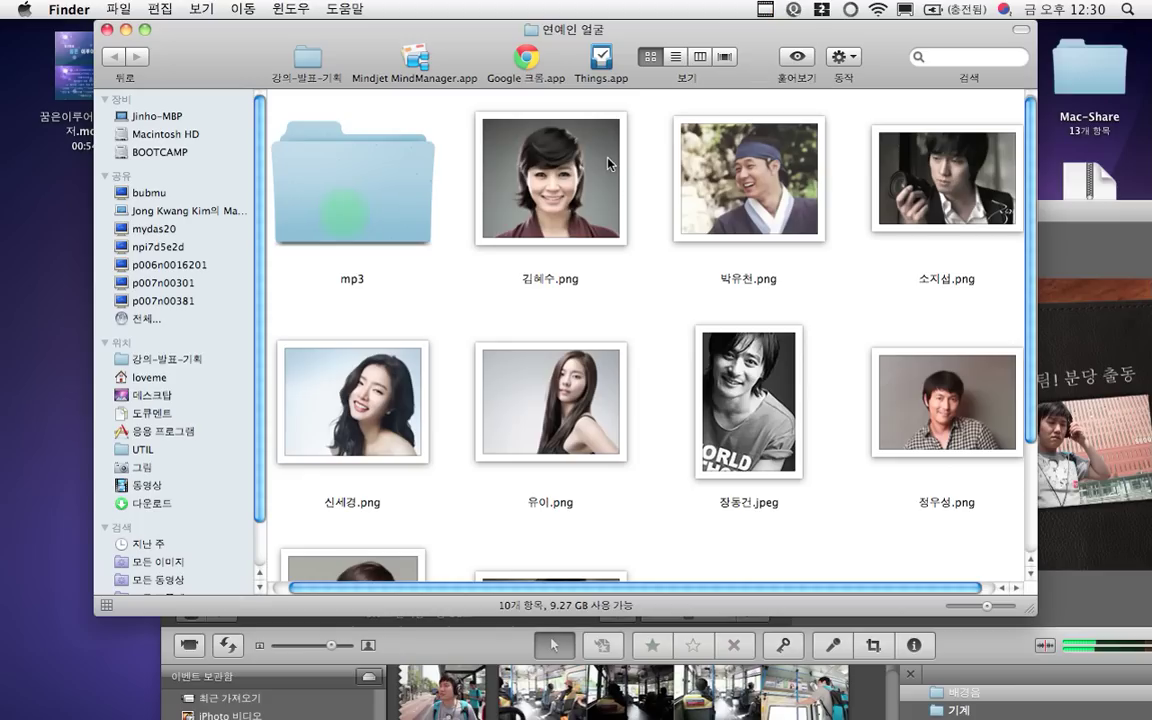
{"action": "left_click_drag", "start_coordinate": [474, 42], "coordinate": [220, 42]}
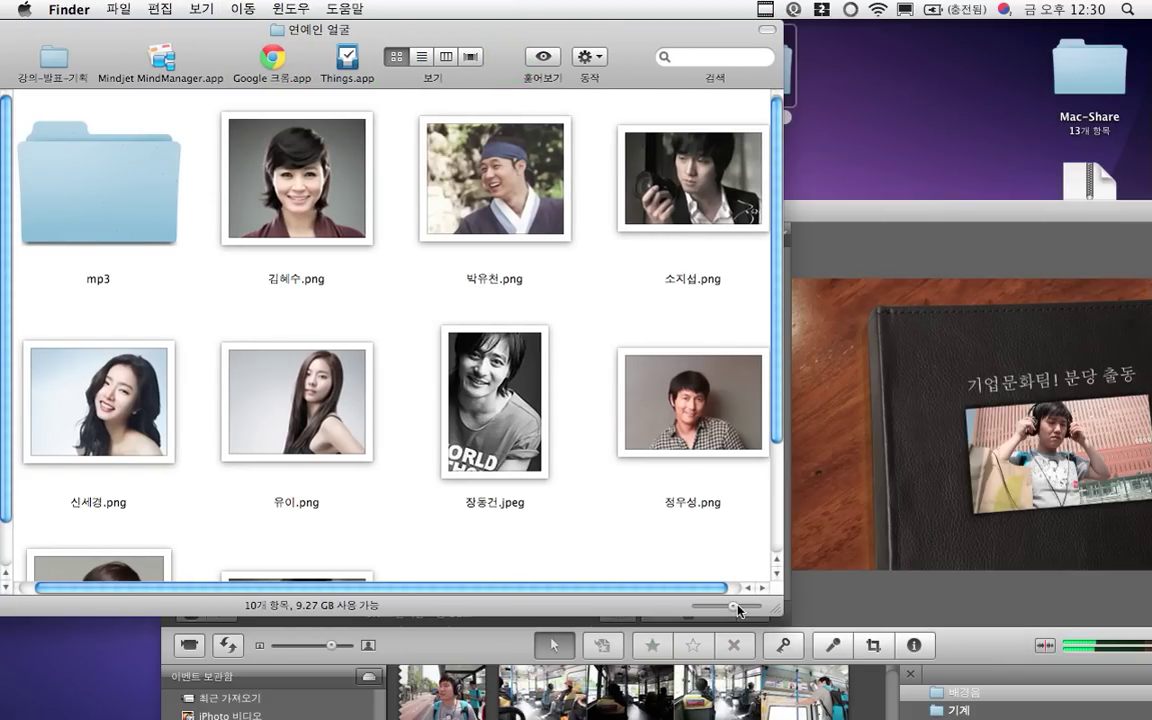
{"action": "left_click_drag", "start_coordinate": [727, 605], "coordinate": [678, 588]}
{"action": "left_click_drag", "start_coordinate": [751, 213], "coordinate": [890, 160]}
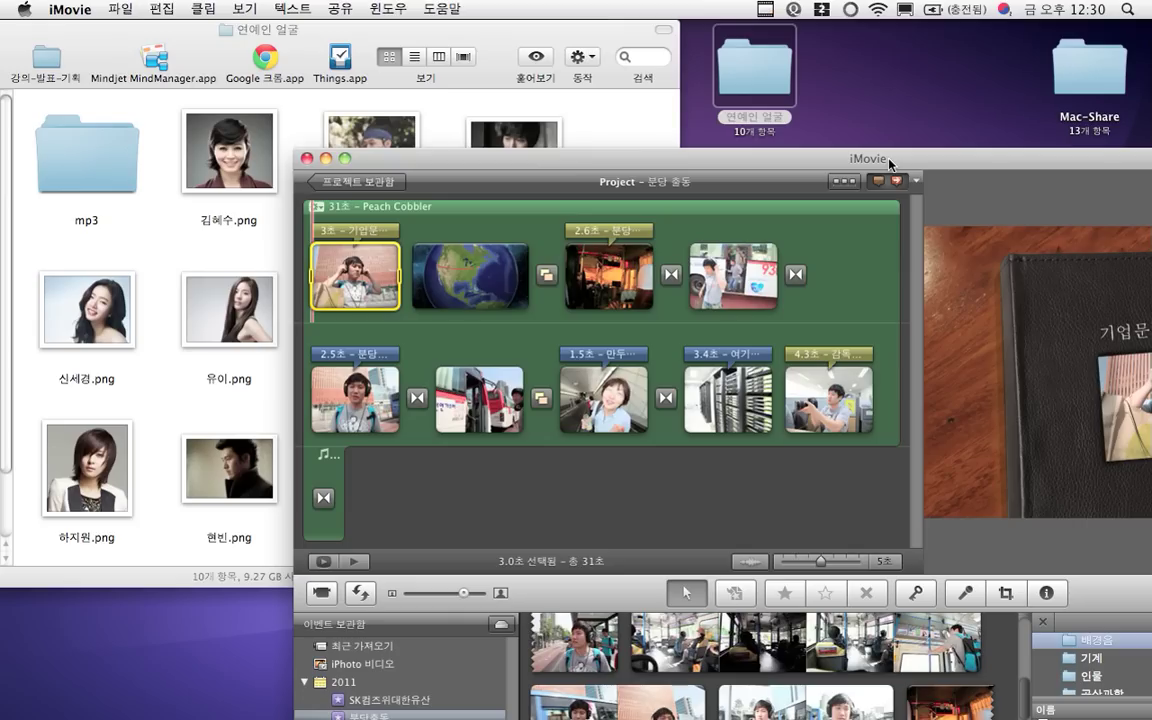
{"action": "left_click_drag", "start_coordinate": [617, 162], "coordinate": [807, 34]}
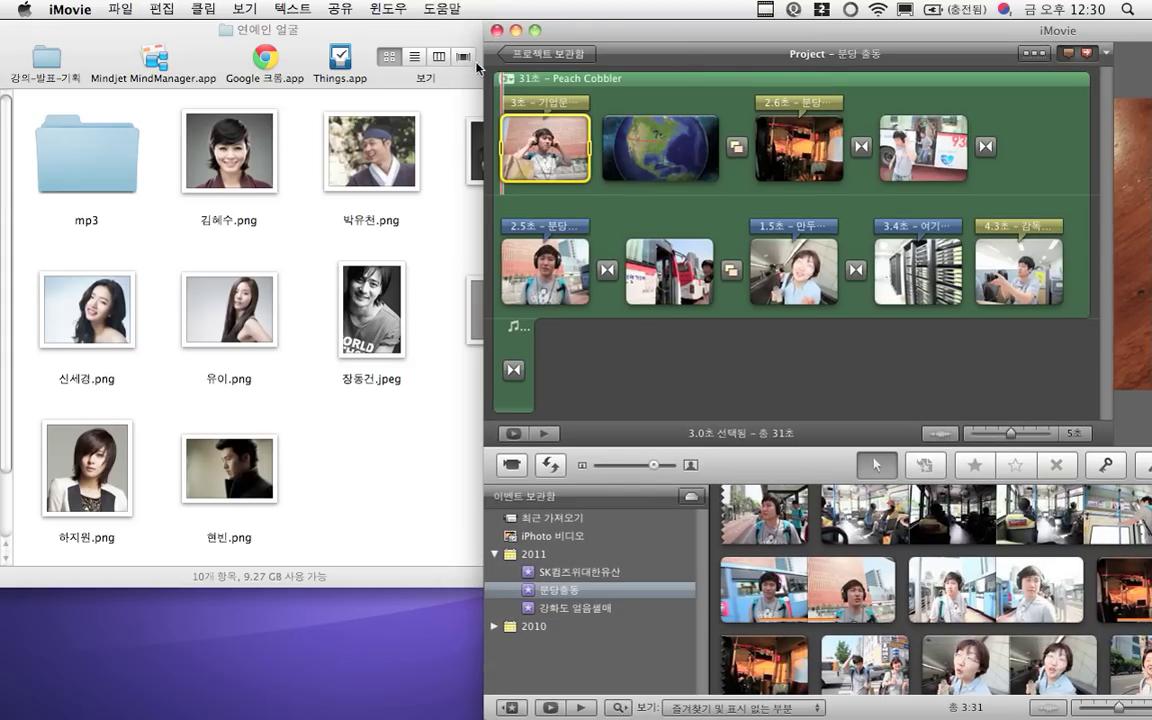
{"action": "left_click_drag", "start_coordinate": [373, 53], "coordinate": [324, 43]}
Select all nine celebrity photos except the mp3 folder, then bring iMovie forward
{"action": "left_click_drag", "start_coordinate": [548, 477], "coordinate": [66, 312]}
{"action": "right_click", "coordinate": [558, 210]}
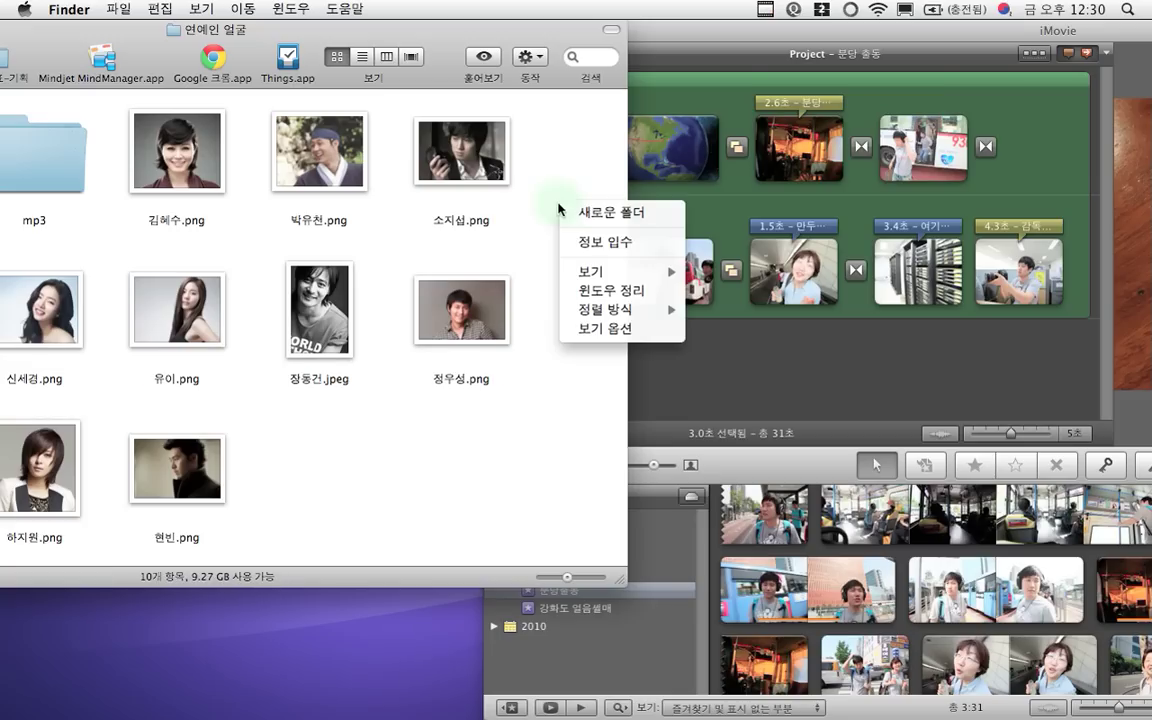
{"action": "left_click", "coordinate": [555, 202]}
{"action": "left_click", "coordinate": [505, 460]}
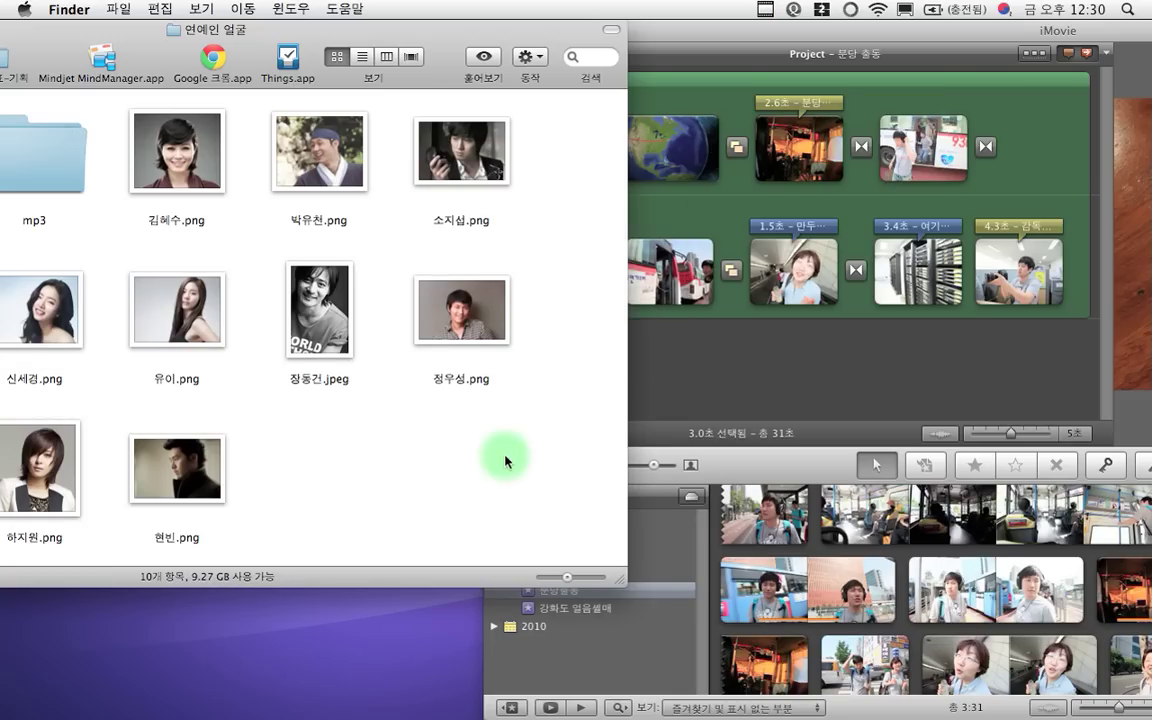
{"action": "key", "text": "super+a"}
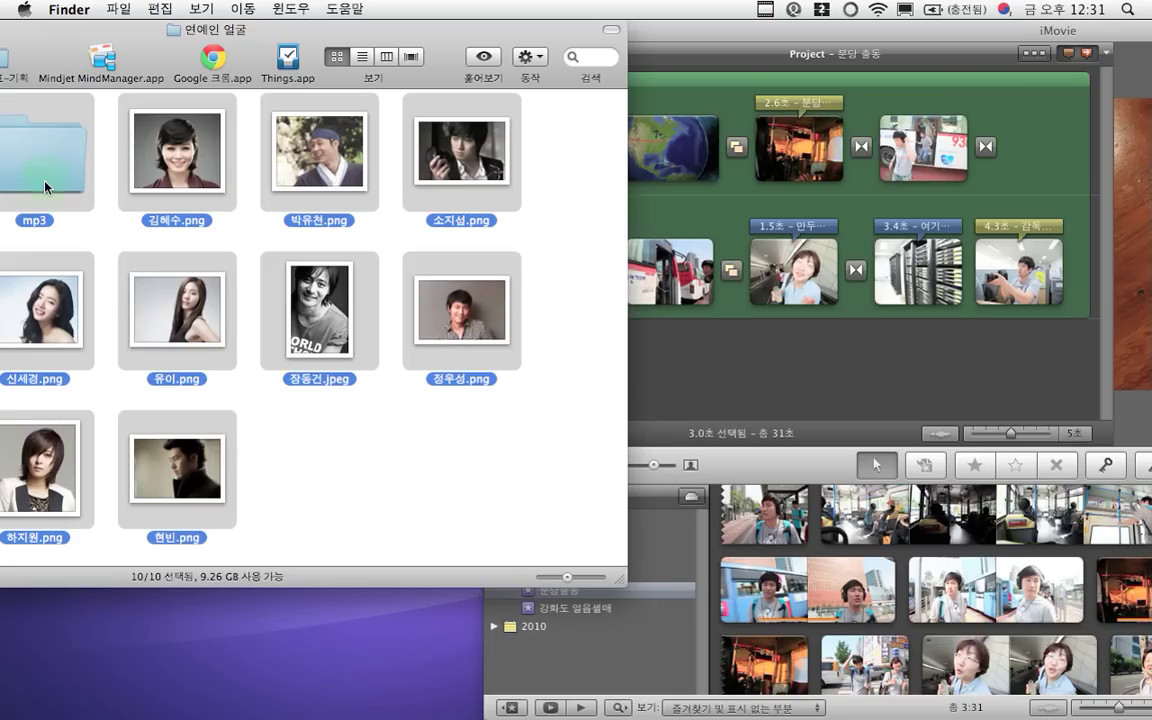
{"action": "left_click", "coordinate": [45, 187], "text": "super"}
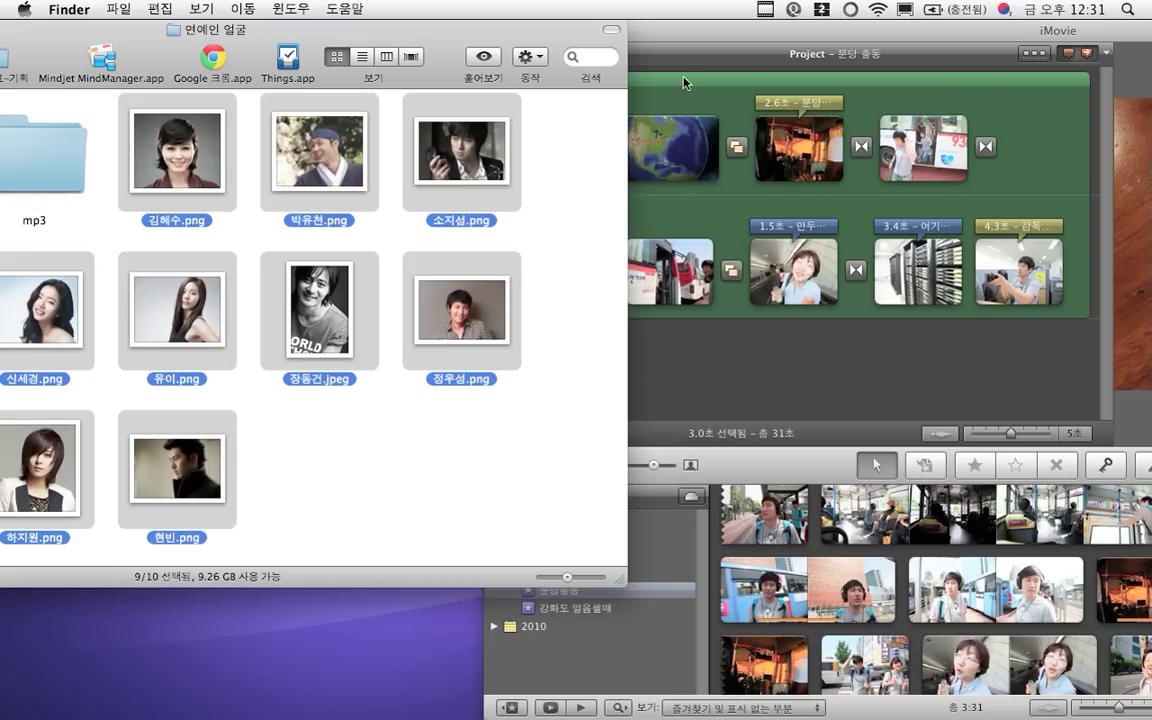
{"action": "left_click", "coordinate": [692, 38]}
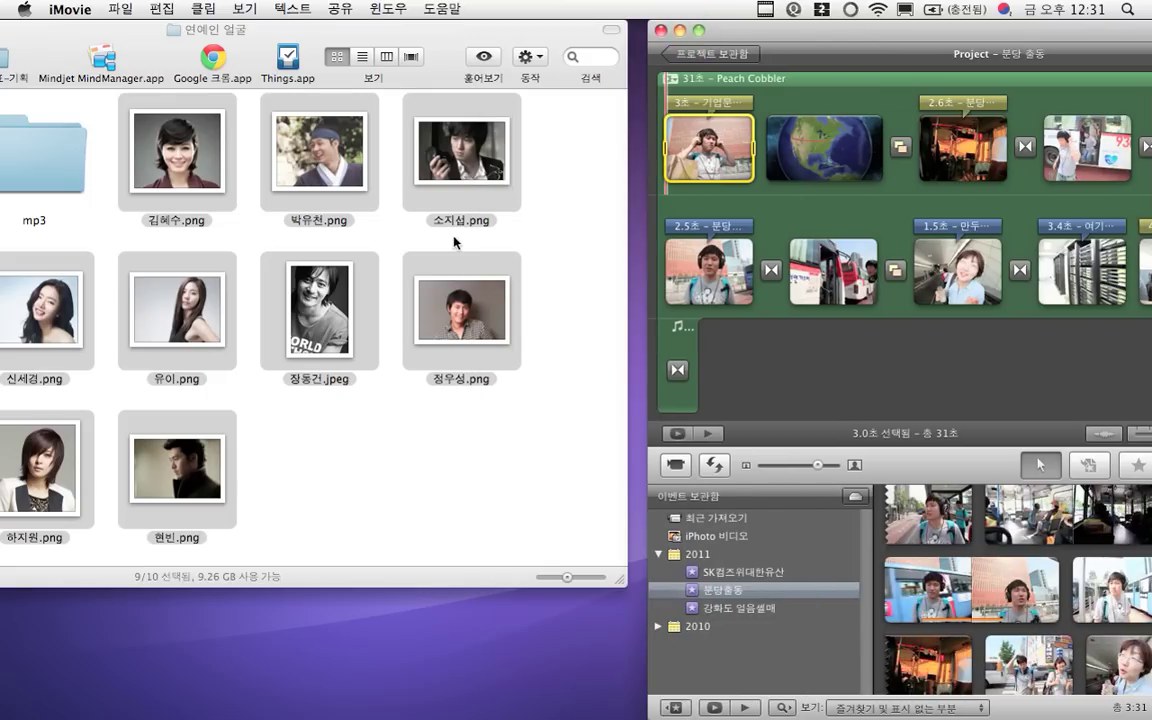
Add the nine celebrity photos to the end of the project, making it 1:15, then shift the window left
{"action": "left_click_drag", "start_coordinate": [455, 290], "coordinate": [1137, 268]}
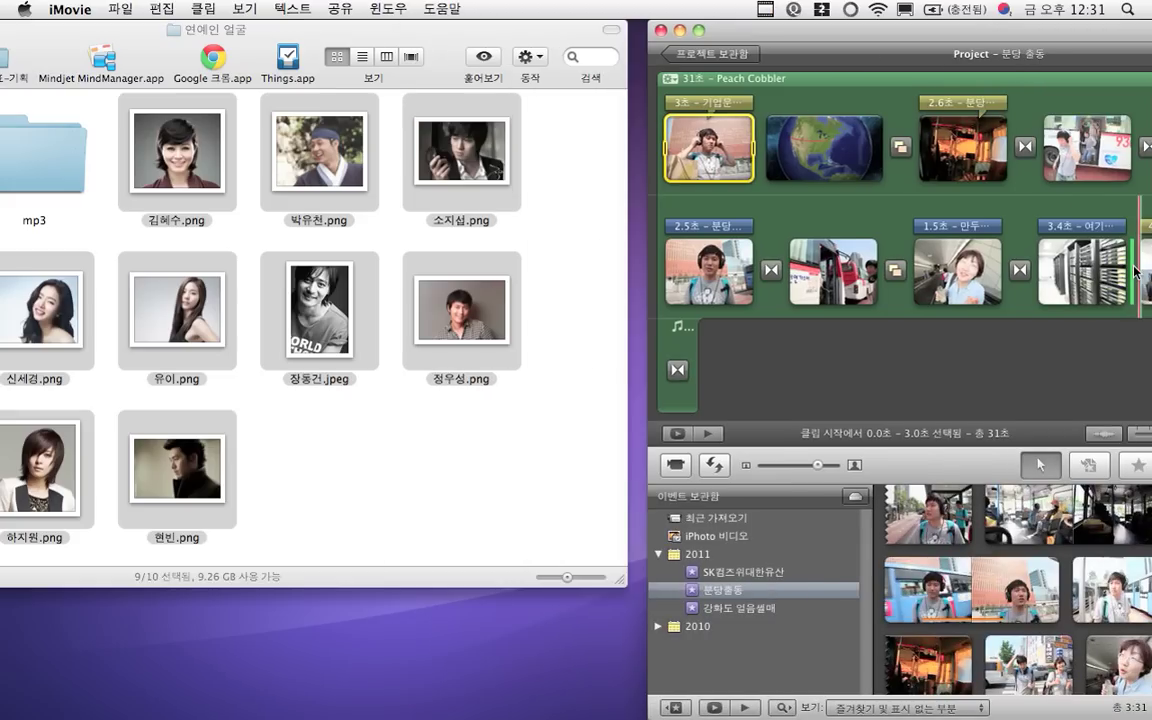
{"action": "left_click", "coordinate": [1036, 41]}
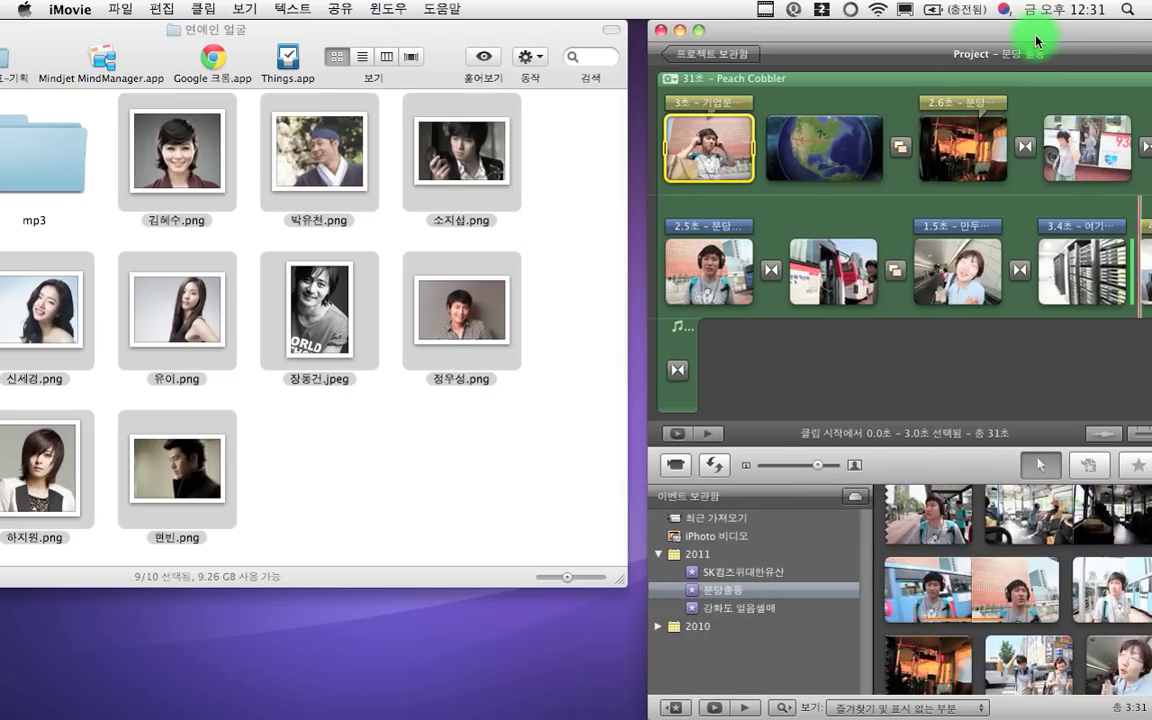
{"action": "left_click_drag", "start_coordinate": [1036, 41], "coordinate": [549, 17]}
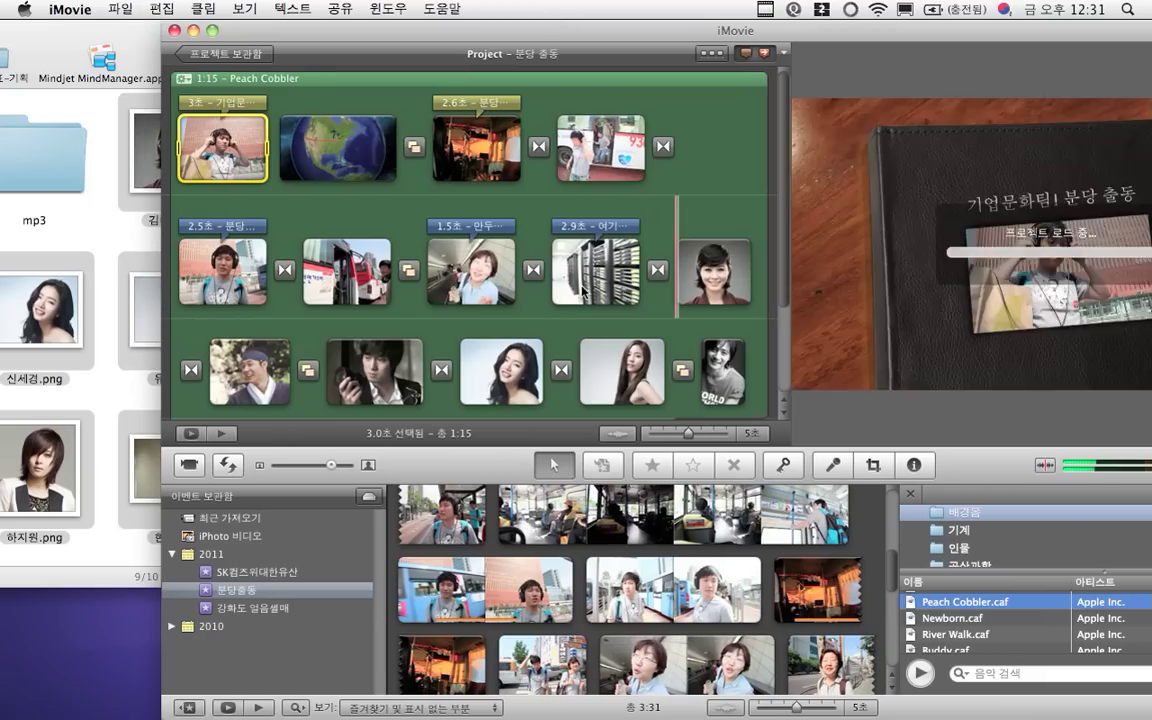
Select the photo of the man holding a camera and move the window to the left screen edge
{"action": "scroll", "coordinate": [583, 290], "scroll_direction": "down", "scroll_amount": 5}
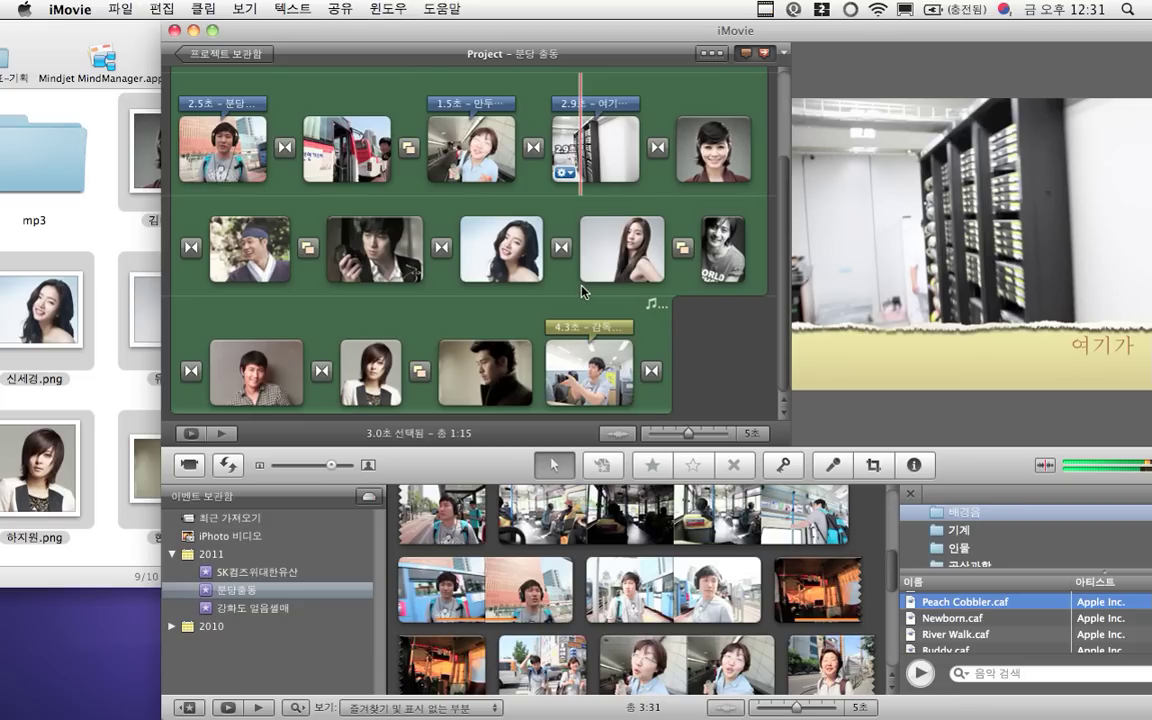
{"action": "scroll", "coordinate": [582, 291], "scroll_direction": "up", "scroll_amount": 3}
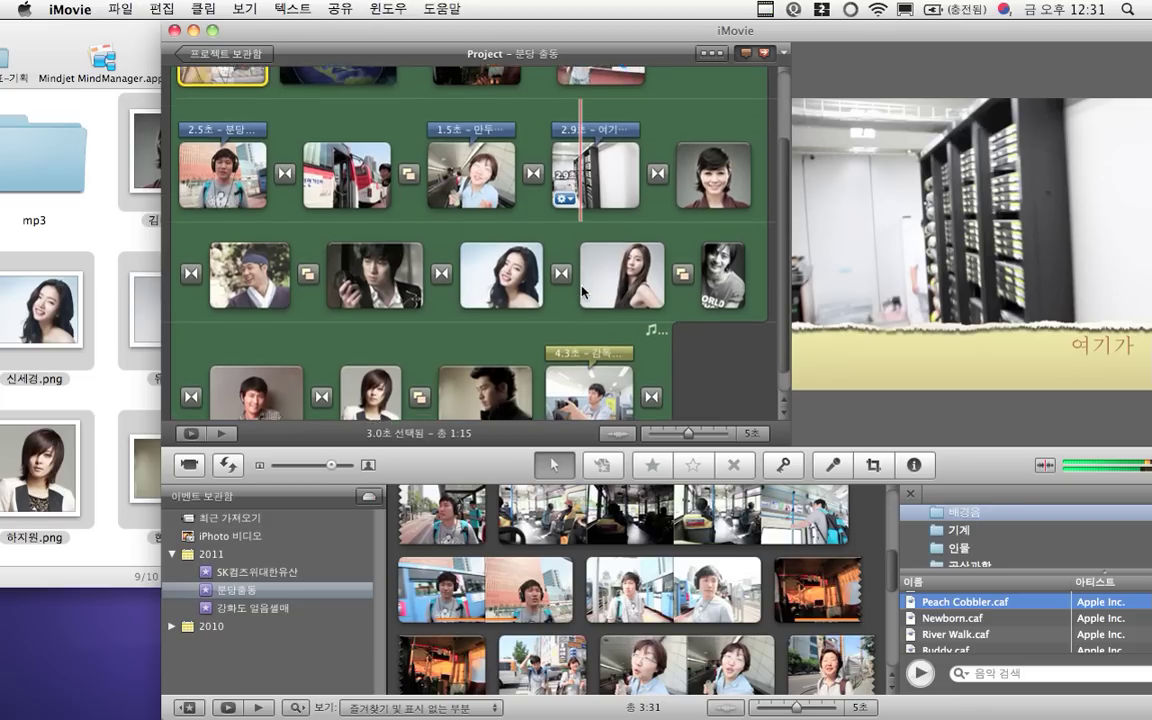
{"action": "scroll", "coordinate": [583, 291], "scroll_direction": "down", "scroll_amount": 3}
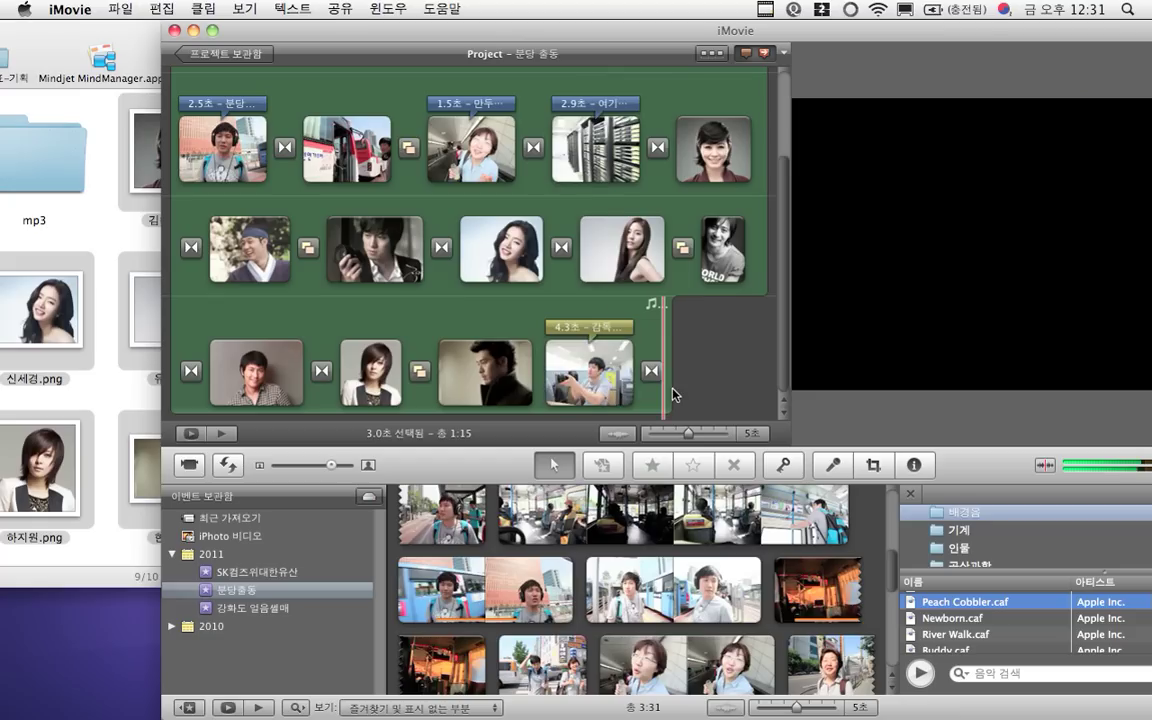
{"action": "mouse_move", "coordinate": [641, 395]}
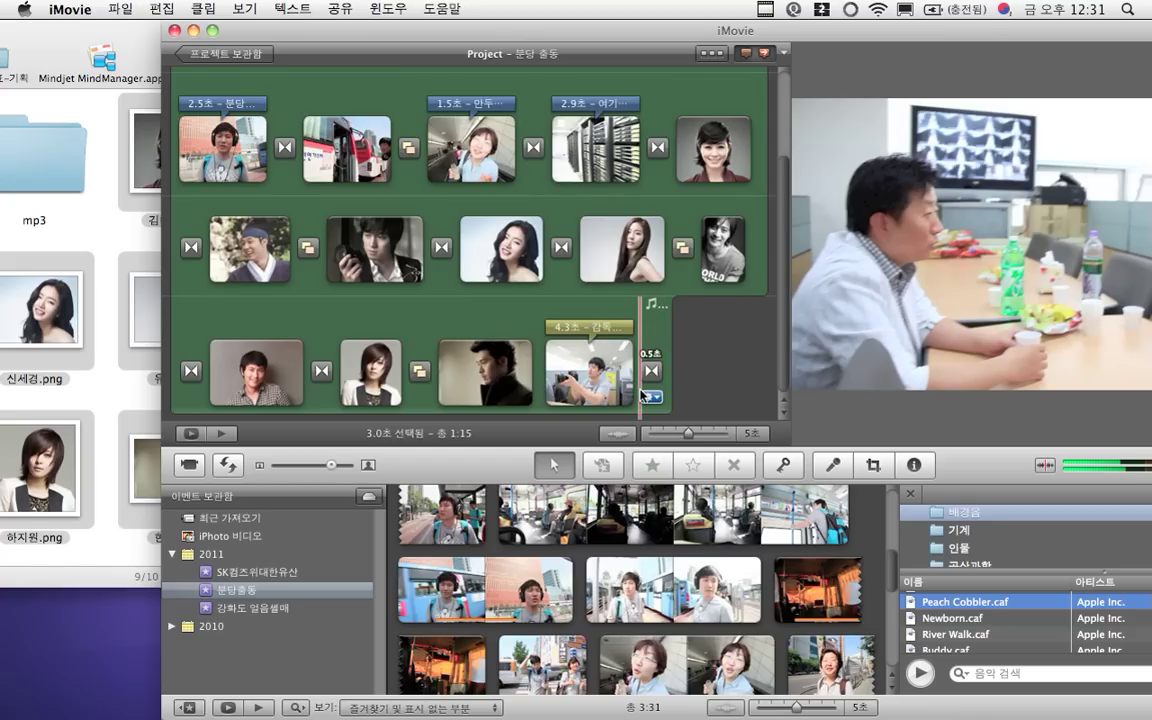
{"action": "mouse_move", "coordinate": [562, 265]}
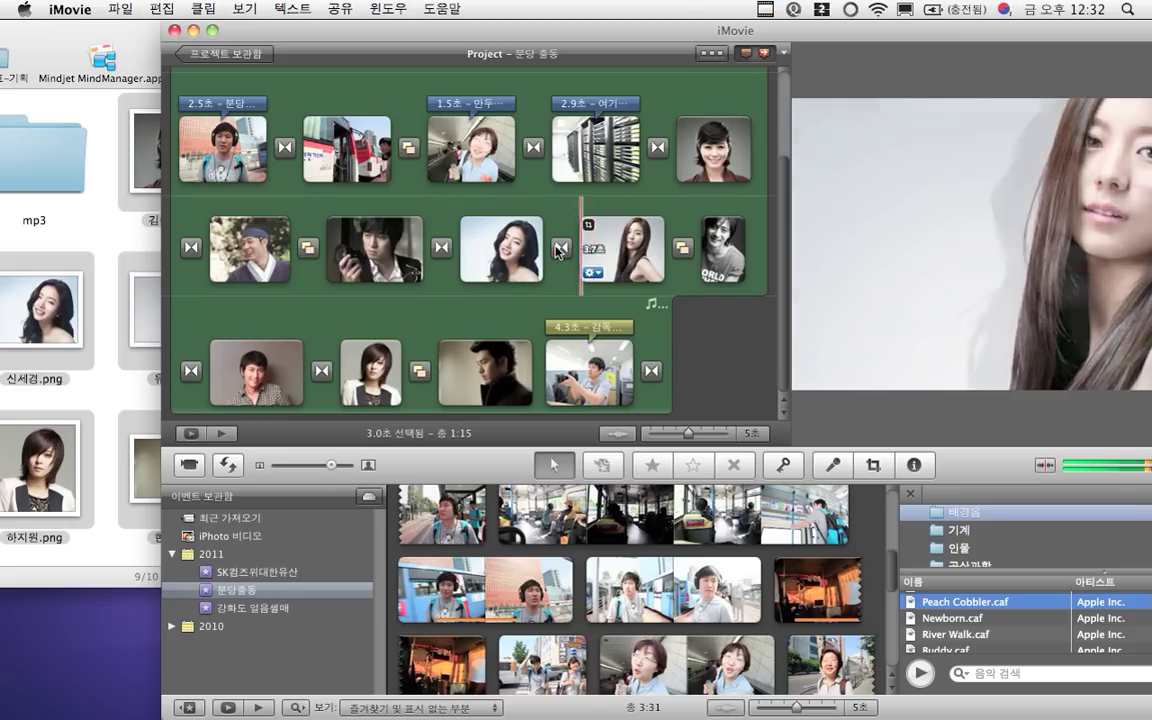
{"action": "left_click", "coordinate": [381, 252]}
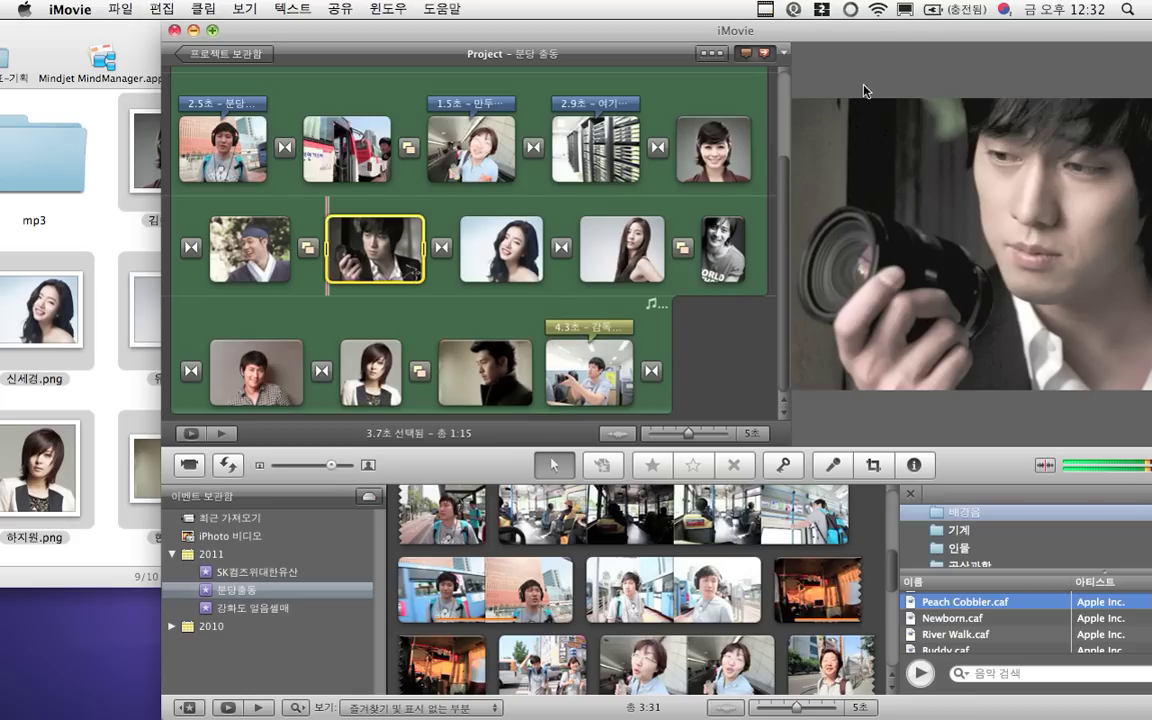
{"action": "left_click_drag", "start_coordinate": [869, 47], "coordinate": [707, 47]}
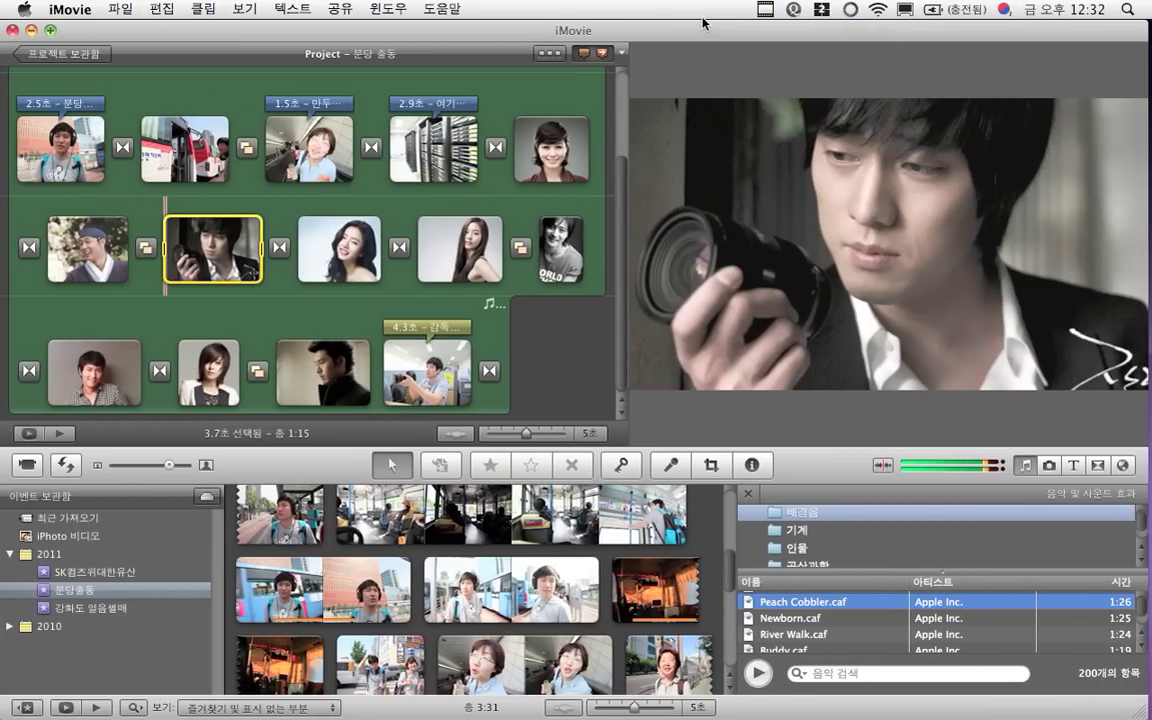
Caption the camera photo with a 밑에서 삼분의 일 1 title showing the man's name and 장비담당
{"action": "left_click", "coordinate": [1071, 463]}
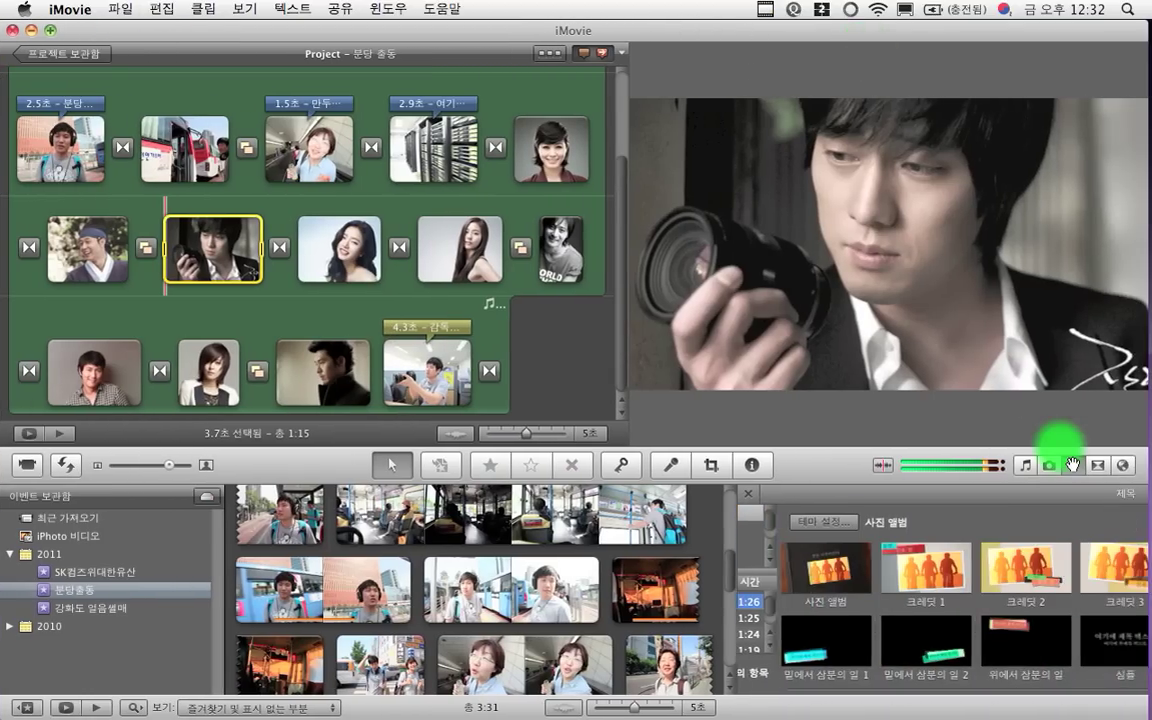
{"action": "scroll", "coordinate": [975, 640], "scroll_direction": "down", "scroll_amount": 3}
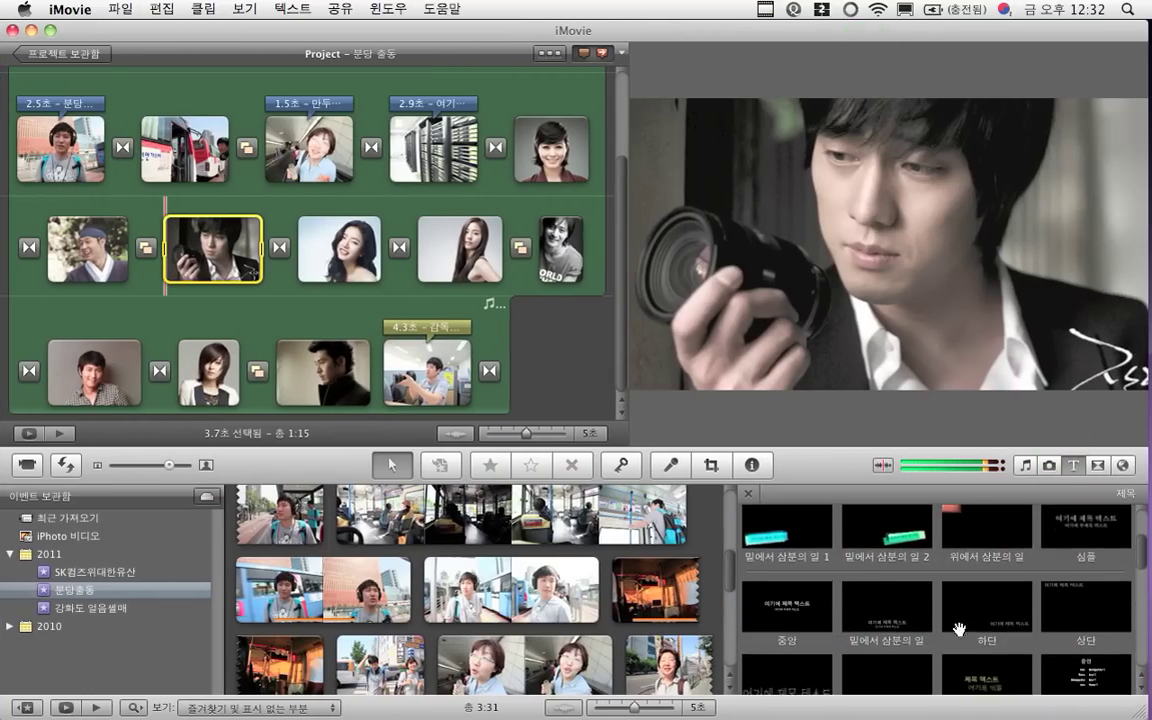
{"action": "left_click_drag", "start_coordinate": [795, 540], "coordinate": [217, 254]}
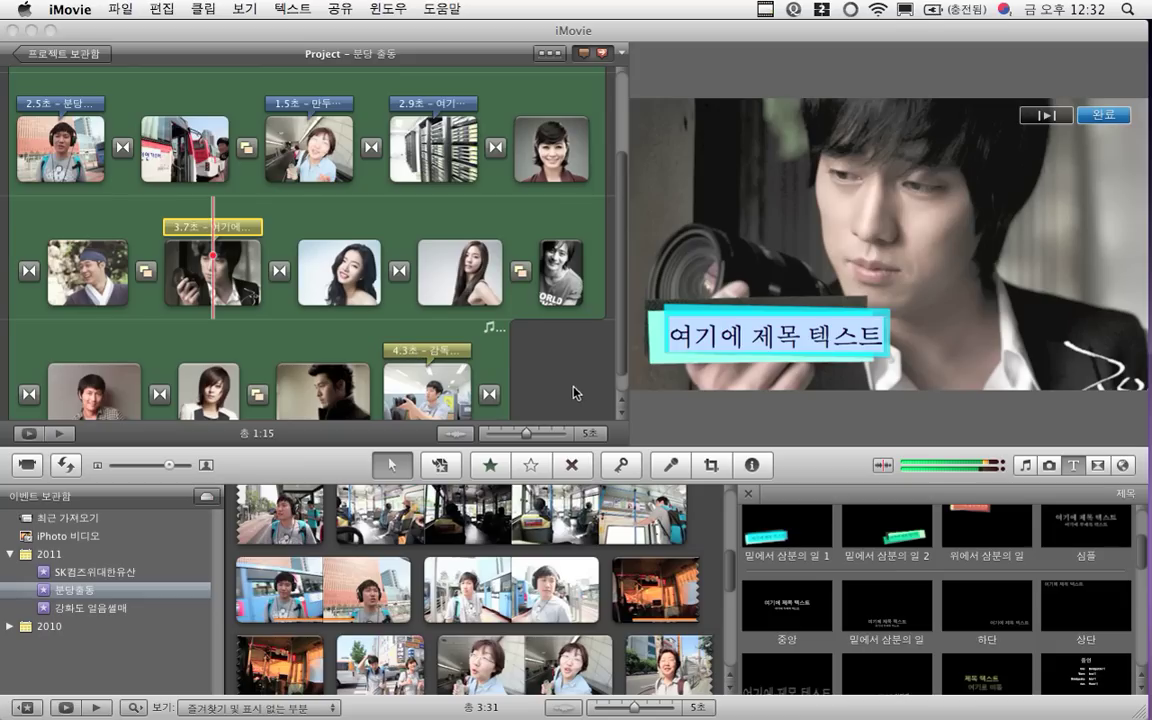
{"action": "left_click", "coordinate": [700, 346]}
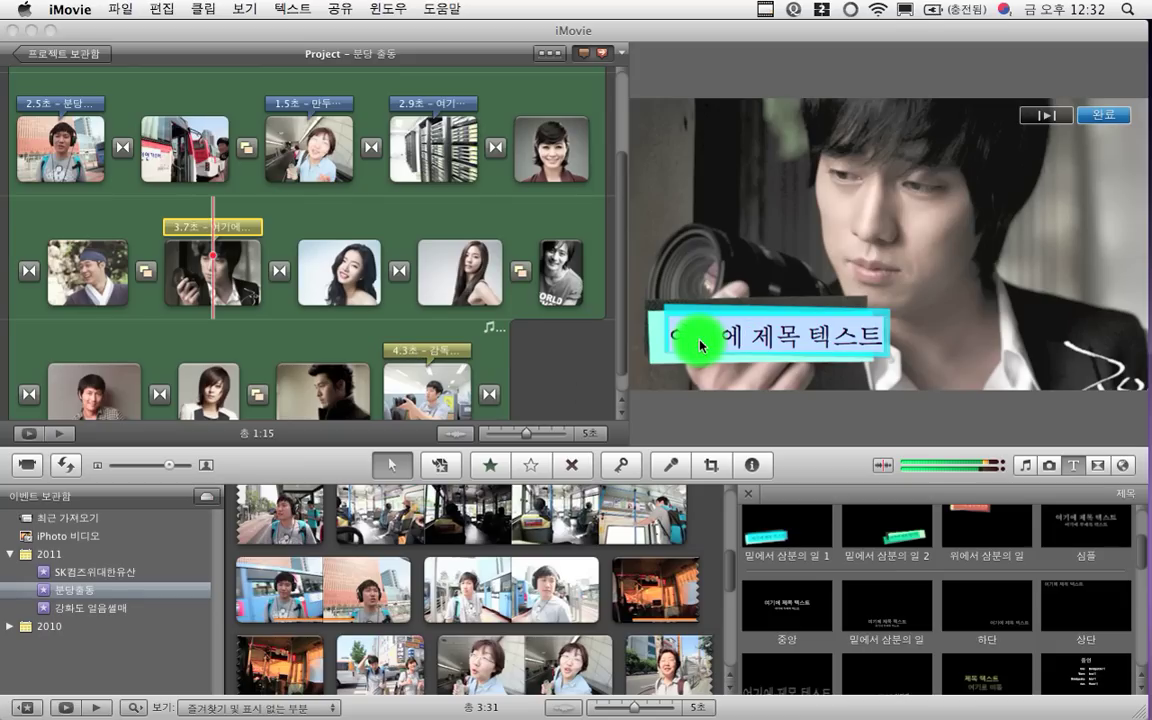
{"action": "type", "text": "소지섭"}
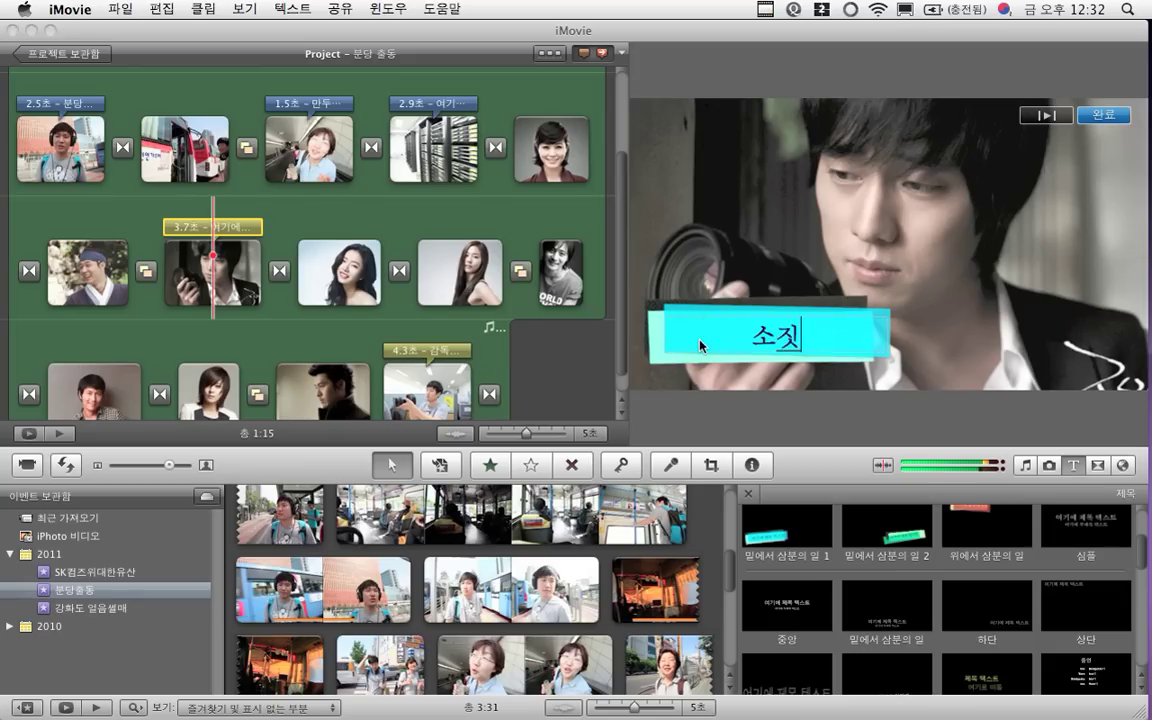
{"action": "type", "text": " ㅈ"}
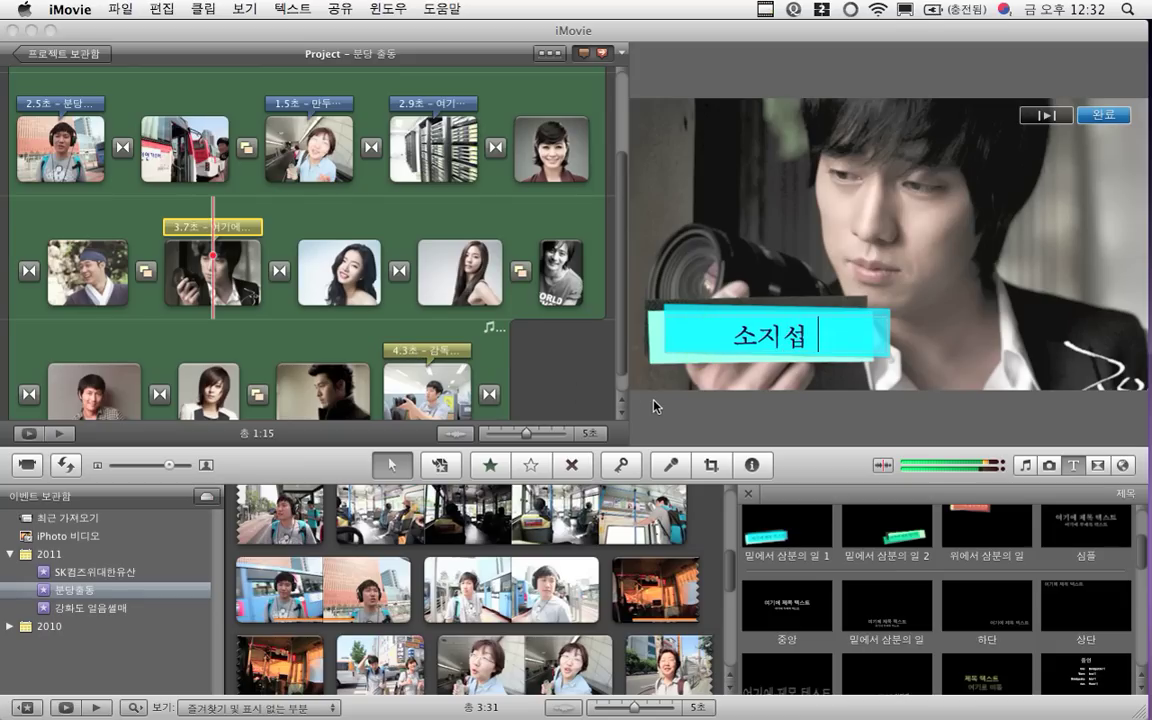
{"action": "type", "text": "장비담당"}
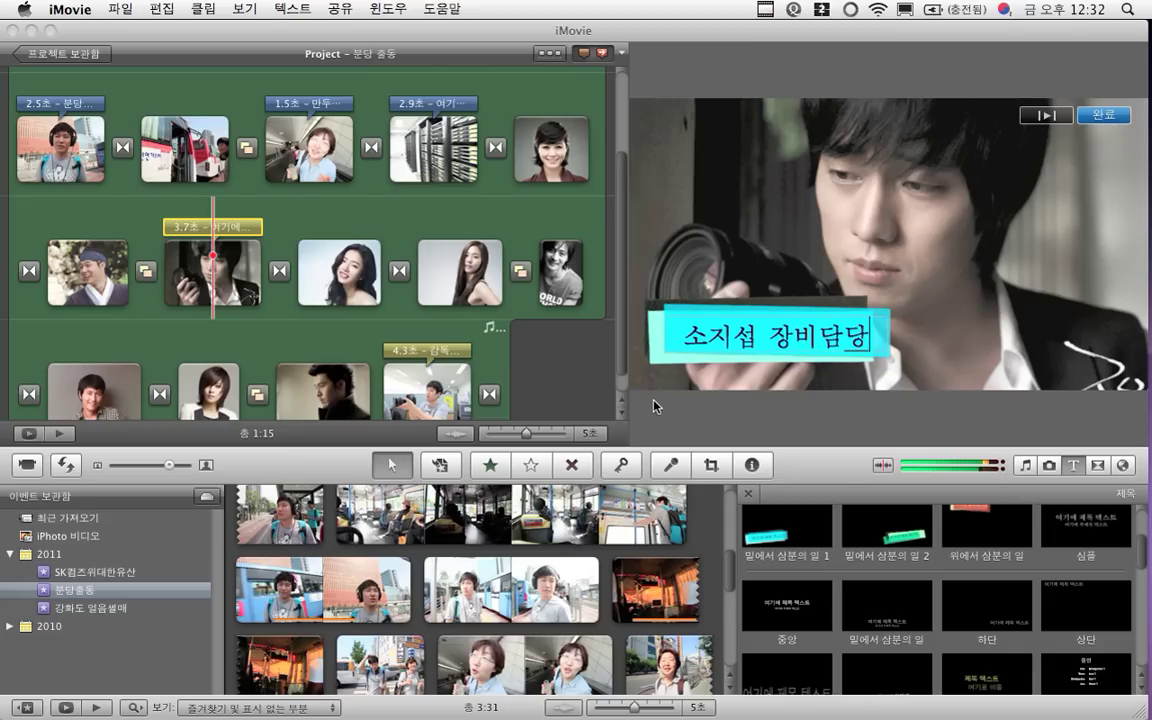
{"action": "left_click", "coordinate": [518, 463]}
{"action": "left_click", "coordinate": [575, 140]}
{"action": "double_click", "coordinate": [592, 104]}
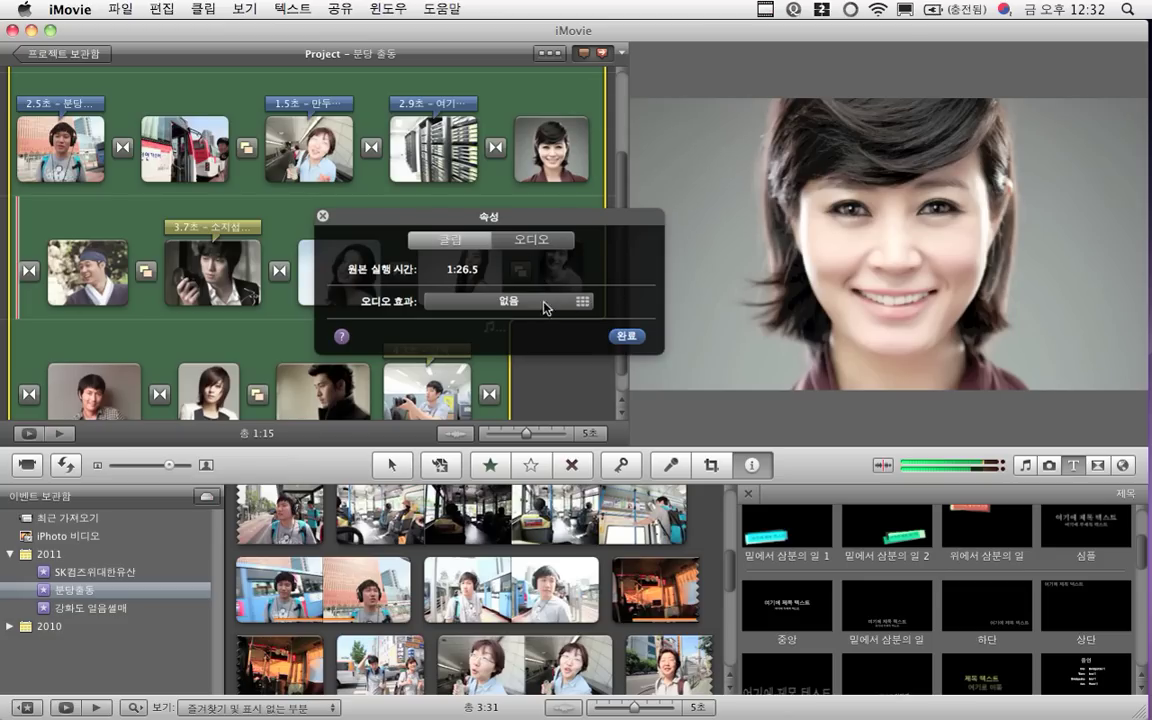
{"action": "left_click", "coordinate": [591, 305]}
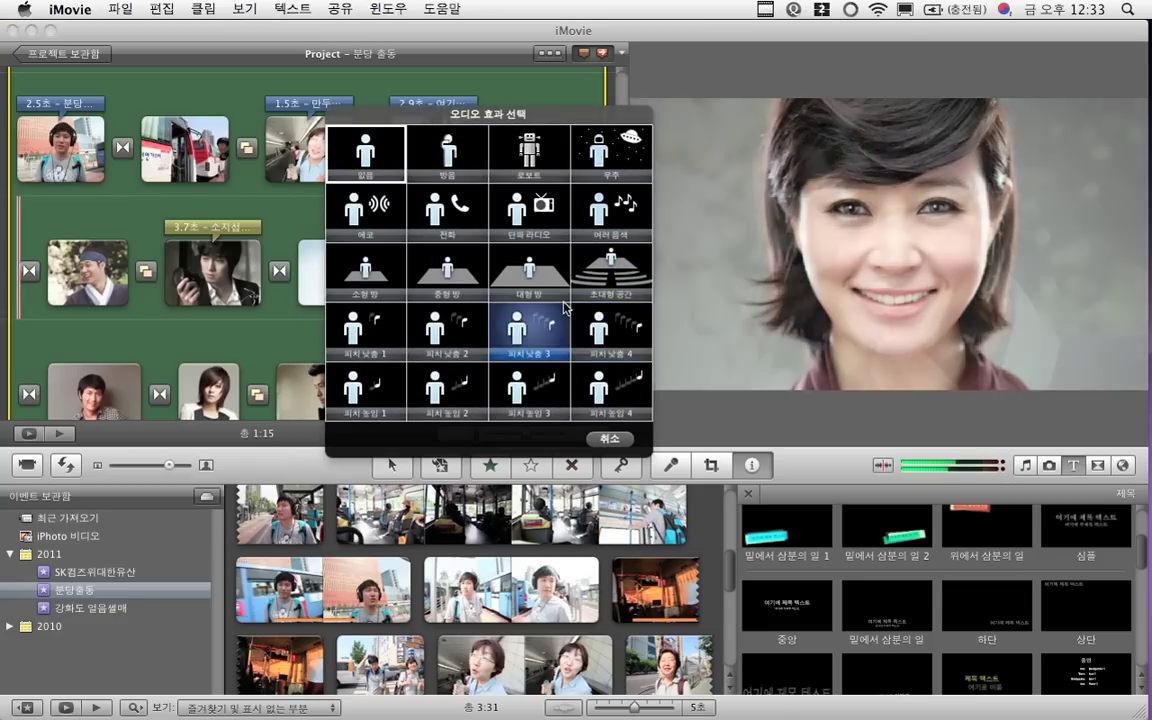
{"action": "left_click", "coordinate": [609, 440]}
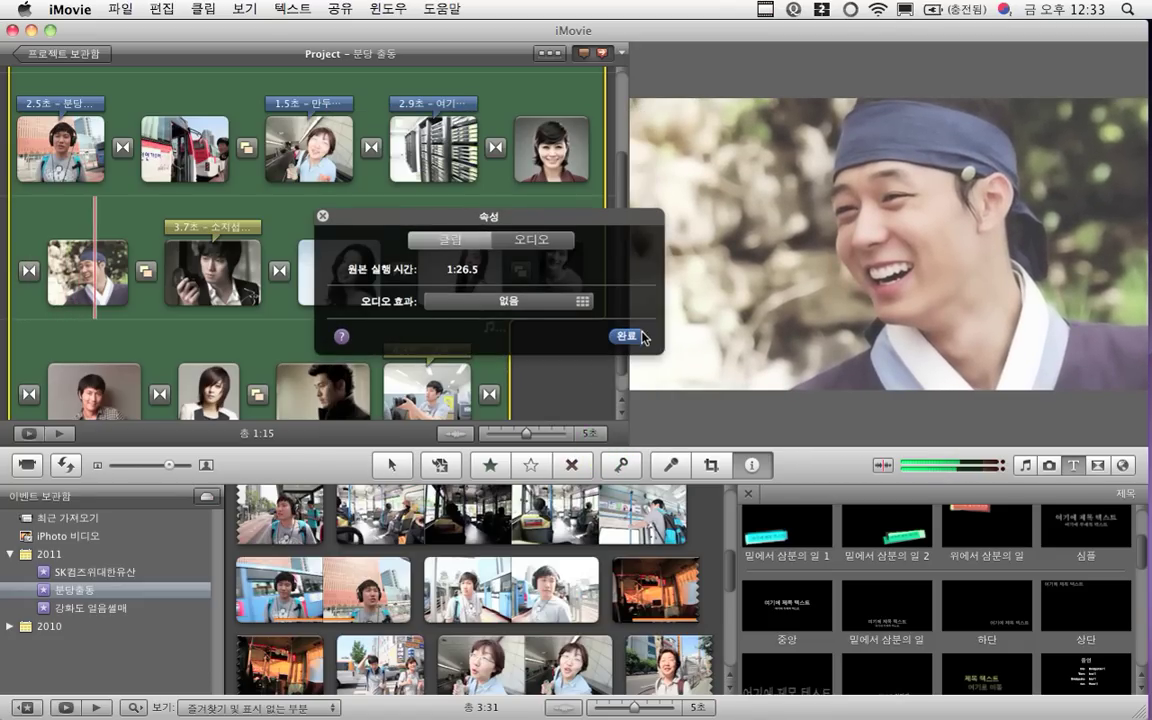
{"action": "left_click", "coordinate": [626, 336]}
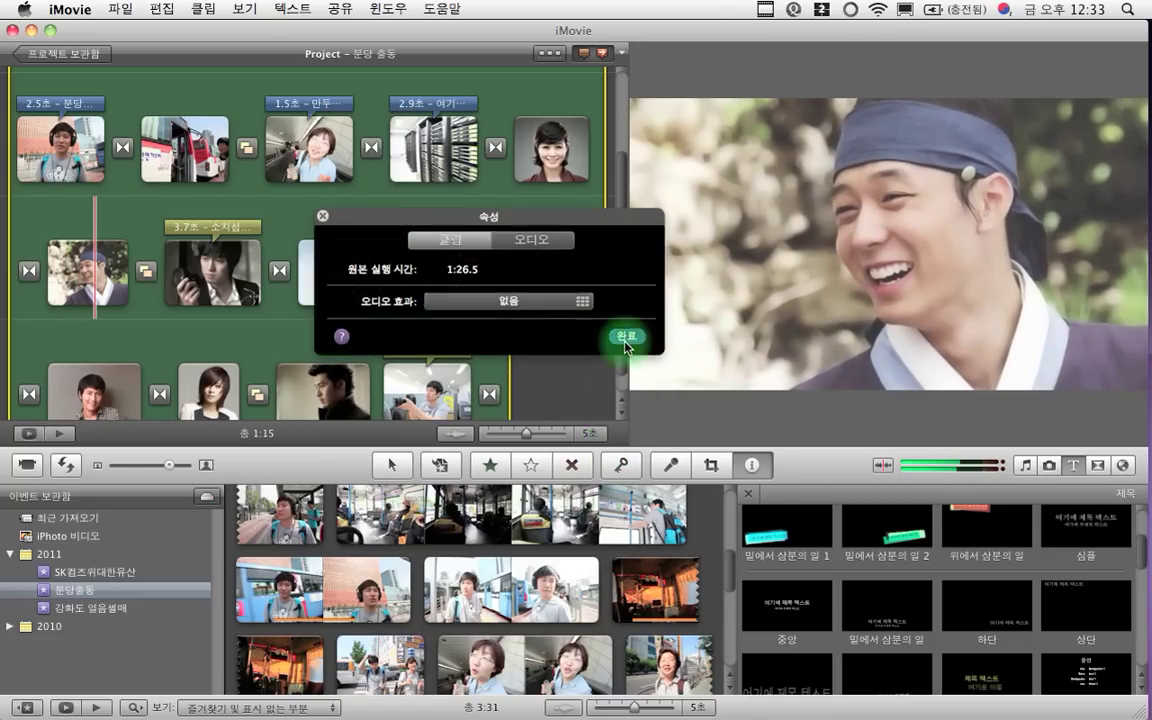
{"action": "key", "text": "super+shift+a"}
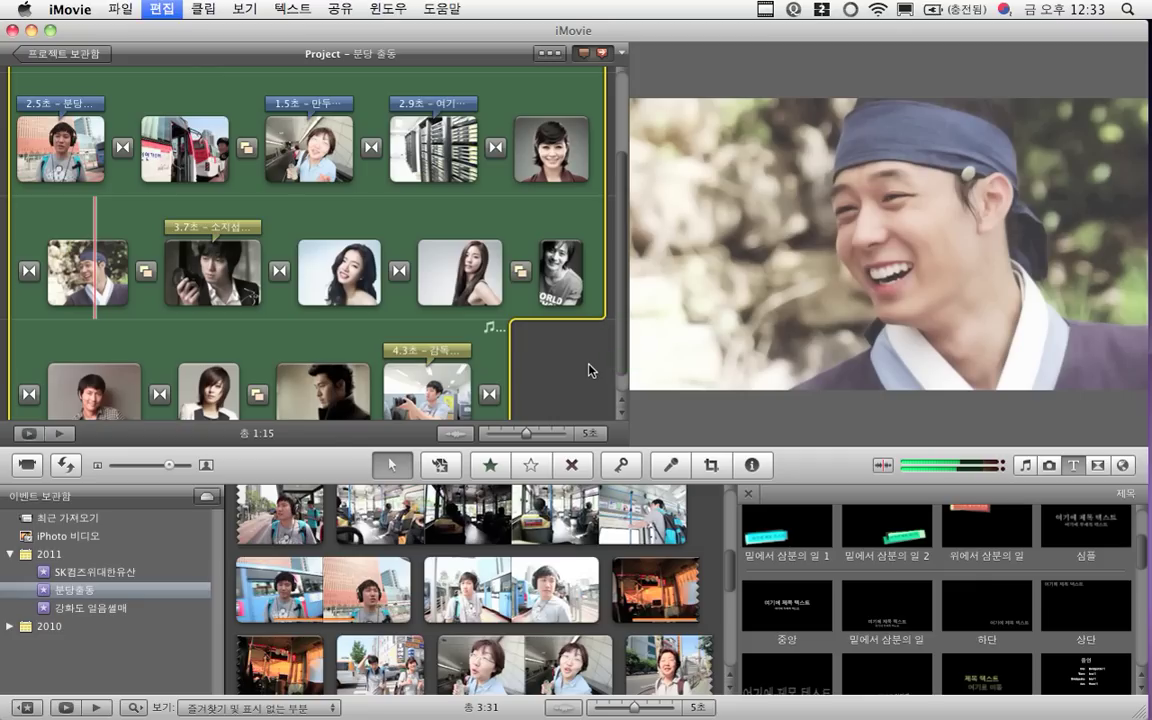
{"action": "key", "text": "super+a"}
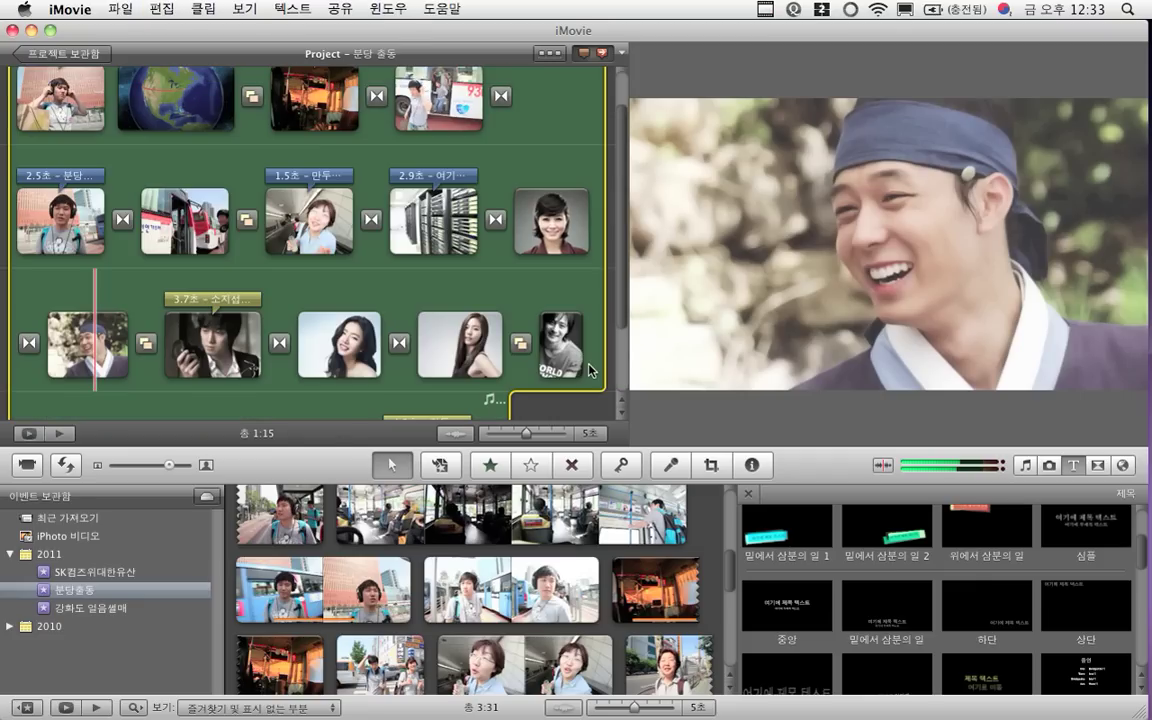
{"action": "left_click", "coordinate": [587, 405]}
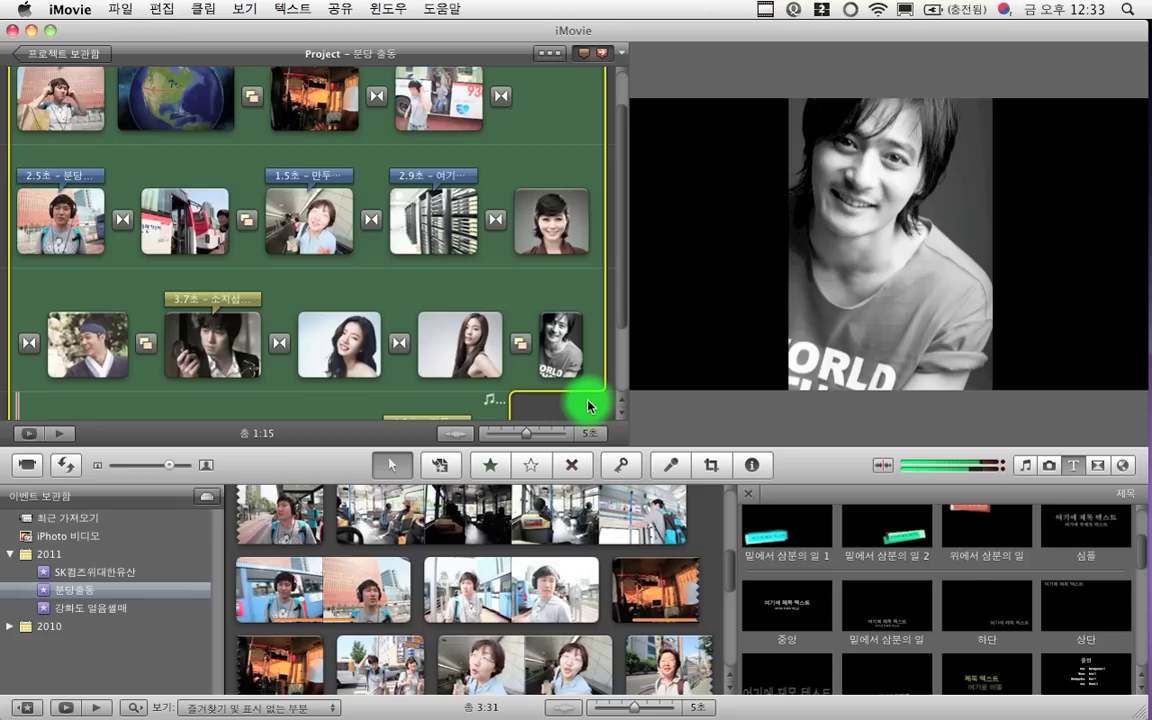
{"action": "left_click", "coordinate": [462, 349]}
{"action": "left_click", "coordinate": [340, 349]}
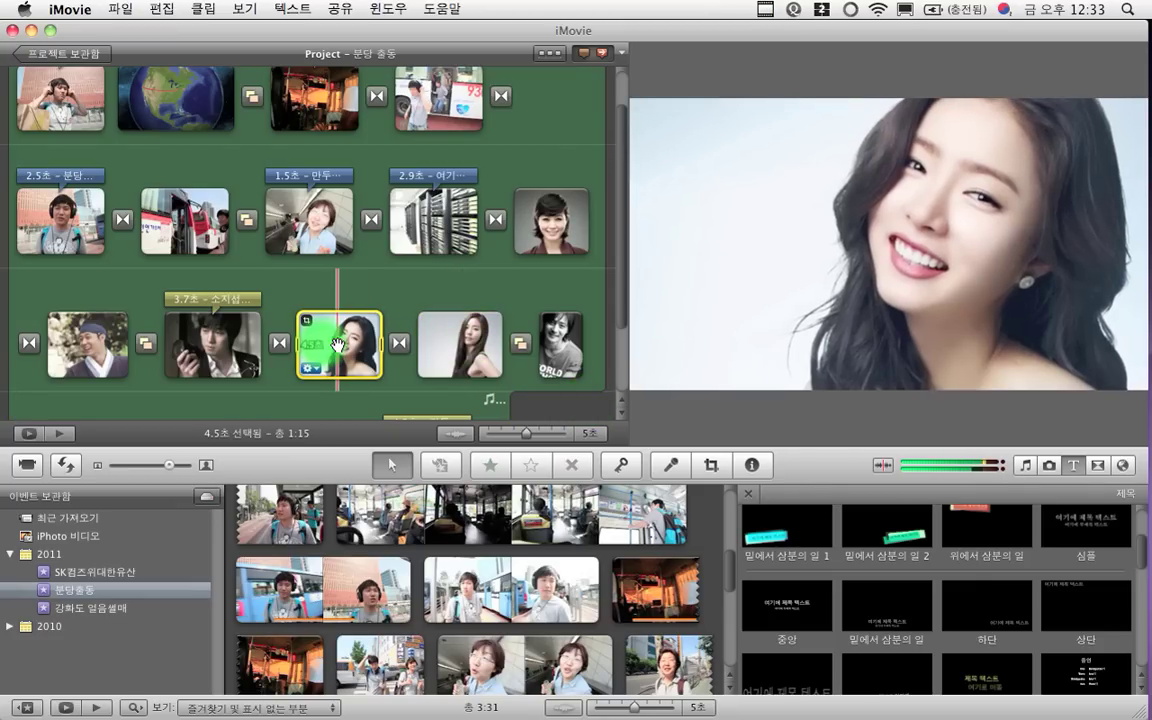
{"action": "left_click", "coordinate": [575, 118]}
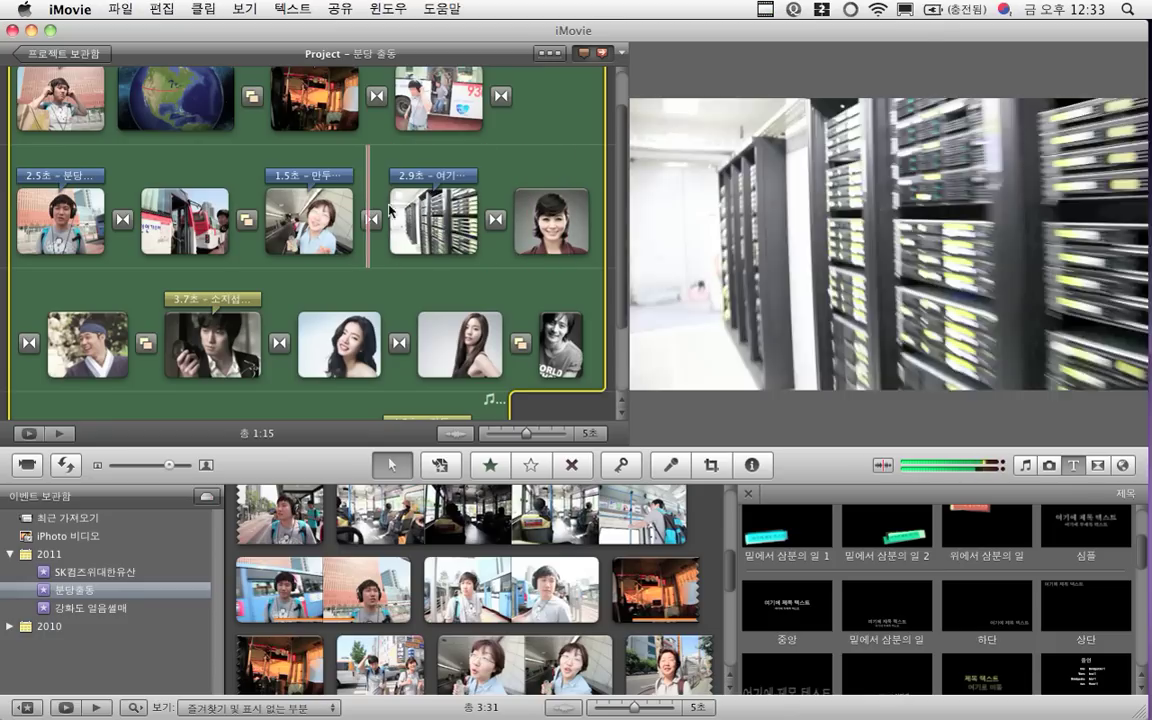
{"action": "scroll", "coordinate": [411, 268], "scroll_direction": "down", "scroll_amount": 3}
{"action": "scroll", "coordinate": [411, 268], "scroll_direction": "down", "scroll_amount": 2}
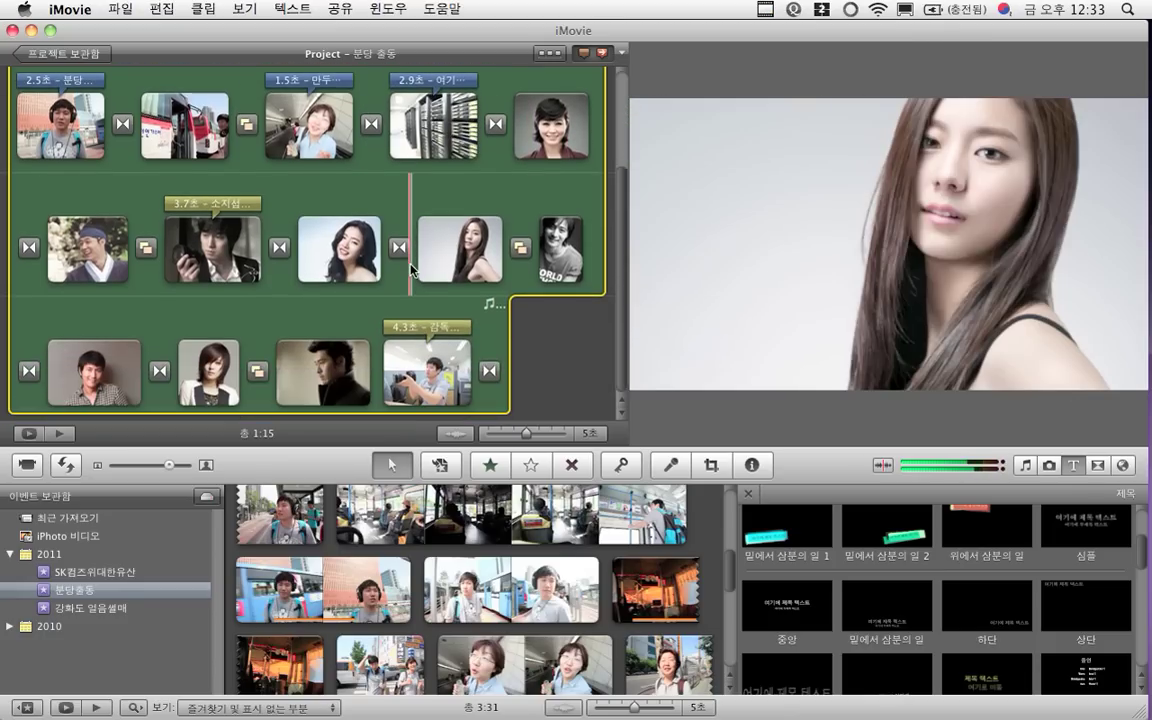
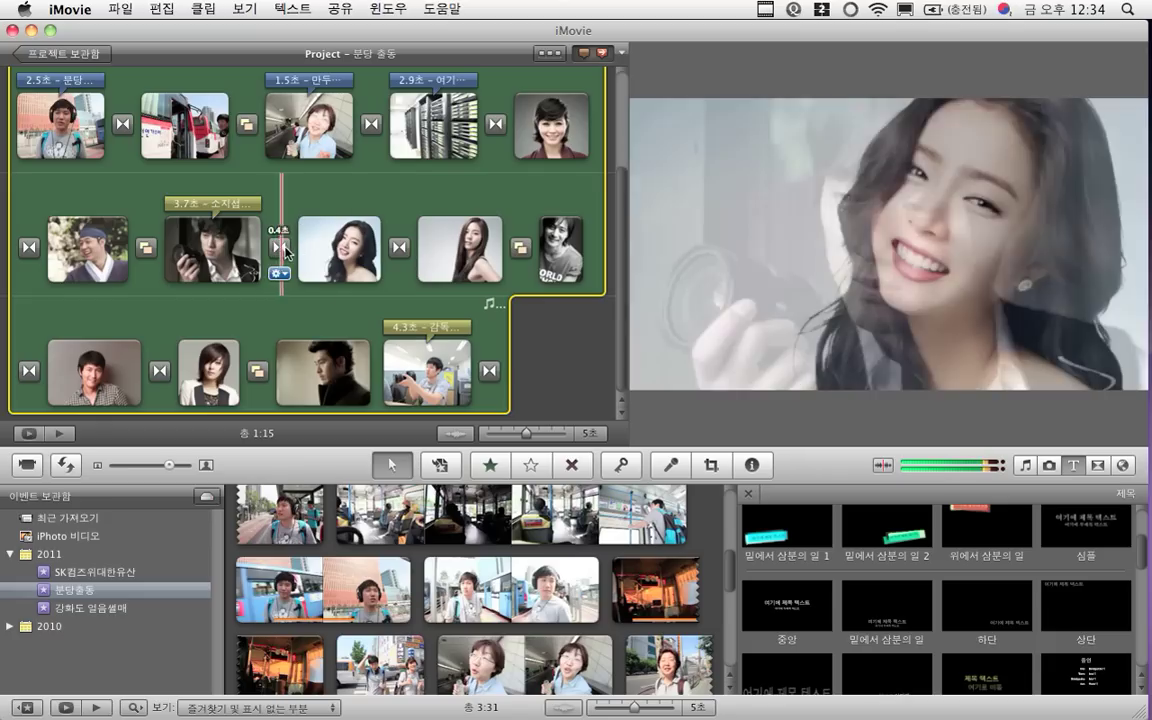
Inspect the portrait clips' transition settings and other styles, leaving the transition unchanged
{"action": "left_click", "coordinate": [400, 252]}
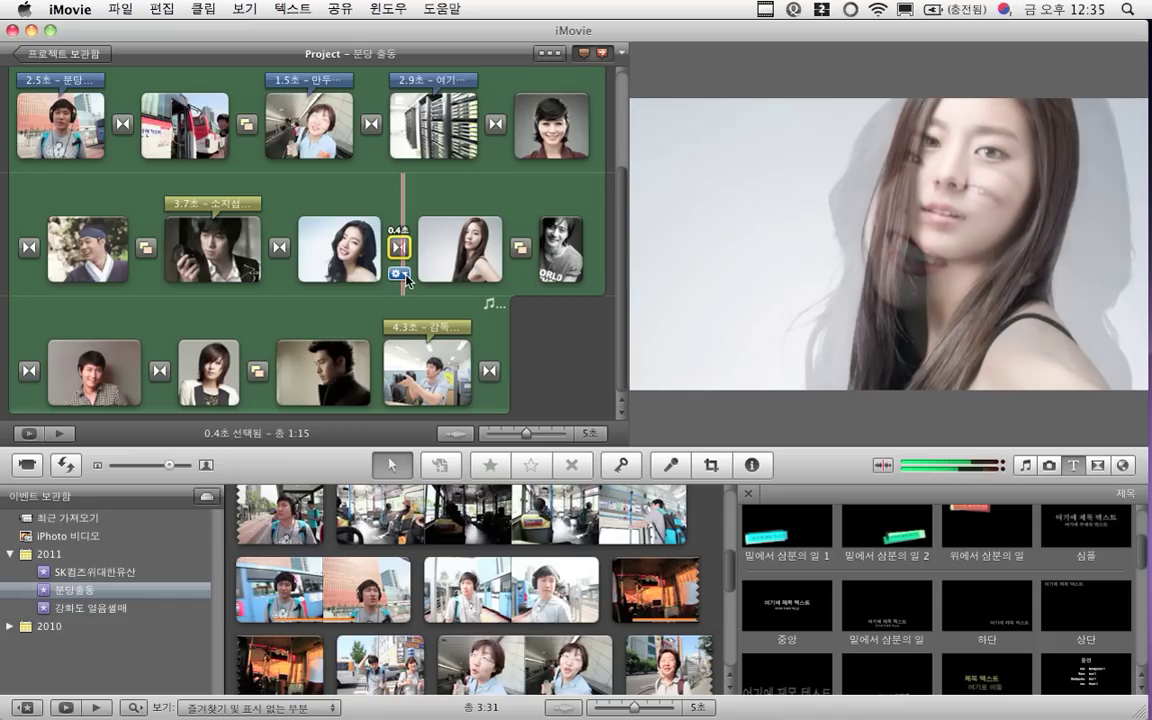
{"action": "left_click", "coordinate": [399, 274]}
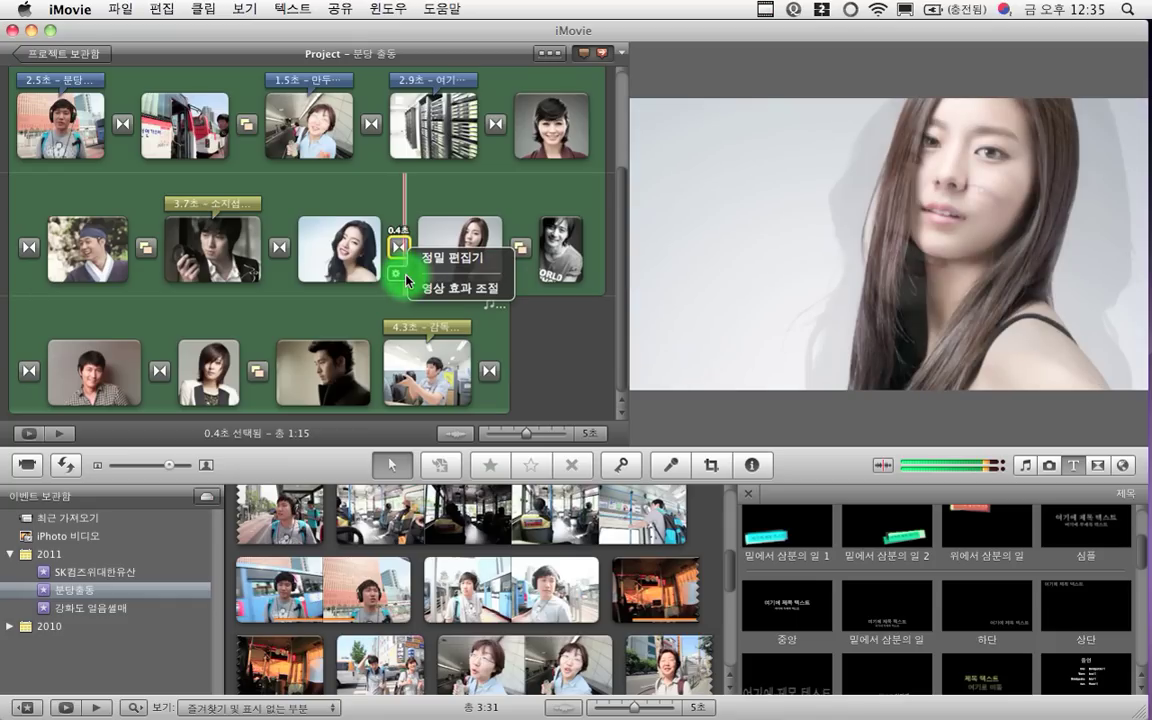
{"action": "left_click", "coordinate": [440, 289]}
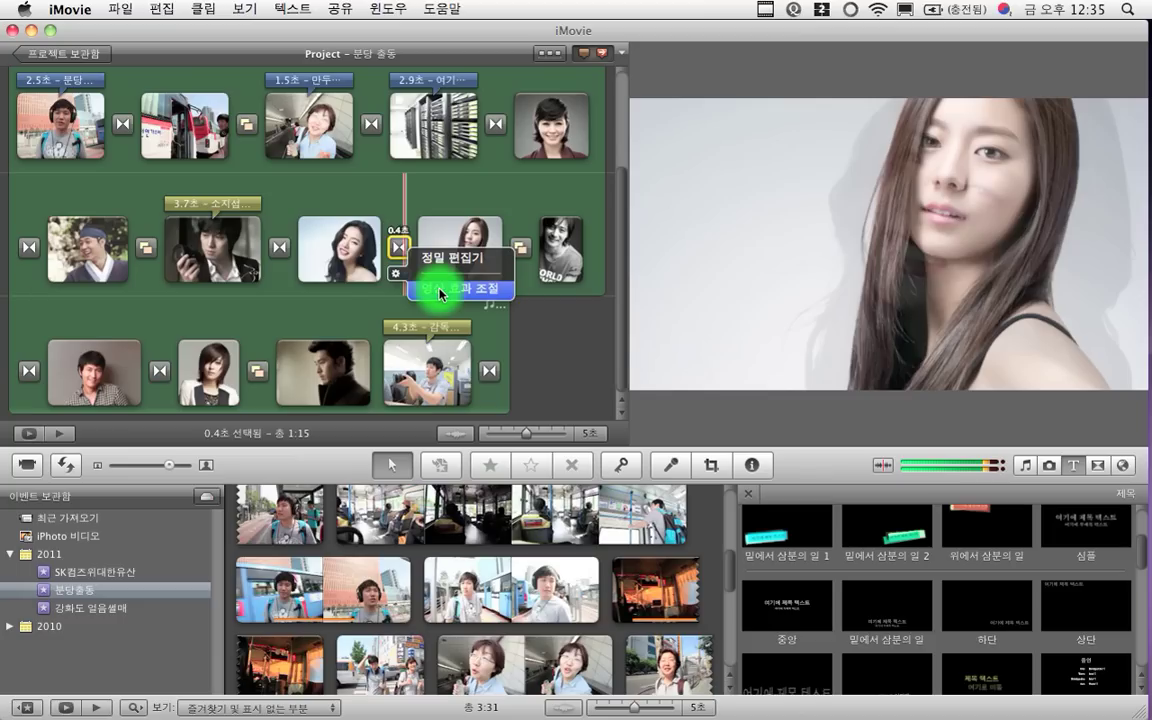
{"action": "left_click", "coordinate": [519, 300]}
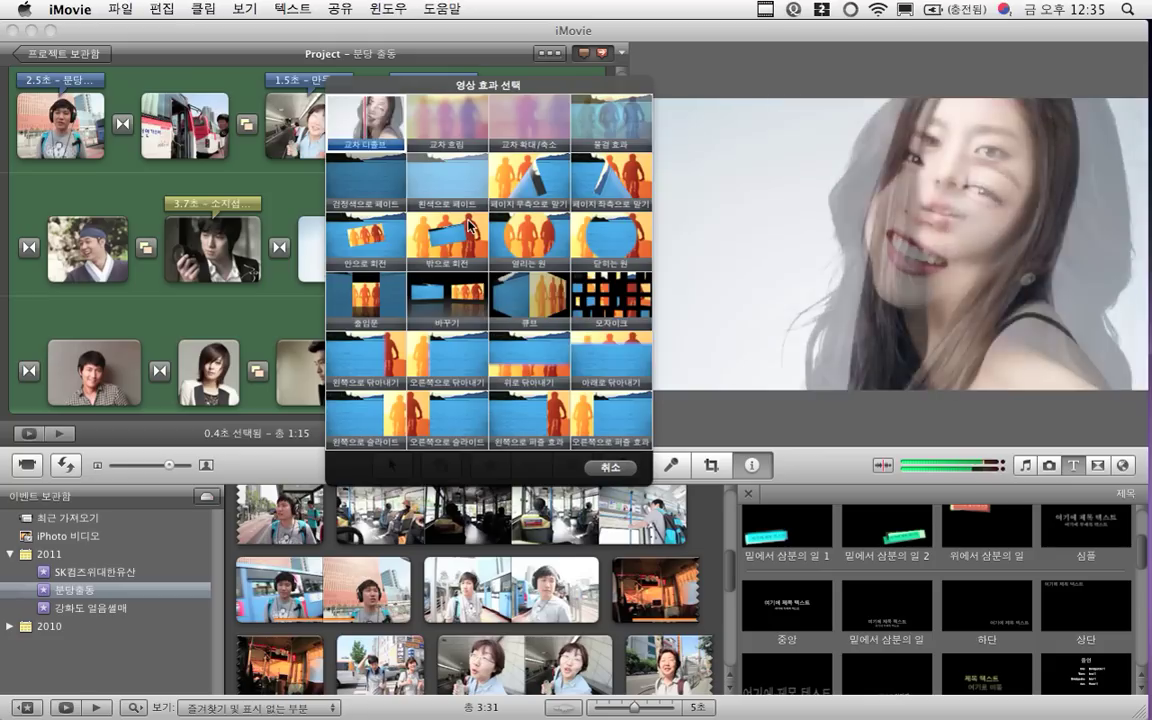
{"action": "left_click", "coordinate": [625, 467]}
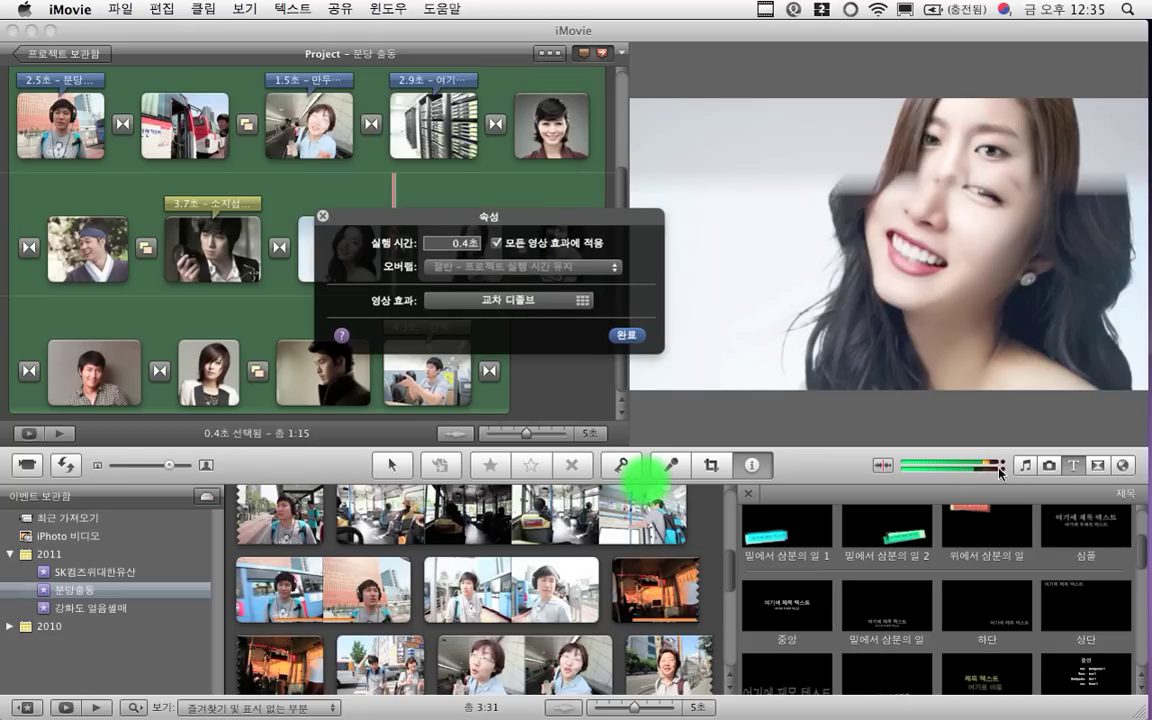
{"action": "left_click", "coordinate": [628, 337]}
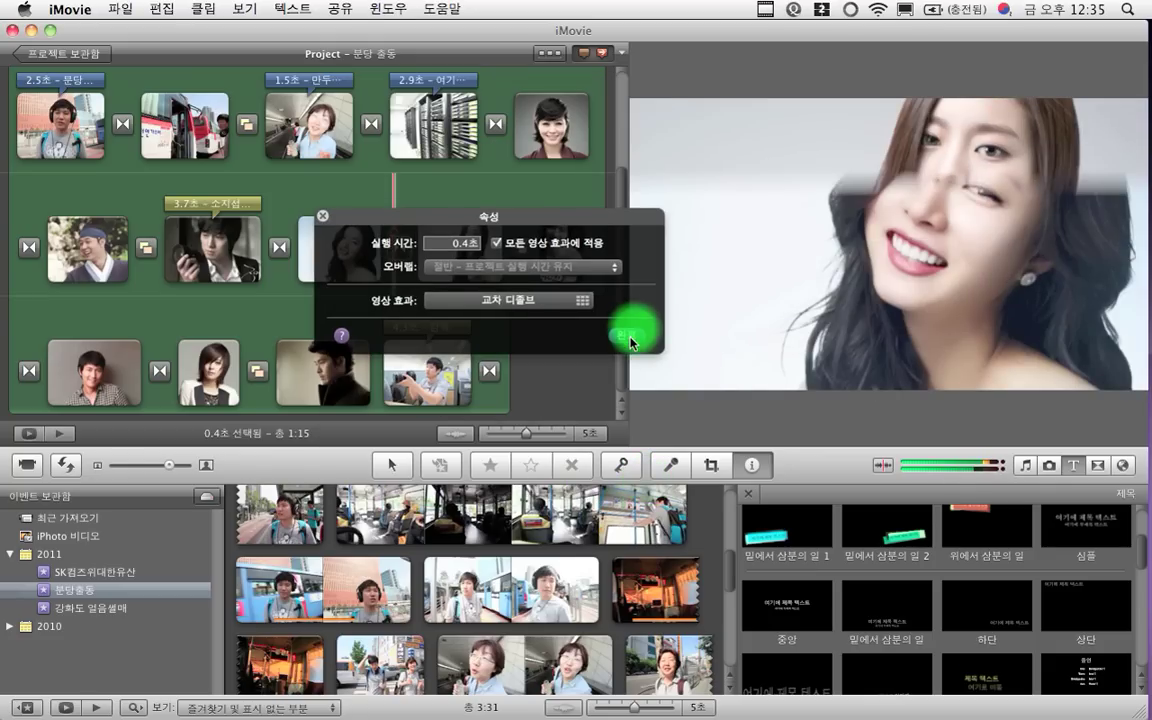
Try dropping 교차 확대/축소 onto the transition, then cancel the automatic-transitions prompt
{"action": "left_click", "coordinate": [1099, 465]}
{"action": "left_click_drag", "start_coordinate": [966, 655], "coordinate": [400, 251]}
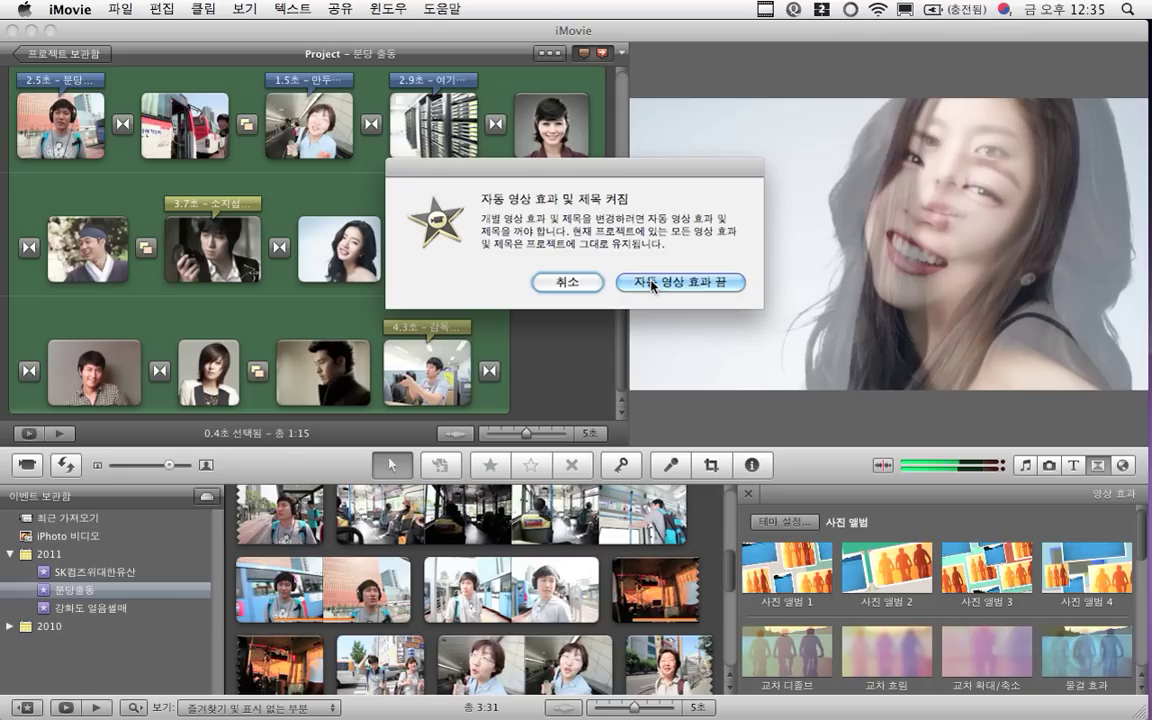
{"action": "left_click", "coordinate": [587, 284]}
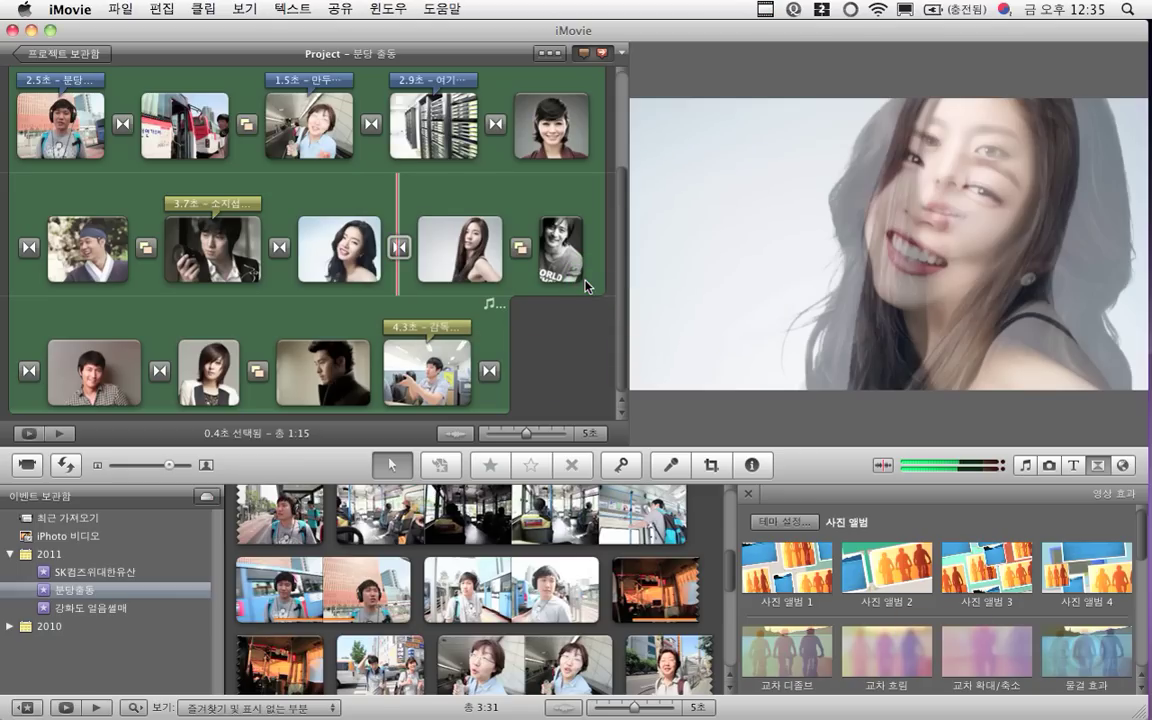
{"action": "mouse_move", "coordinate": [400, 272]}
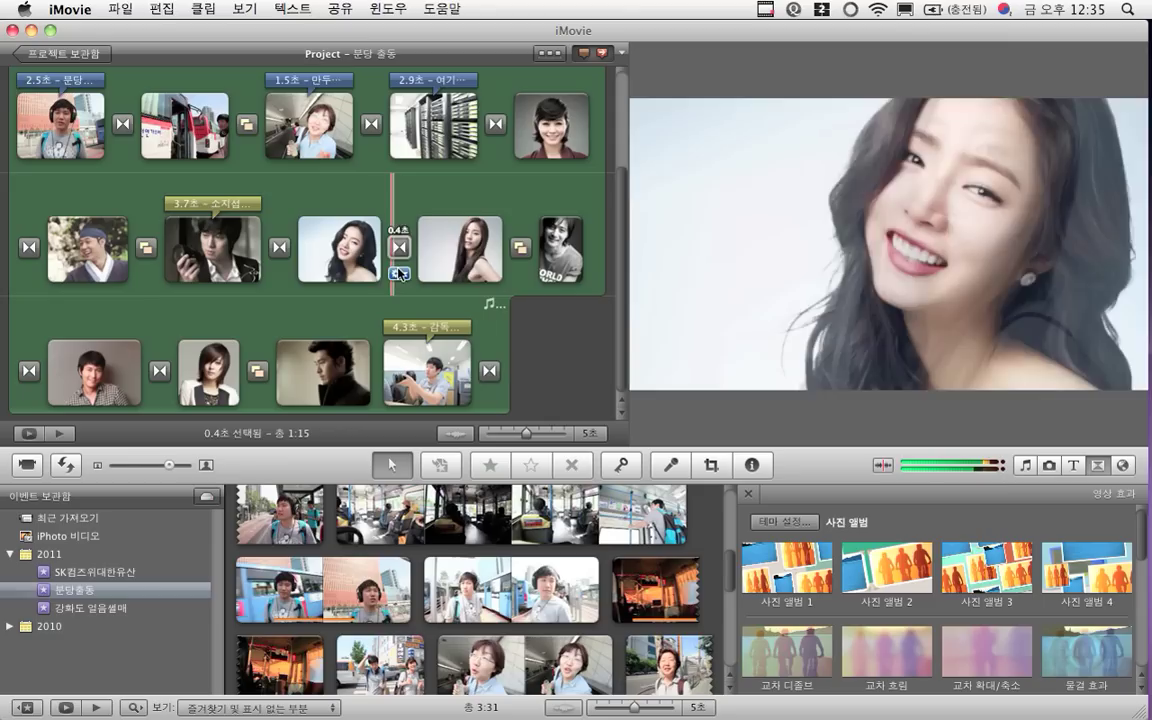
{"action": "left_click", "coordinate": [478, 298]}
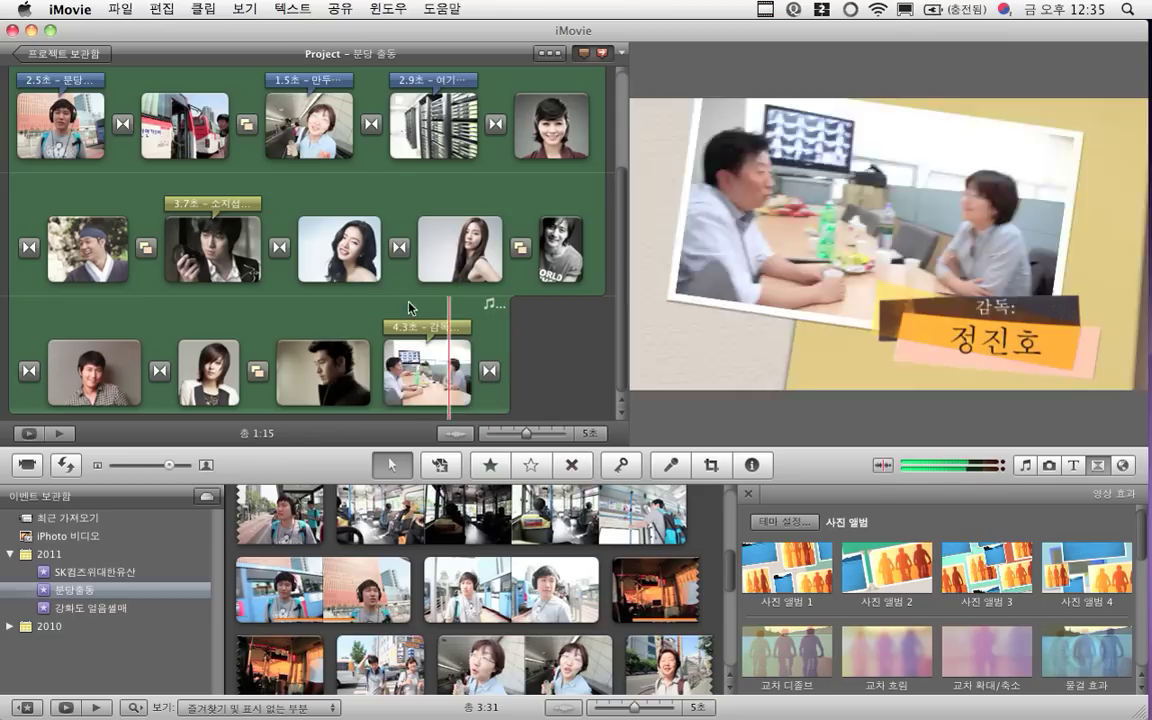
{"action": "scroll", "coordinate": [339, 240], "scroll_direction": "up", "scroll_amount": 3}
{"action": "scroll", "coordinate": [339, 240], "scroll_direction": "up", "scroll_amount": 2}
{"action": "scroll", "coordinate": [339, 240], "scroll_direction": "down", "scroll_amount": 3}
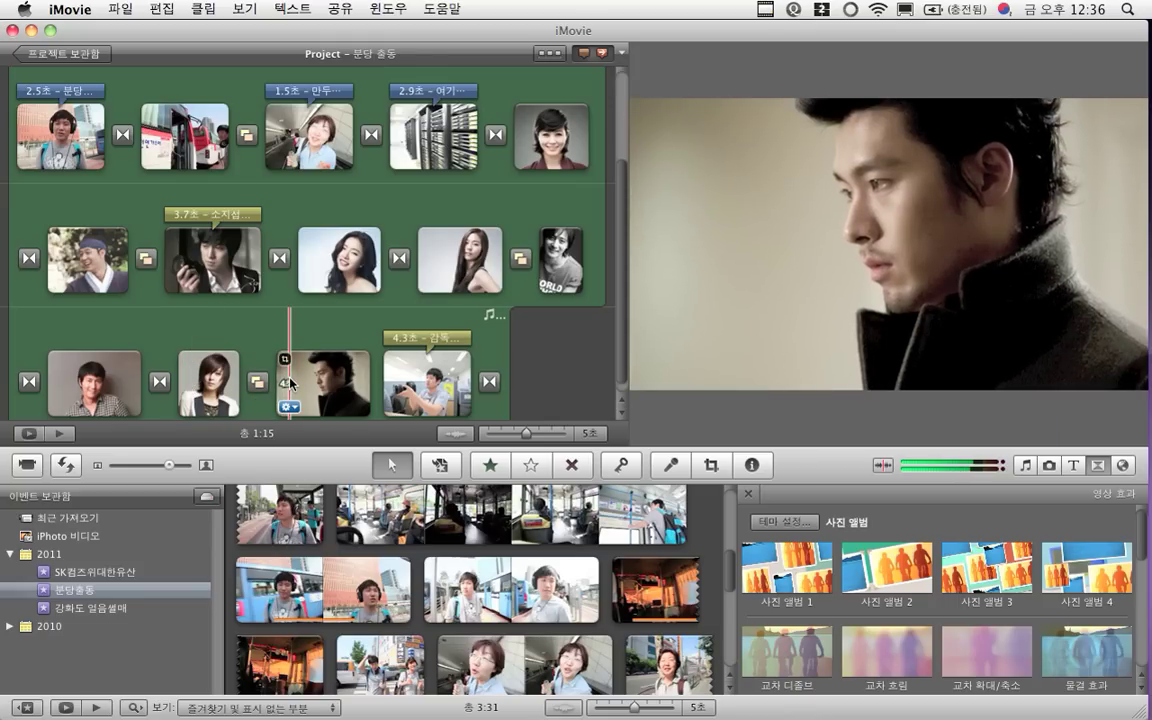
{"action": "scroll", "coordinate": [290, 383], "scroll_direction": "down", "scroll_amount": 1}
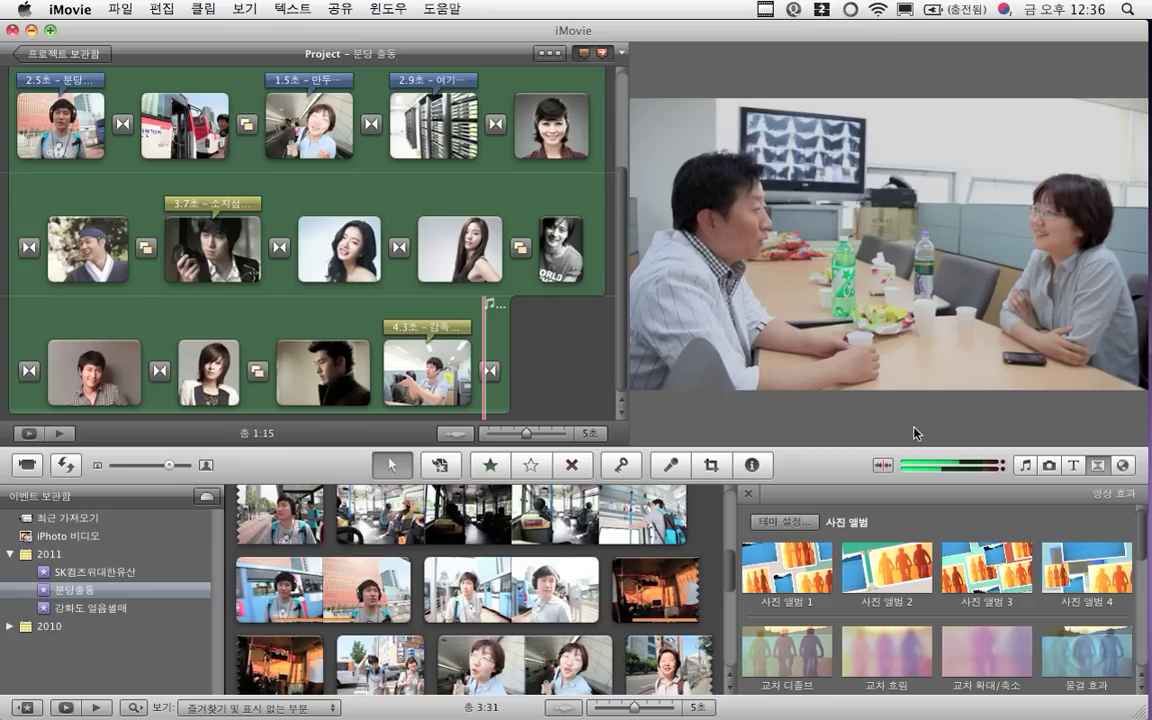
Add the 스크롤 크레딧 title at the project's end, choosing 자동 영상 효과 끔
{"action": "left_click", "coordinate": [1074, 465]}
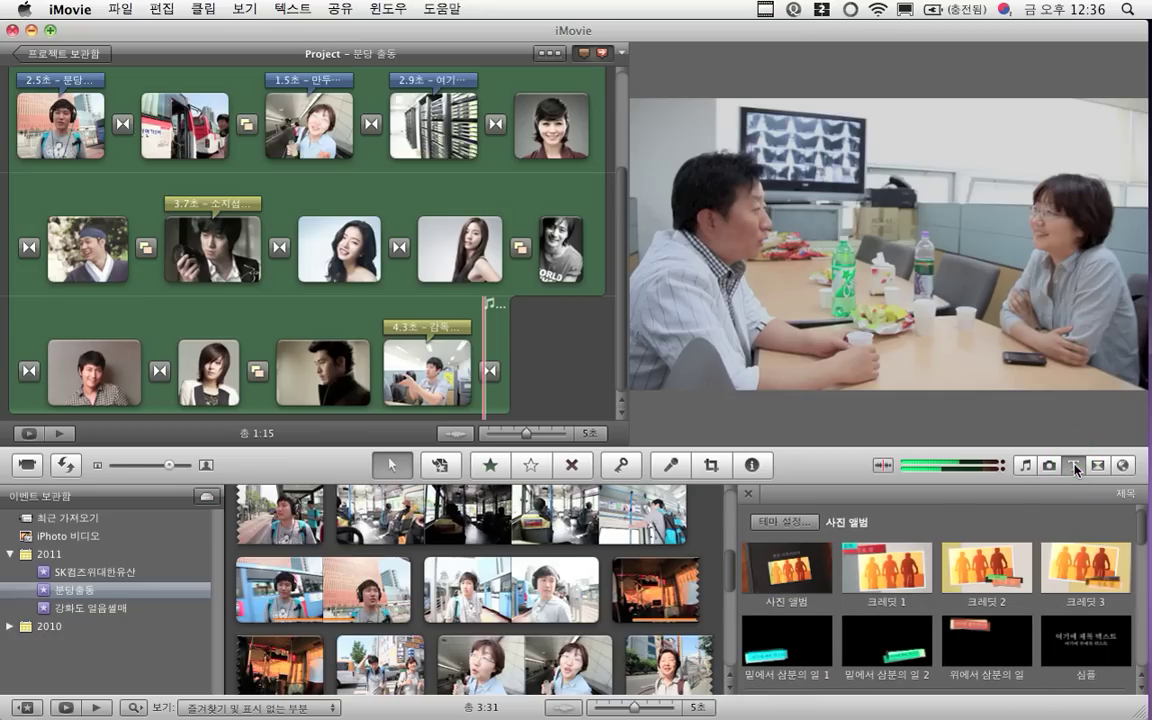
{"action": "scroll", "coordinate": [1077, 563], "scroll_direction": "down", "scroll_amount": 2}
{"action": "scroll", "coordinate": [1077, 563], "scroll_direction": "down", "scroll_amount": 4}
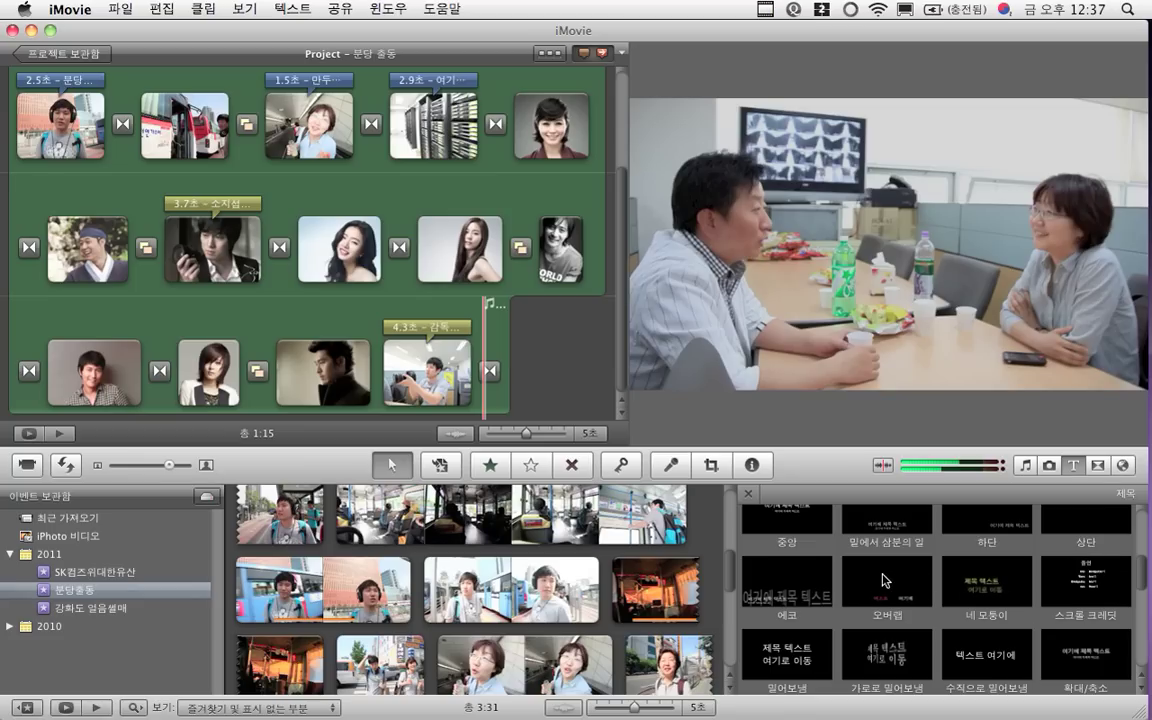
{"action": "left_click", "coordinate": [1094, 584]}
{"action": "left_click_drag", "start_coordinate": [1094, 584], "coordinate": [508, 371]}
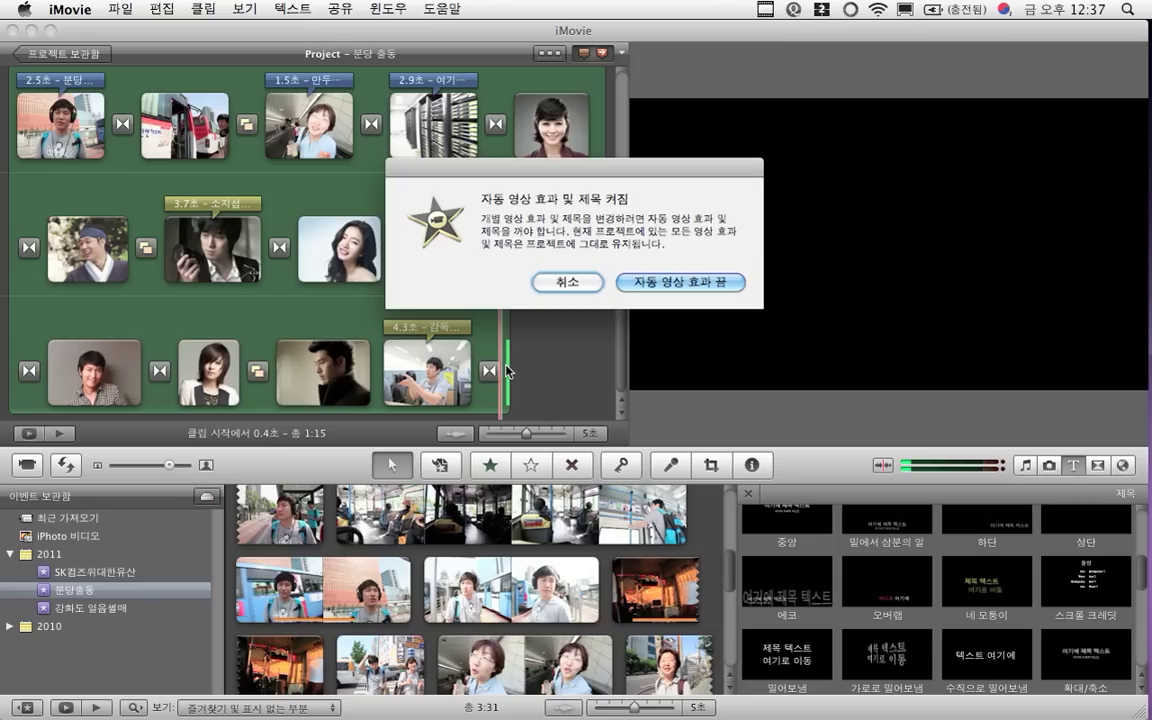
{"action": "left_click", "coordinate": [652, 285]}
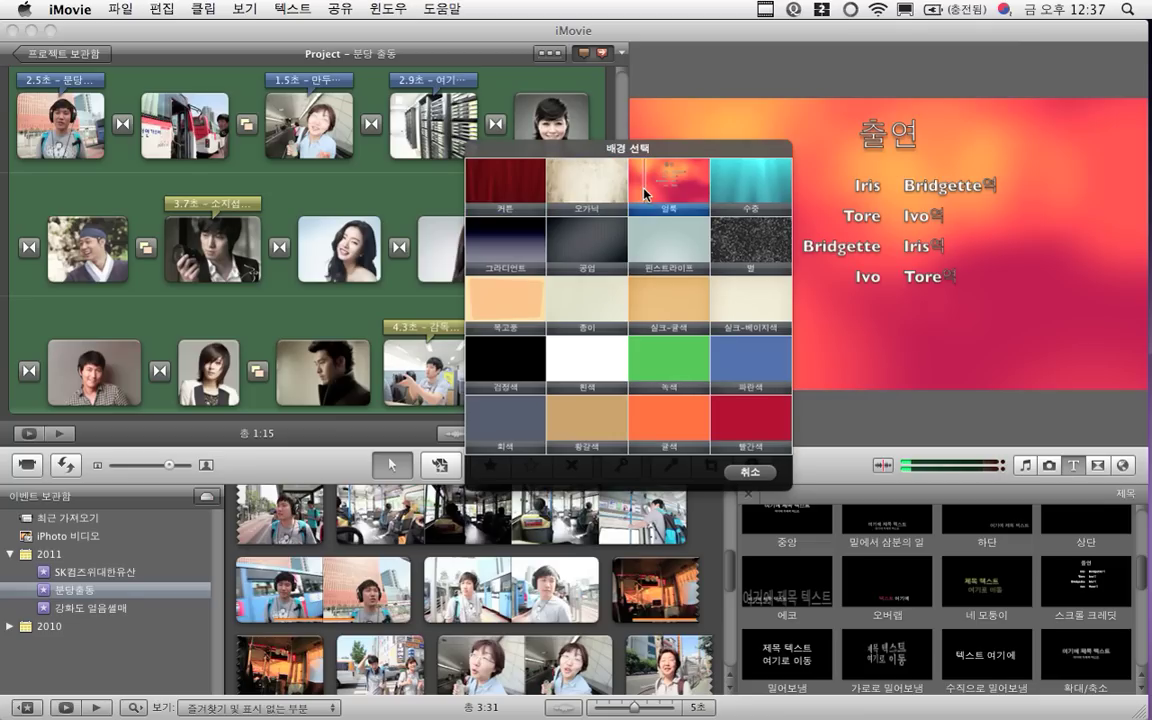
Give the credits the 오가닉 background and fill the first line with its role and a crew name
{"action": "left_click", "coordinate": [581, 197]}
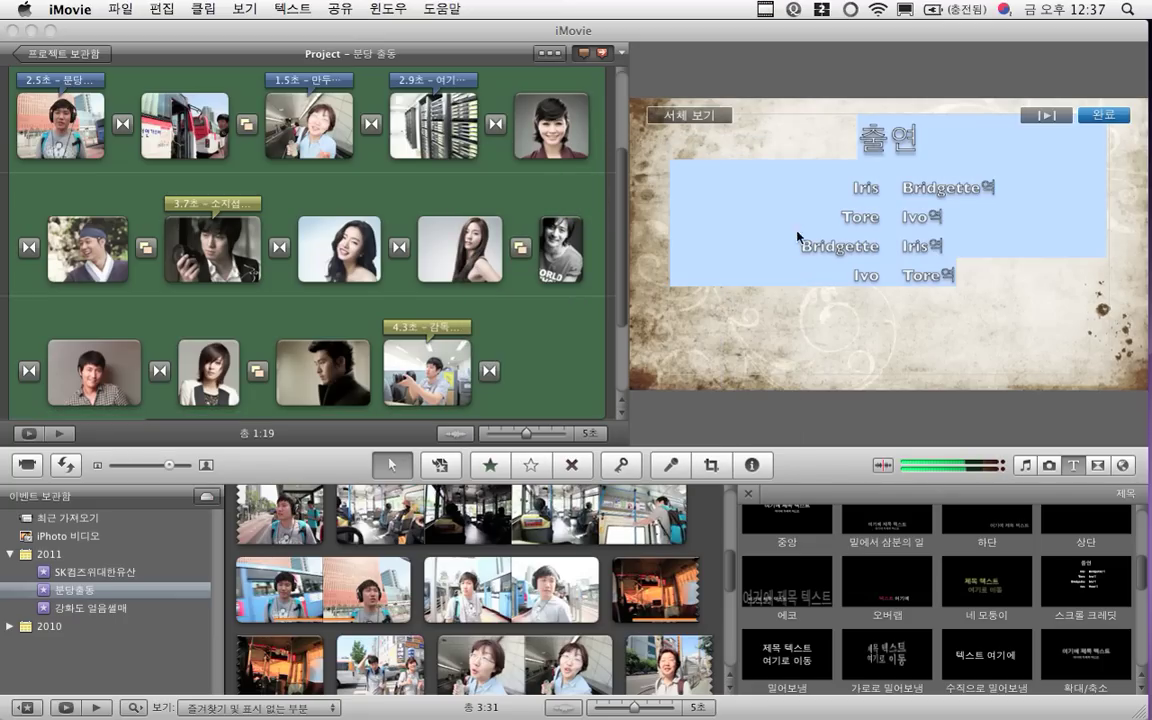
{"action": "left_click", "coordinate": [869, 190]}
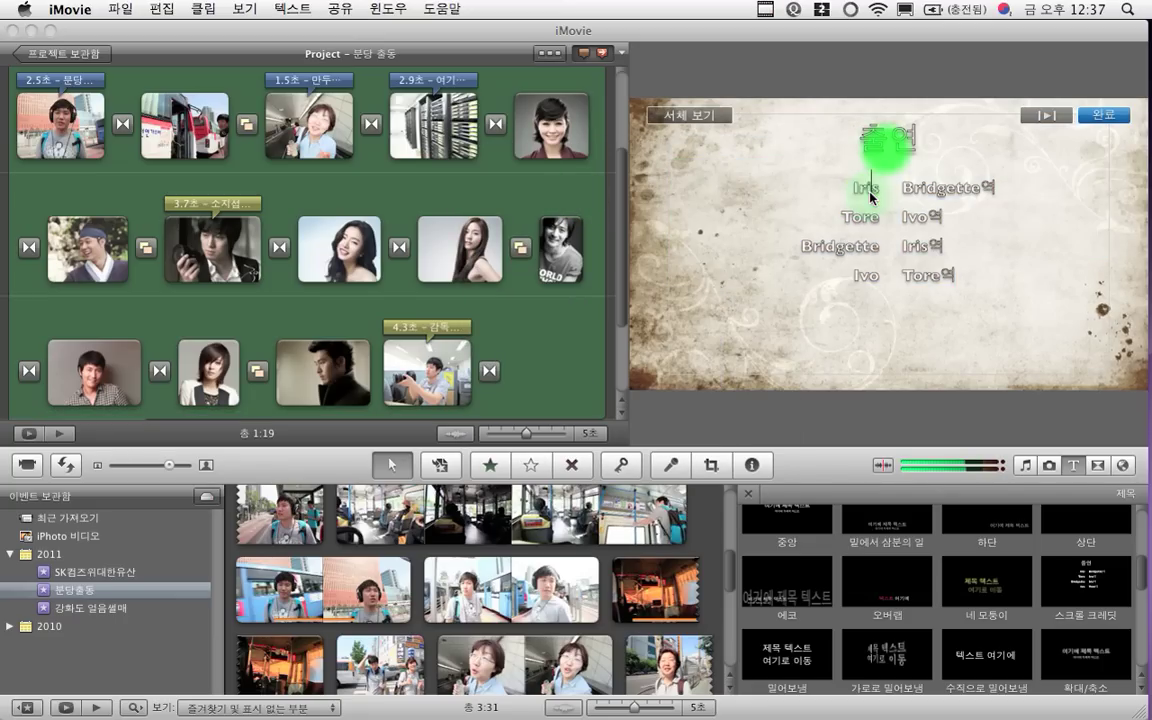
{"action": "triple_click", "coordinate": [866, 190]}
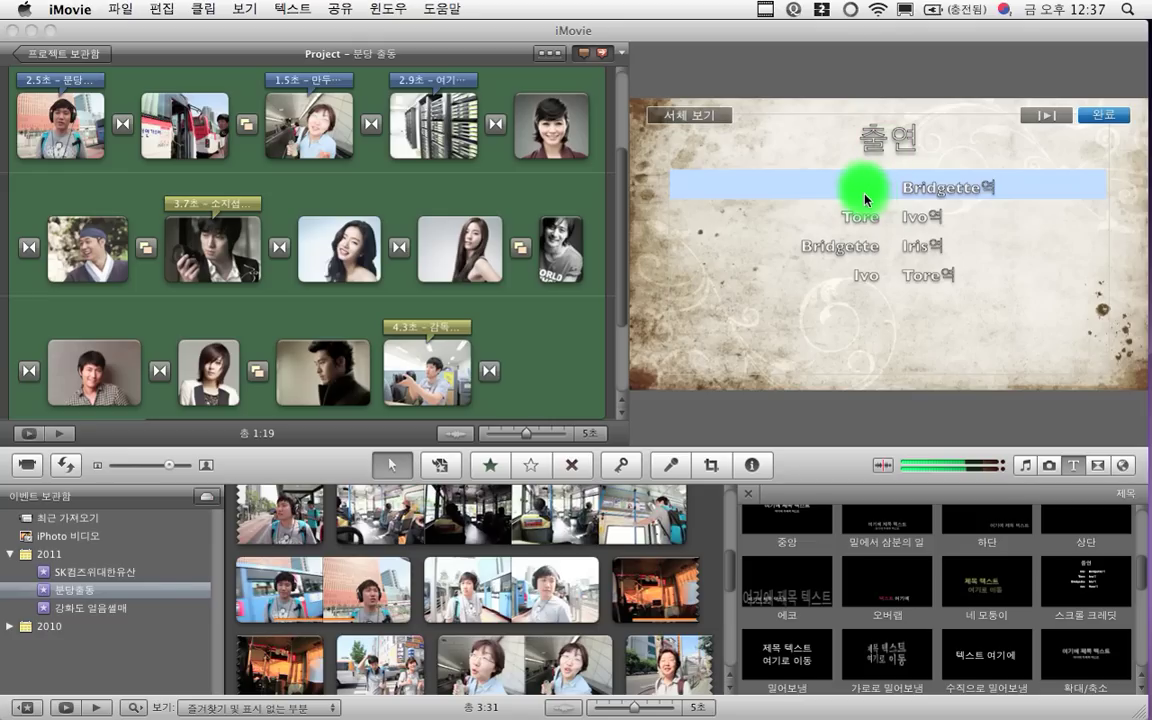
{"action": "double_click", "coordinate": [867, 188]}
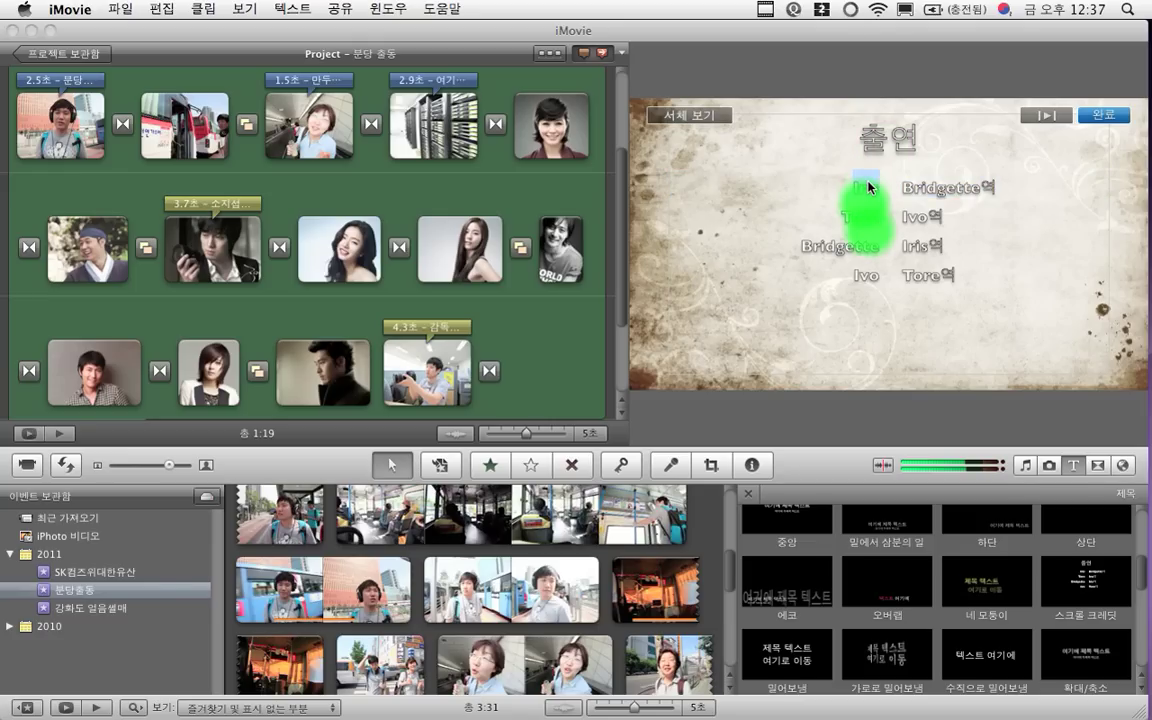
{"action": "type", "text": "최"}
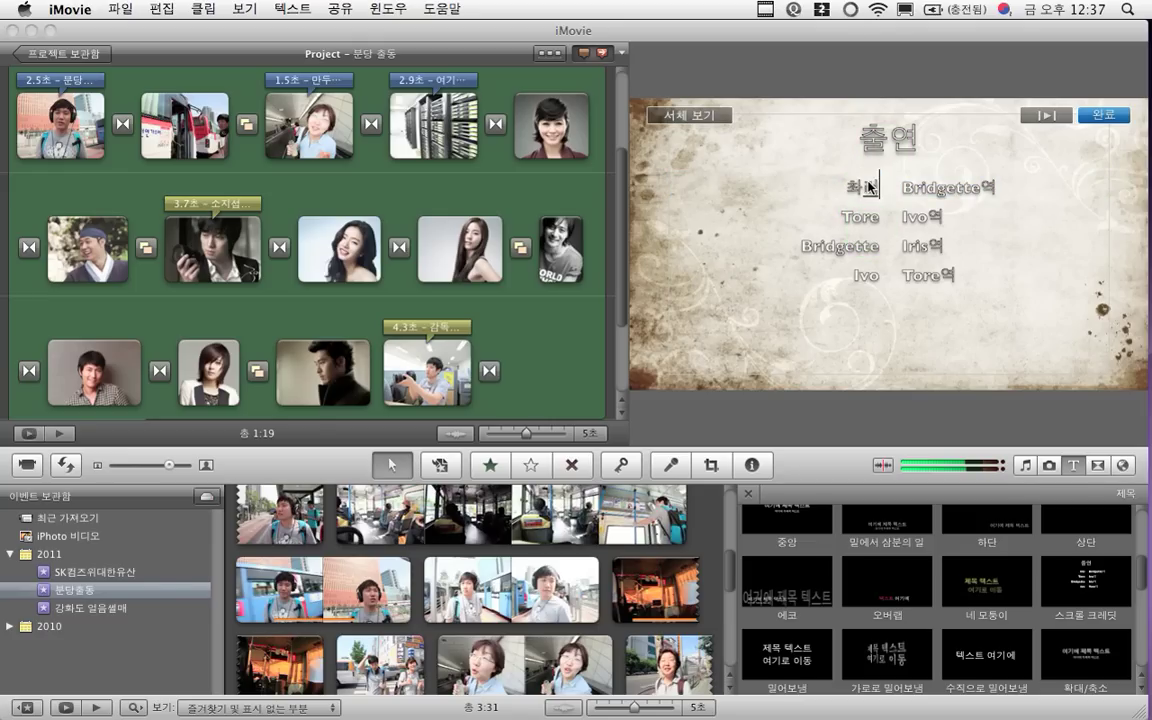
{"action": "key", "text": "BackSpace"}
{"action": "type", "text": "ㅈ"}
{"action": "key", "text": "shift+Right"}
{"action": "key", "text": "shift+Right"}
{"action": "key", "text": "shift+Right"}
{"action": "key", "text": "shift+Right"}
{"action": "key", "text": "shift+Right"}
{"action": "key", "text": "shift+Right"}
{"action": "key", "text": "shift+Right"}
{"action": "key", "text": "shift+Right"}
{"action": "key", "text": "shift+Right"}
{"action": "key", "text": "shift+Right"}
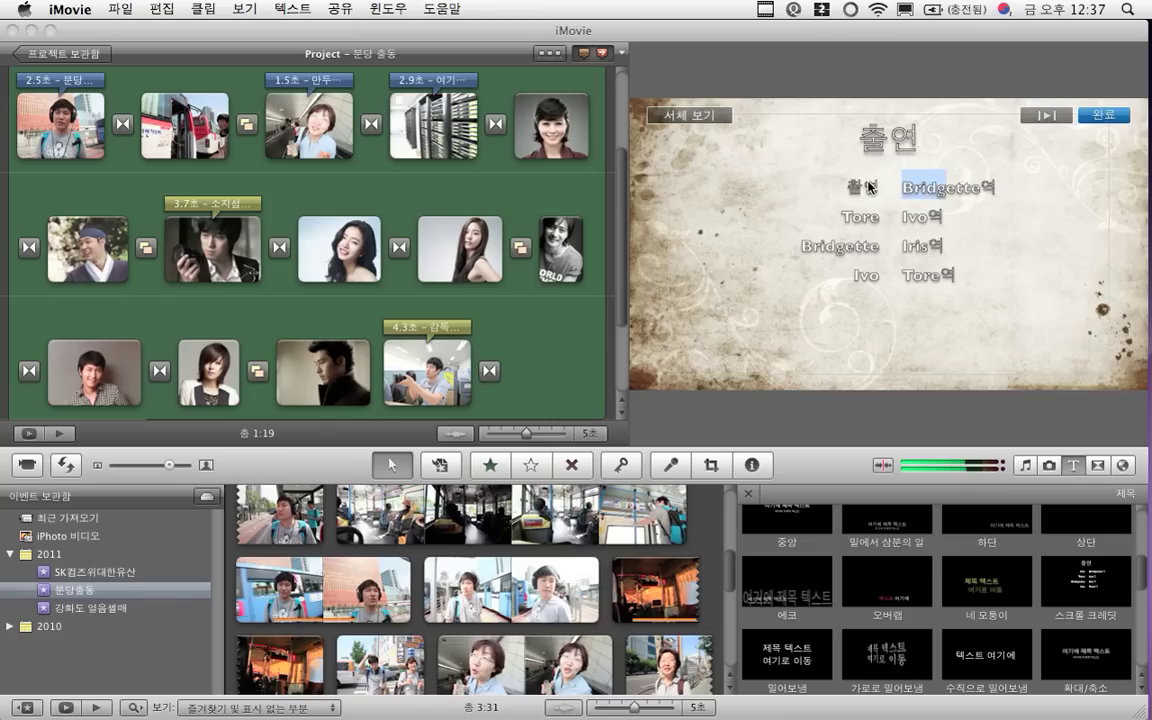
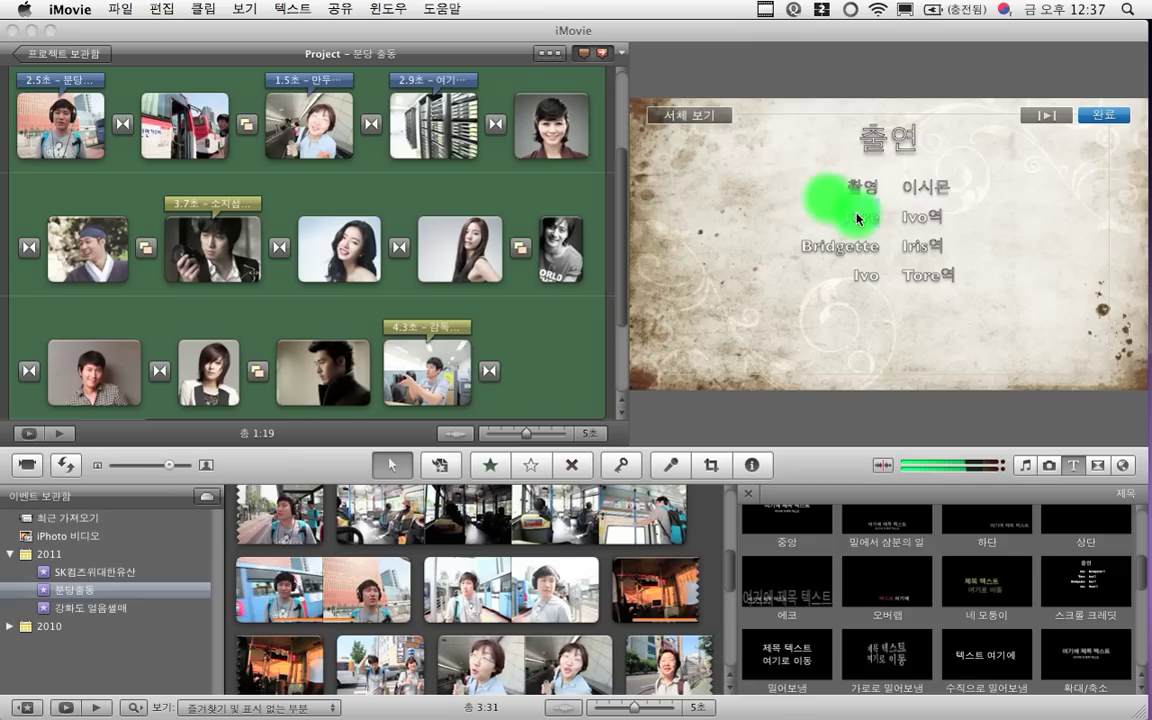
Set the second credits line to 편집 with a crew member's name
{"action": "double_click", "coordinate": [858, 218]}
{"action": "type", "text": "편집"}
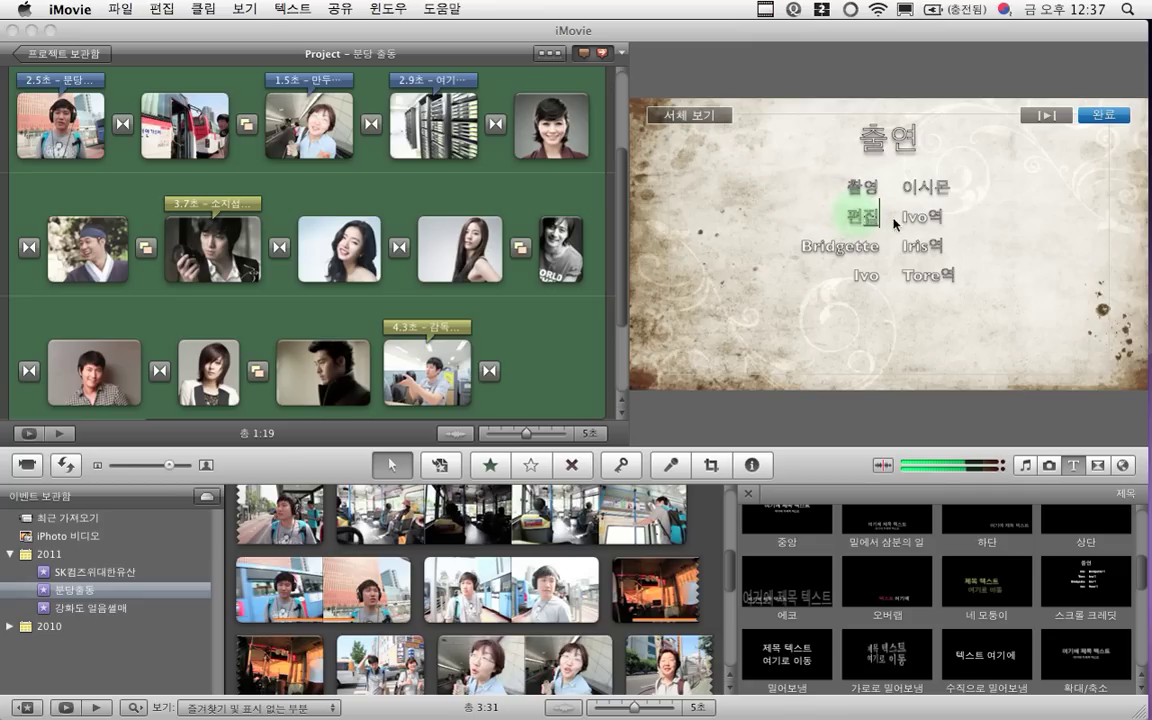
{"action": "left_click", "coordinate": [862, 215]}
{"action": "double_click", "coordinate": [918, 218]}
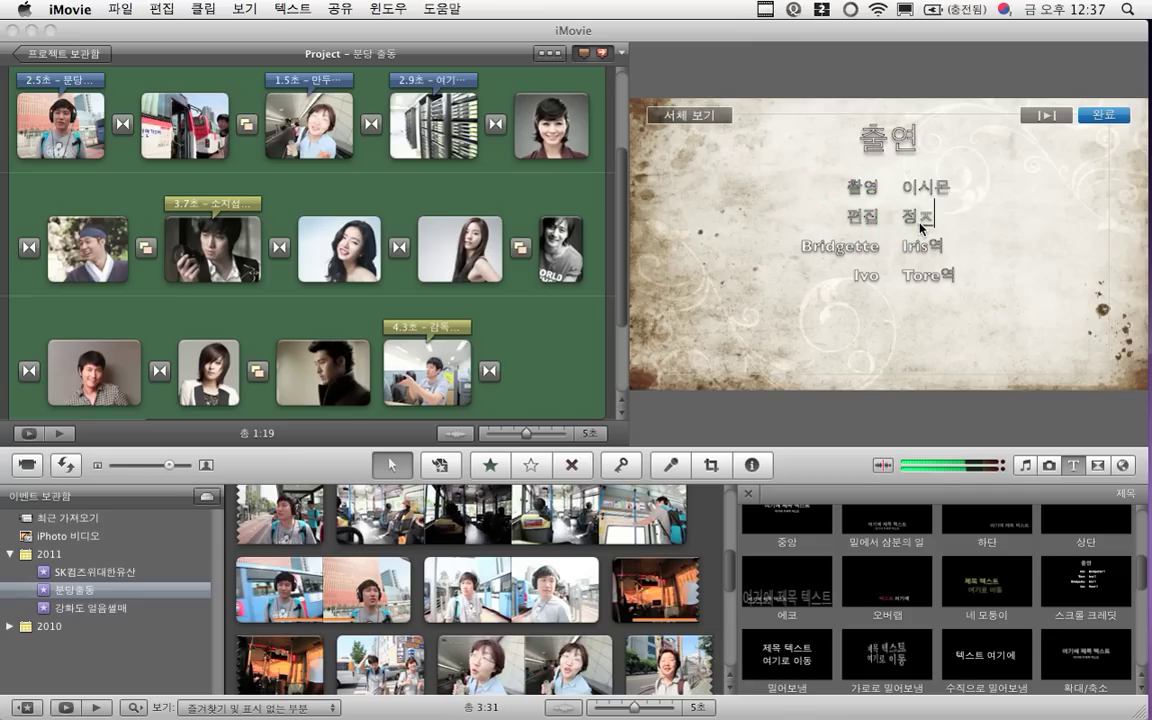
{"action": "left_click", "coordinate": [918, 220]}
Set the third line to 분장 with a crew name and the fourth to 후반SK 컴즈
{"action": "double_click", "coordinate": [840, 246]}
{"action": "type", "text": "불"}
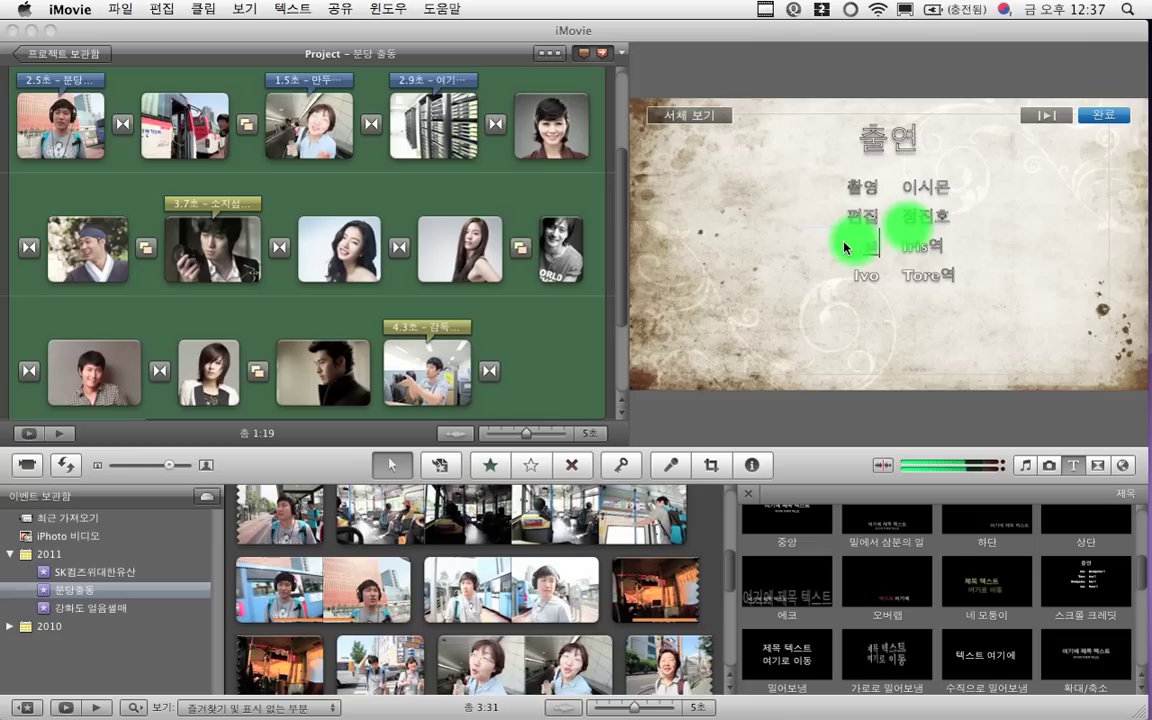
{"action": "key", "text": "BackSpace"}
{"action": "type", "text": "분장"}
{"action": "double_click", "coordinate": [905, 248]}
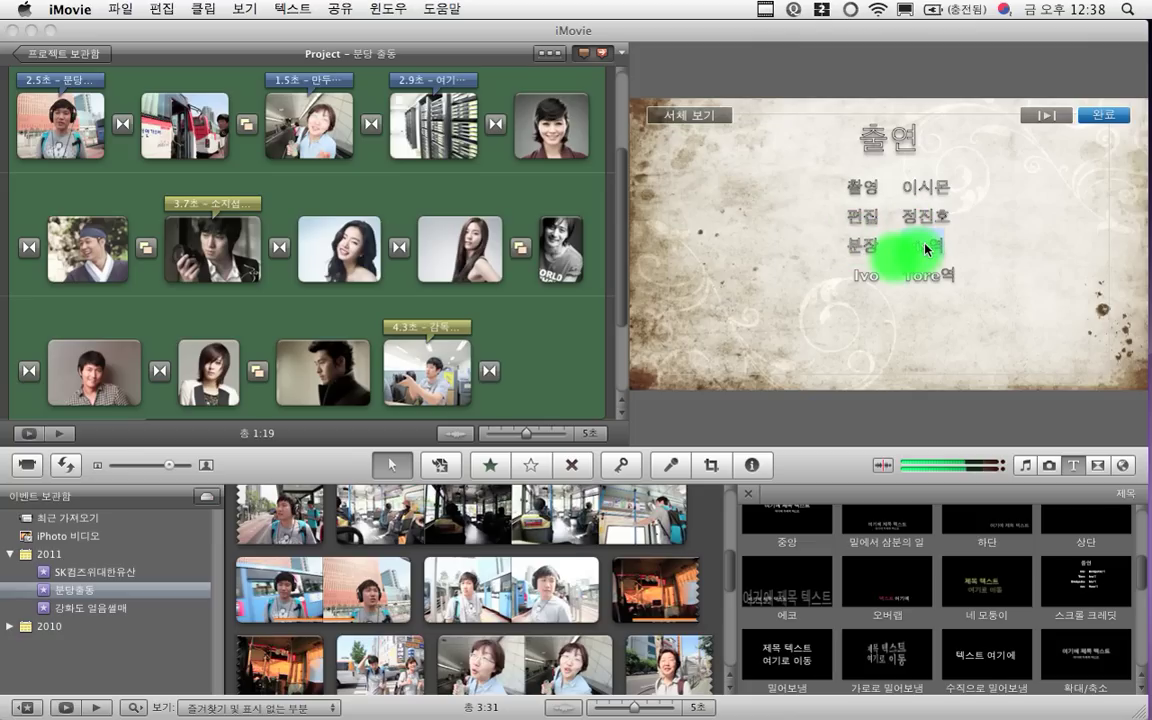
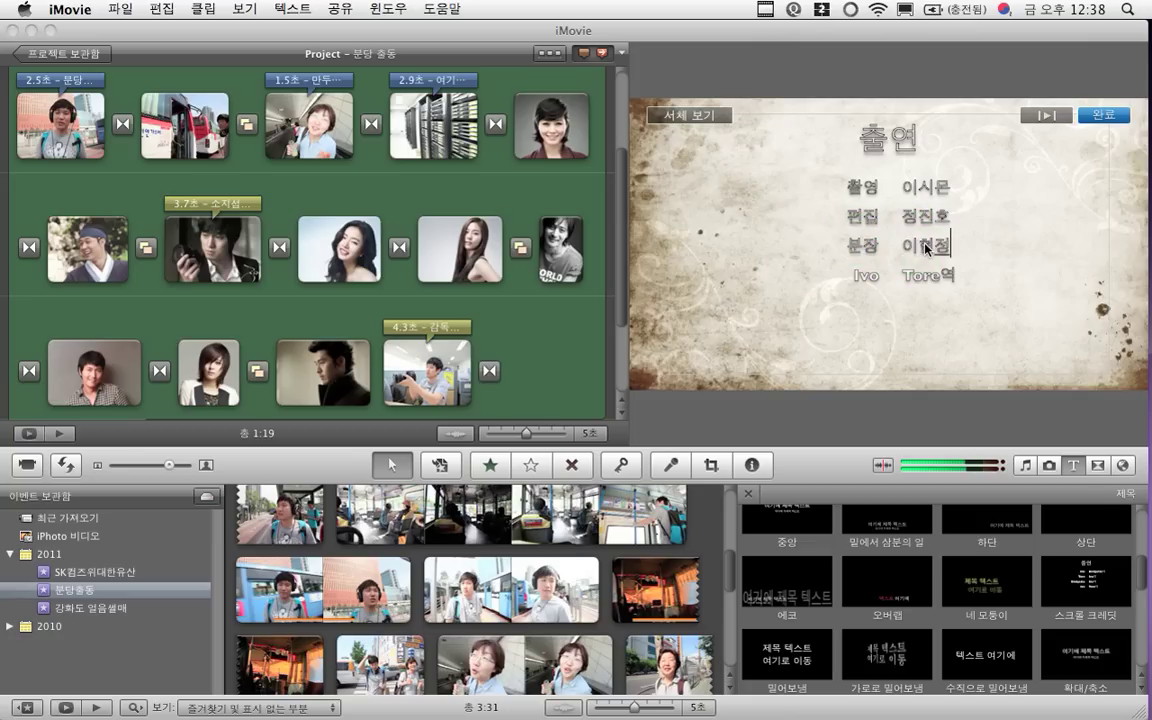
{"action": "double_click", "coordinate": [874, 274]}
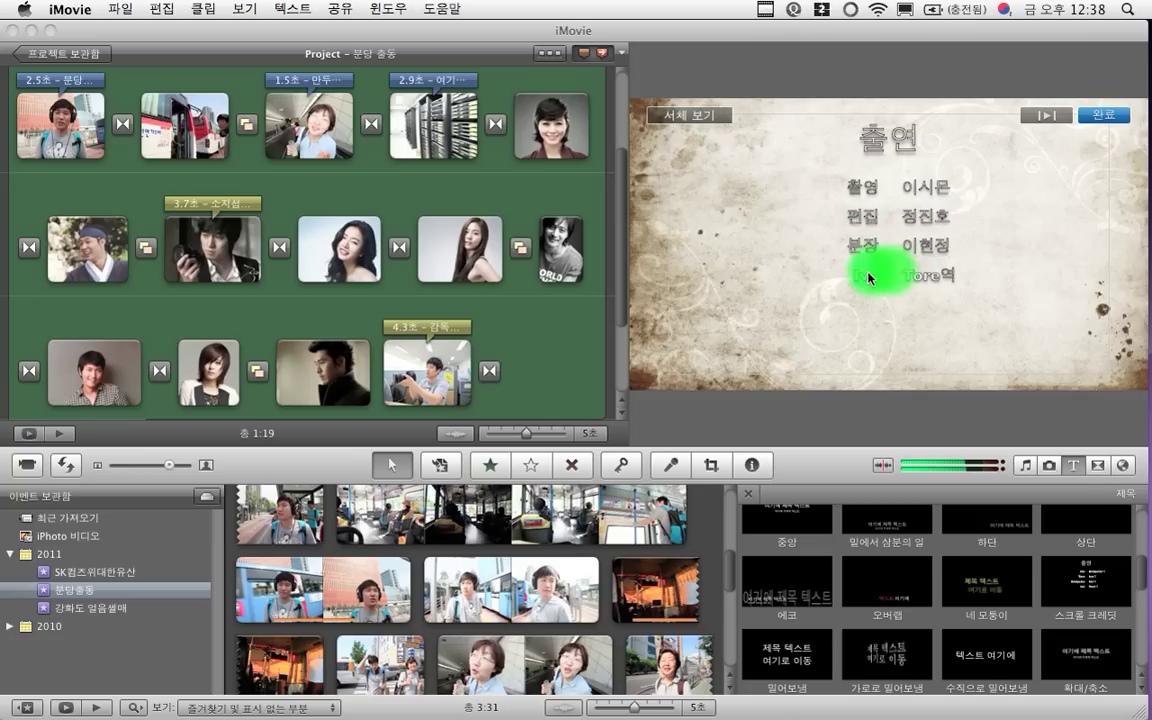
{"action": "type", "text": "후반"}
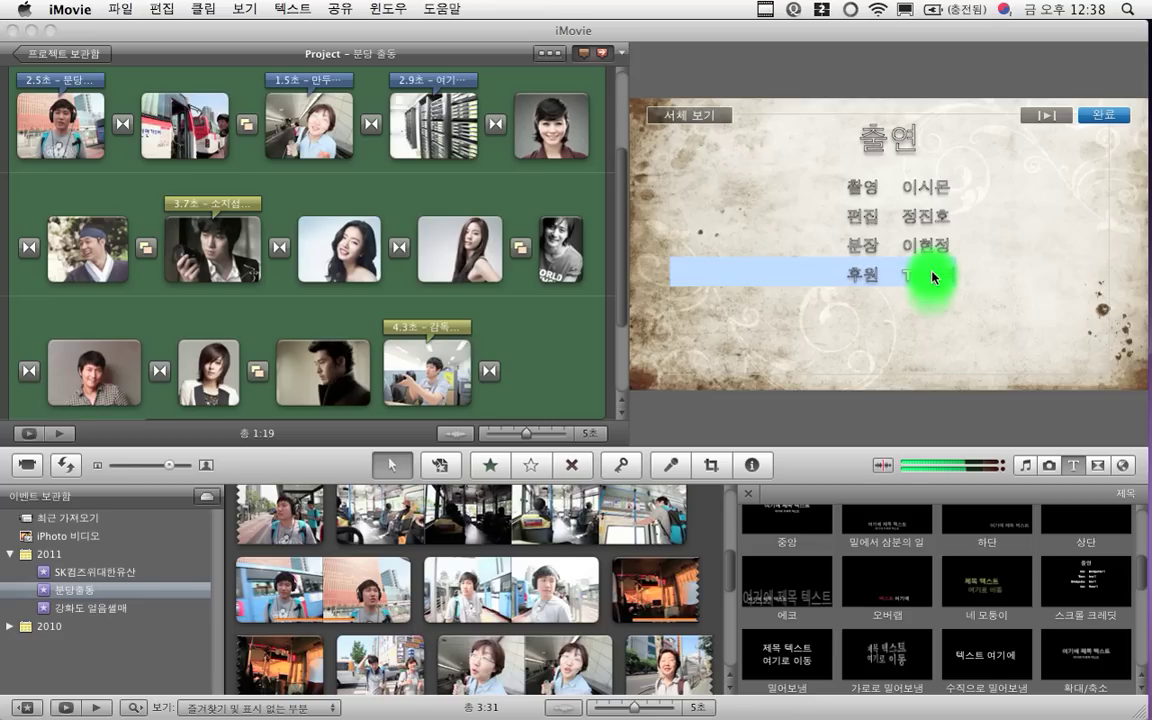
{"action": "type", "text": "SK 컴즈"}
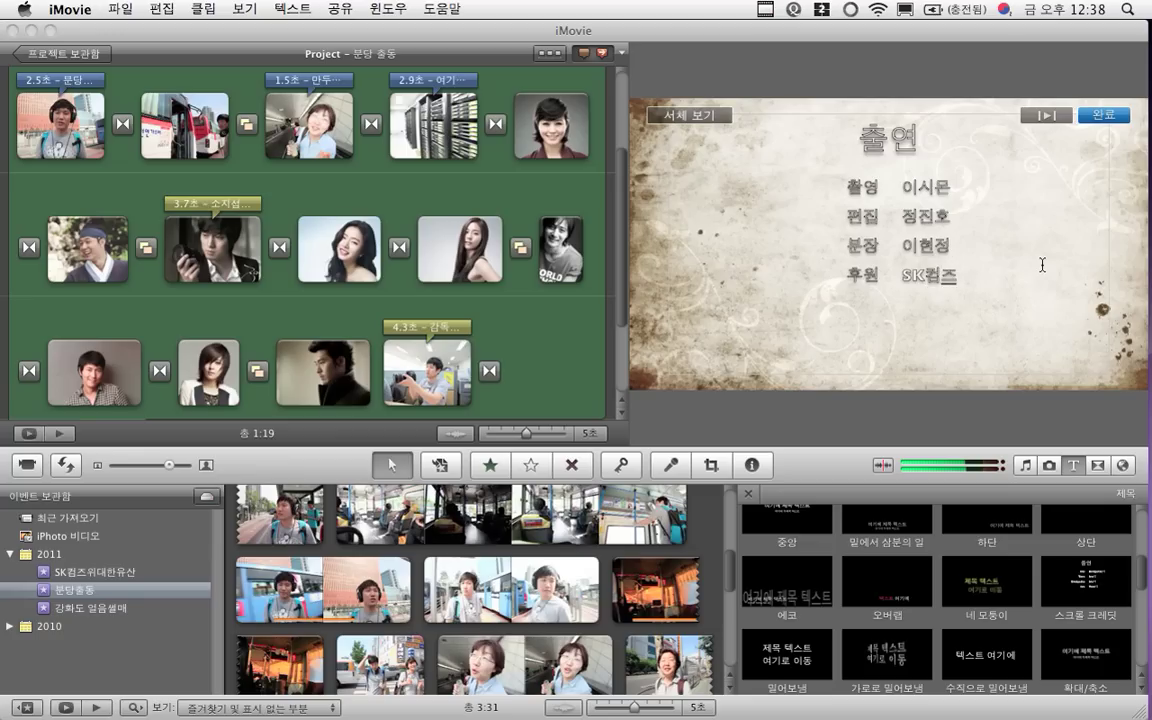
Commit the SK컴즈 entry, finish editing with 완료, and play back the 출연 credits
{"action": "left_click", "coordinate": [962, 278]}
{"action": "left_click", "coordinate": [1101, 117]}
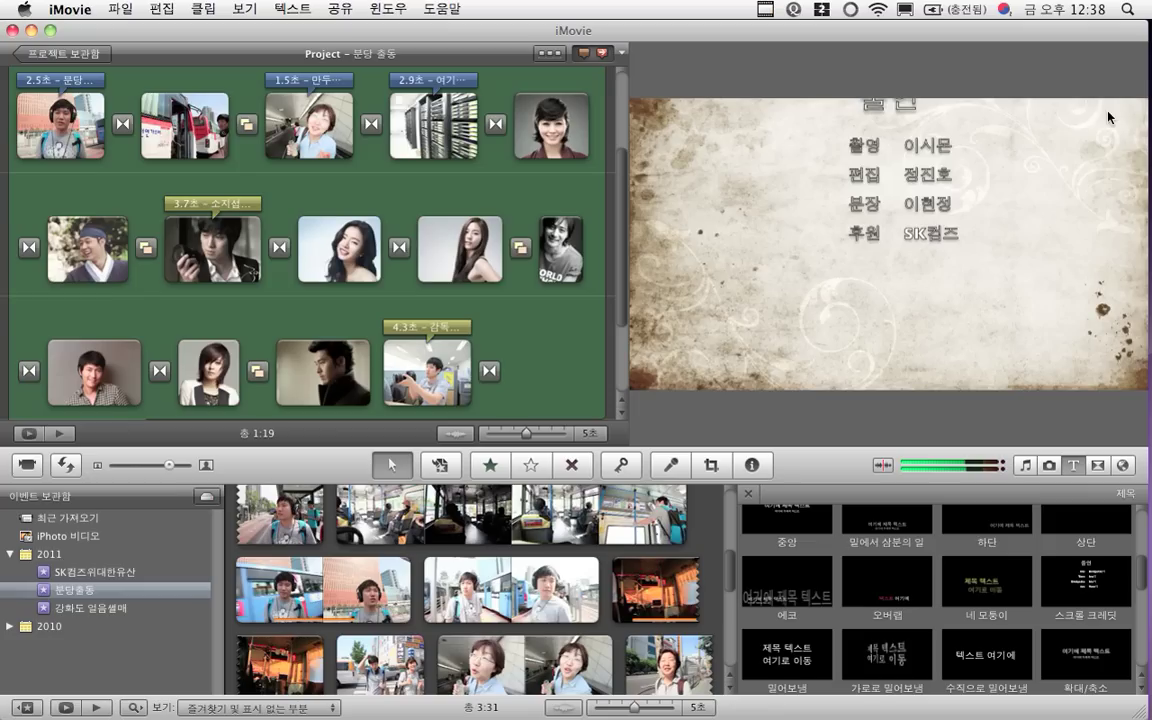
{"action": "scroll", "coordinate": [515, 334], "scroll_direction": "down", "scroll_amount": 3}
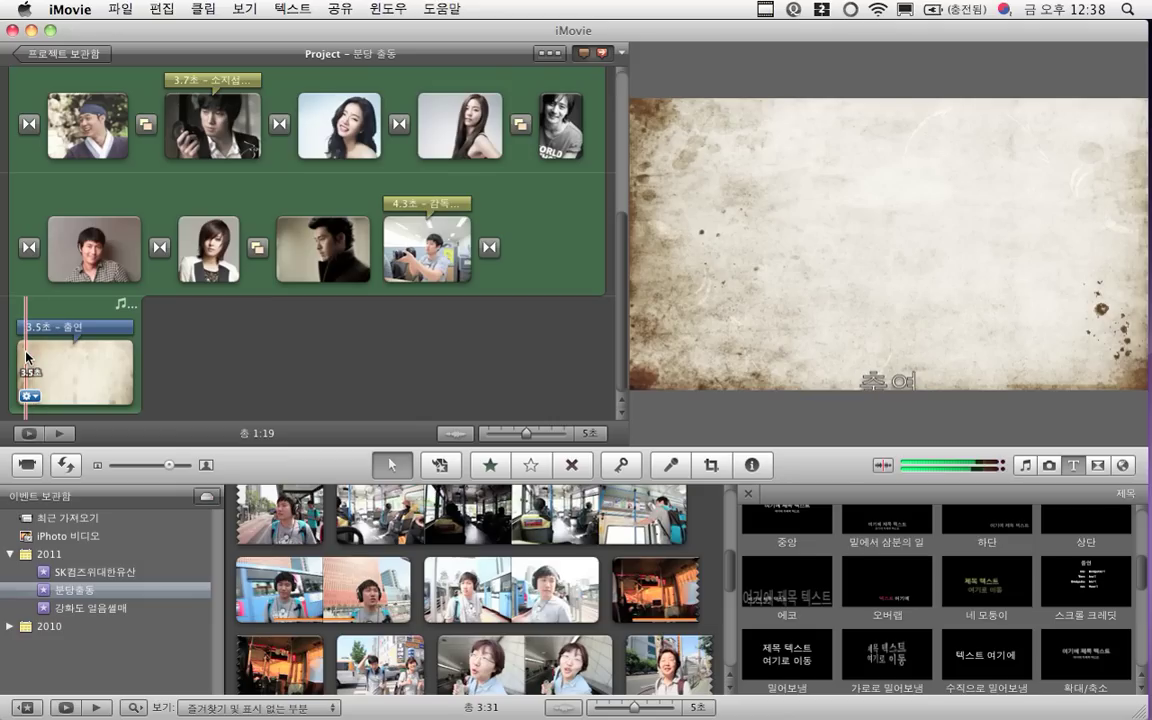
{"action": "key", "text": "space"}
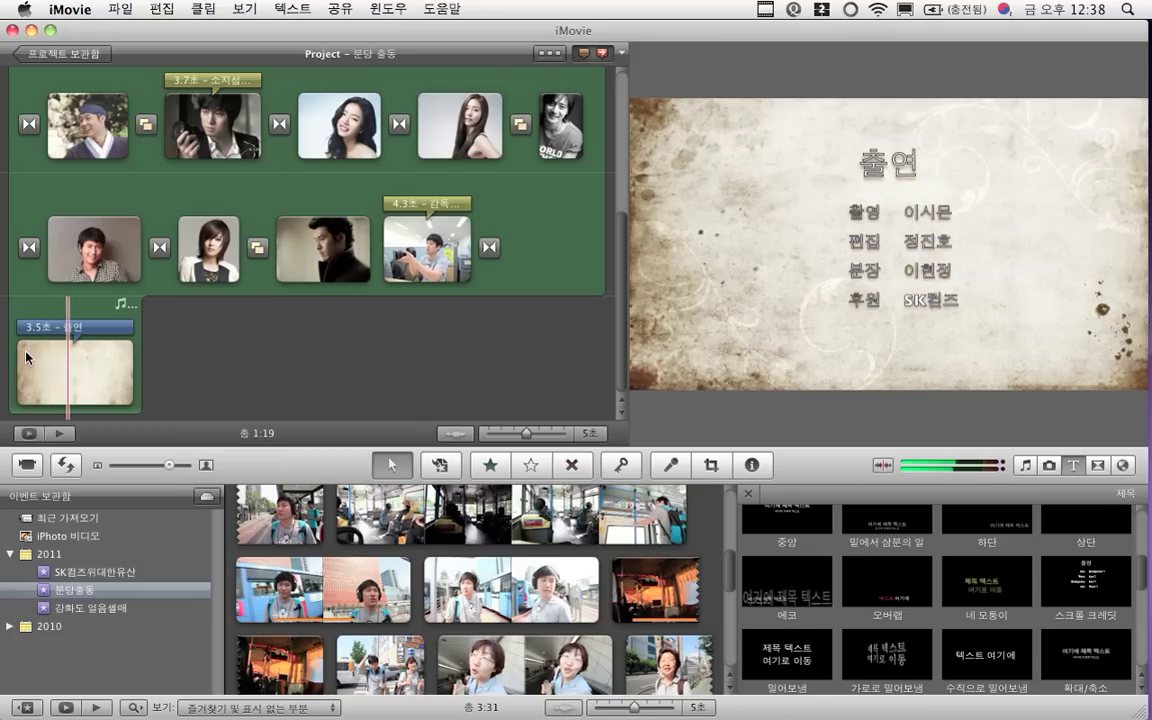
Enter a 12-second duration for the 출연 credits title, which still shows 3.5초
{"action": "left_click", "coordinate": [90, 330]}
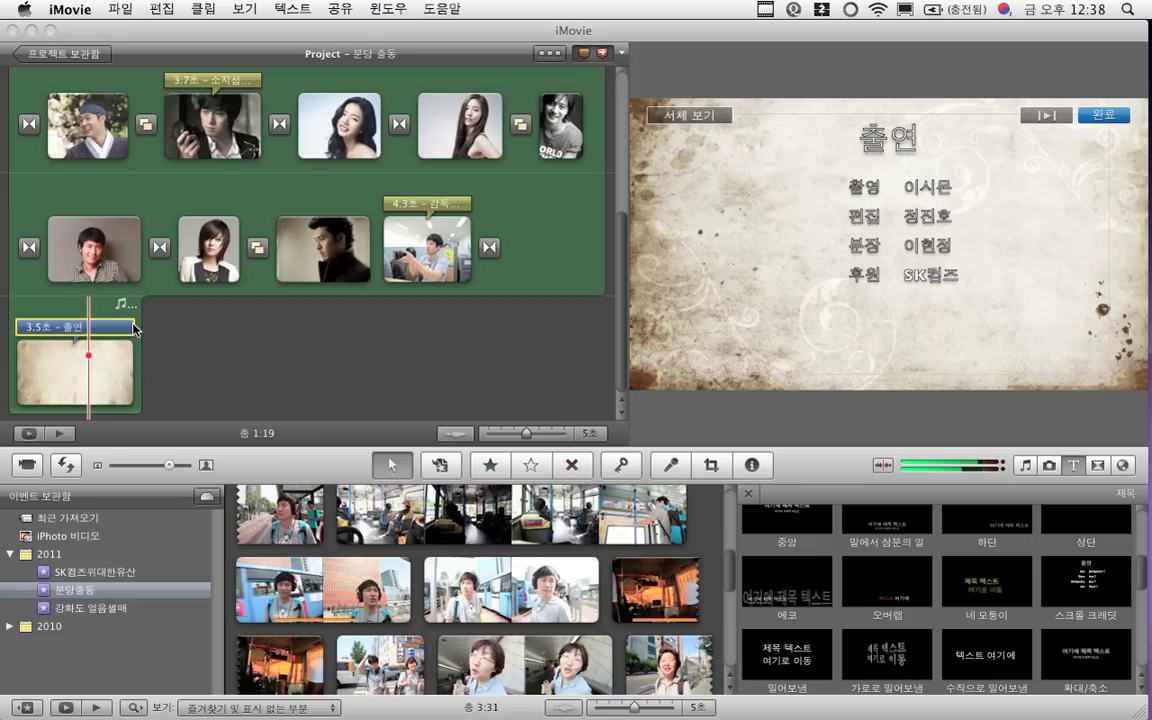
{"action": "left_click_drag", "start_coordinate": [134, 330], "coordinate": [120, 333]}
{"action": "double_click", "coordinate": [108, 327]}
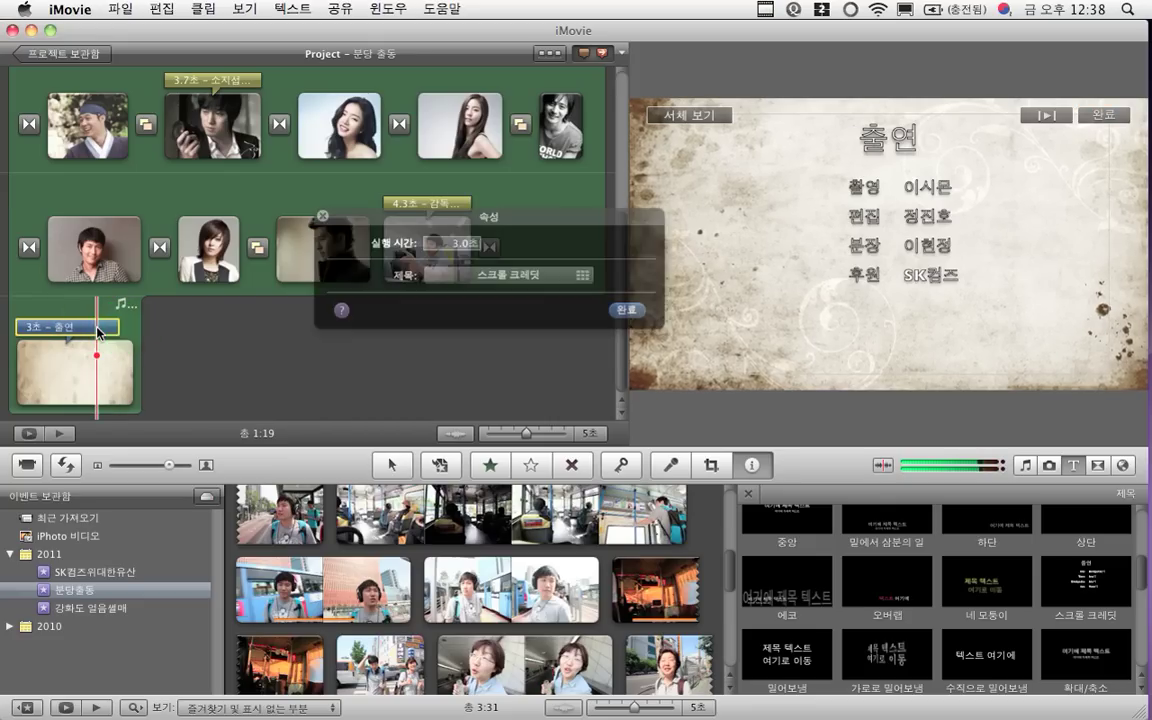
{"action": "left_click", "coordinate": [452, 243]}
{"action": "type", "text": "12"}
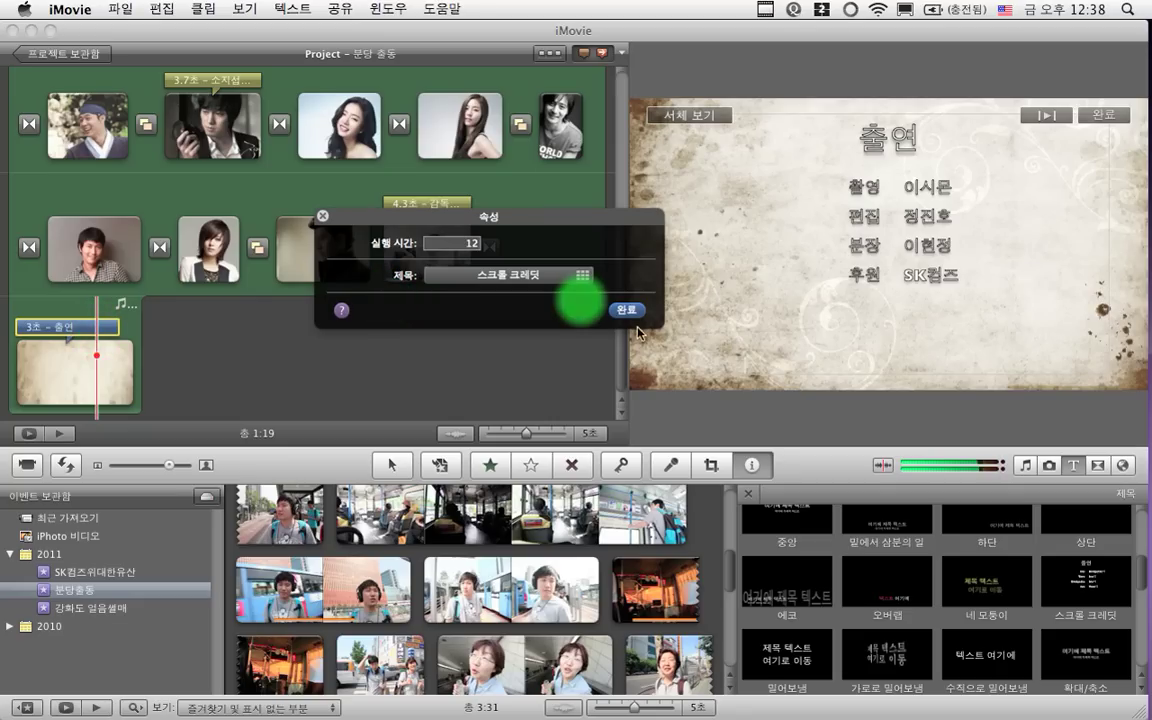
{"action": "left_click", "coordinate": [630, 313]}
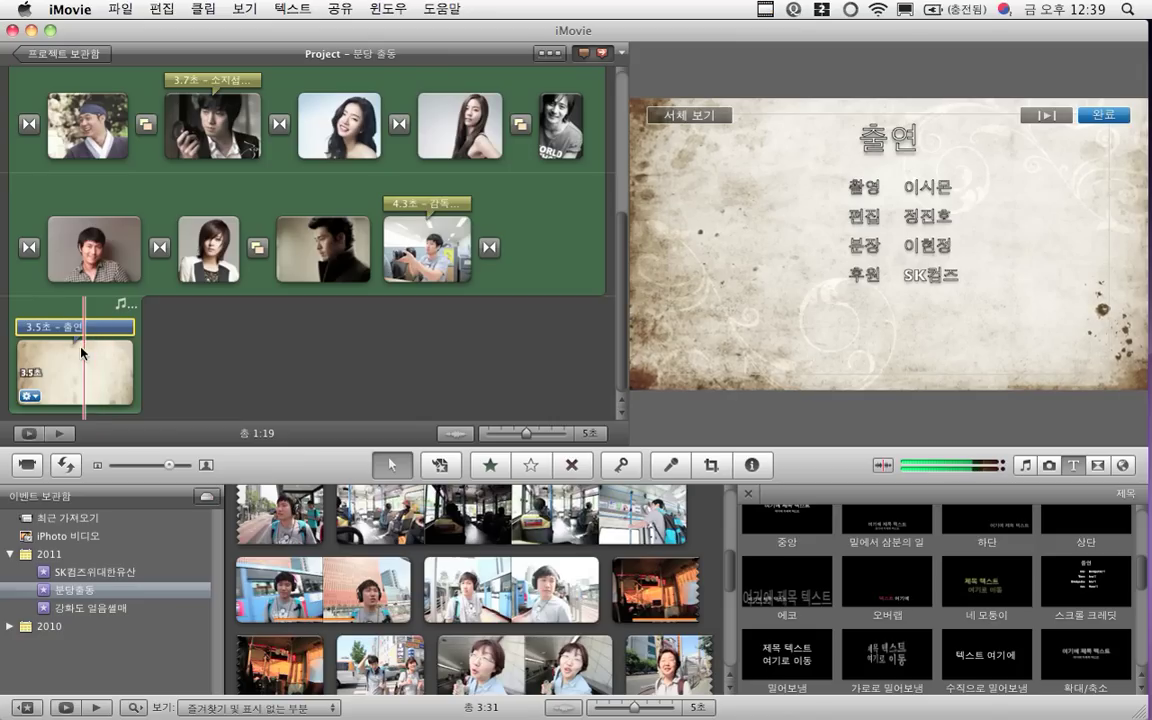
Reopen the 출연 title's settings and enter a 12-second duration
{"action": "double_click", "coordinate": [52, 328]}
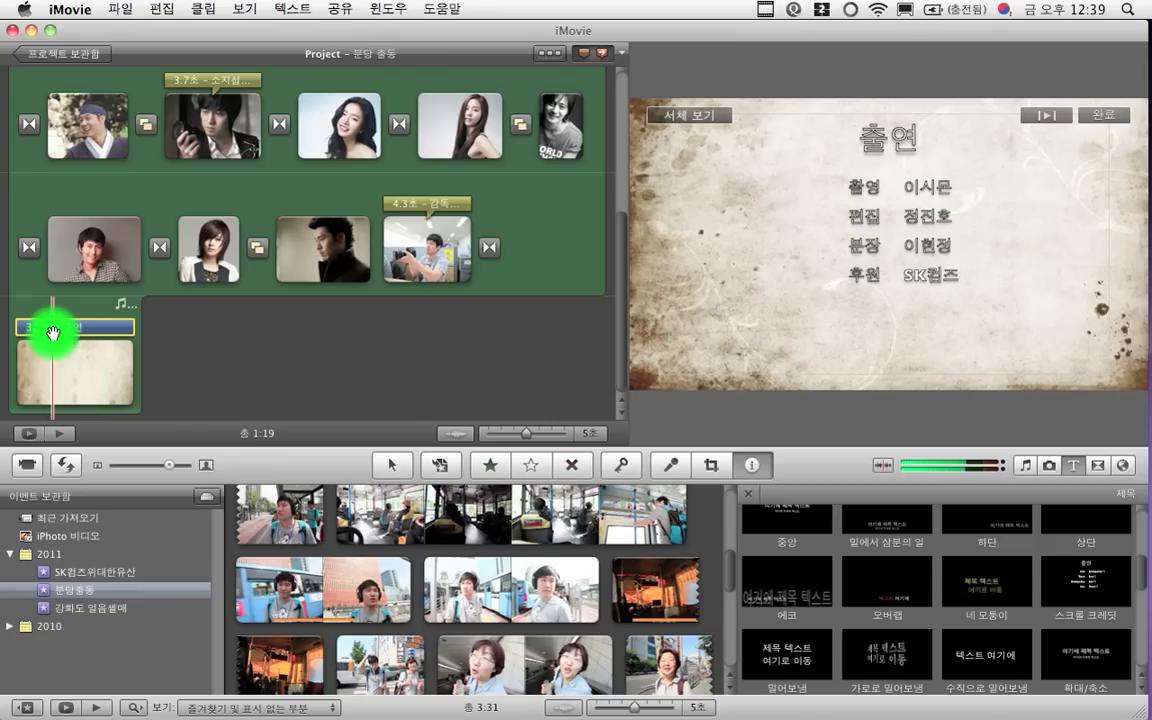
{"action": "left_click", "coordinate": [445, 268]}
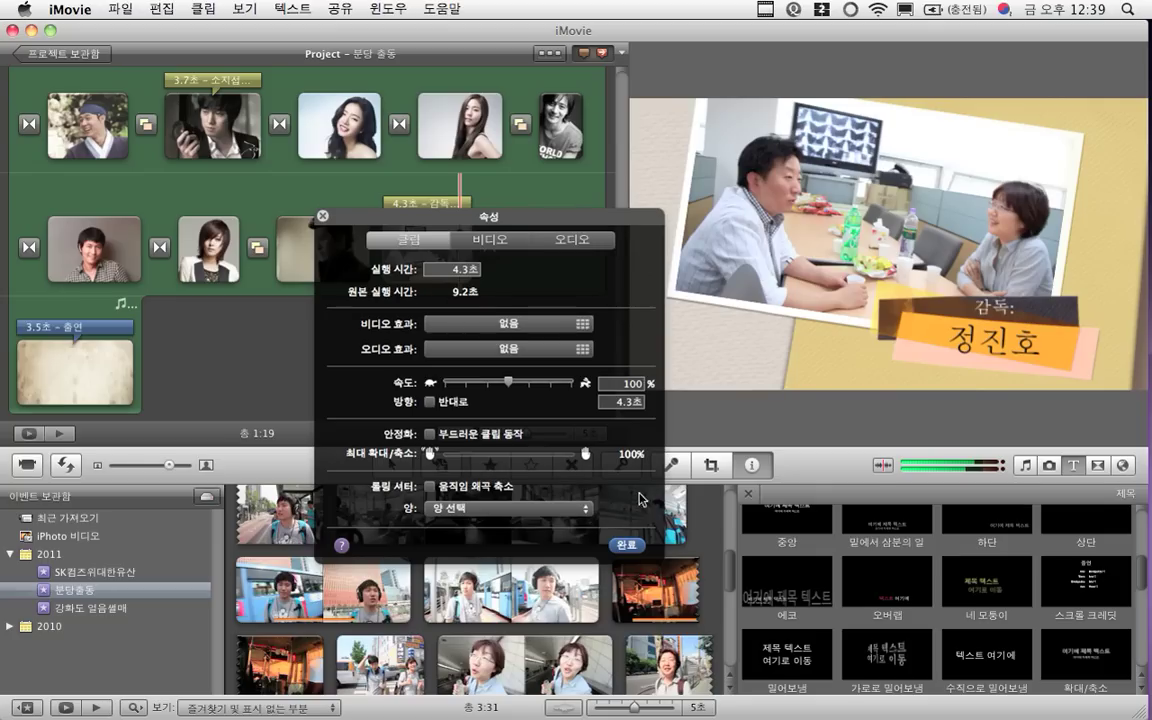
{"action": "left_click", "coordinate": [627, 544]}
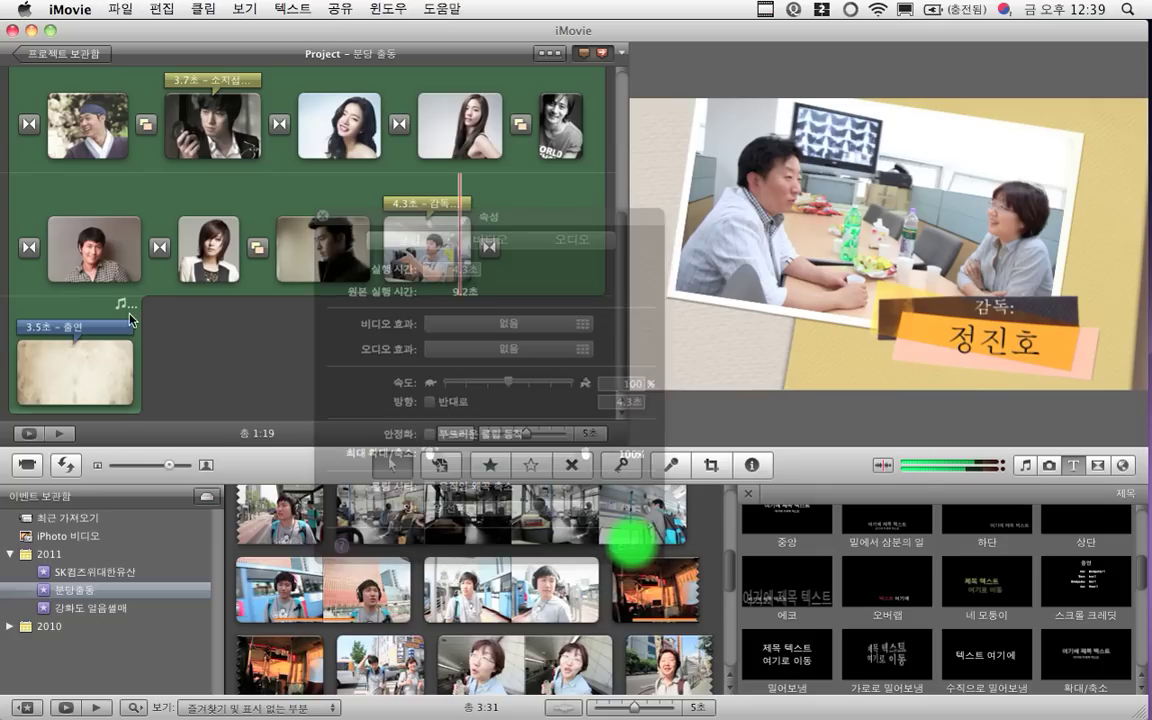
{"action": "double_click", "coordinate": [121, 324]}
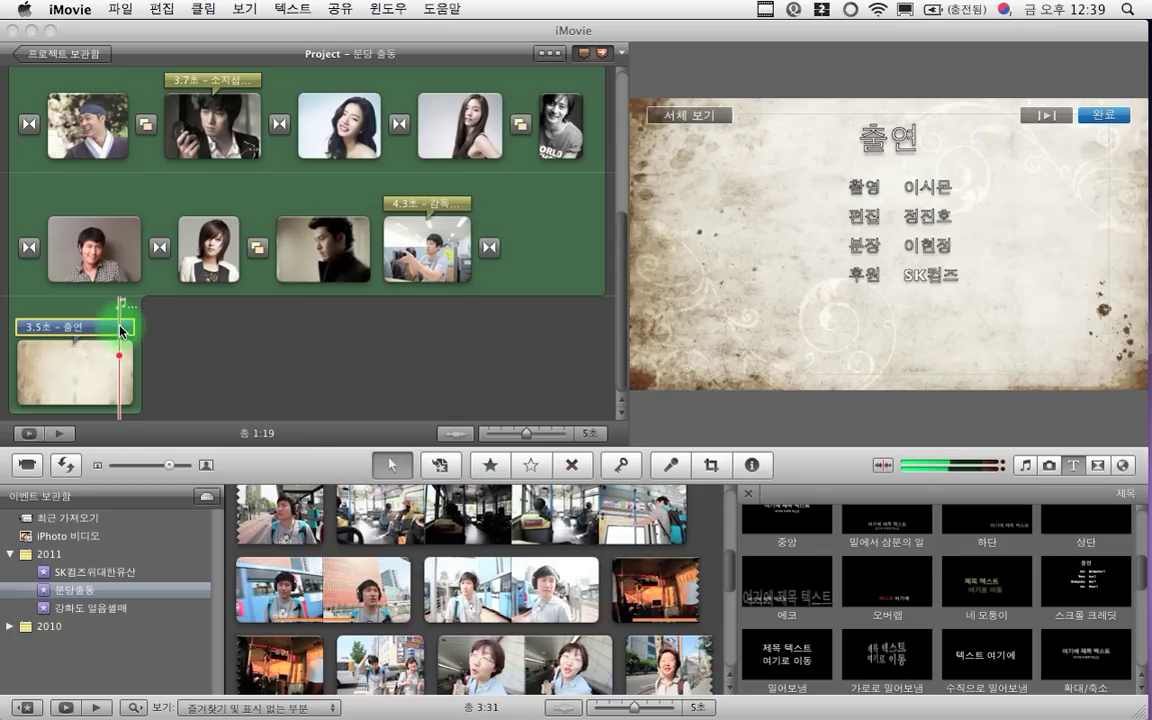
{"action": "left_click", "coordinate": [110, 330]}
{"action": "left_click", "coordinate": [110, 330]}
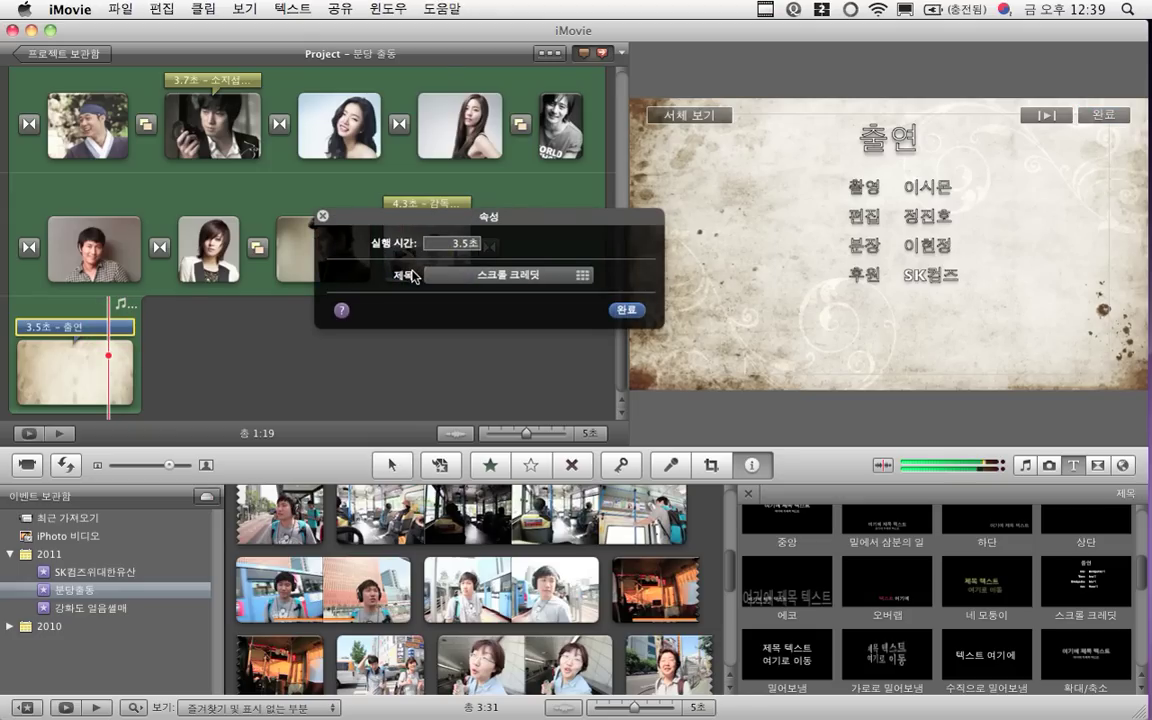
{"action": "left_click", "coordinate": [455, 245]}
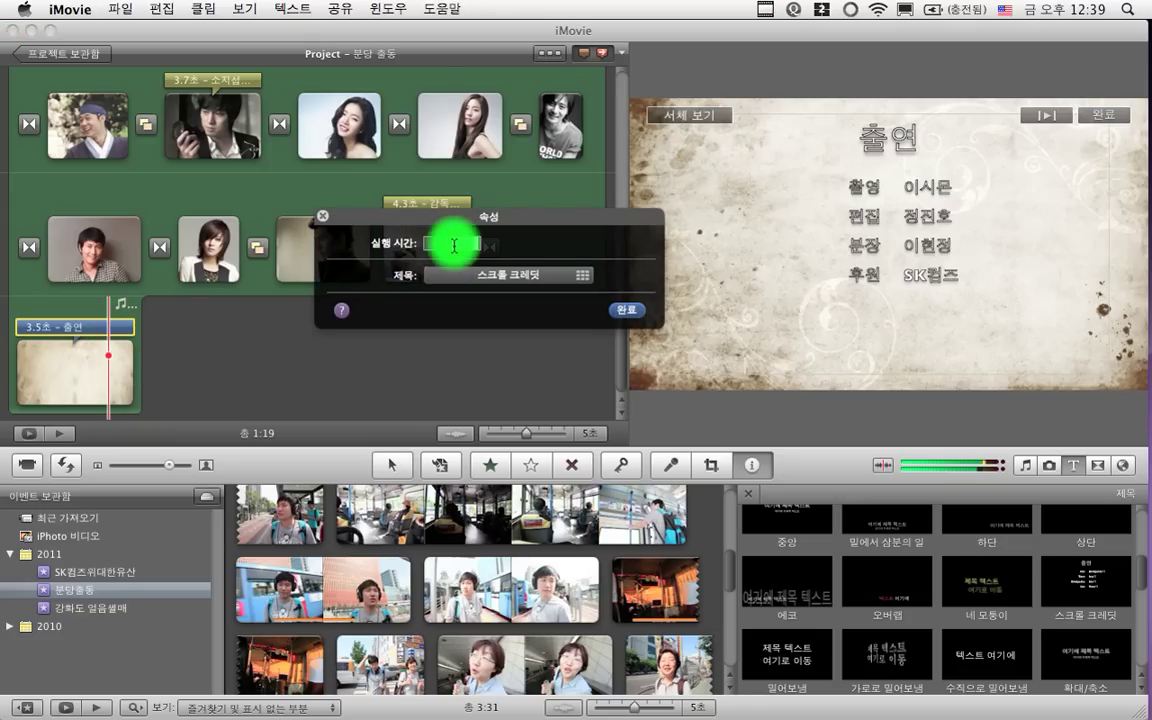
{"action": "type", "text": "12"}
{"action": "left_click", "coordinate": [632, 312]}
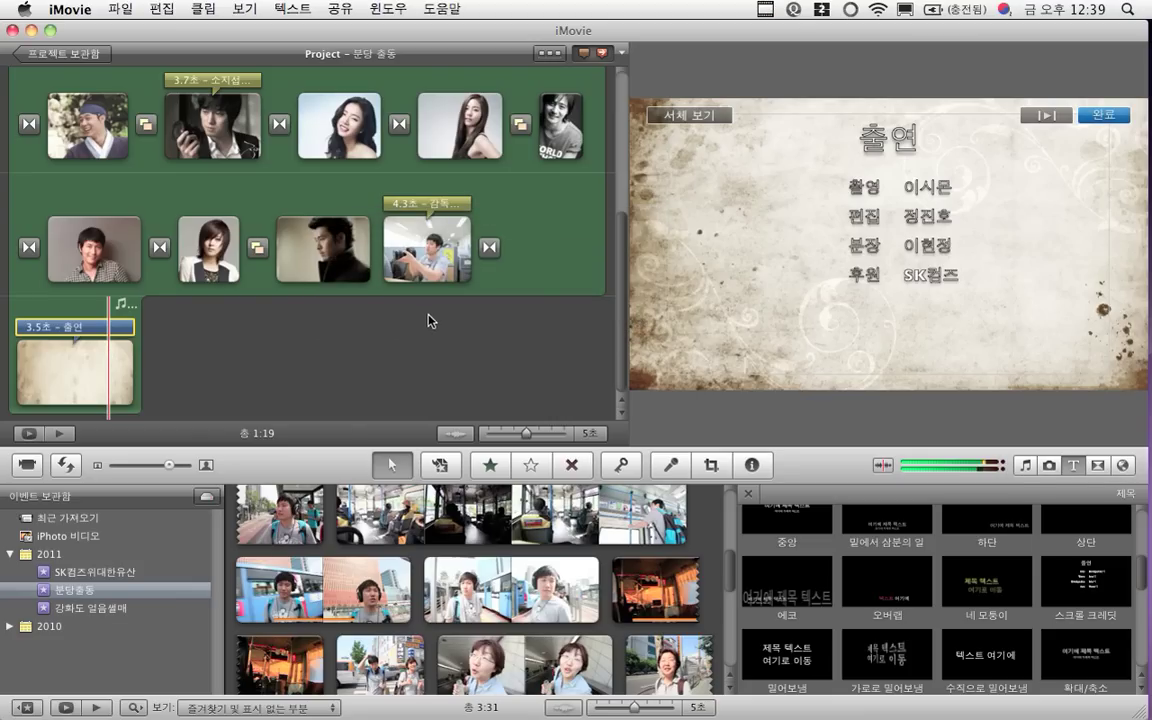
Enter a 10-second duration for the 3.5-second credits title and preview the credits frame
{"action": "left_click", "coordinate": [133, 360]}
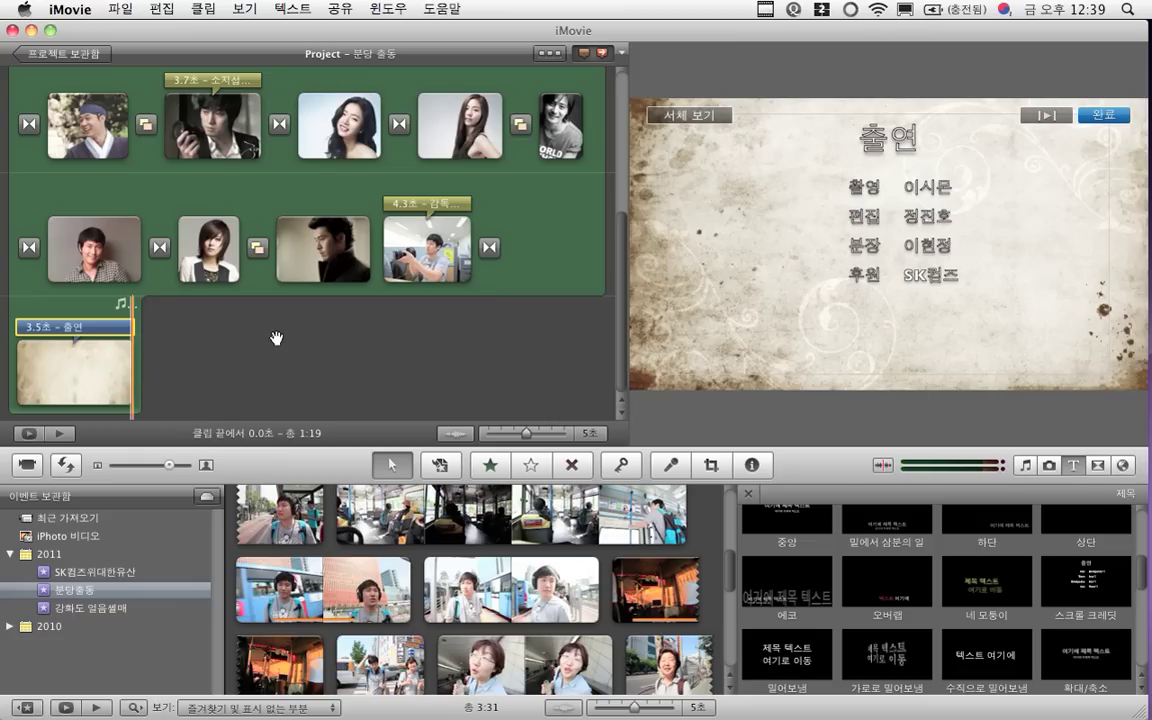
{"action": "left_click", "coordinate": [130, 320]}
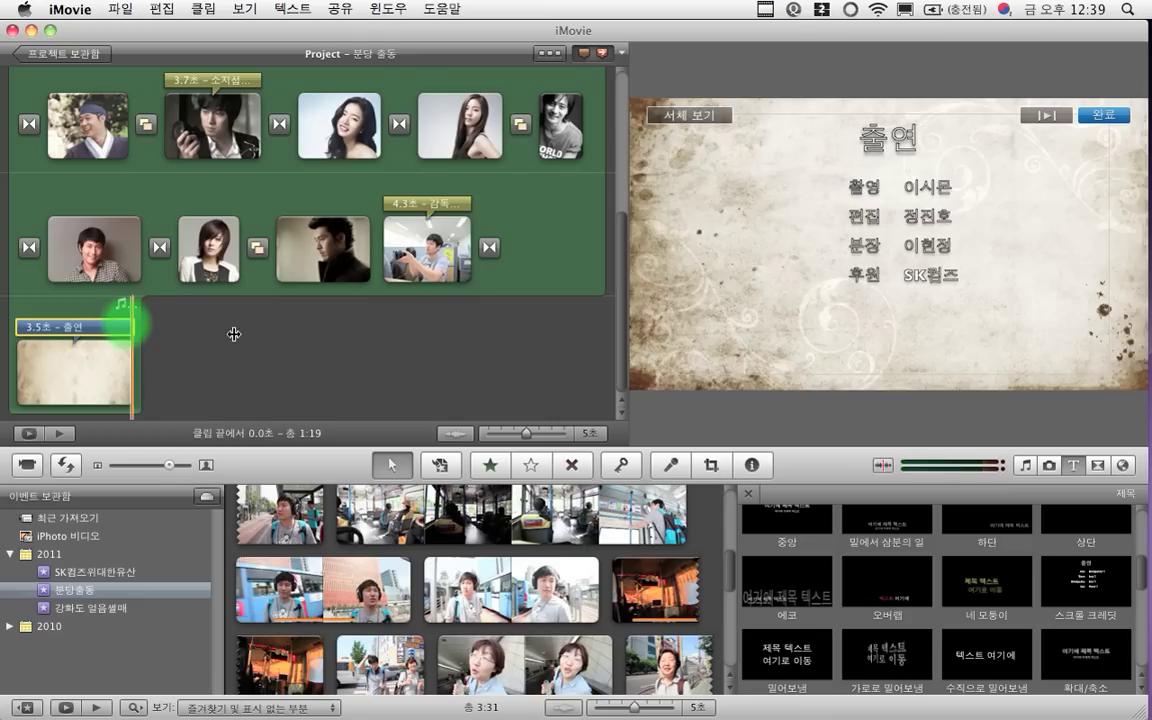
{"action": "left_click", "coordinate": [80, 335]}
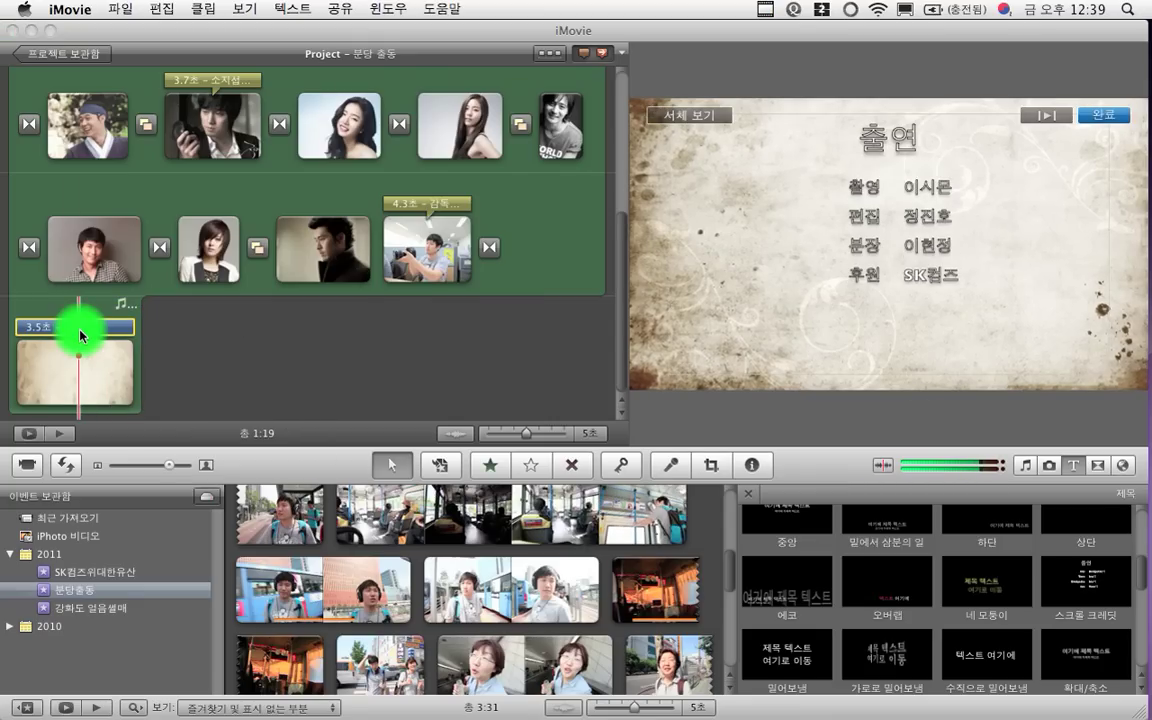
{"action": "left_click", "coordinate": [466, 243]}
{"action": "type", "text": "10"}
{"action": "left_click", "coordinate": [626, 310]}
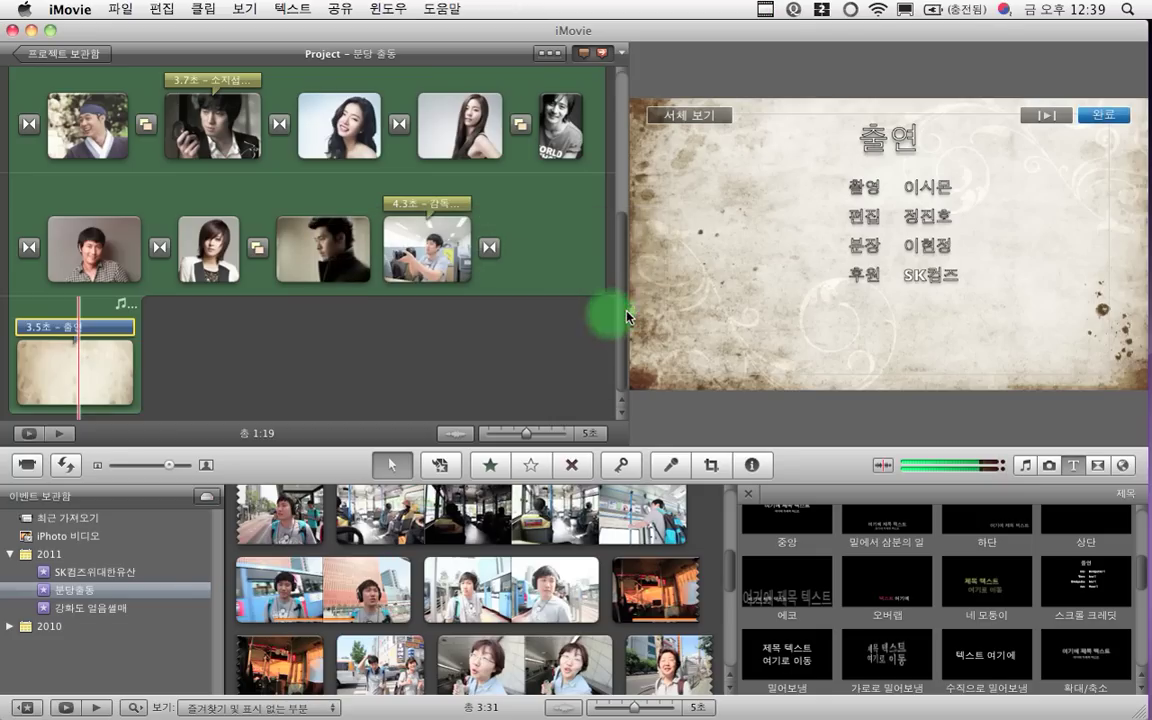
{"action": "left_click", "coordinate": [111, 362]}
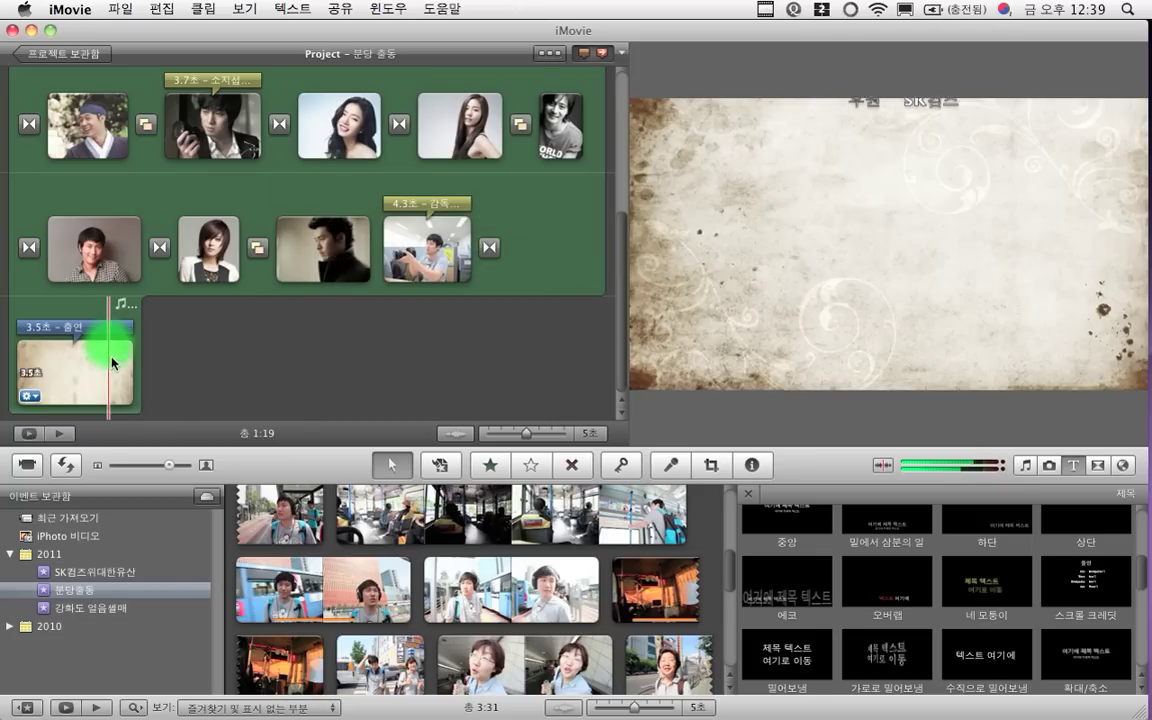
Set the 오가닉 background clip under the credits to 10 seconds, making the project 1:25
{"action": "left_click", "coordinate": [136, 369]}
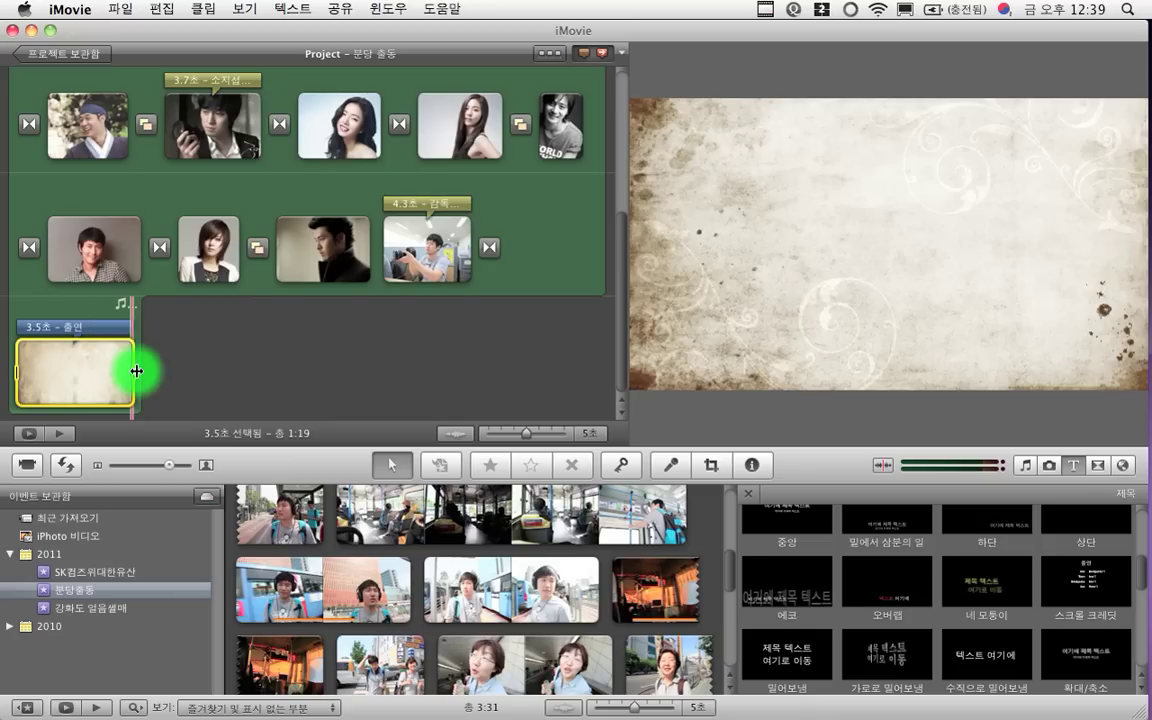
{"action": "left_click", "coordinate": [192, 376]}
{"action": "left_click", "coordinate": [240, 374]}
{"action": "double_click", "coordinate": [77, 373]}
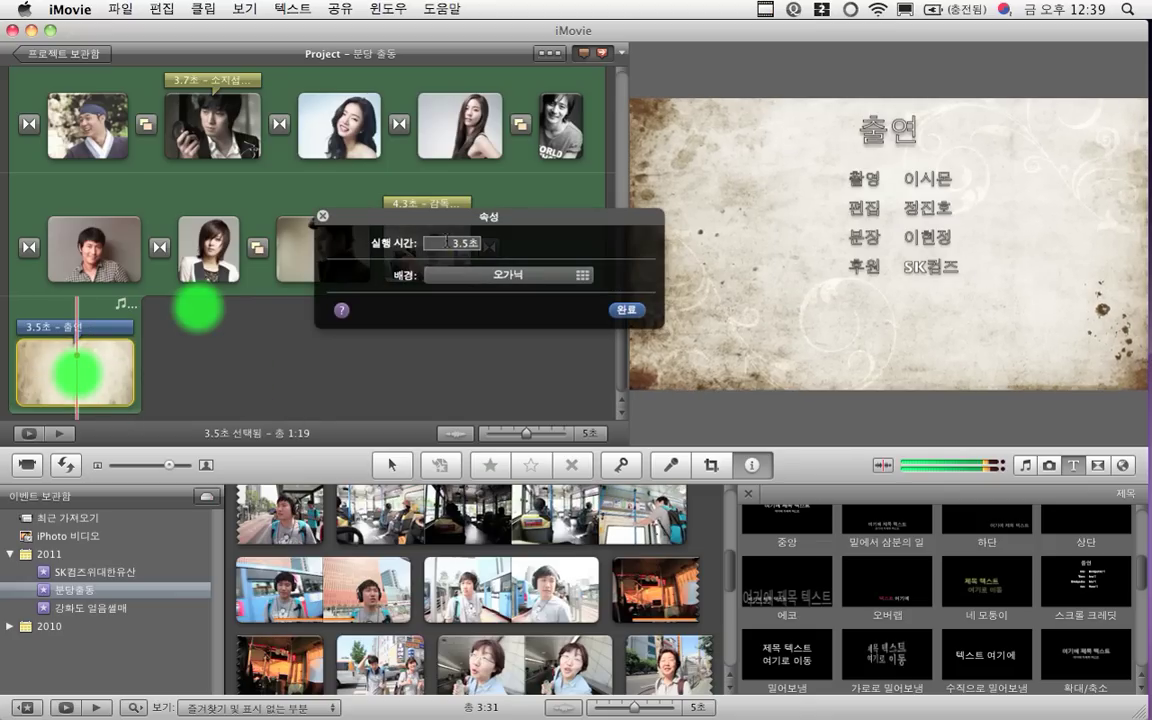
{"action": "left_click", "coordinate": [446, 242]}
{"action": "type", "text": "10"}
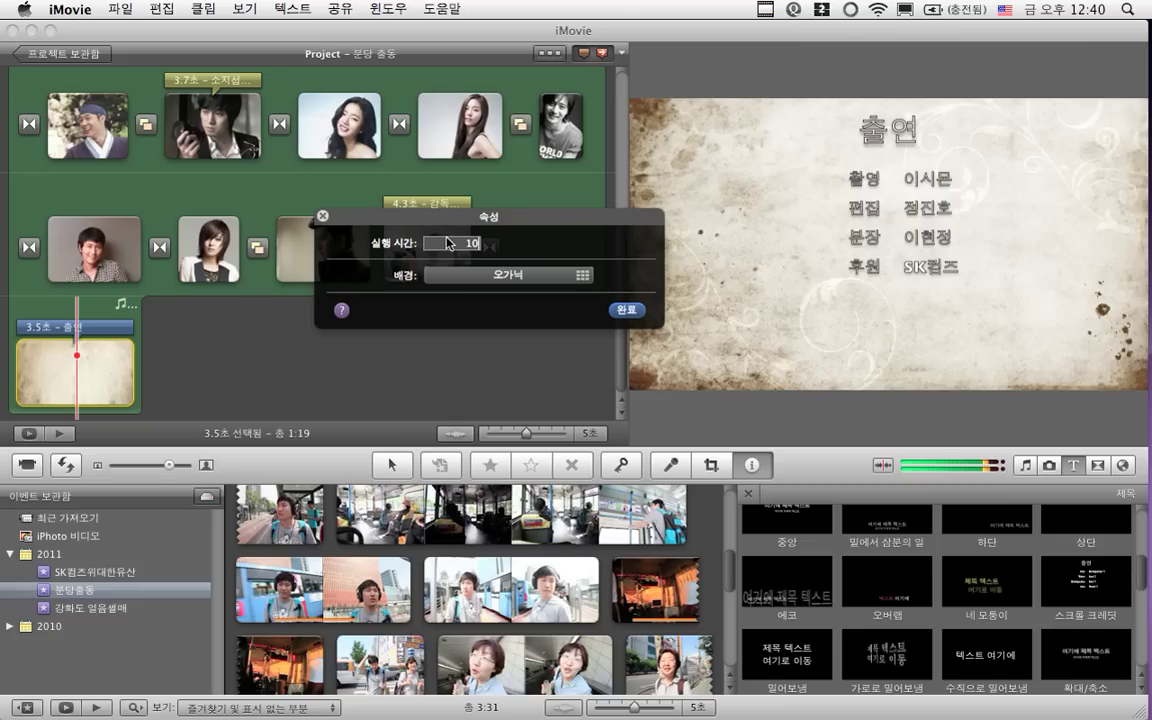
{"action": "key", "text": "Return"}
{"action": "left_click", "coordinate": [624, 310]}
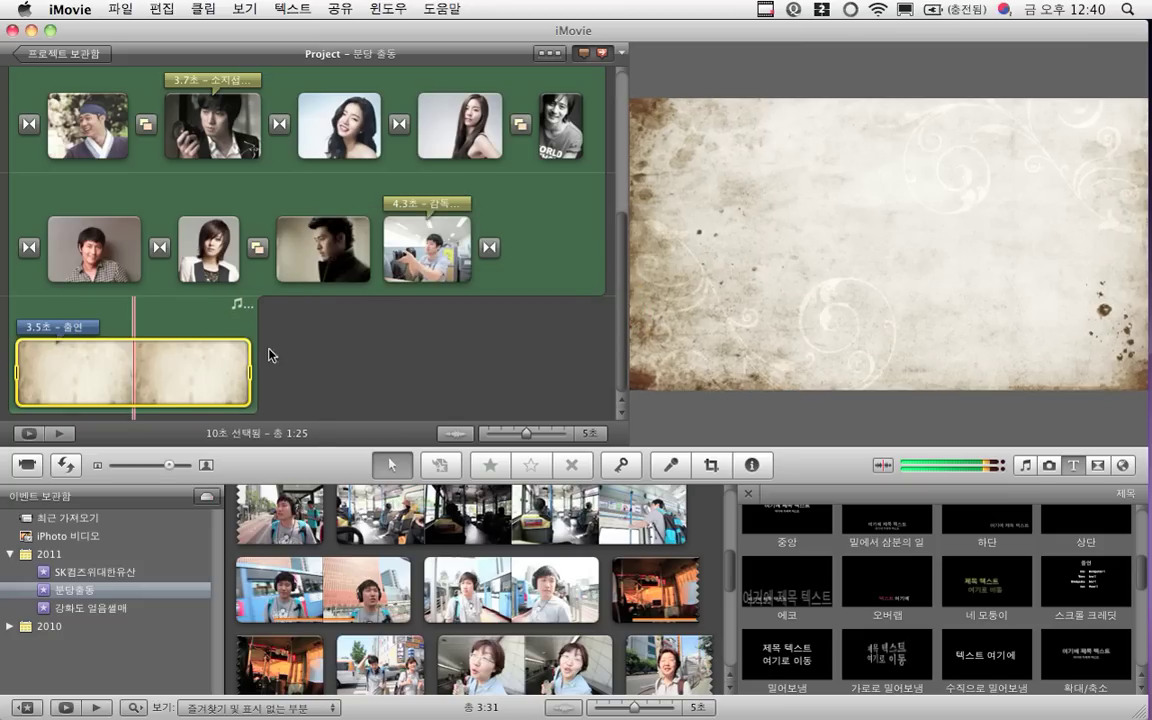
{"action": "left_click", "coordinate": [160, 368]}
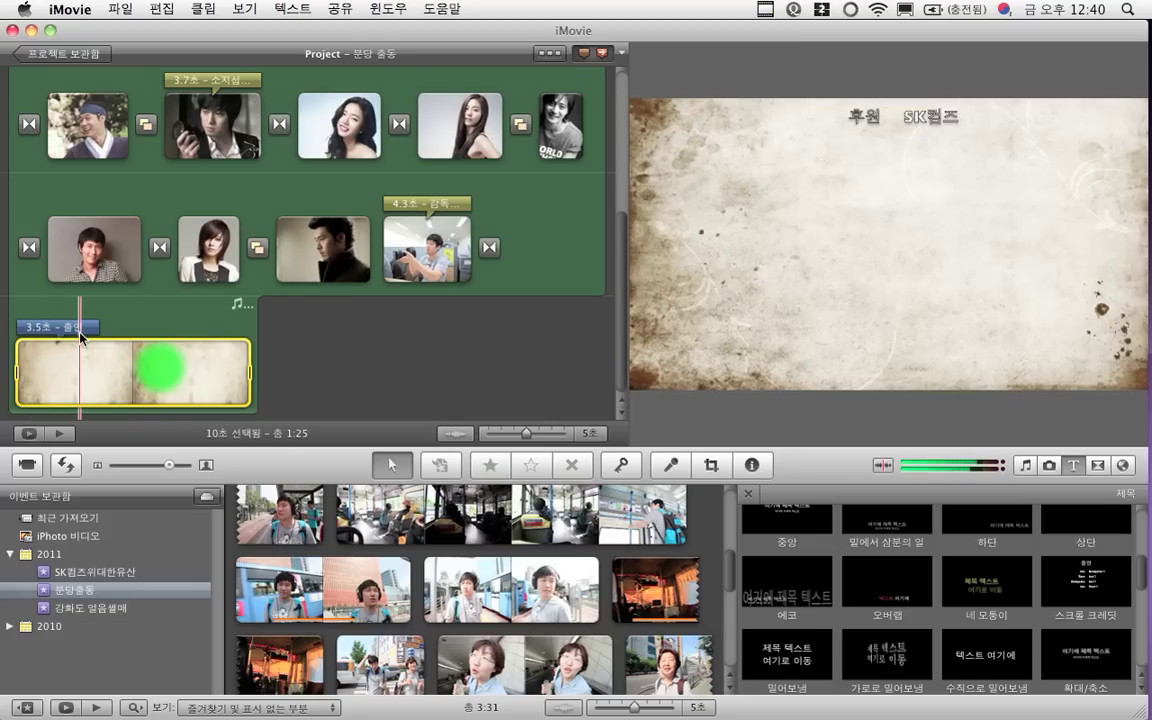
Set the 출연 credits title's duration to 10 seconds and play its full scroll
{"action": "left_click", "coordinate": [80, 333]}
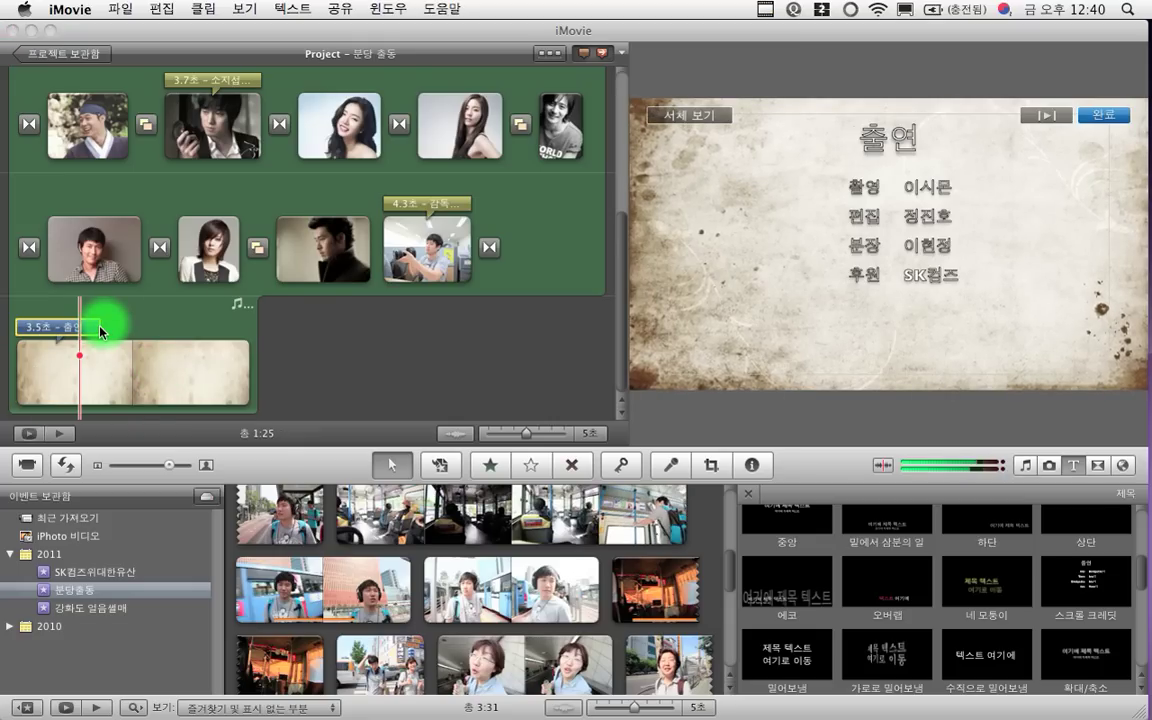
{"action": "left_click", "coordinate": [101, 333]}
{"action": "left_click", "coordinate": [94, 327]}
{"action": "key", "text": "i"}
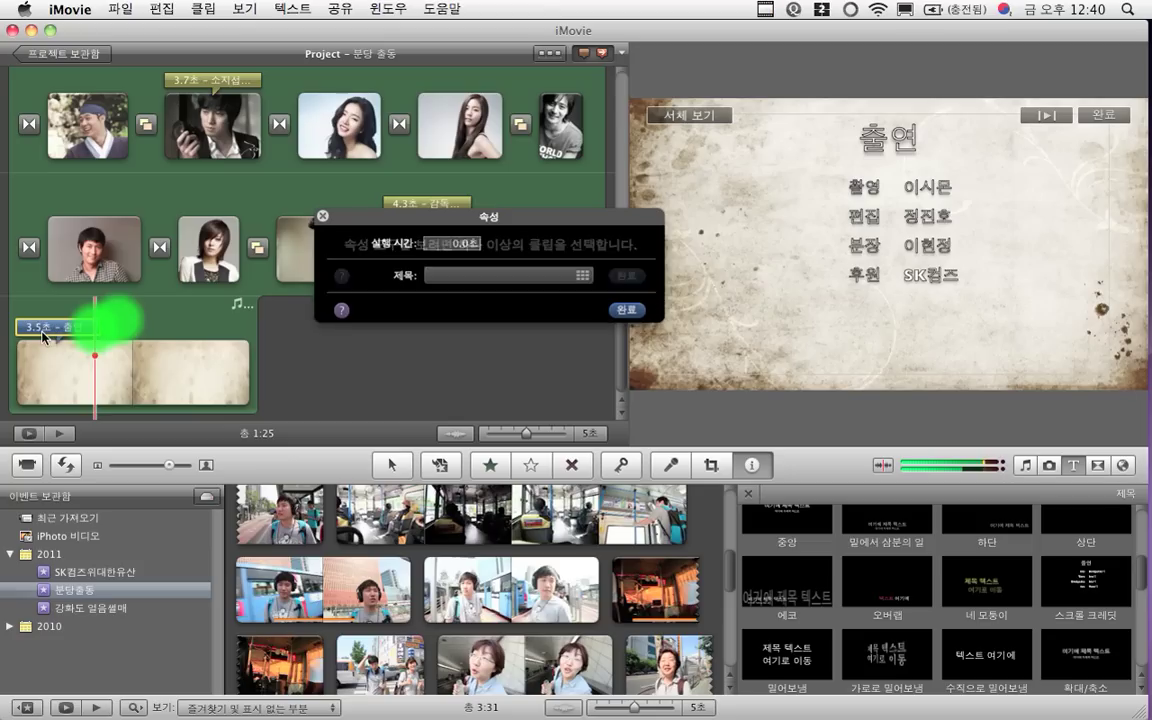
{"action": "left_click", "coordinate": [475, 215]}
{"action": "left_click", "coordinate": [460, 244]}
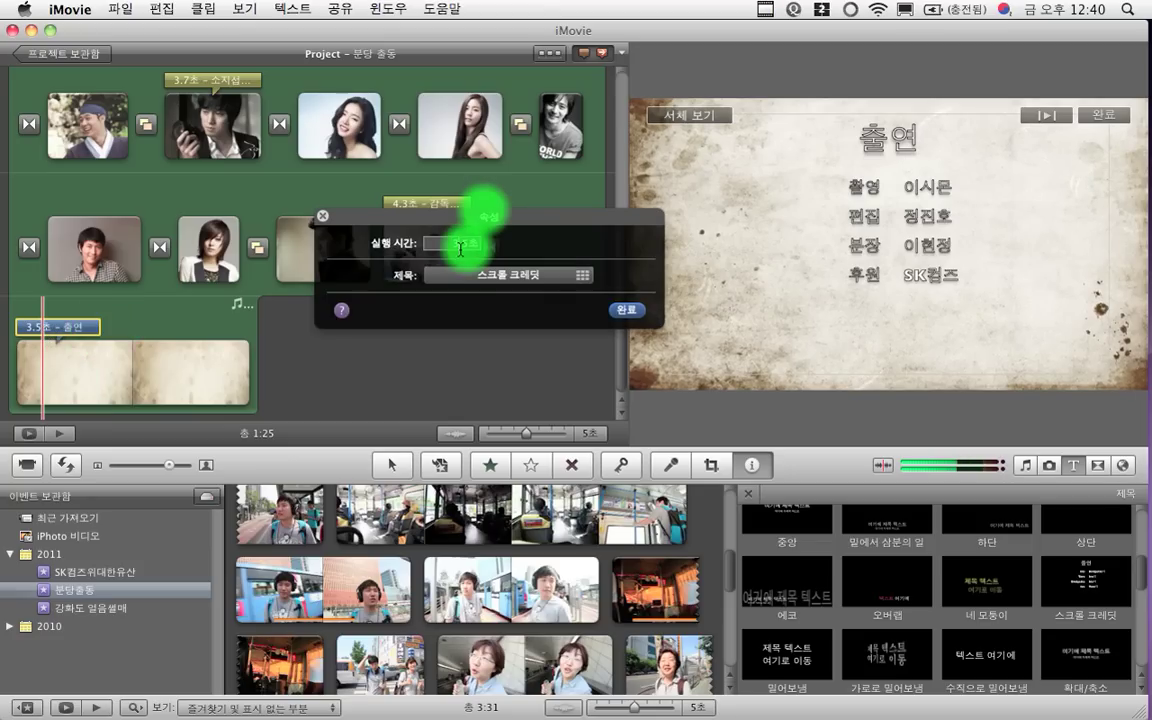
{"action": "type", "text": "10"}
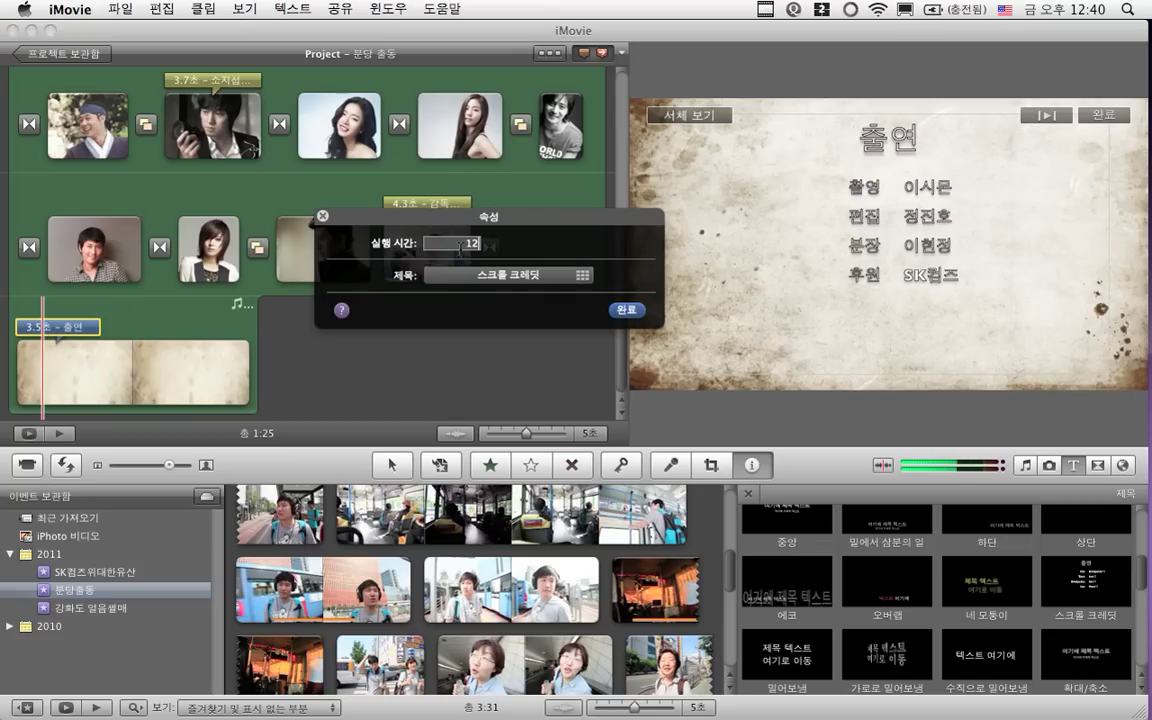
{"action": "left_click", "coordinate": [627, 311]}
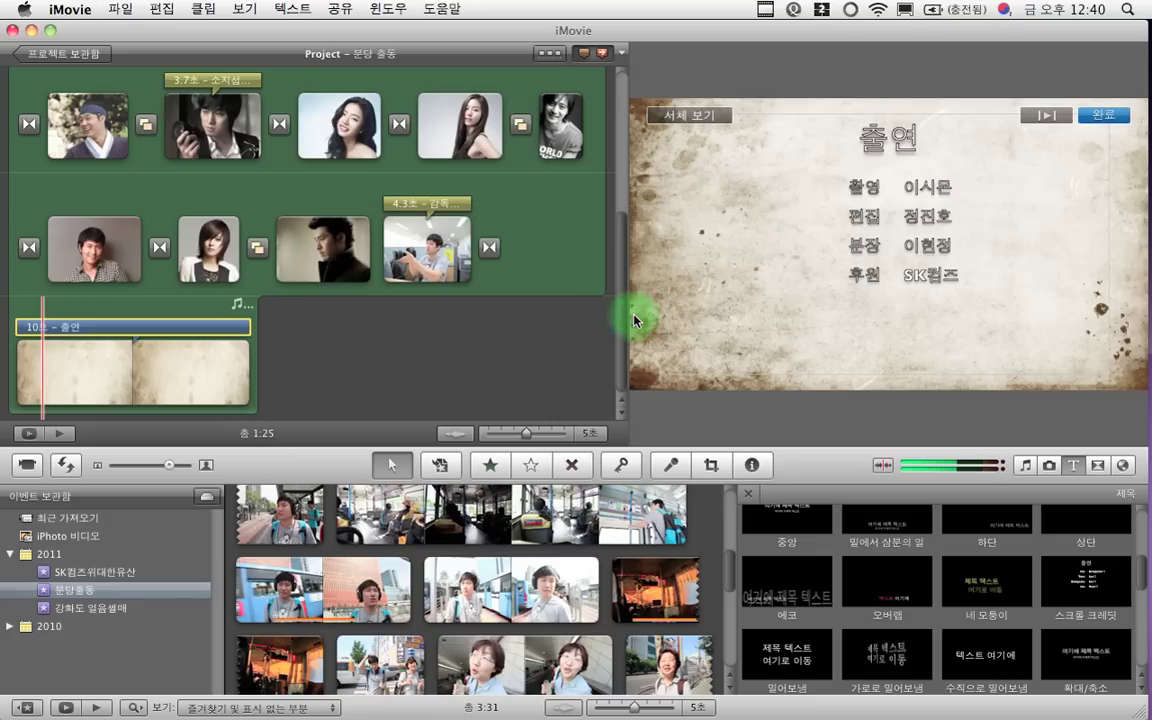
{"action": "key", "text": "space"}
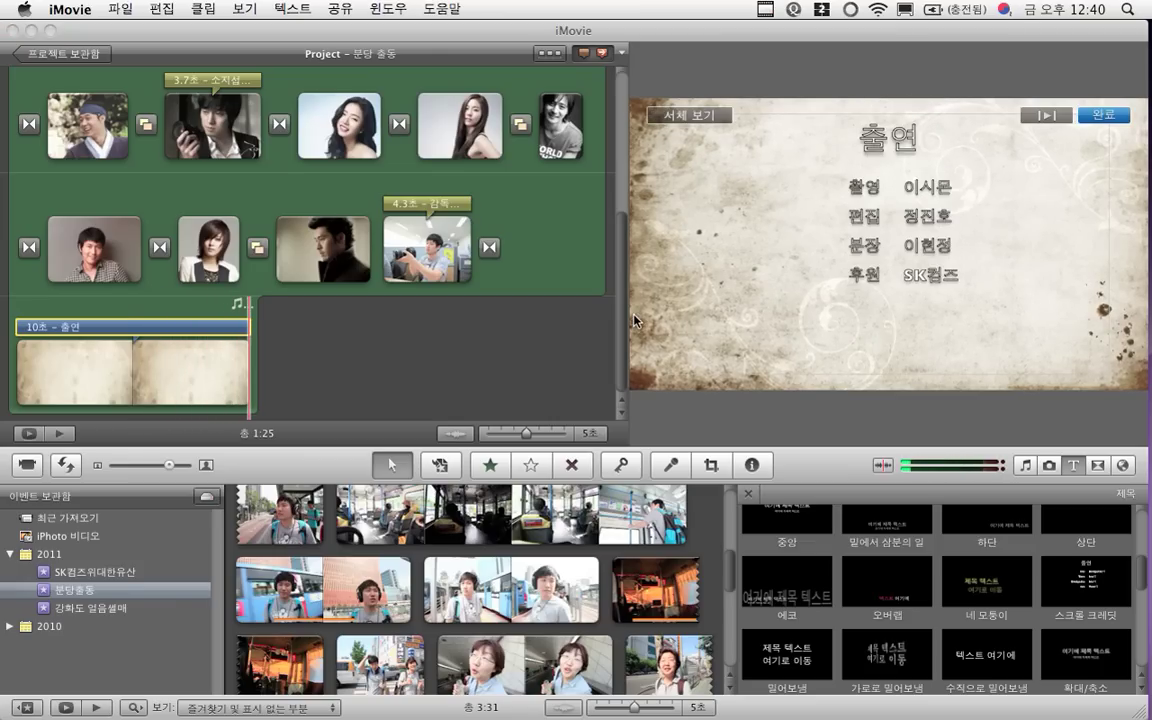
{"action": "scroll", "coordinate": [420, 350], "scroll_direction": "up", "scroll_amount": 5}
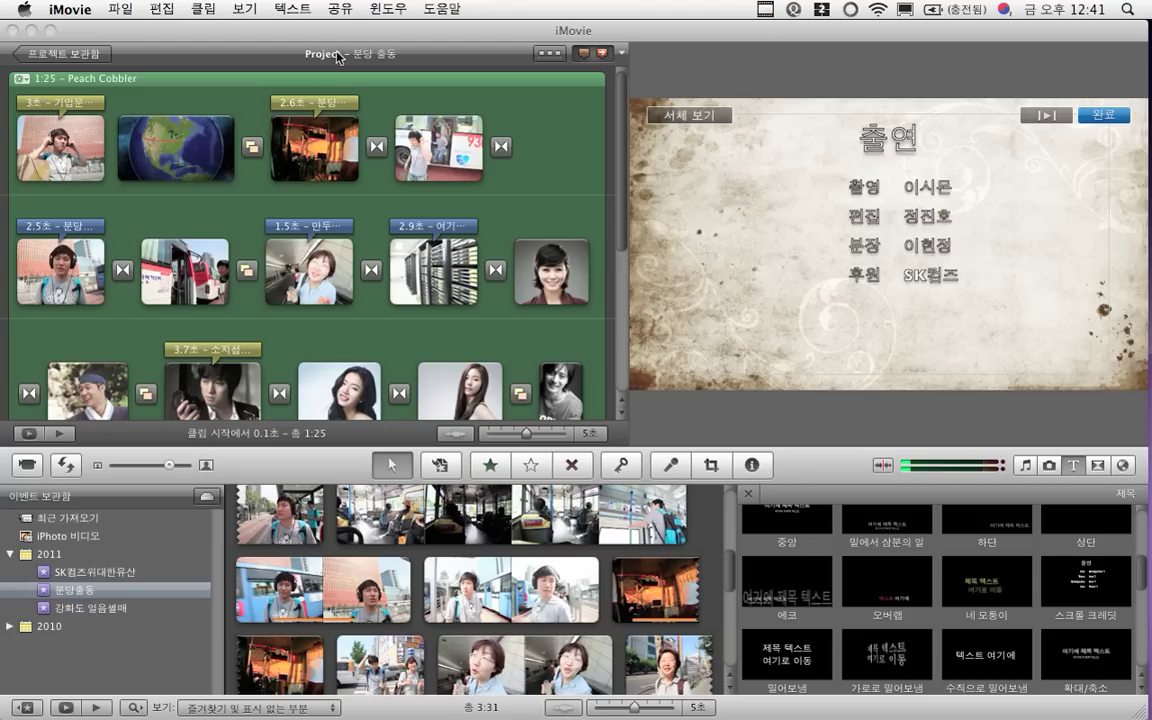
Export the project as 분당 출동.mov at HD 720p (1280x720)
{"action": "left_click", "coordinate": [342, 12]}
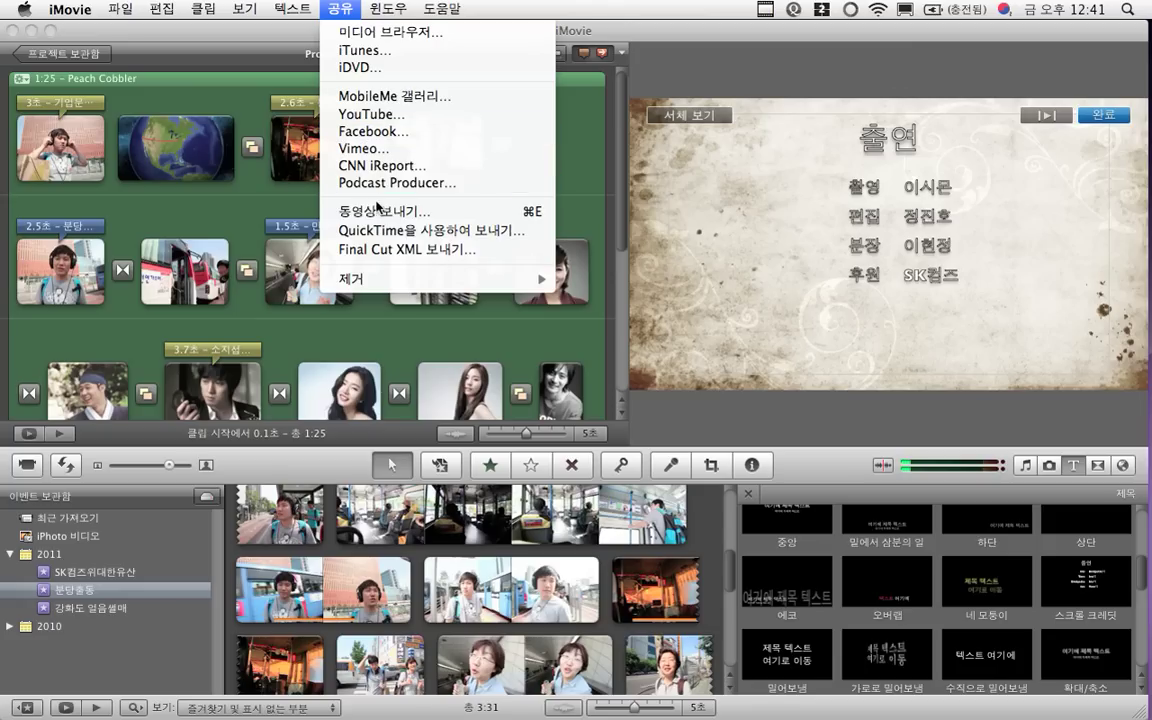
{"action": "left_click", "coordinate": [378, 212]}
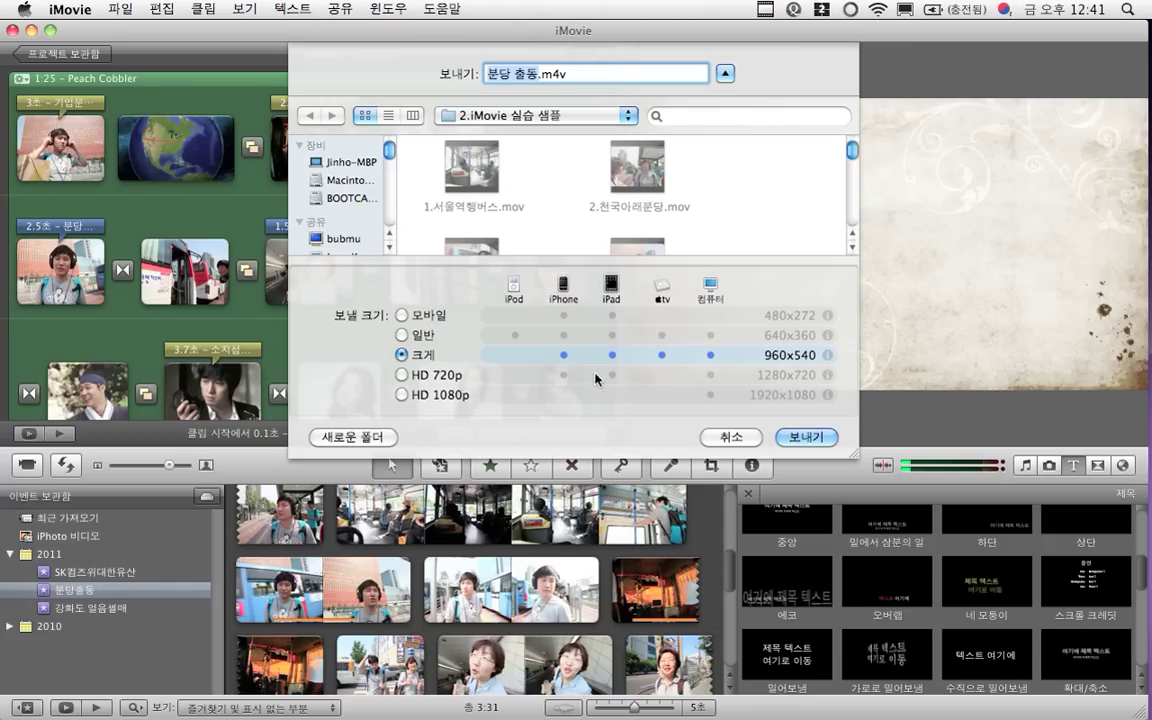
{"action": "left_click", "coordinate": [402, 375]}
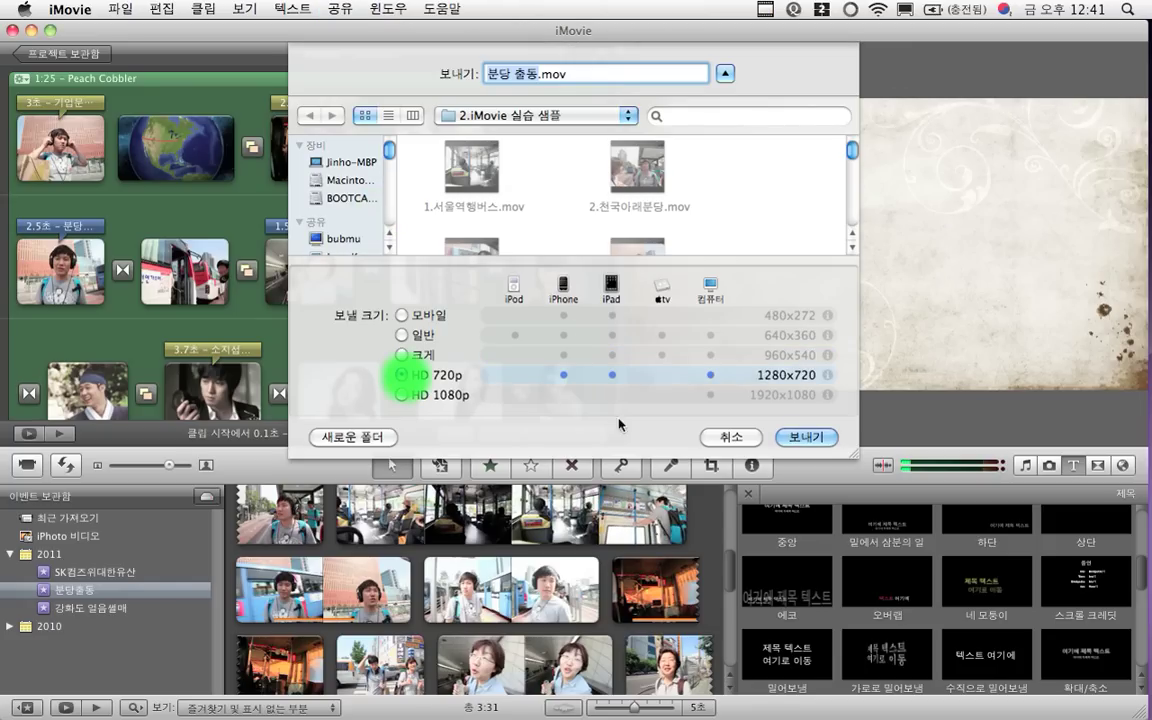
{"action": "left_click", "coordinate": [797, 440]}
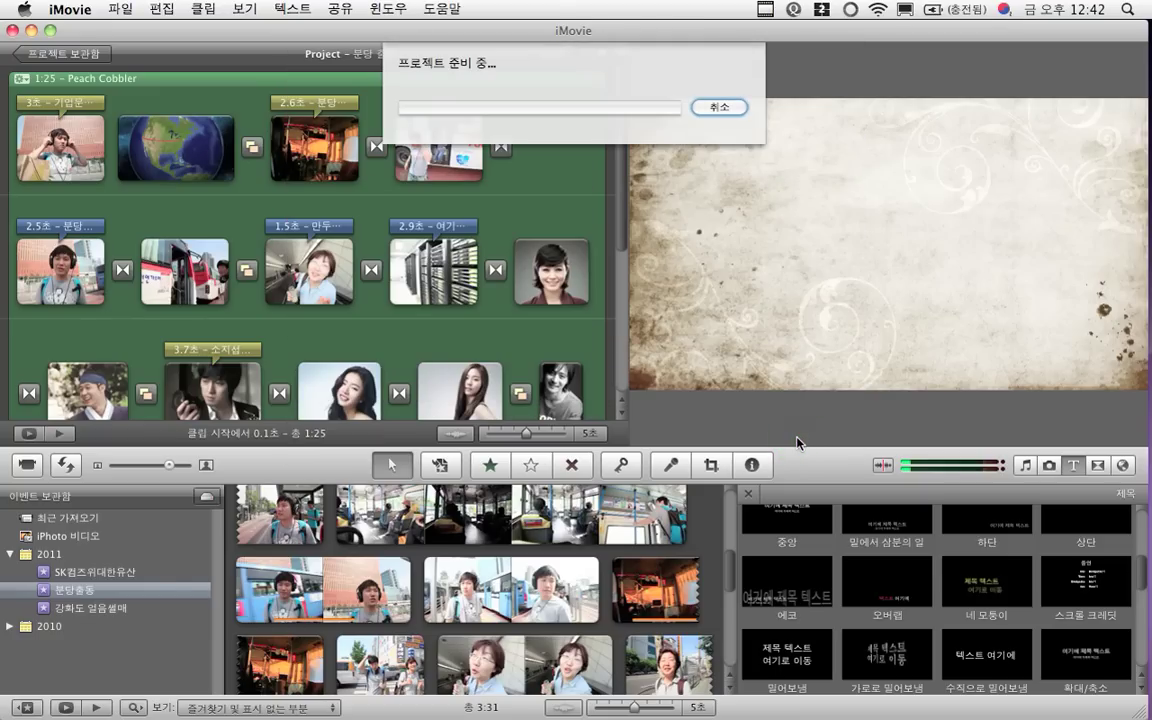